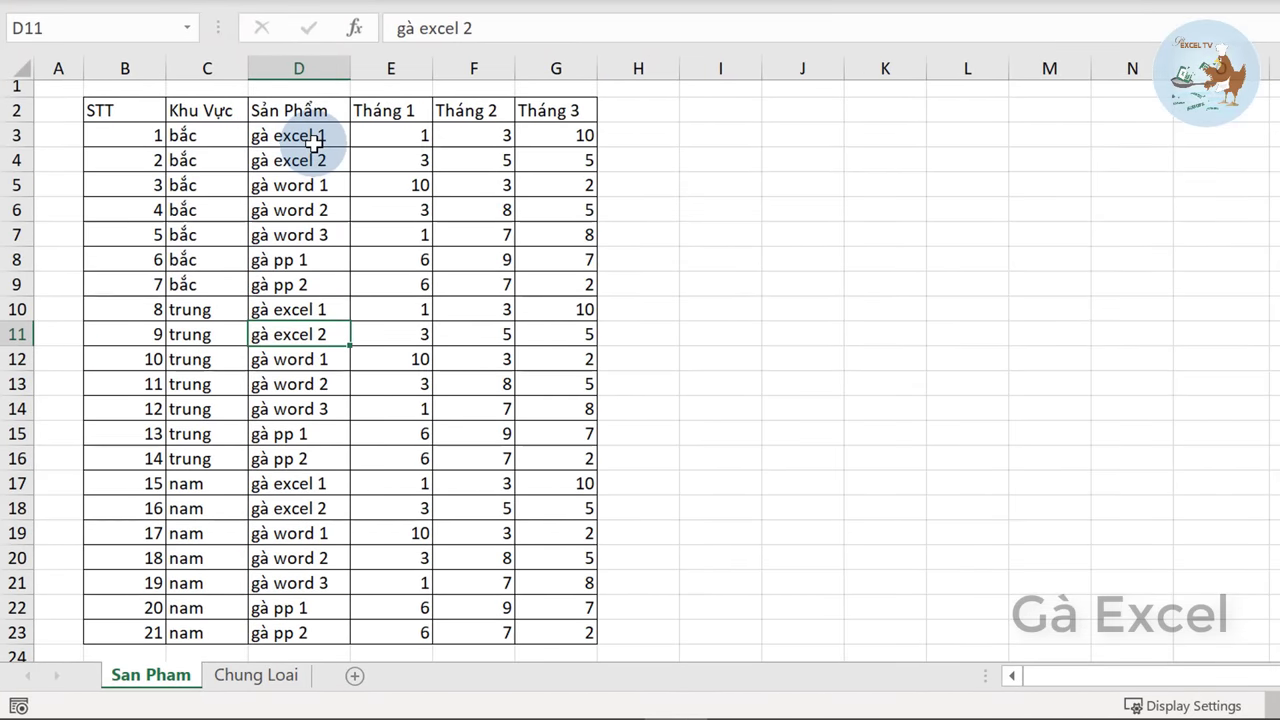
Look over the San Pham data by selecting product and region cells in columns C and D.
{"action": "left_click_drag", "start_coordinate": [314, 136], "coordinate": [318, 275]}
{"action": "left_click", "coordinate": [318, 260]}
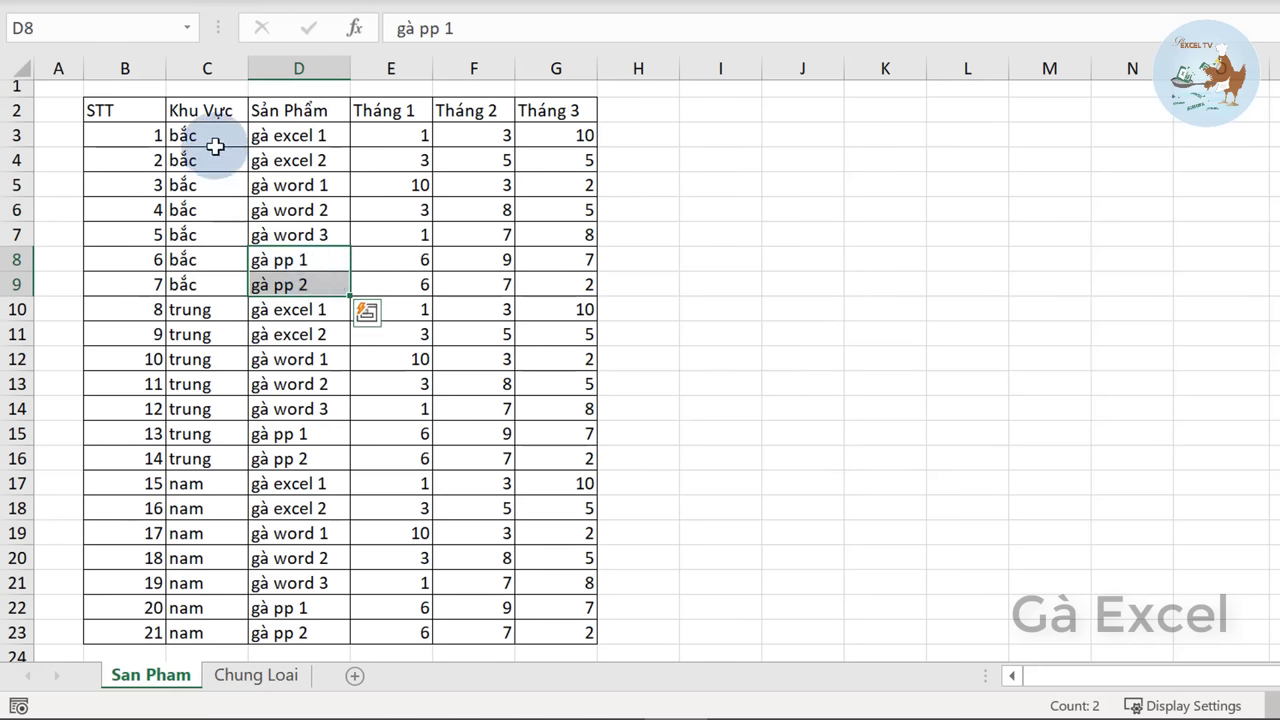
{"action": "left_click_drag", "start_coordinate": [214, 137], "coordinate": [216, 272]}
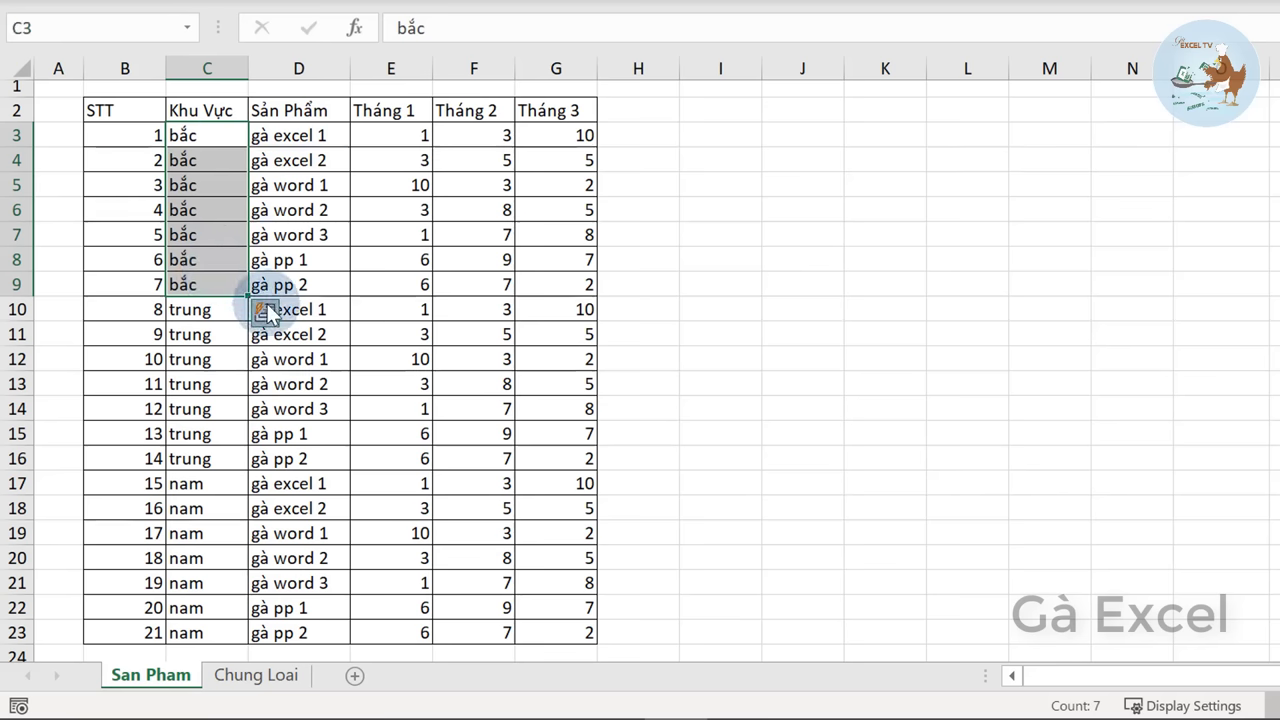
{"action": "scroll", "coordinate": [264, 334], "scroll_direction": "down", "scroll_amount": 3}
{"action": "scroll", "coordinate": [264, 335], "scroll_direction": "up", "scroll_amount": 3}
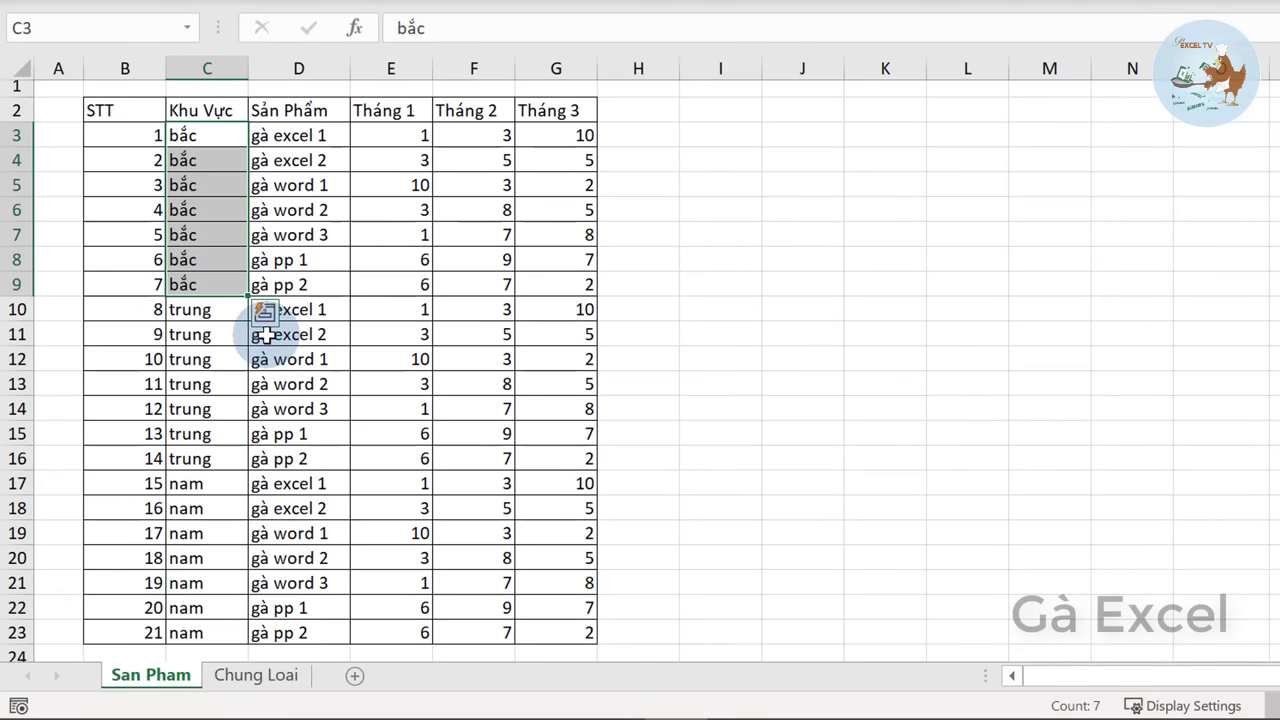
{"action": "left_click", "coordinate": [316, 262]}
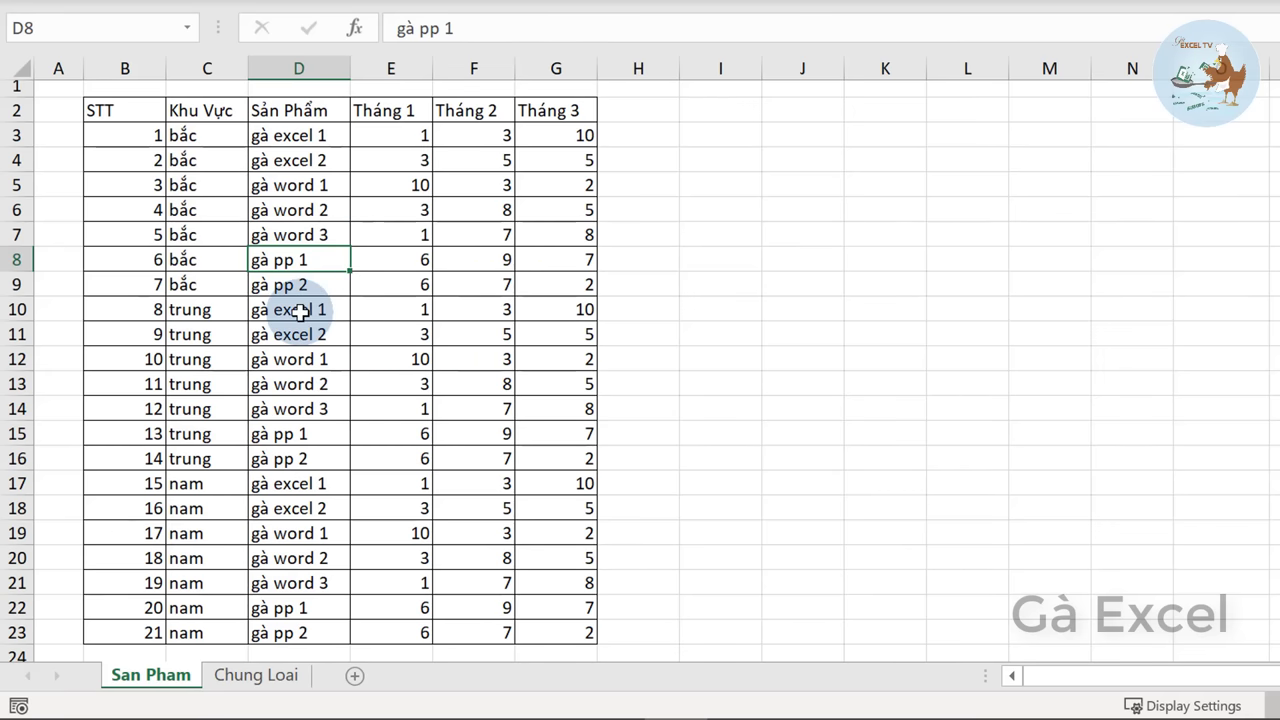
Convert B2:G23 into a table with 'My table has headers' kept on.
{"action": "left_click", "coordinate": [300, 312]}
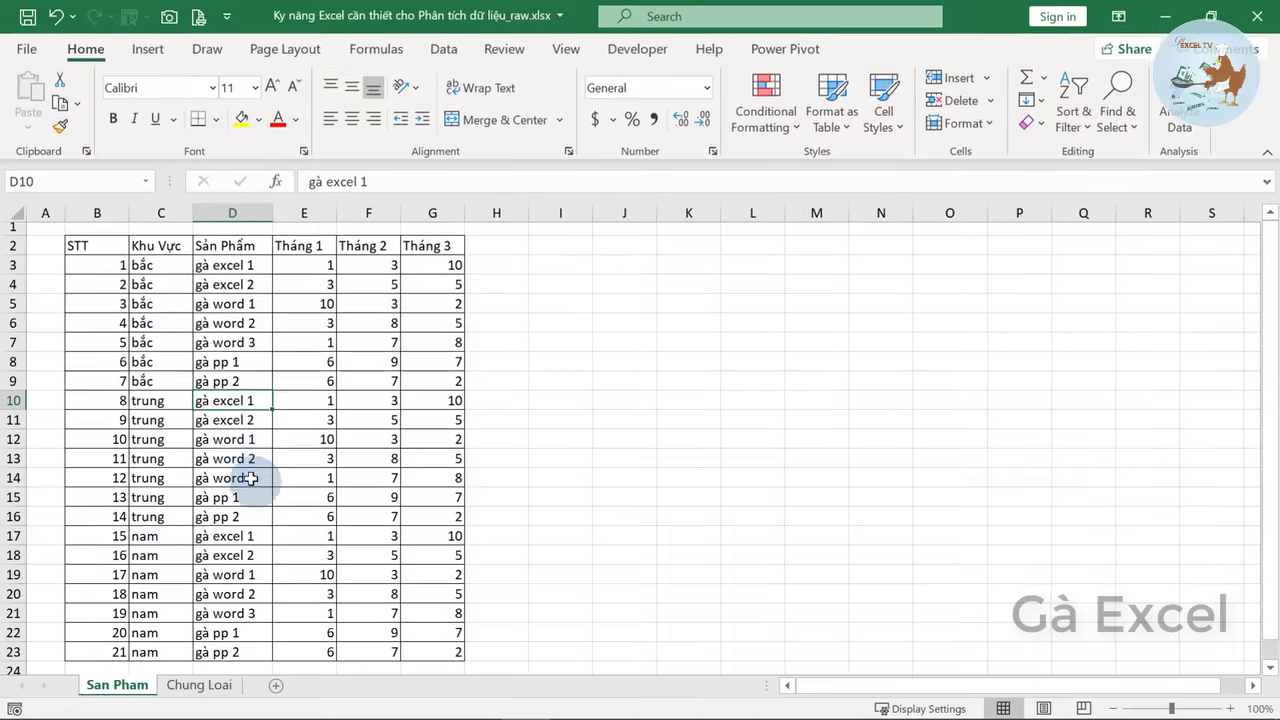
{"action": "left_click", "coordinate": [150, 50]}
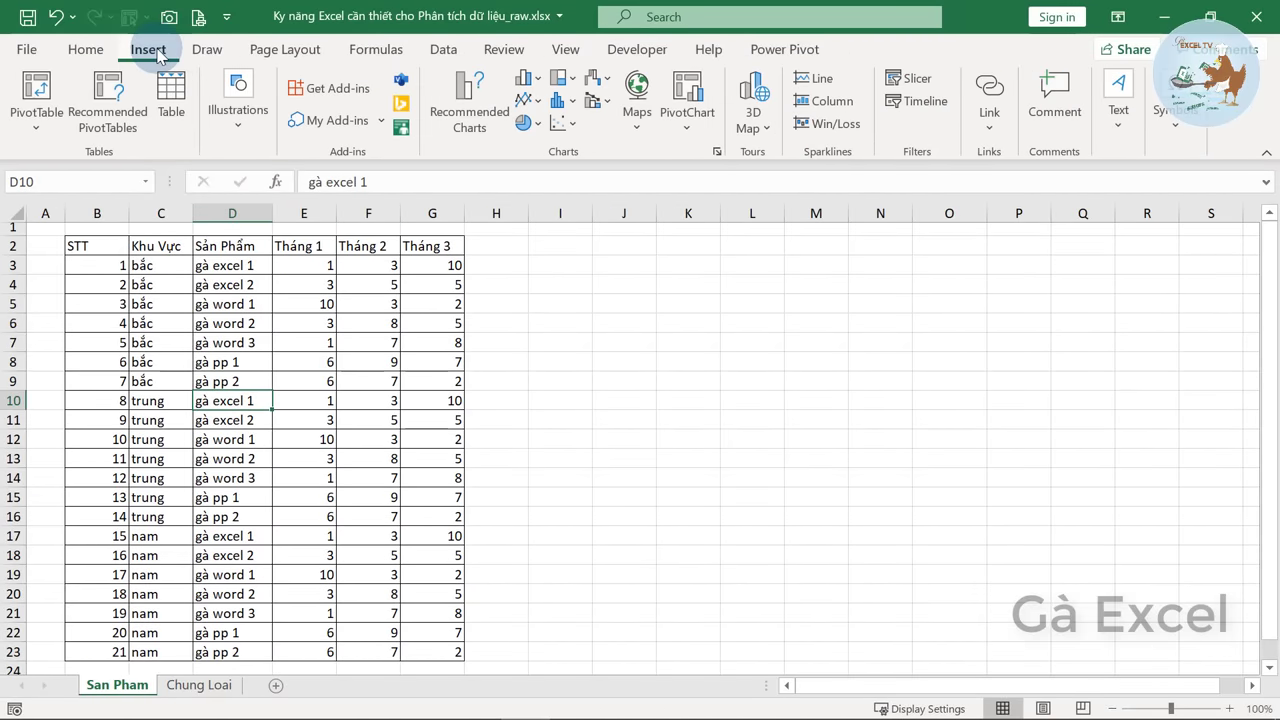
{"action": "left_click", "coordinate": [170, 108]}
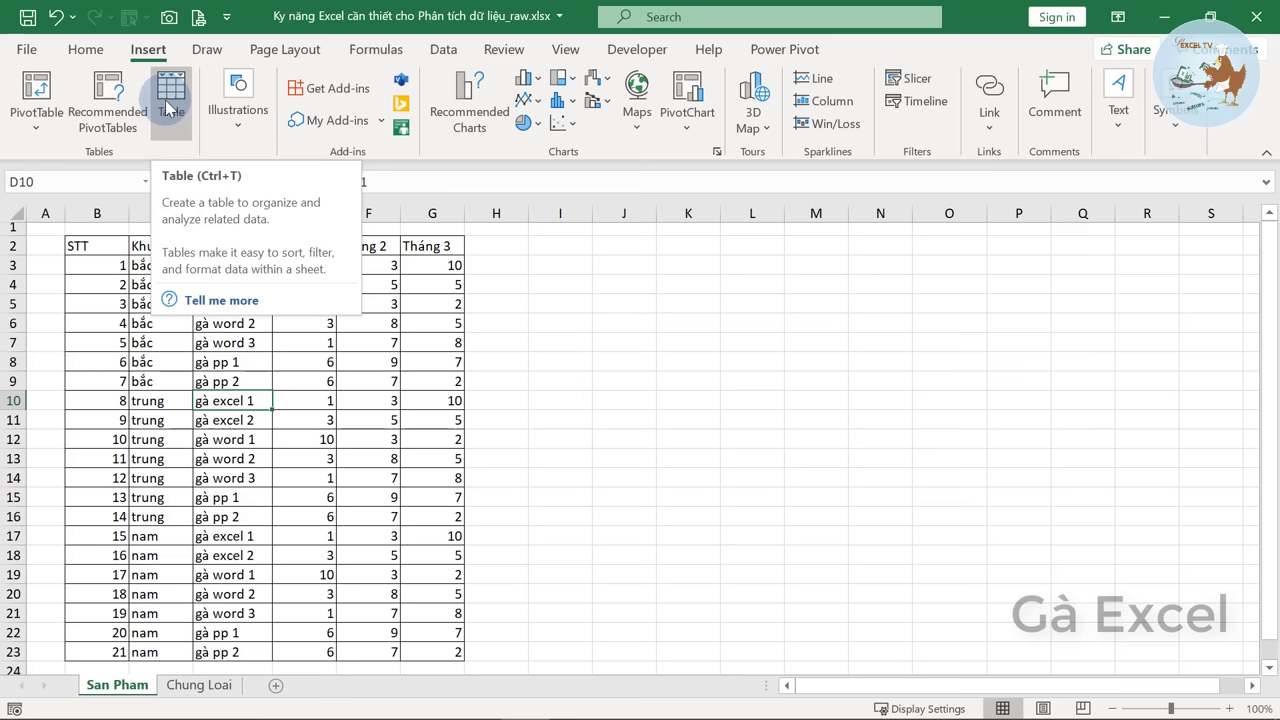
{"action": "left_click", "coordinate": [170, 108]}
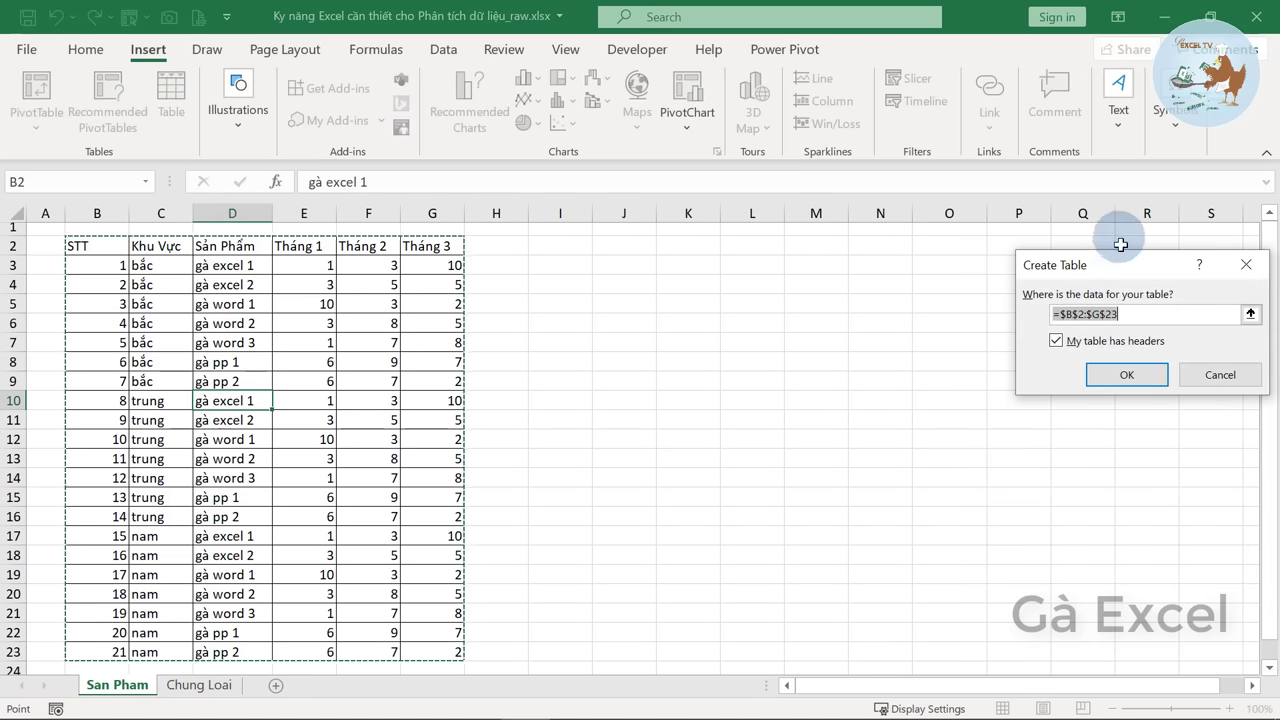
{"action": "left_click_drag", "start_coordinate": [1123, 259], "coordinate": [534, 231]}
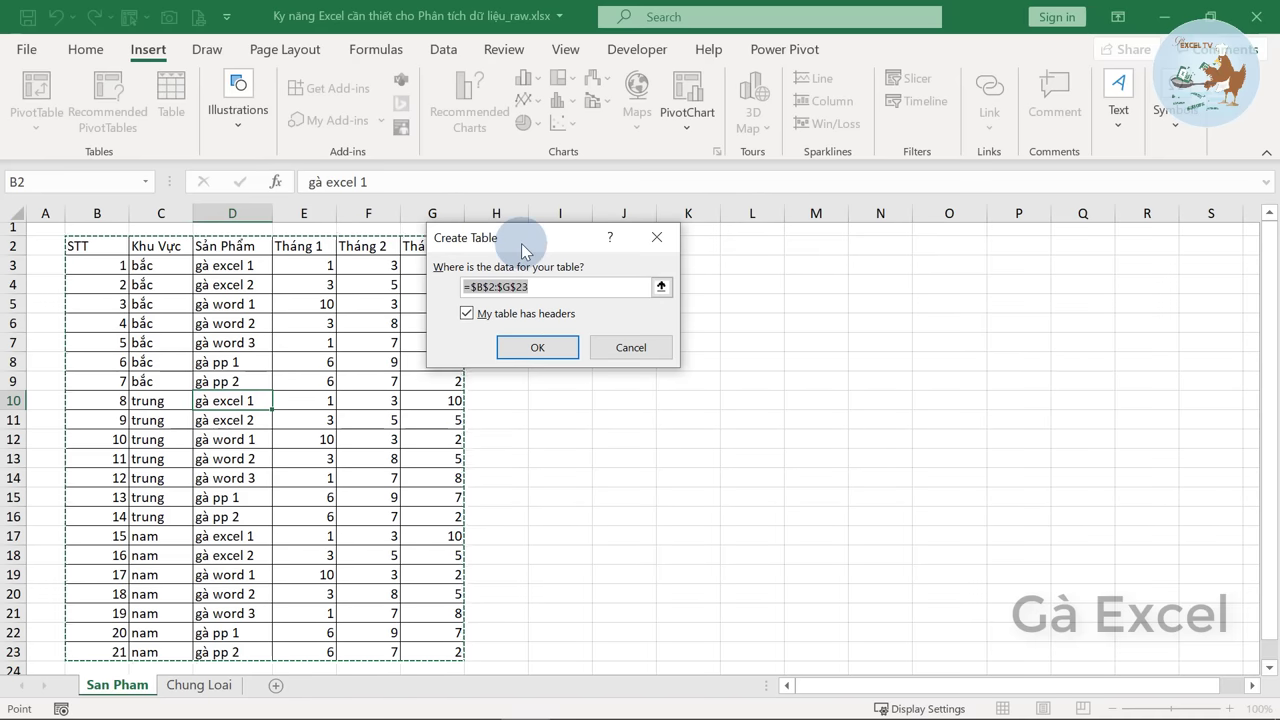
{"action": "left_click", "coordinate": [539, 350]}
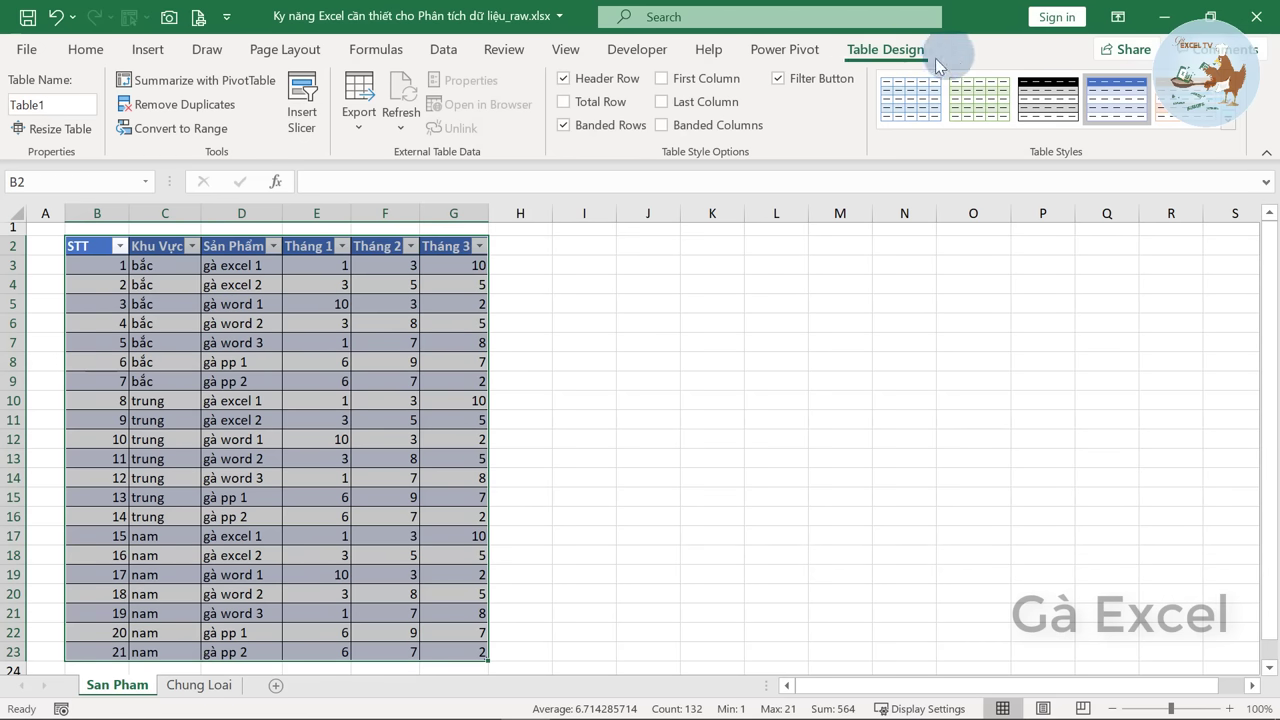
Give Table1 the black-header, grey-banded Table Style Medium 1 style.
{"action": "left_click", "coordinate": [635, 287]}
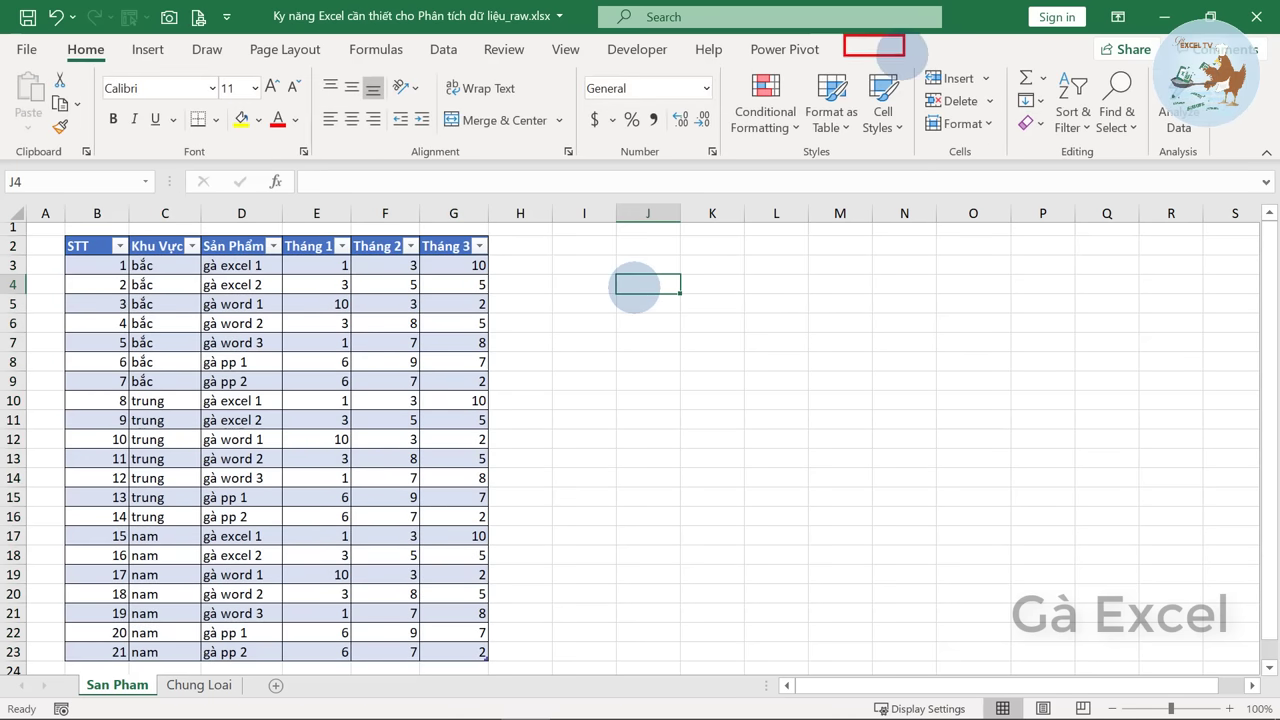
{"action": "left_click", "coordinate": [390, 366]}
{"action": "left_click", "coordinate": [293, 368]}
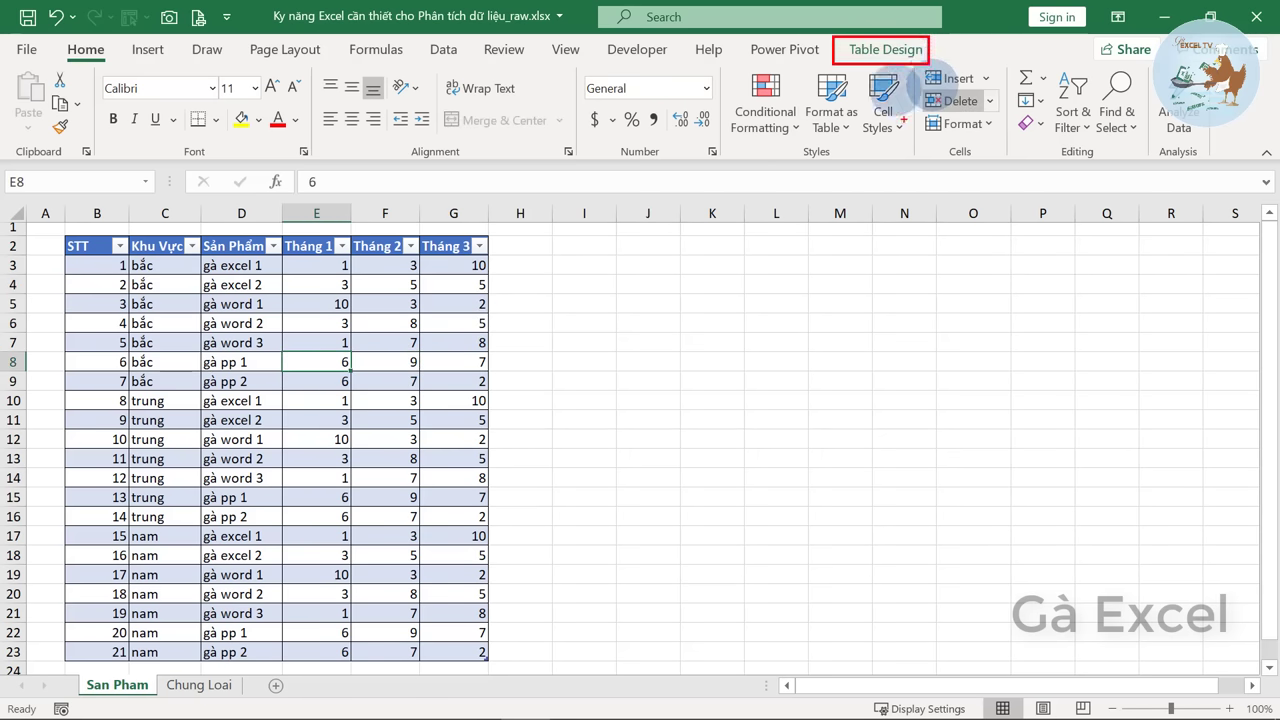
{"action": "left_click", "coordinate": [885, 49]}
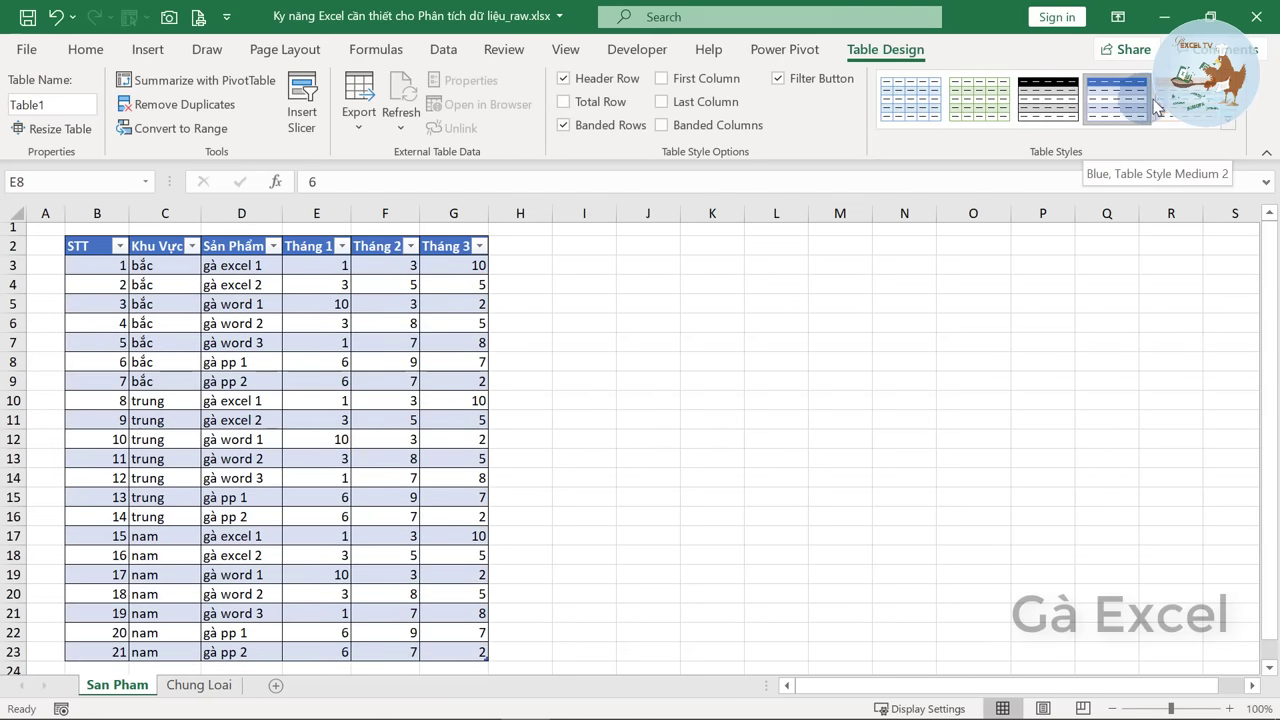
{"action": "left_click", "coordinate": [1062, 120]}
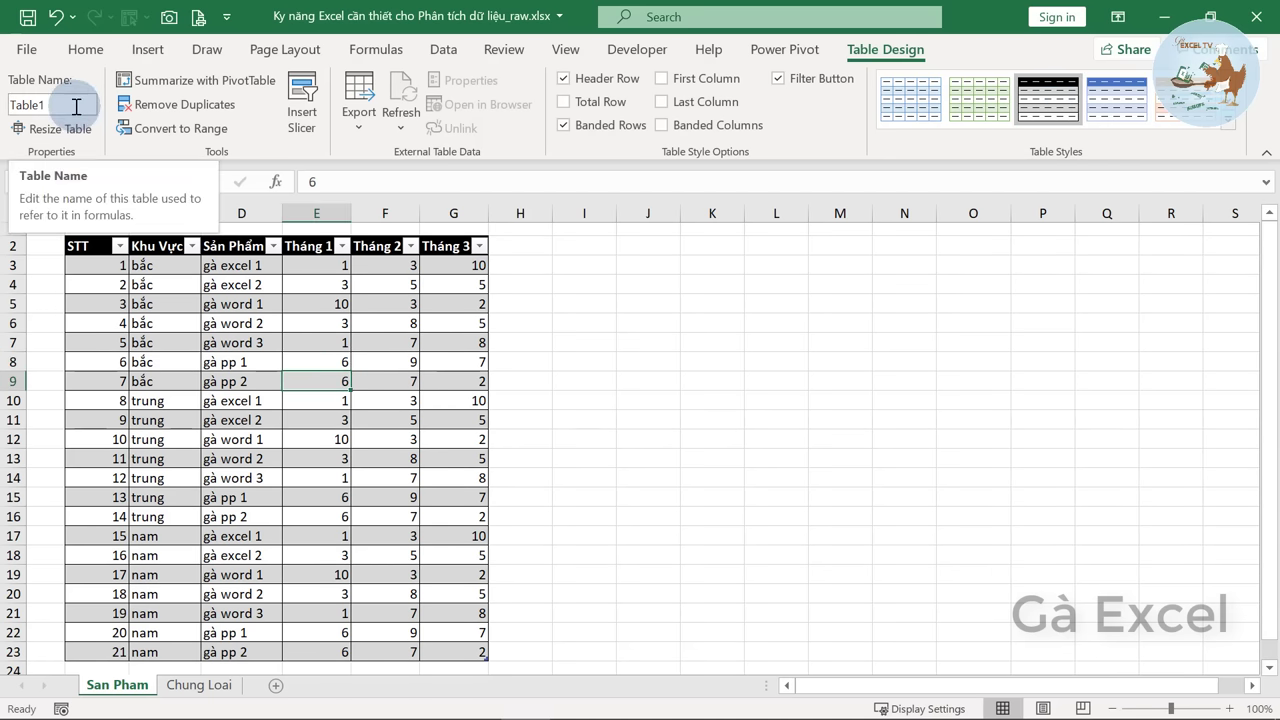
Change the table name from Table1 to tblSanPham in the Table Name box.
{"action": "left_click", "coordinate": [76, 104]}
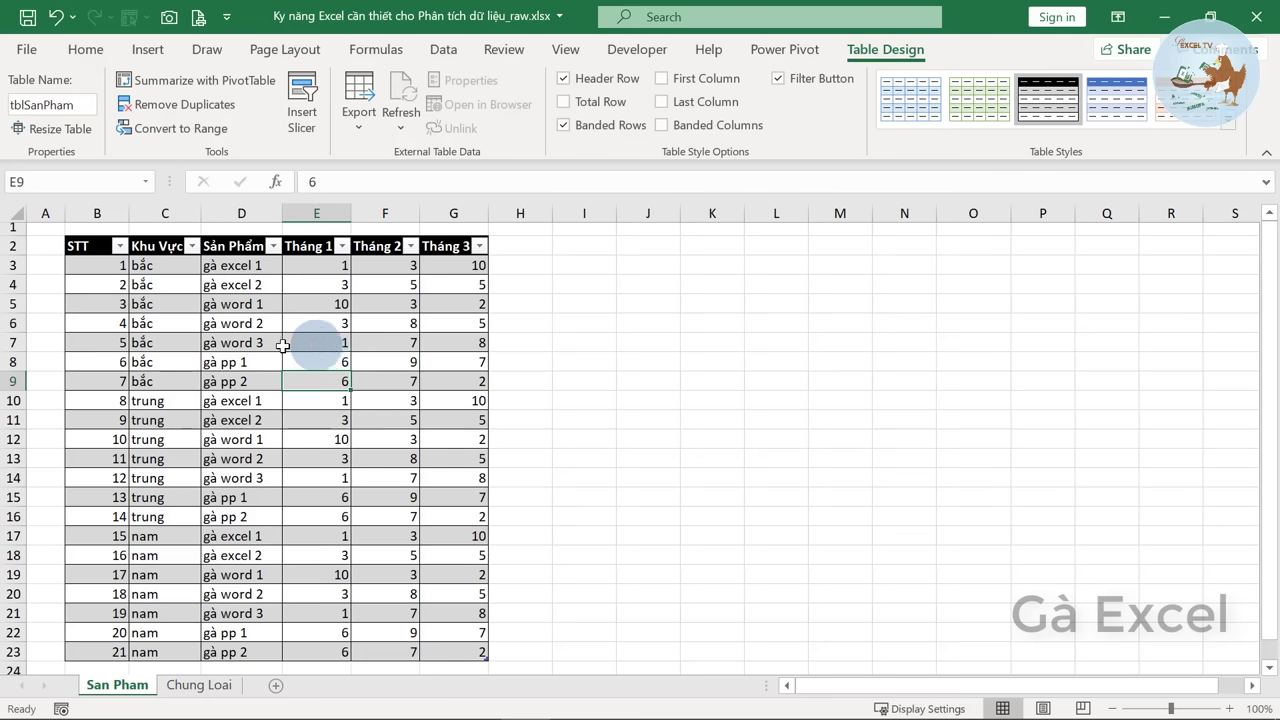
{"action": "left_click", "coordinate": [290, 361]}
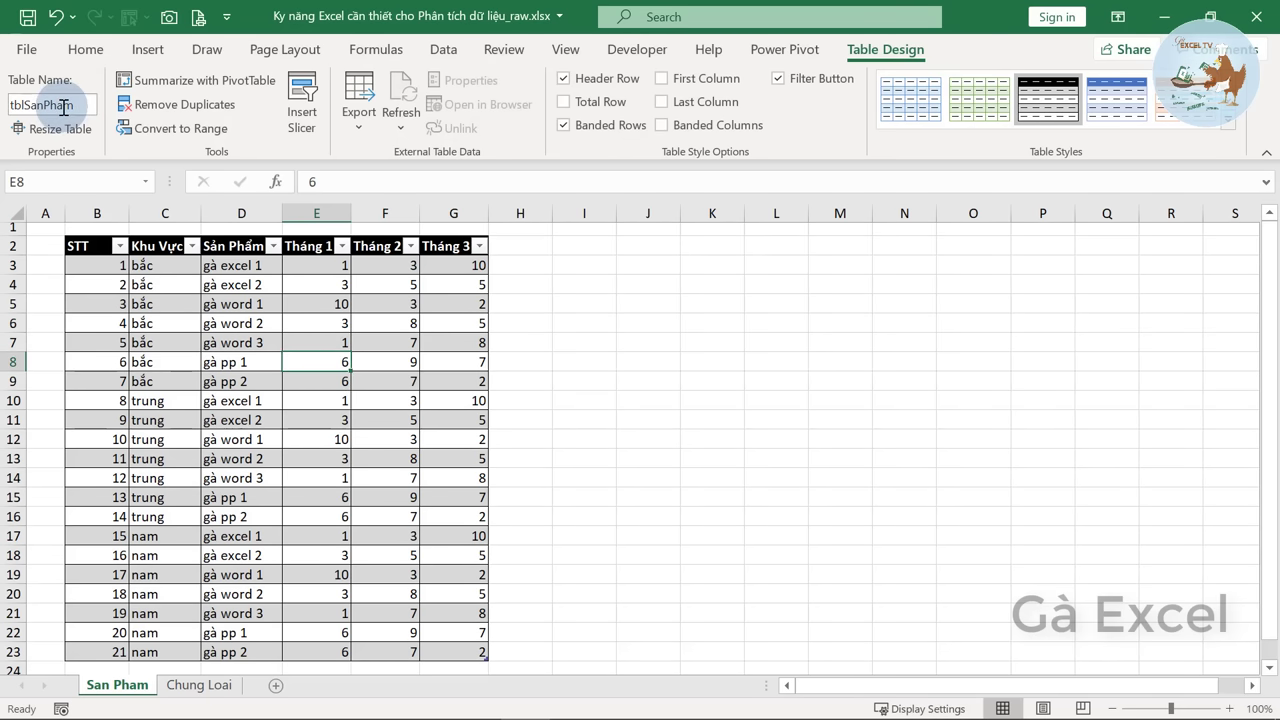
{"action": "left_click", "coordinate": [280, 388]}
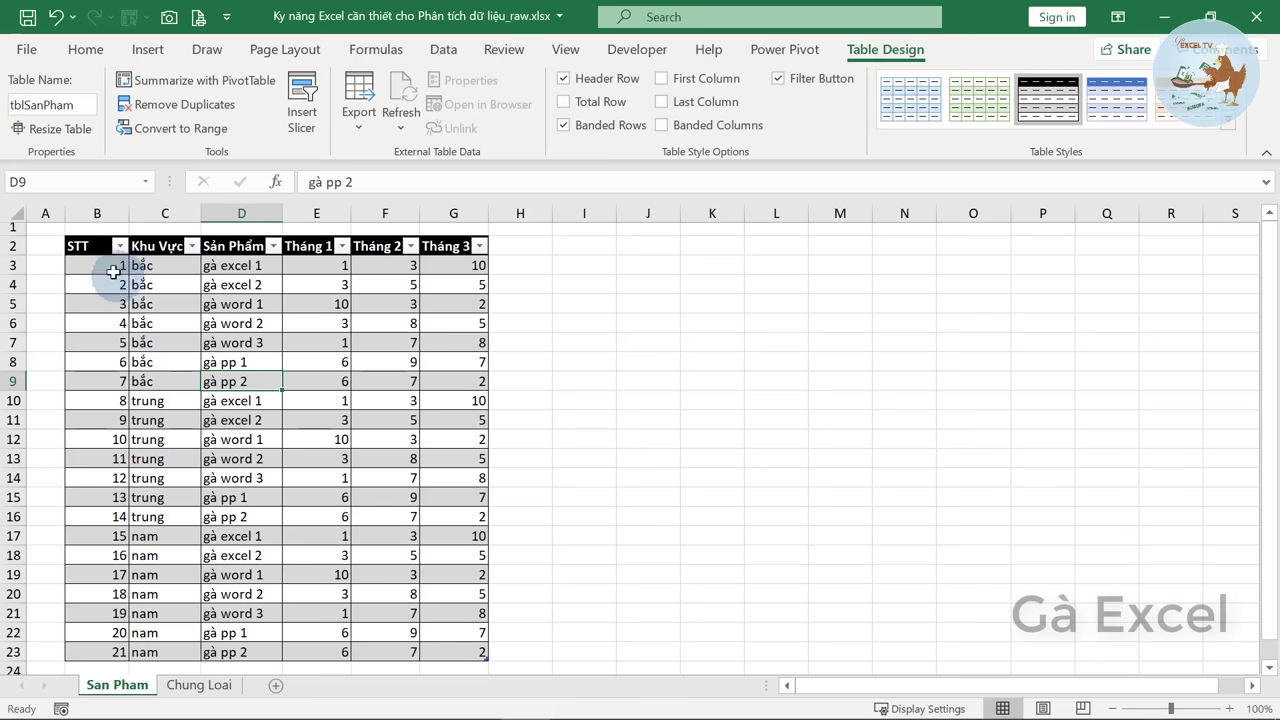
Review the table rows down to the bottom of the San Pham data.
{"action": "left_click_drag", "start_coordinate": [108, 270], "coordinate": [434, 423]}
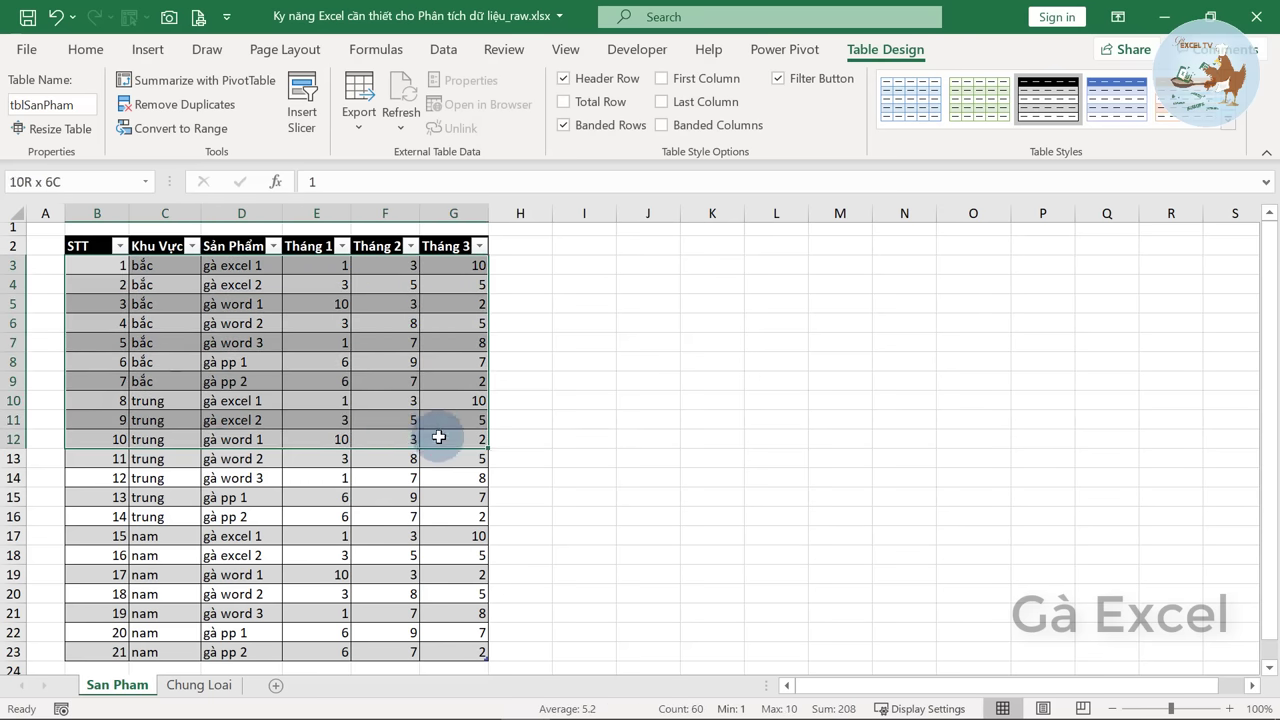
{"action": "left_click", "coordinate": [208, 422]}
{"action": "scroll", "coordinate": [380, 440], "scroll_direction": "down", "scroll_amount": 6}
{"action": "scroll", "coordinate": [380, 446], "scroll_direction": "up", "scroll_amount": 3}
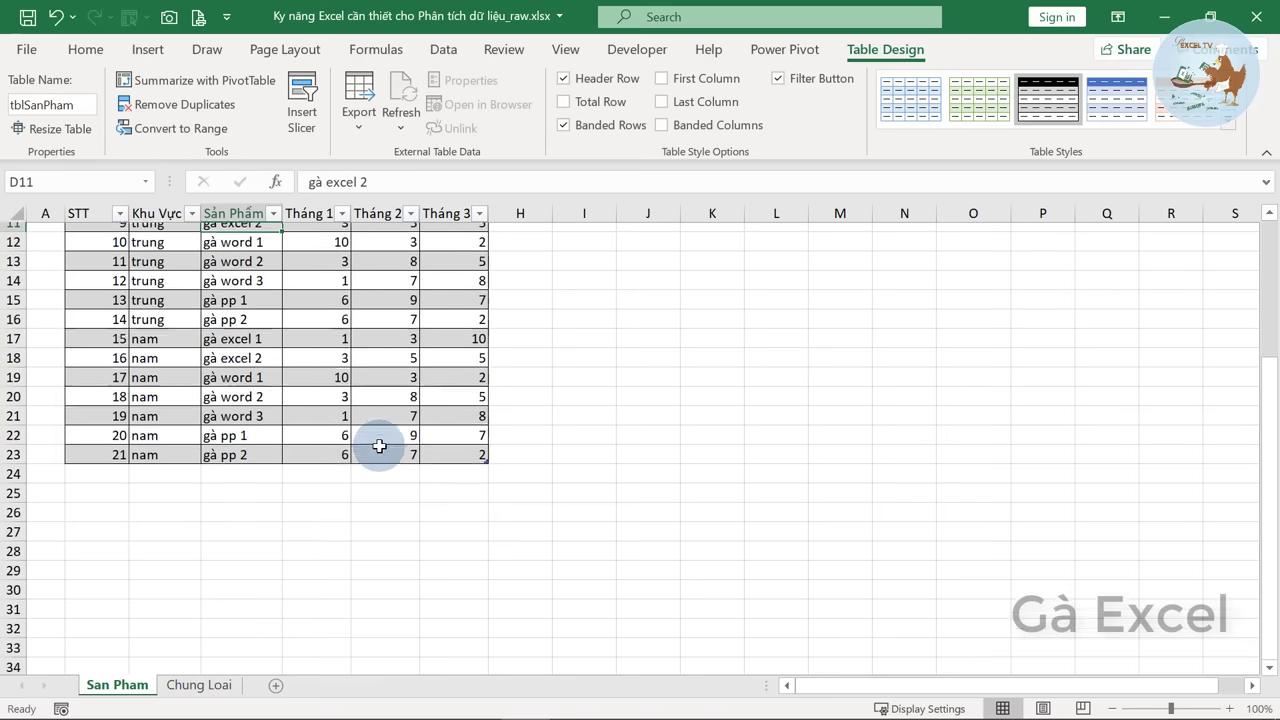
{"action": "scroll", "coordinate": [379, 448], "scroll_direction": "up", "scroll_amount": 3}
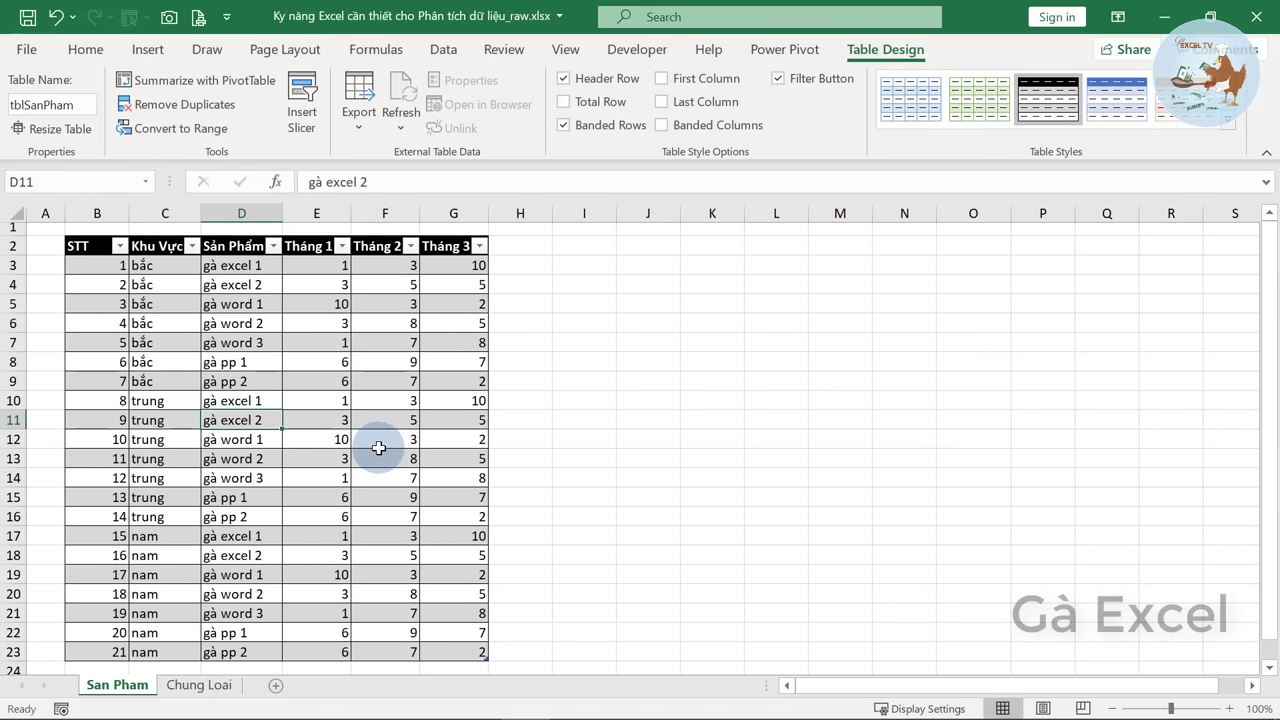
{"action": "scroll", "coordinate": [376, 459], "scroll_direction": "down", "scroll_amount": 3}
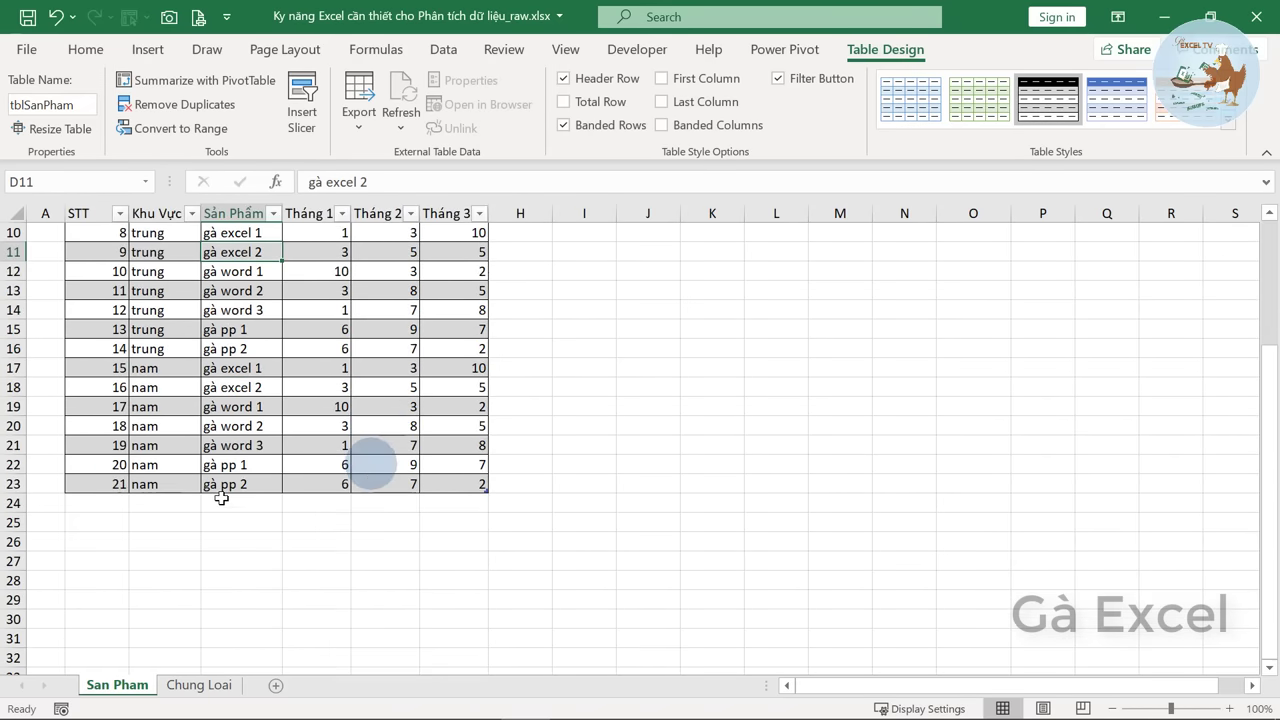
Type a test row (22, a region, a gà product) below the table so it auto-extends.
{"action": "left_click", "coordinate": [108, 518]}
{"action": "left_click", "coordinate": [106, 503]}
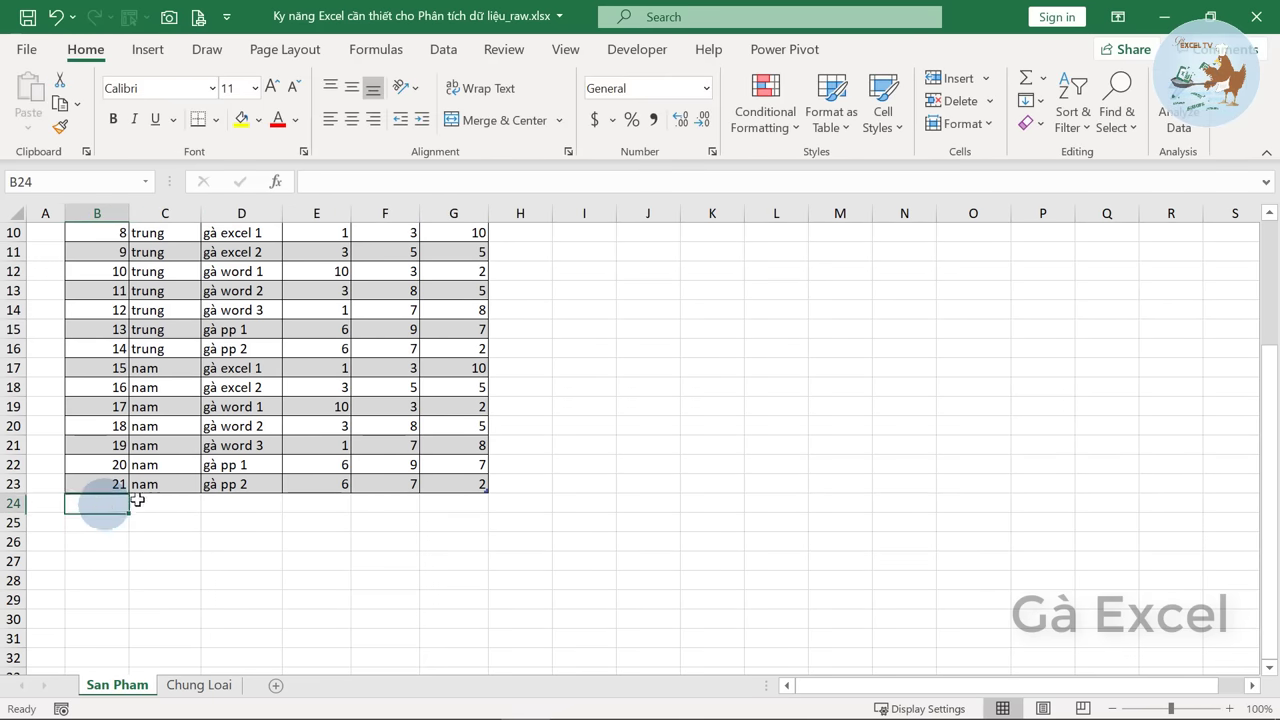
{"action": "type", "text": "22"}
{"action": "key", "text": "Tab"}
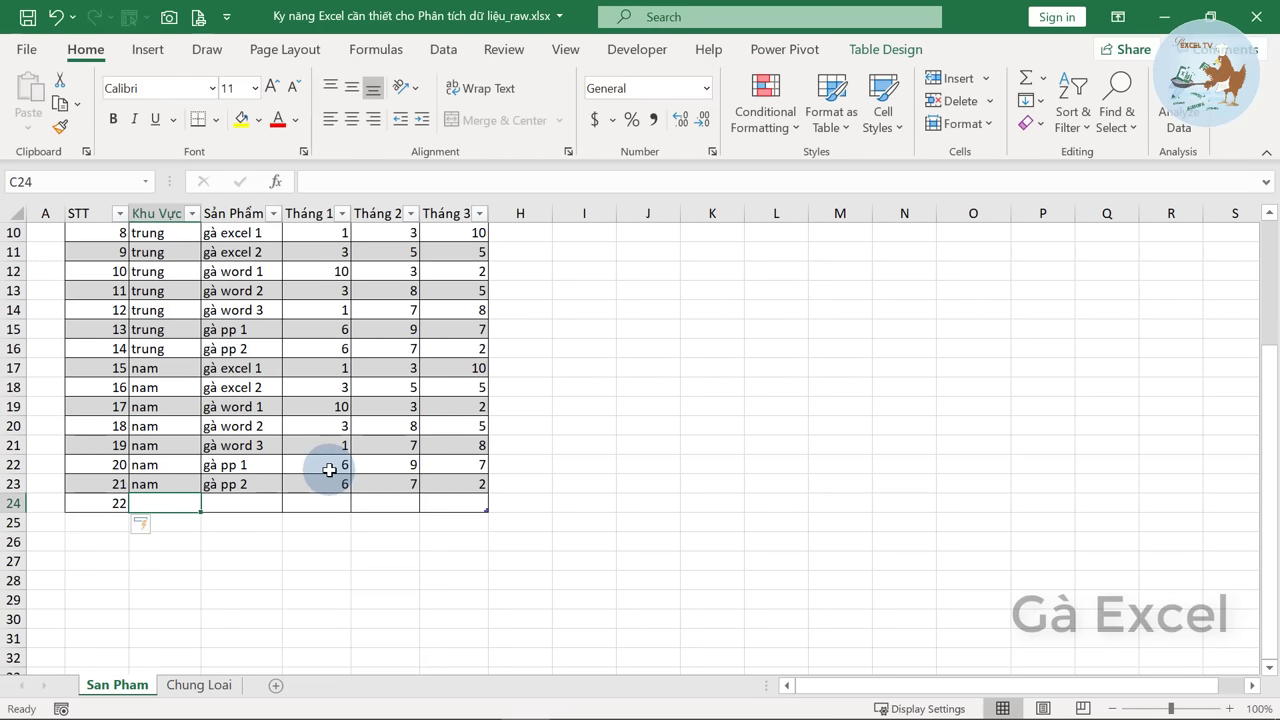
{"action": "type", "text": "Bắc"}
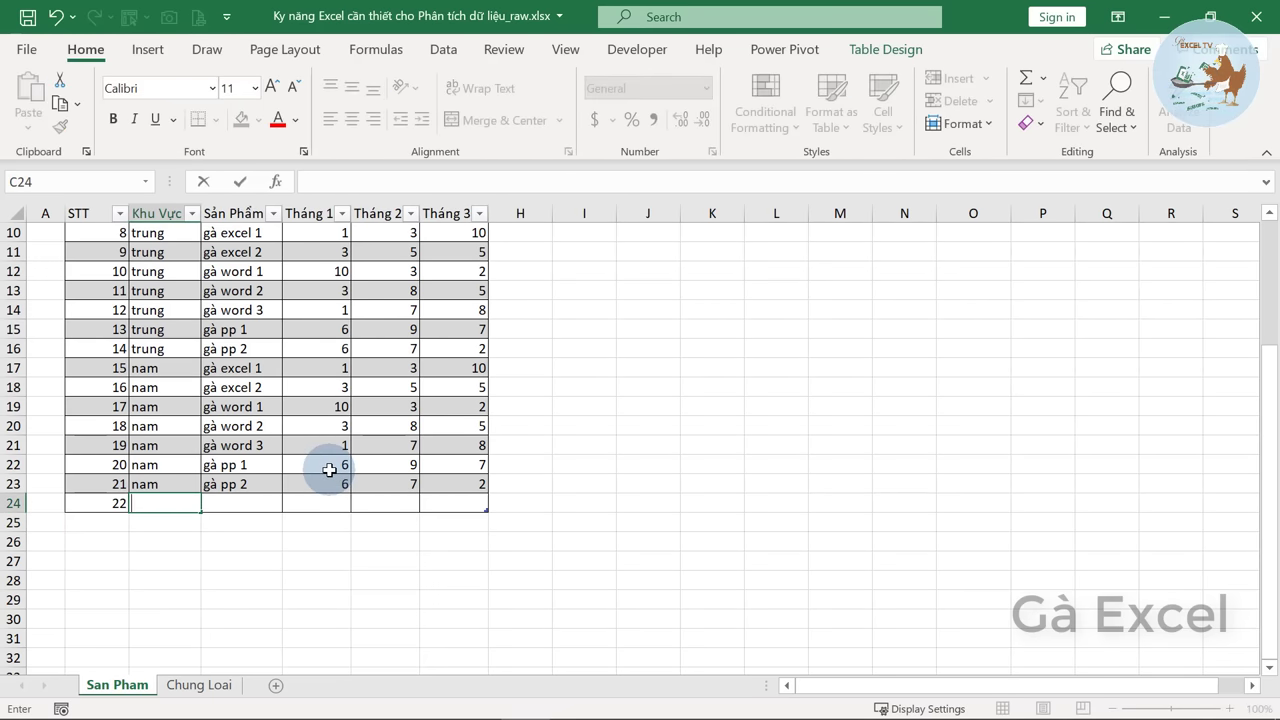
{"action": "key", "text": "Tab"}
{"action": "type", "text": "gà"}
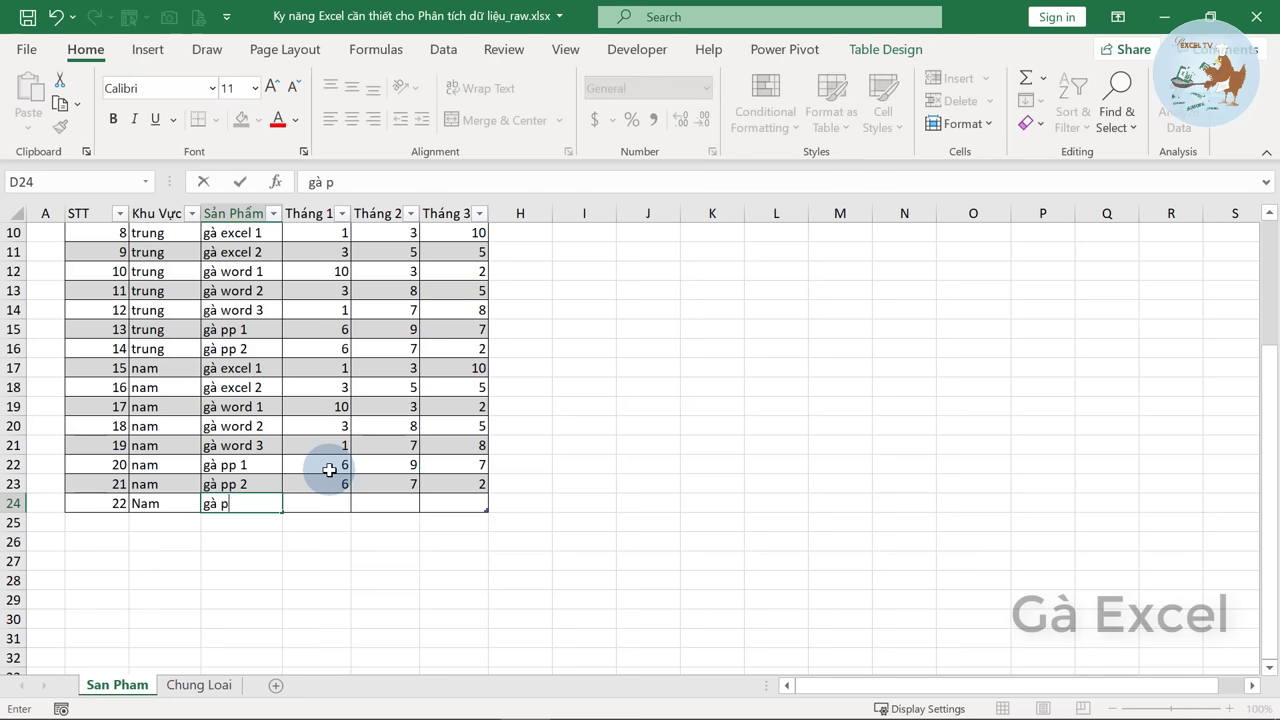
{"action": "type", "text": "p 3"}
{"action": "key", "text": "Return"}
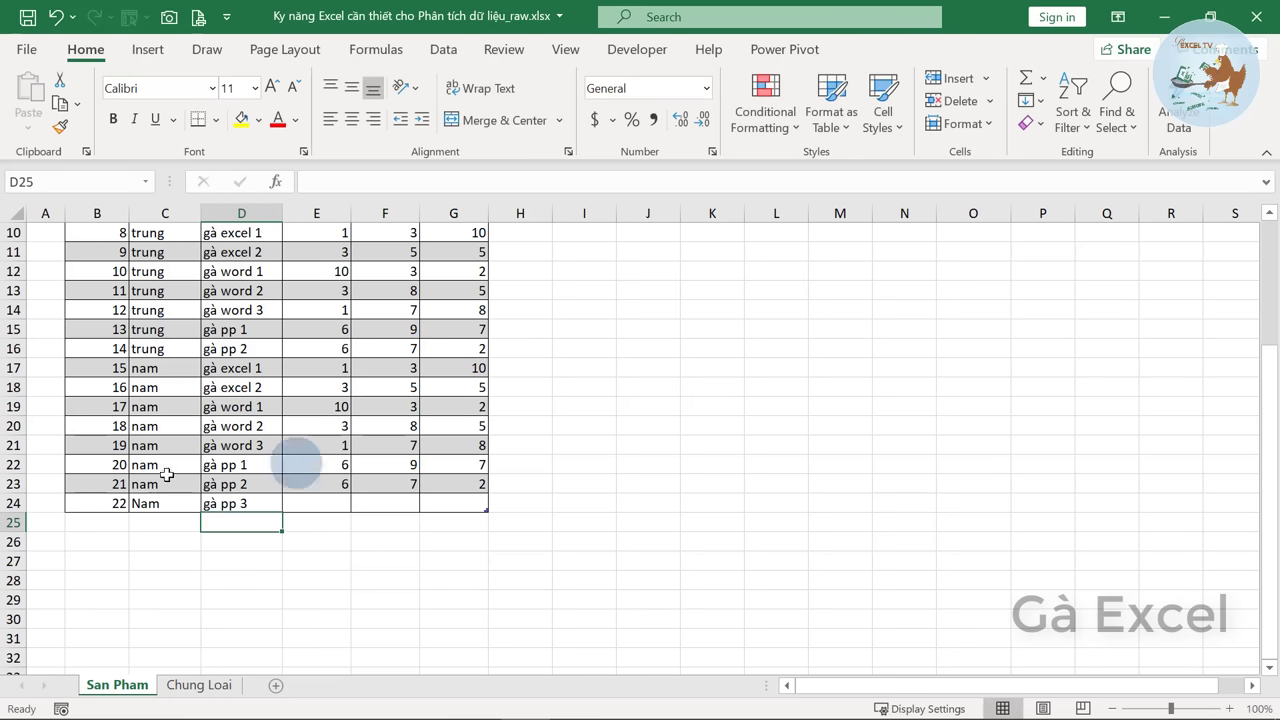
Delete the leftover row 24 so tblSanPham ends at row 23.
{"action": "left_click_drag", "start_coordinate": [110, 504], "coordinate": [427, 497]}
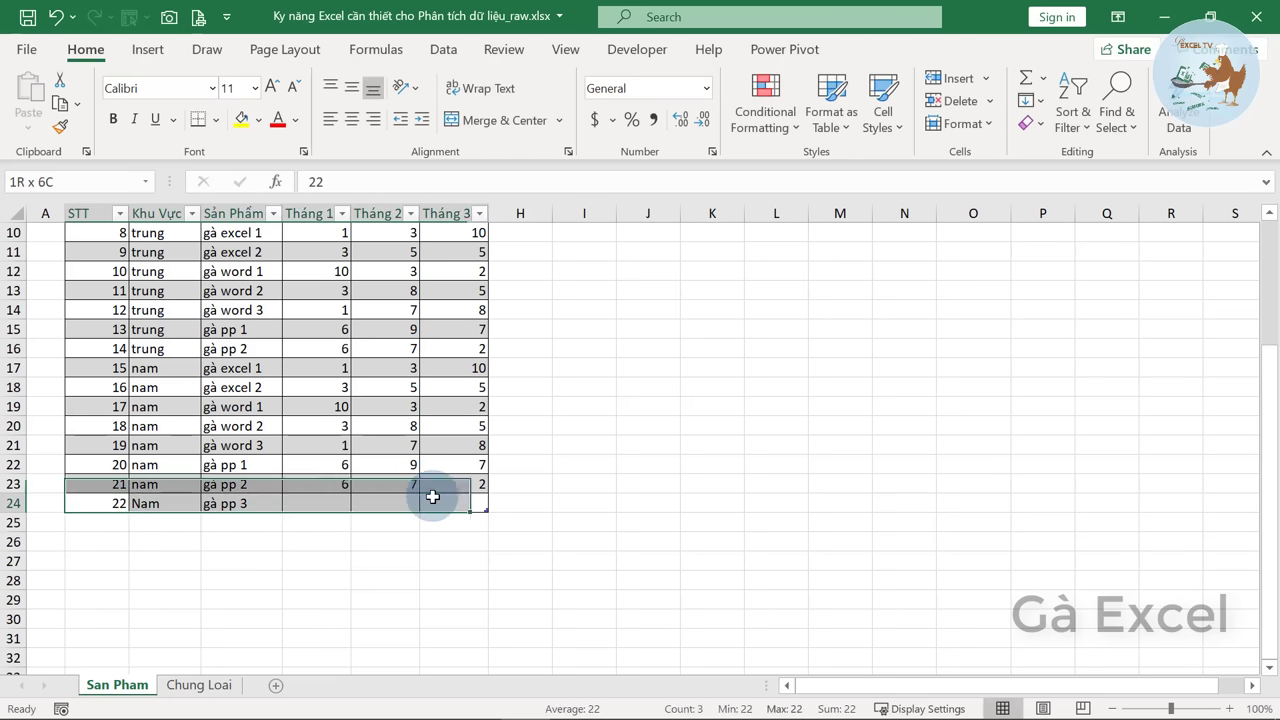
{"action": "left_click", "coordinate": [358, 448]}
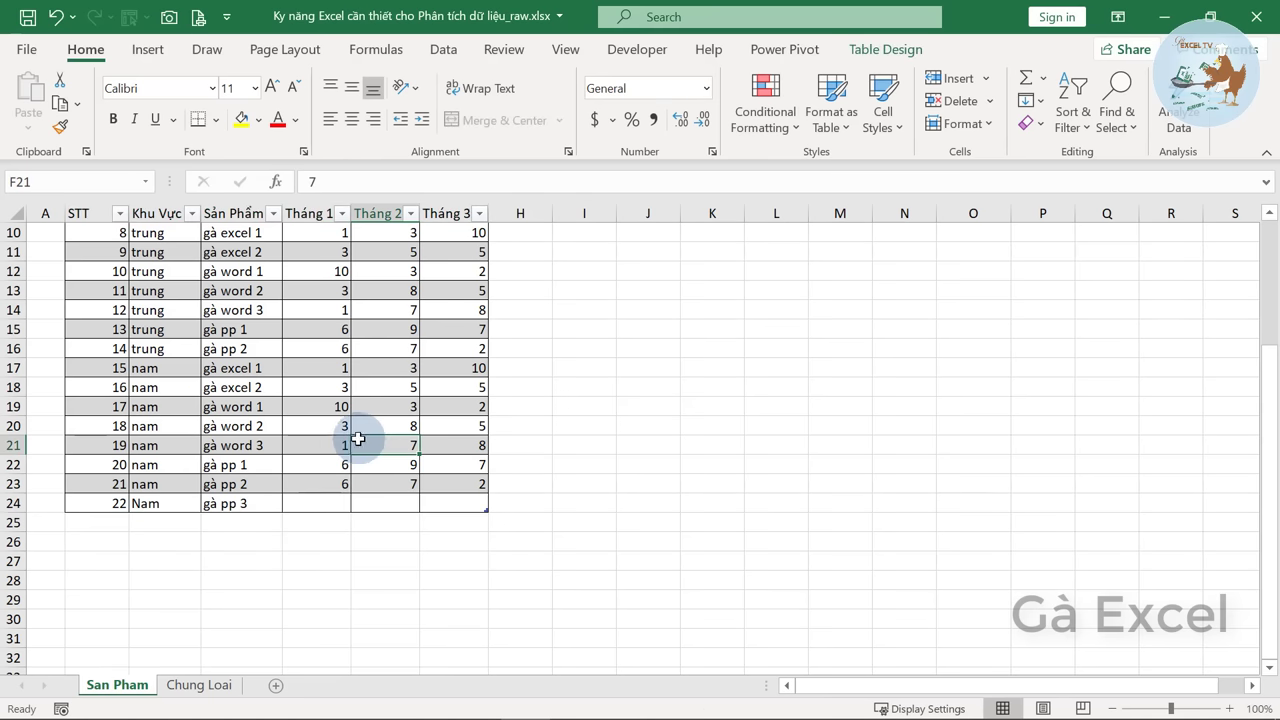
{"action": "right_click", "coordinate": [12, 503]}
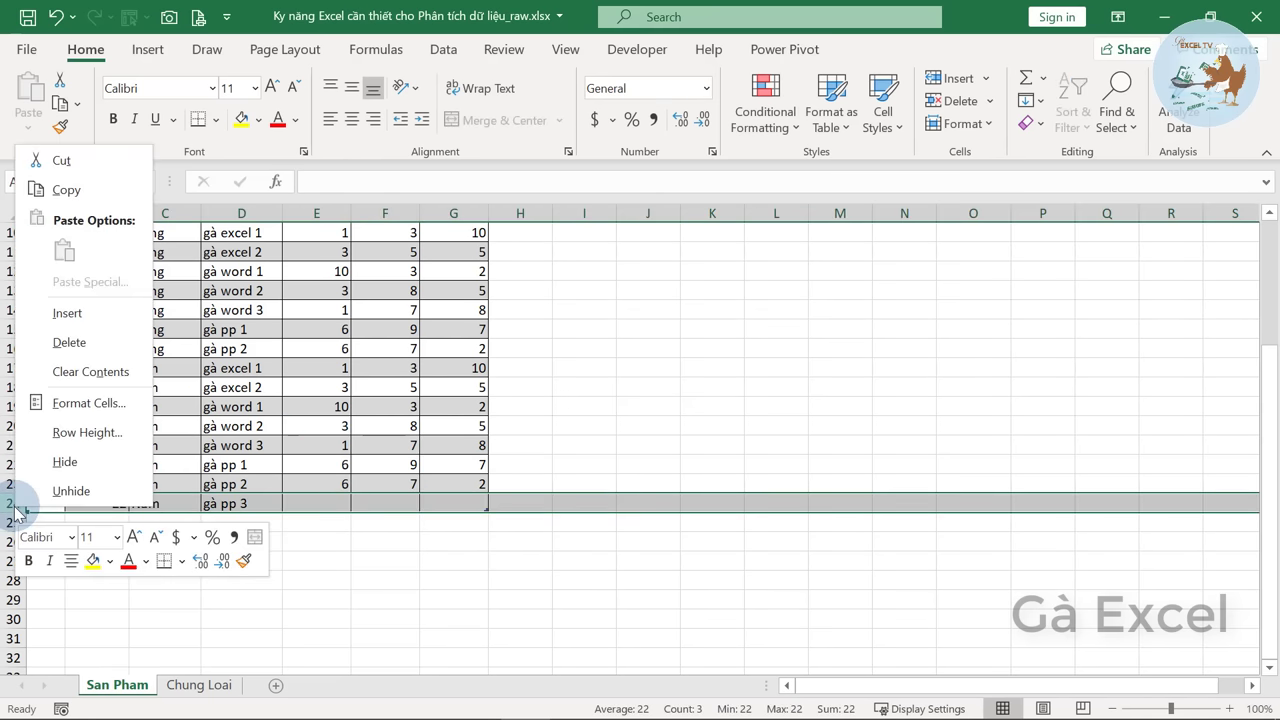
{"action": "left_click", "coordinate": [85, 343]}
{"action": "left_click", "coordinate": [300, 387]}
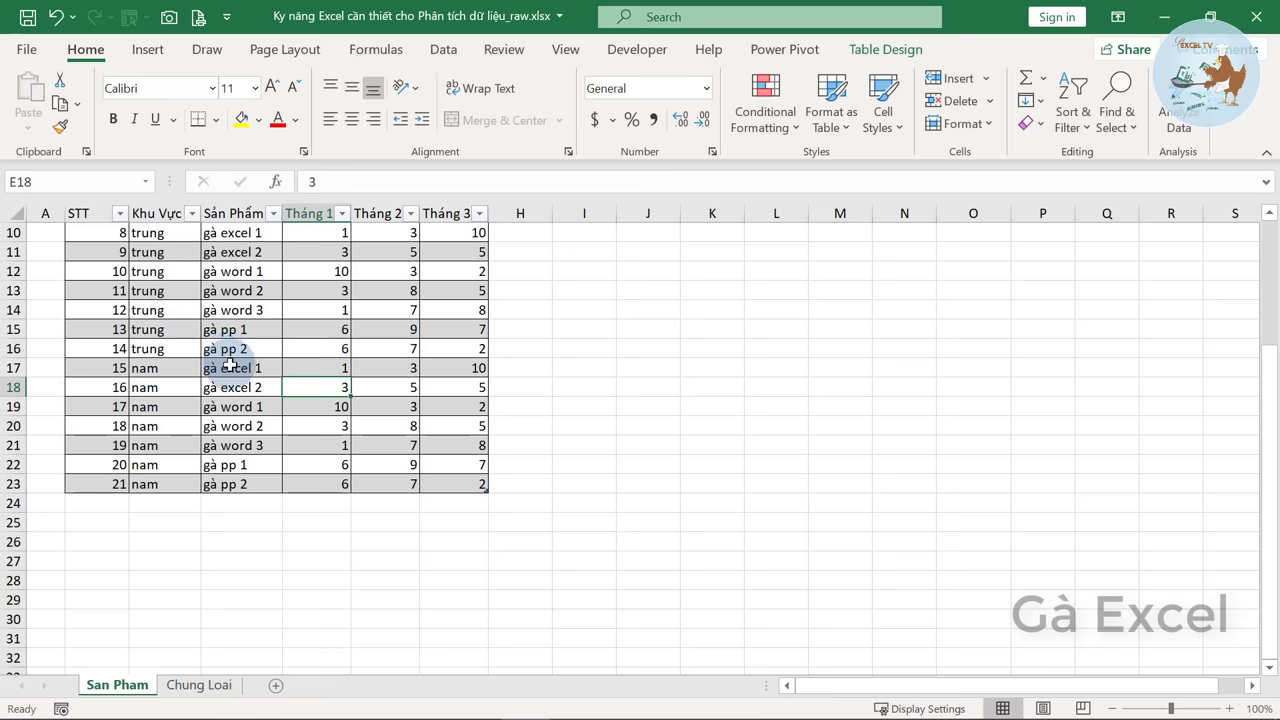
{"action": "scroll", "coordinate": [232, 380], "scroll_direction": "up", "scroll_amount": 3}
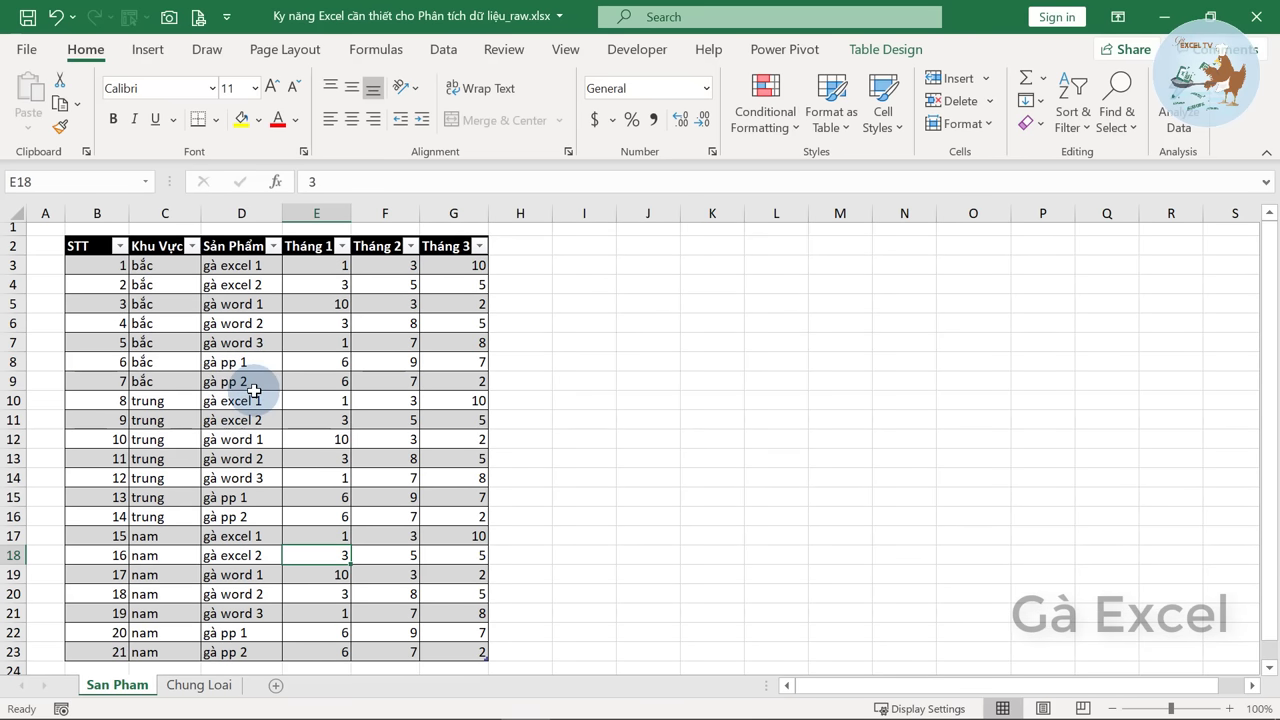
{"action": "left_click", "coordinate": [250, 400]}
{"action": "key", "text": "Left"}
{"action": "key", "text": "Down"}
{"action": "key", "text": "Down"}
{"action": "key", "text": "Down"}
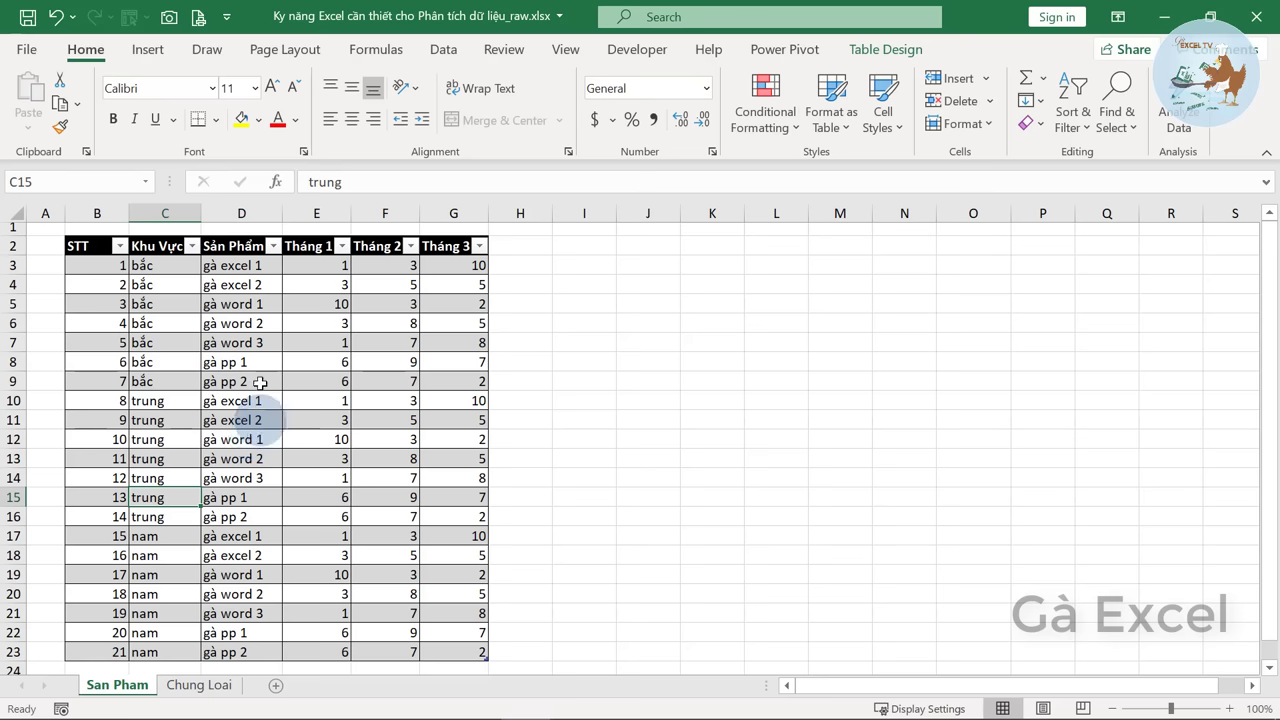
{"action": "scroll", "coordinate": [310, 440], "scroll_direction": "down", "scroll_amount": 3}
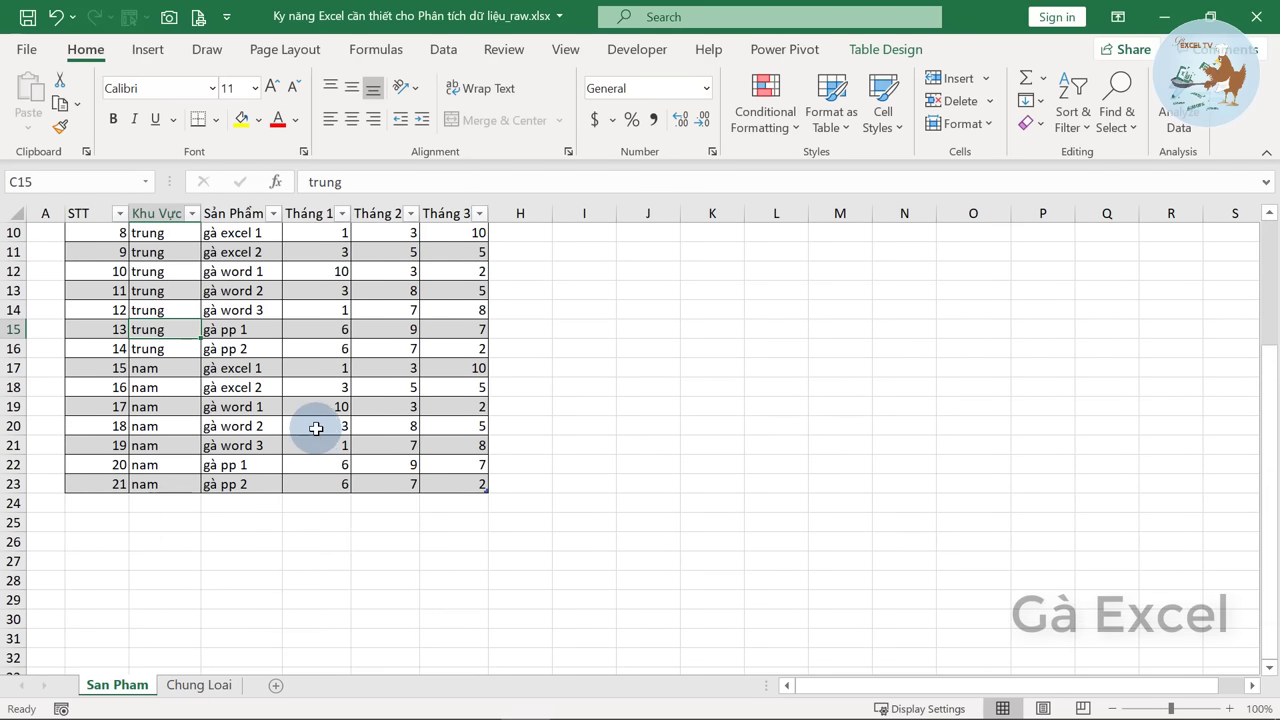
{"action": "scroll", "coordinate": [316, 428], "scroll_direction": "down", "scroll_amount": 3}
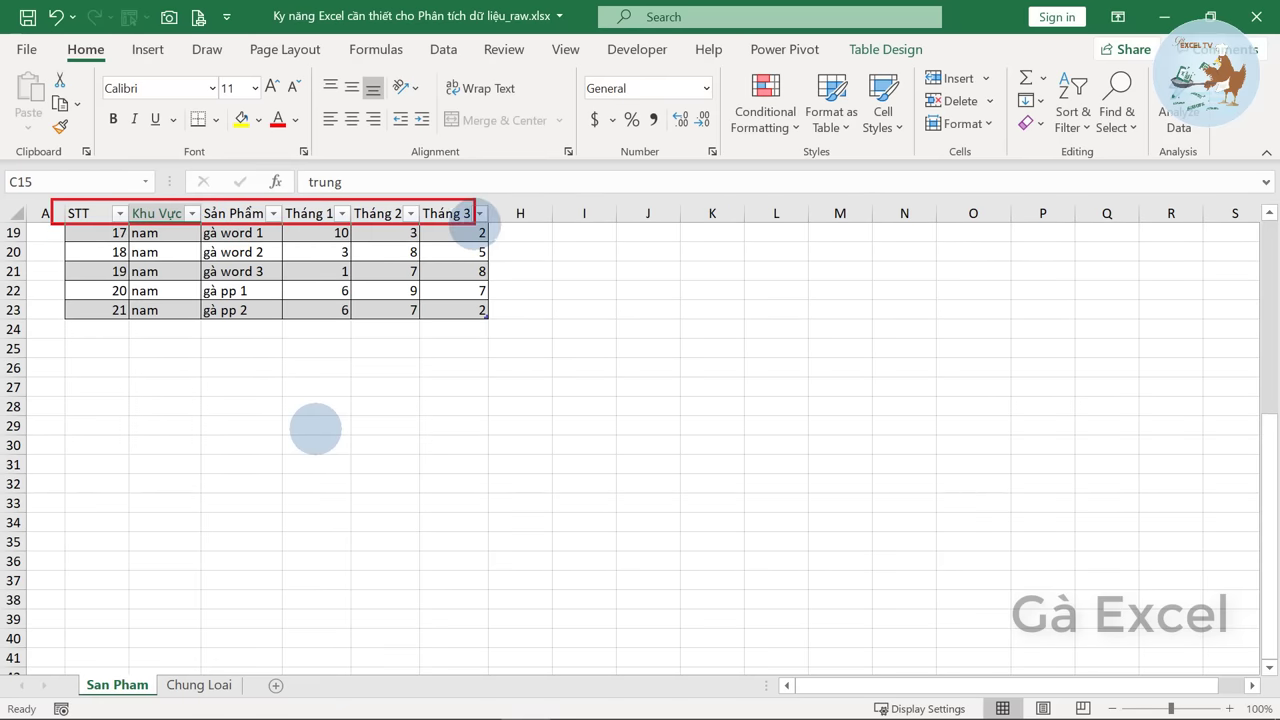
{"action": "left_click", "coordinate": [290, 270]}
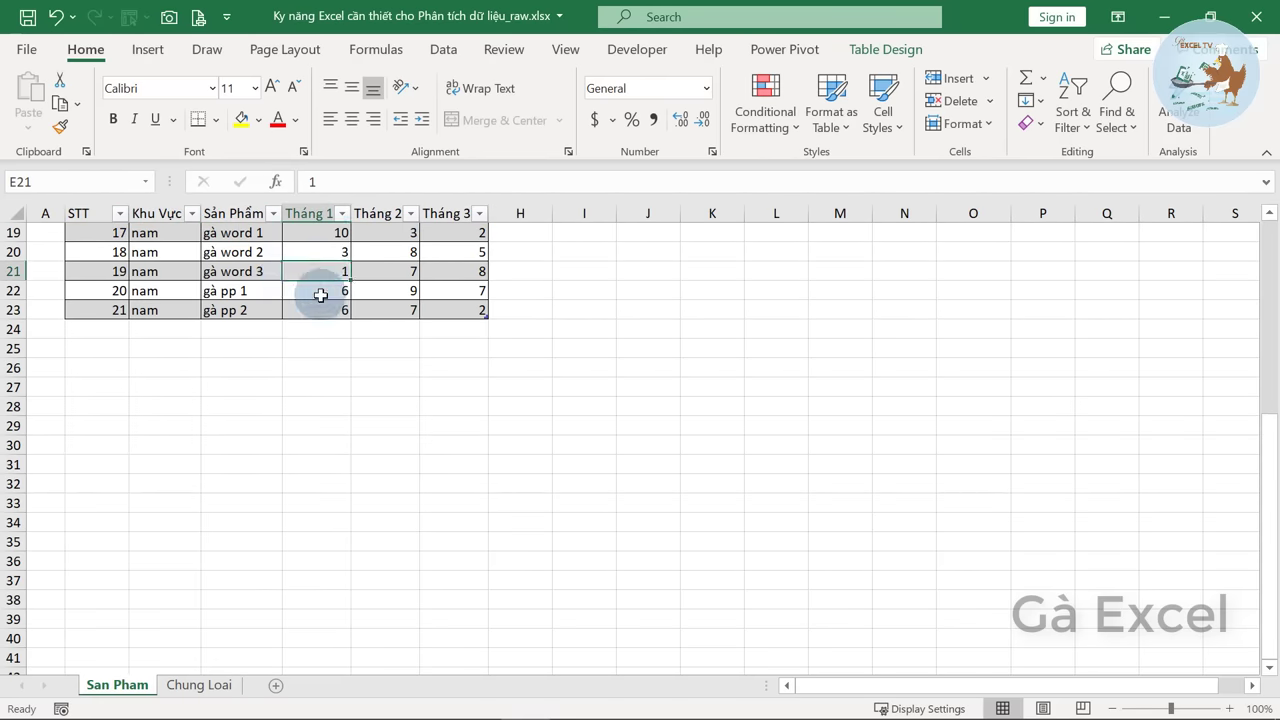
{"action": "left_click", "coordinate": [385, 271]}
{"action": "scroll", "coordinate": [381, 342], "scroll_direction": "up", "scroll_amount": 5}
{"action": "scroll", "coordinate": [381, 342], "scroll_direction": "up", "scroll_amount": 1}
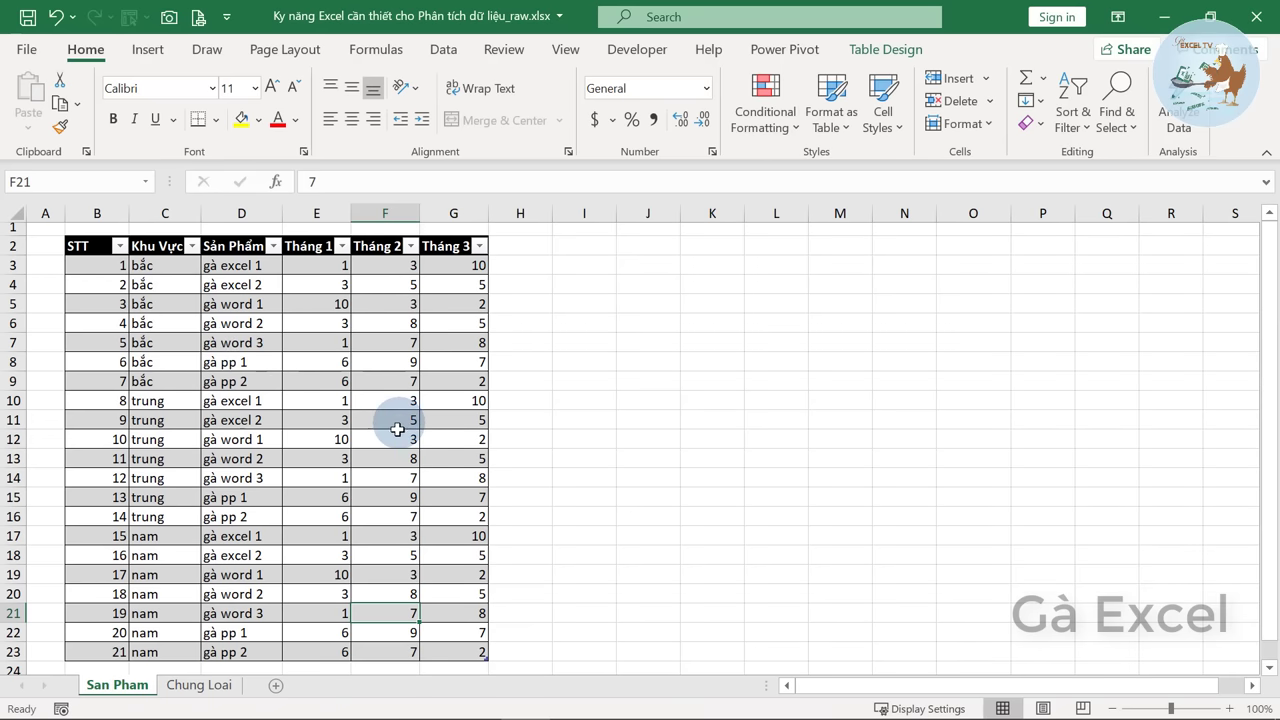
{"action": "scroll", "coordinate": [397, 431], "scroll_direction": "down", "scroll_amount": 3}
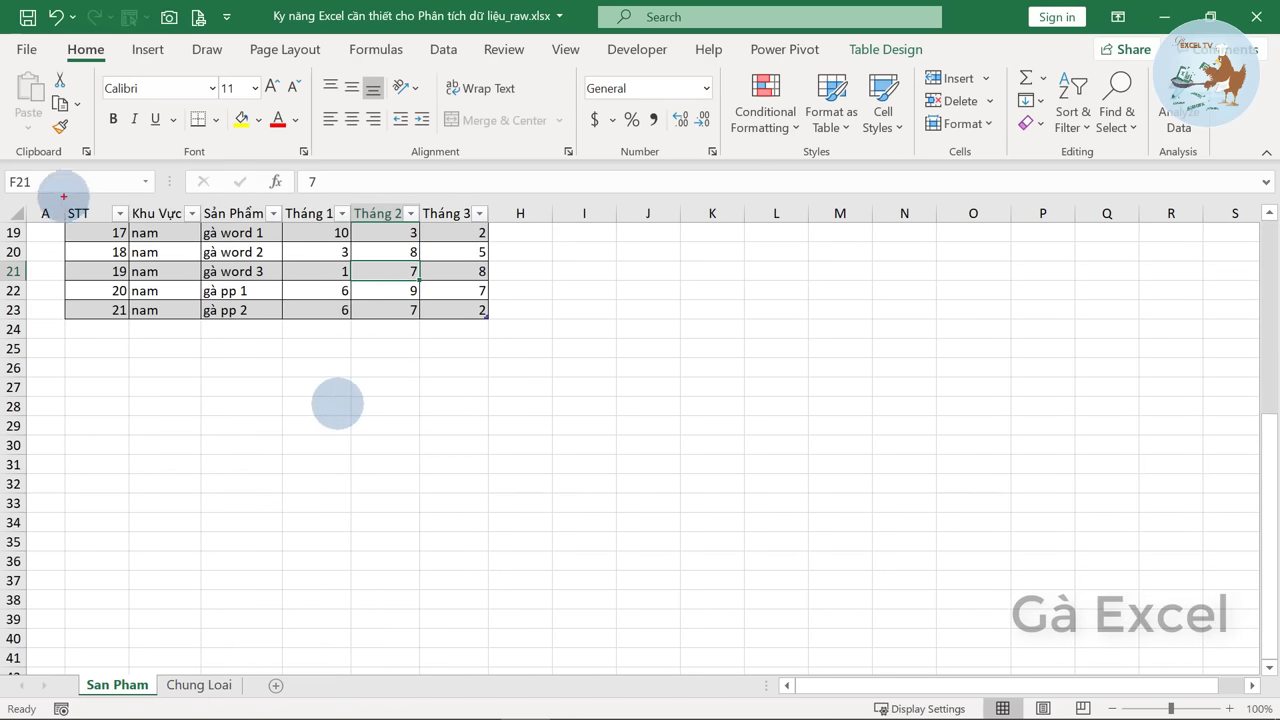
{"action": "left_click_drag", "start_coordinate": [65, 198], "coordinate": [493, 226]}
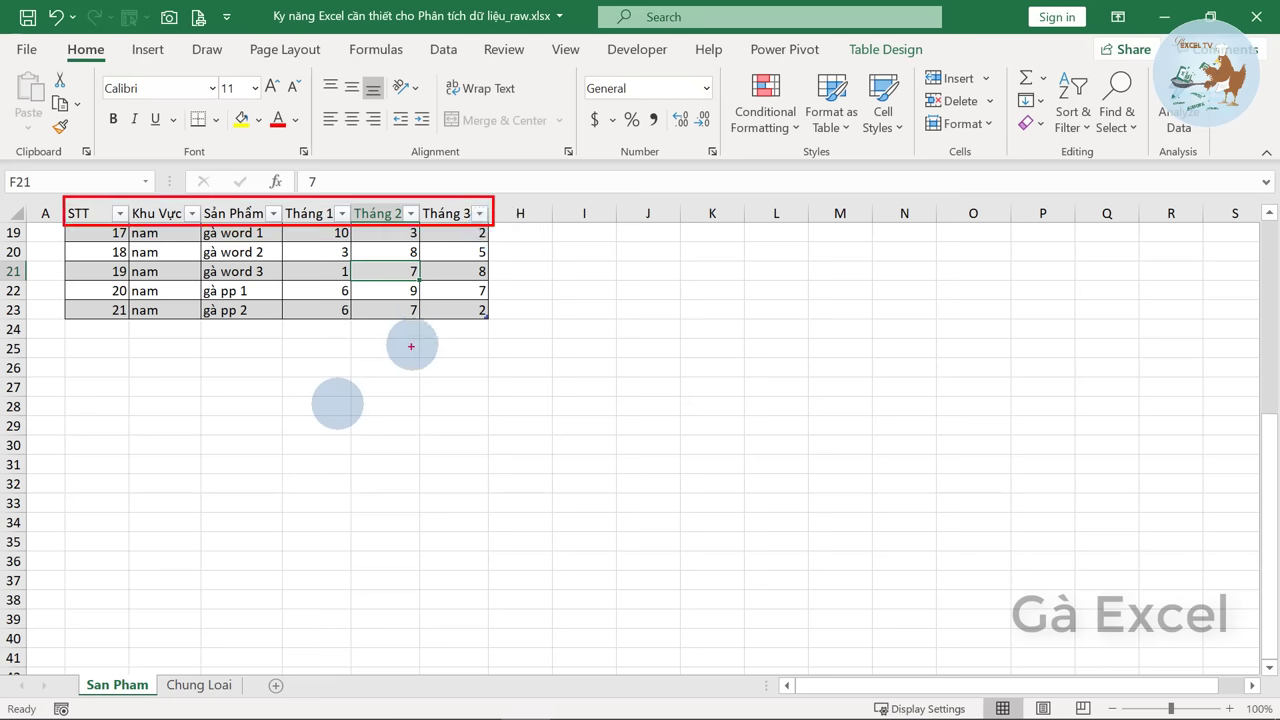
{"action": "left_click", "coordinate": [413, 292]}
{"action": "scroll", "coordinate": [405, 320], "scroll_direction": "up", "scroll_amount": 6}
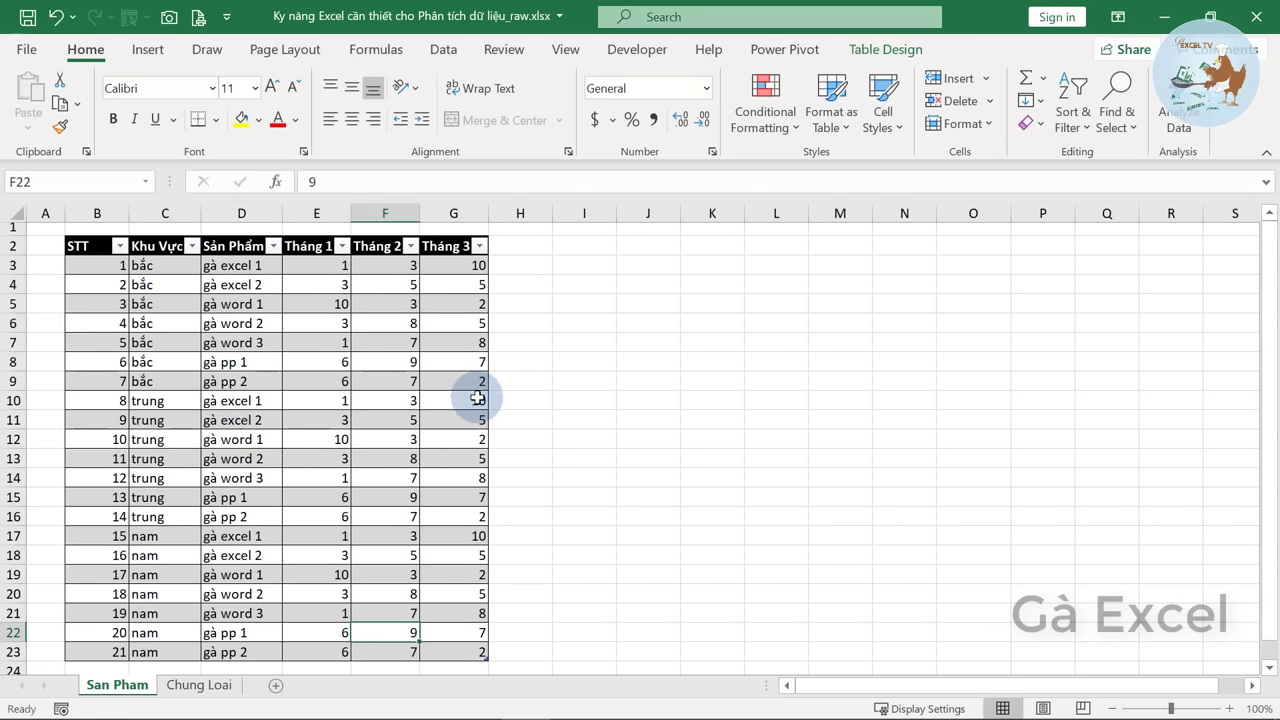
Add the header Tháng 4 in H2, extending tblSanPham by one column.
{"action": "left_click", "coordinate": [527, 245]}
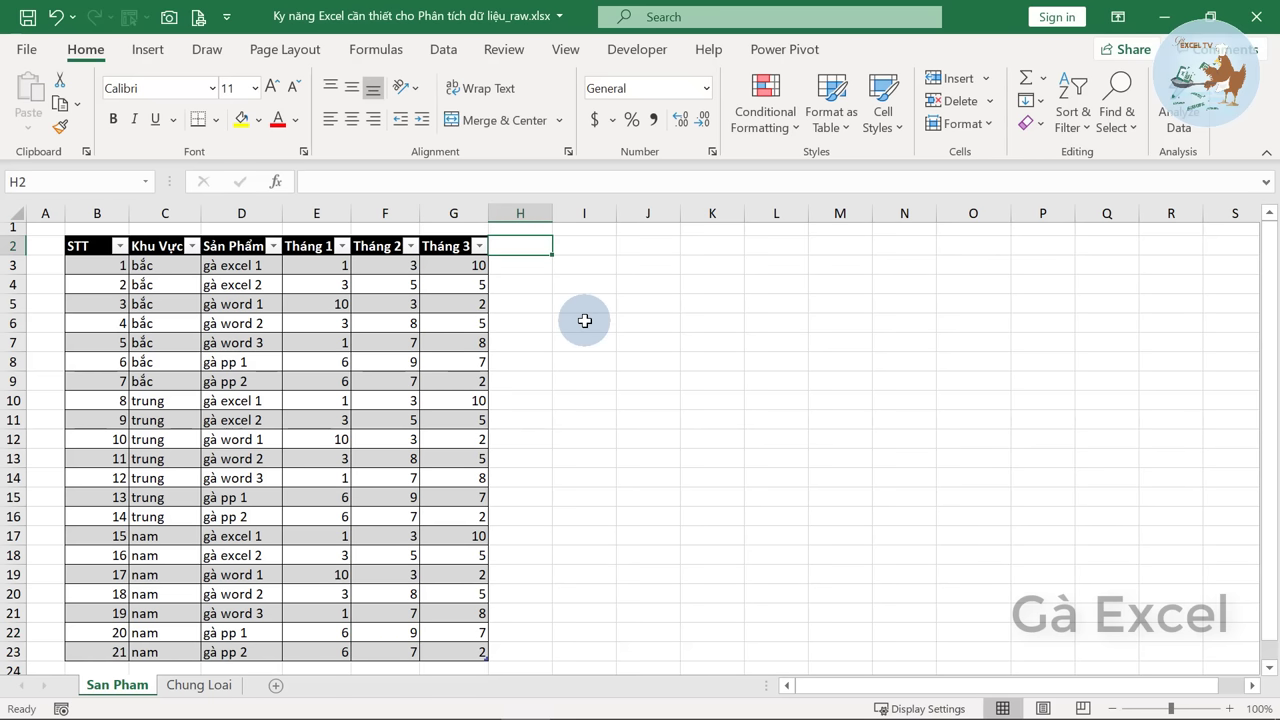
{"action": "type", "text": "Tháng"}
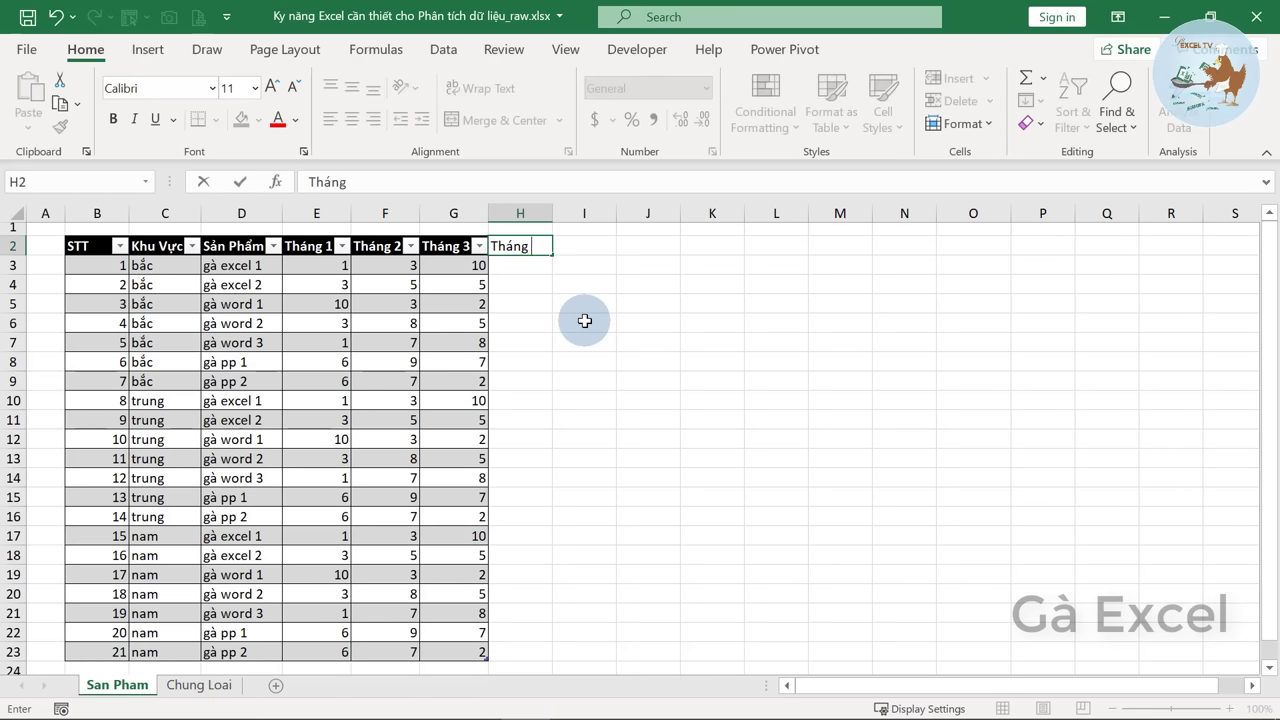
{"action": "type", "text": " 4"}
{"action": "key", "text": "Return"}
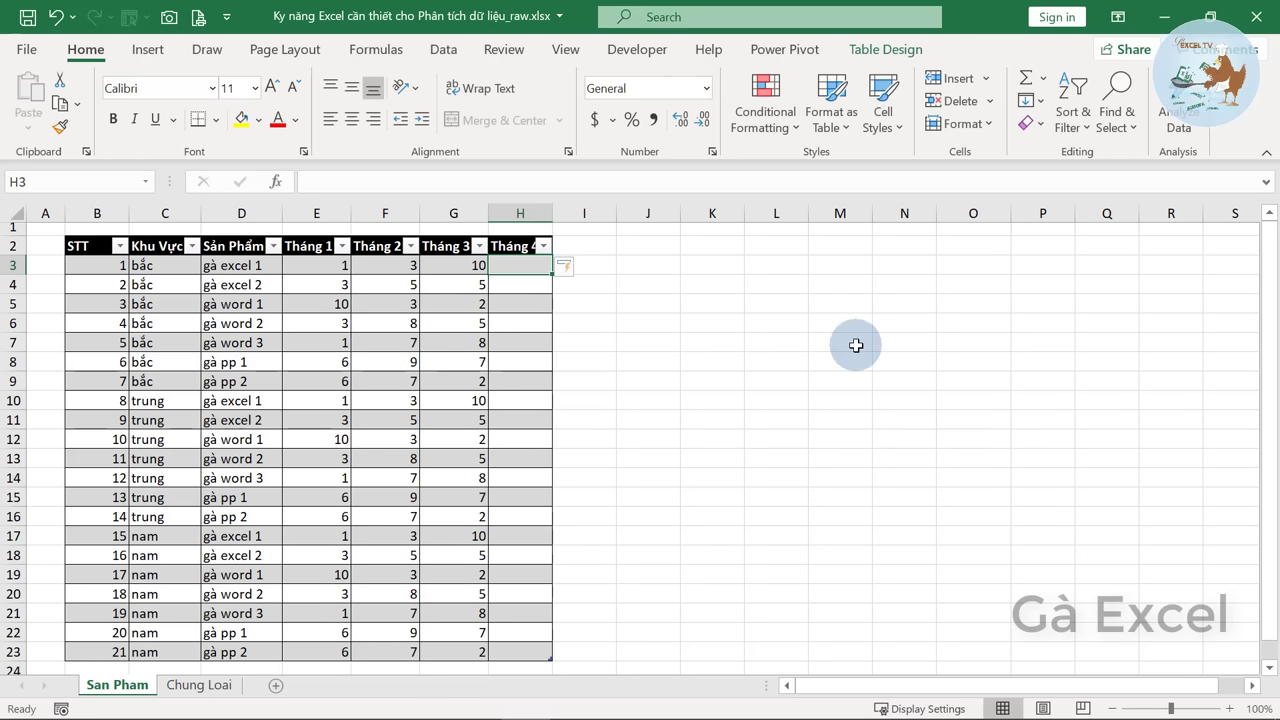
Enter =RANDBETWEEN(1,10) in H3 to fill the whole Tháng 4 column.
{"action": "type", "text": "=rab"}
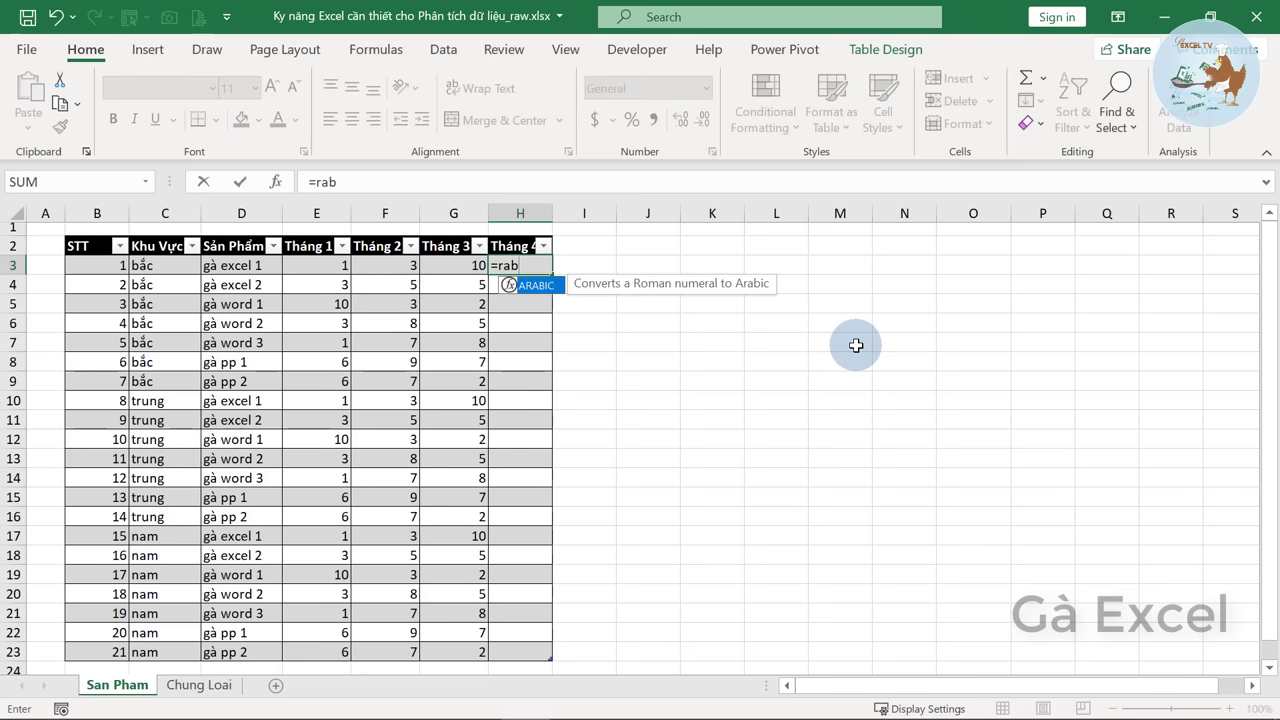
{"action": "key", "text": "BackSpace"}
{"action": "type", "text": "n"}
{"action": "key", "text": "Tab"}
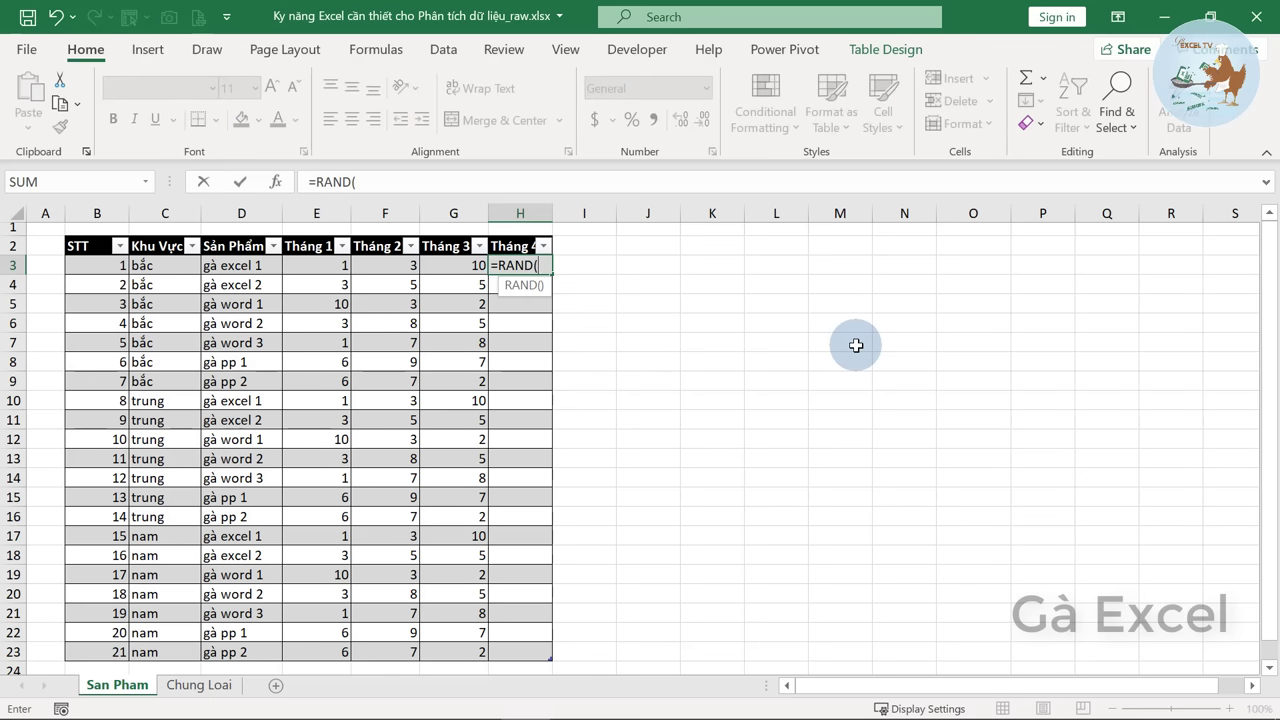
{"action": "key", "text": "BackSpace"}
{"action": "key", "text": "Down"}
{"action": "key", "text": "Down"}
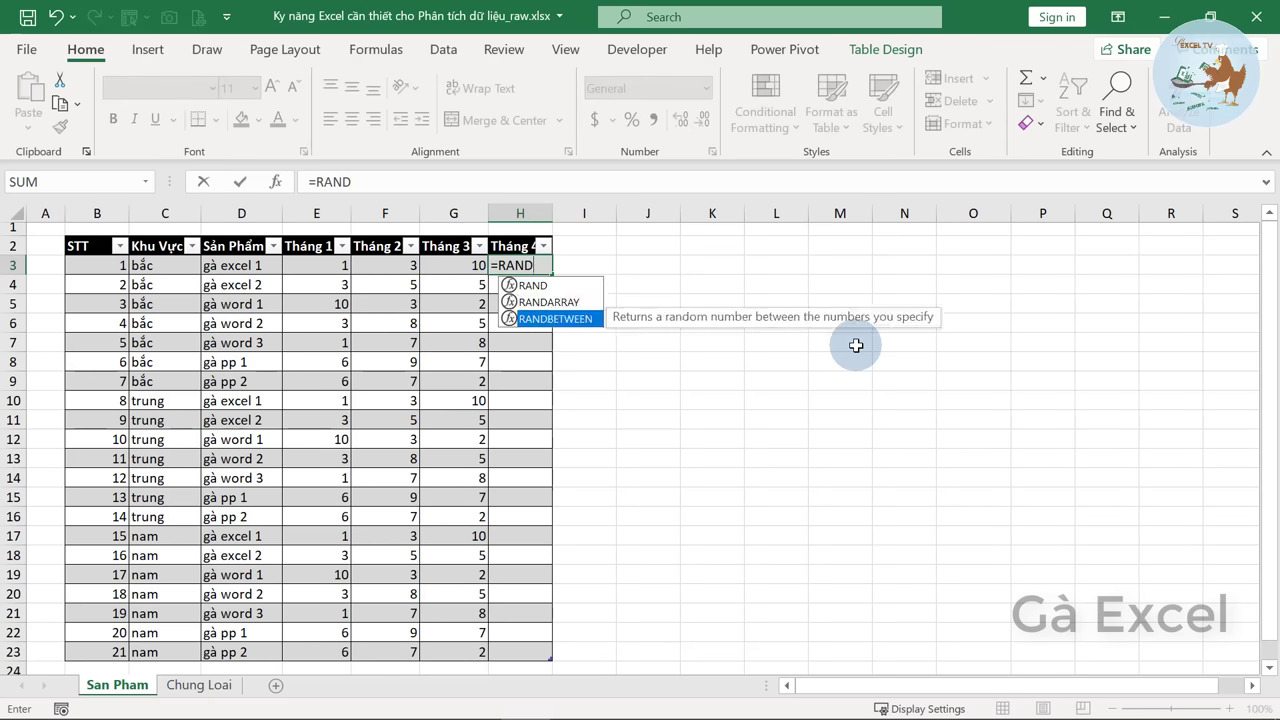
{"action": "key", "text": "Tab"}
{"action": "type", "text": "1,10"}
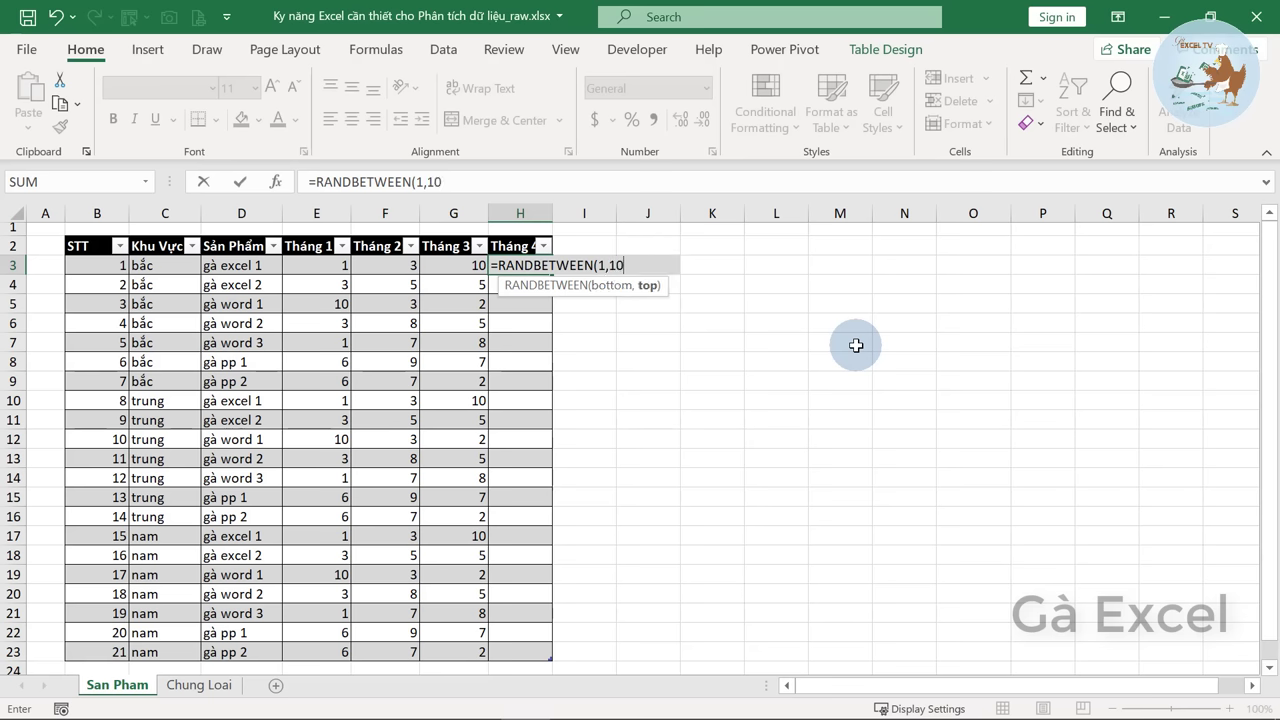
{"action": "type", "text": ")"}
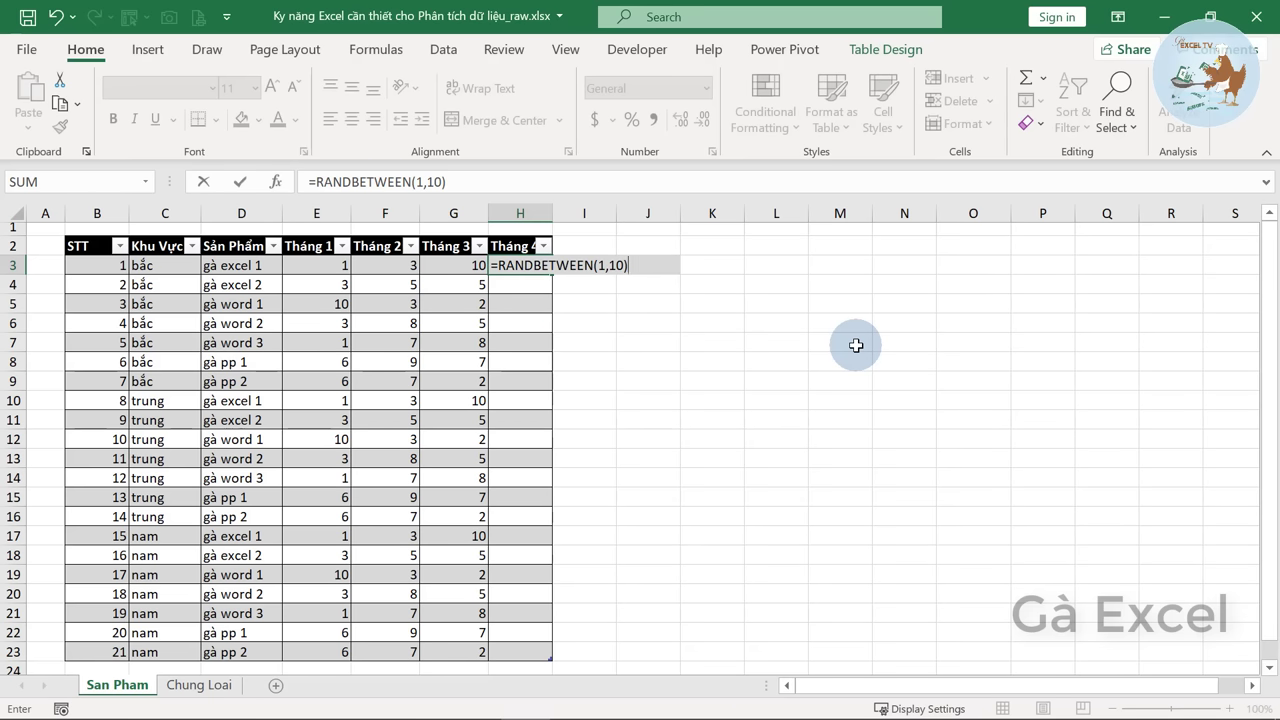
{"action": "key", "text": "Return"}
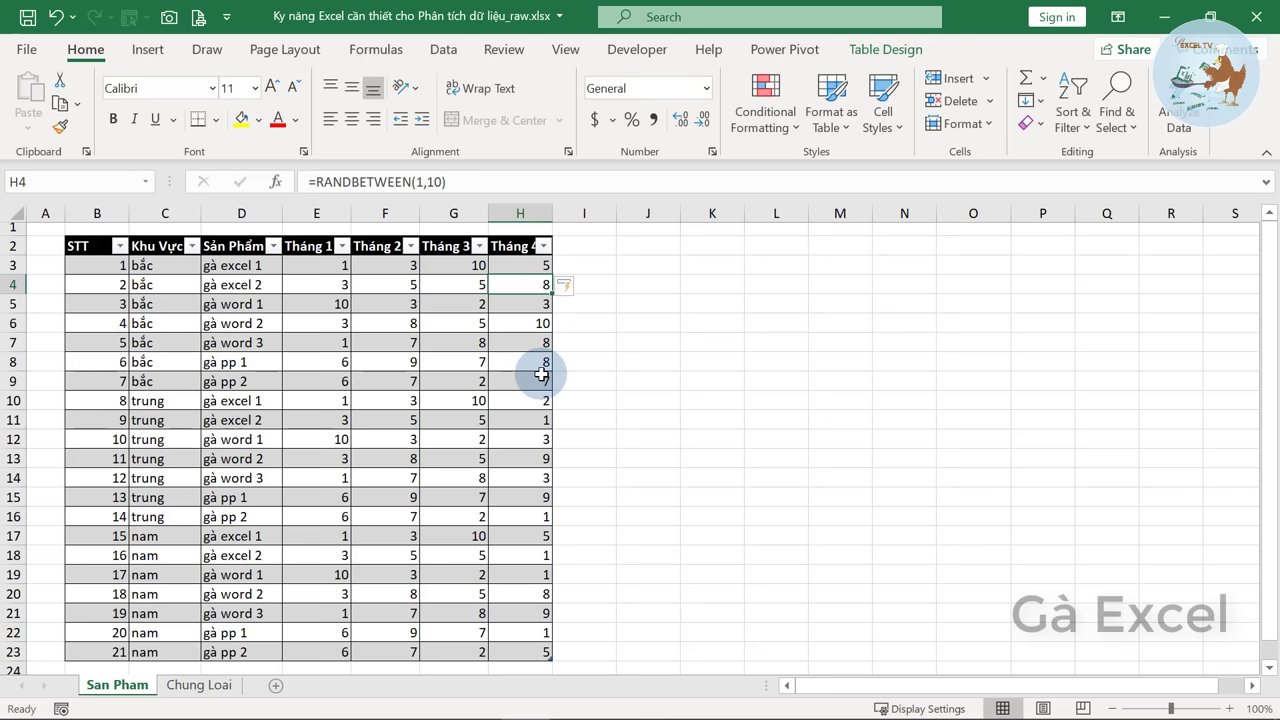
Copy the Tháng 4 column and Paste Special it as Values over its RANDBETWEEN formulas.
{"action": "left_click", "coordinate": [506, 456]}
{"action": "key", "text": "ctrl+space"}
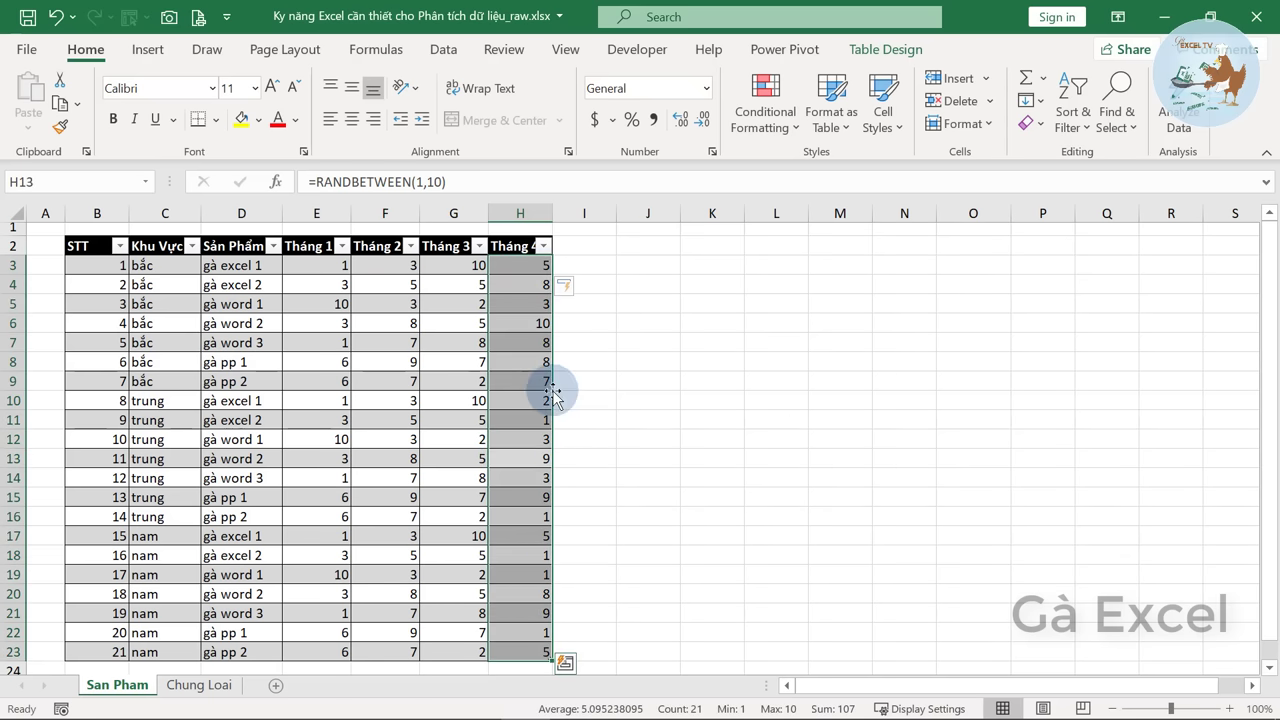
{"action": "left_click", "coordinate": [565, 285]}
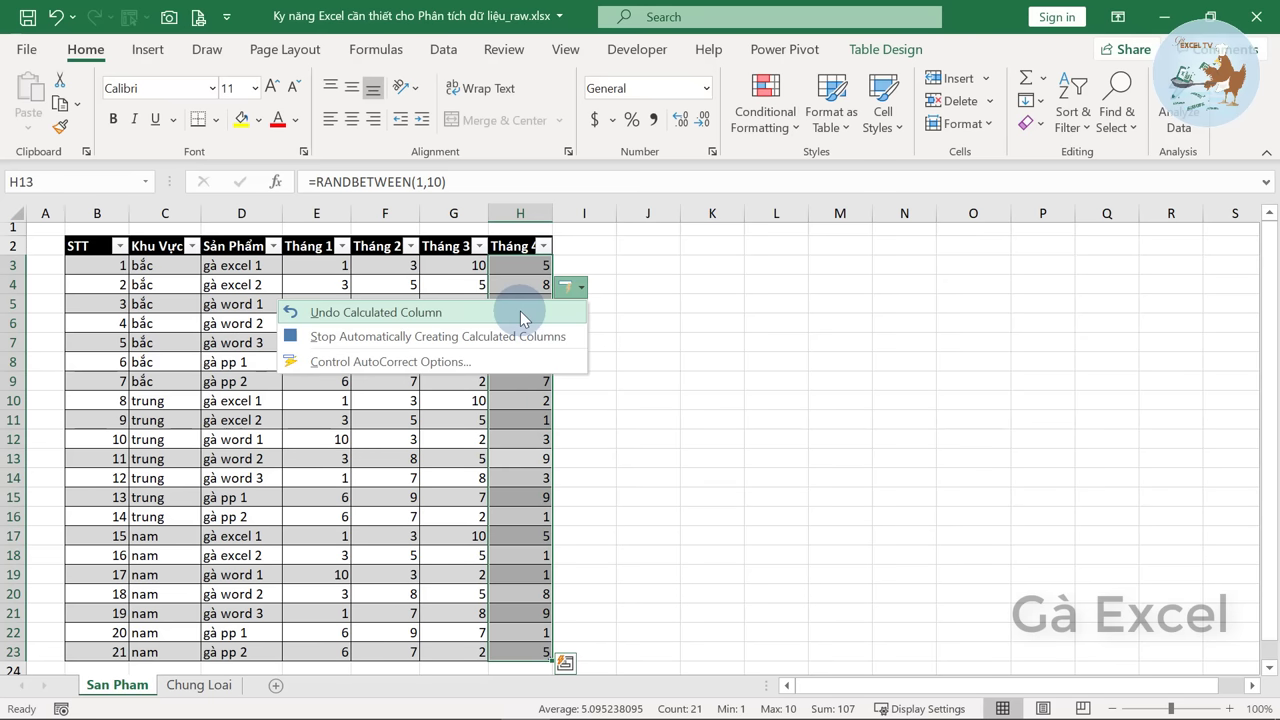
{"action": "right_click", "coordinate": [521, 294]}
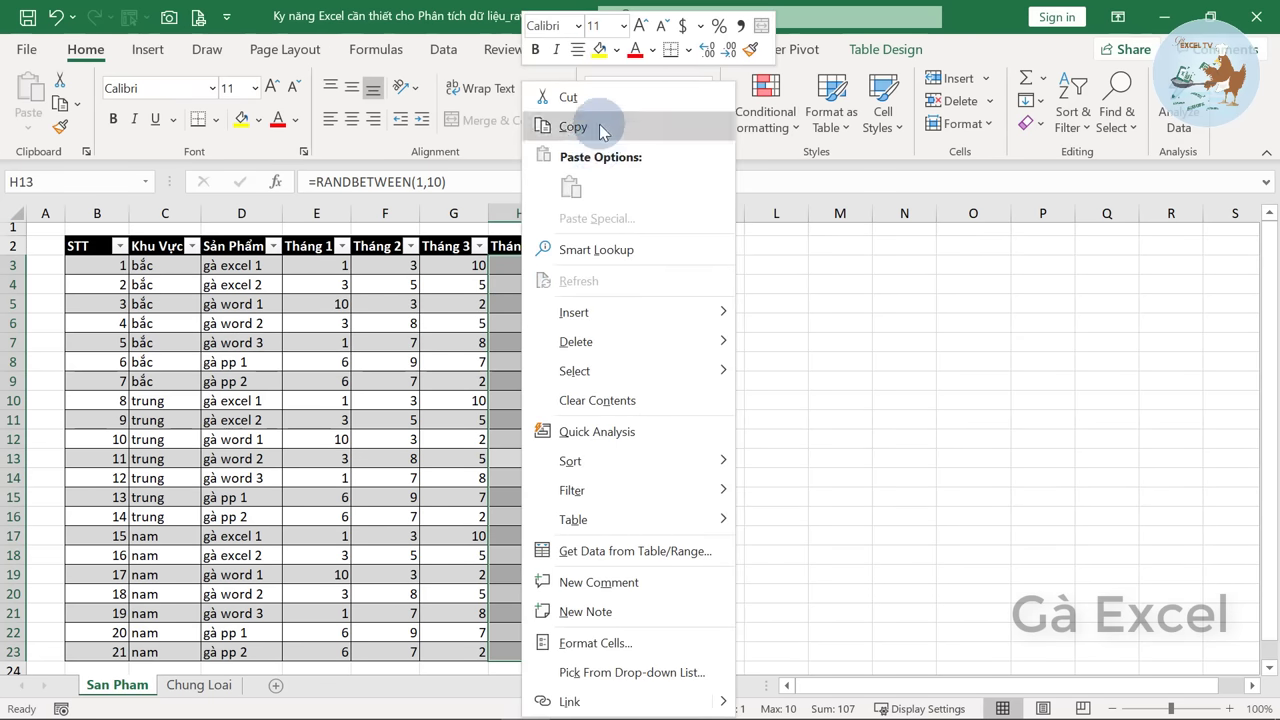
{"action": "left_click", "coordinate": [560, 126]}
{"action": "right_click", "coordinate": [516, 300]}
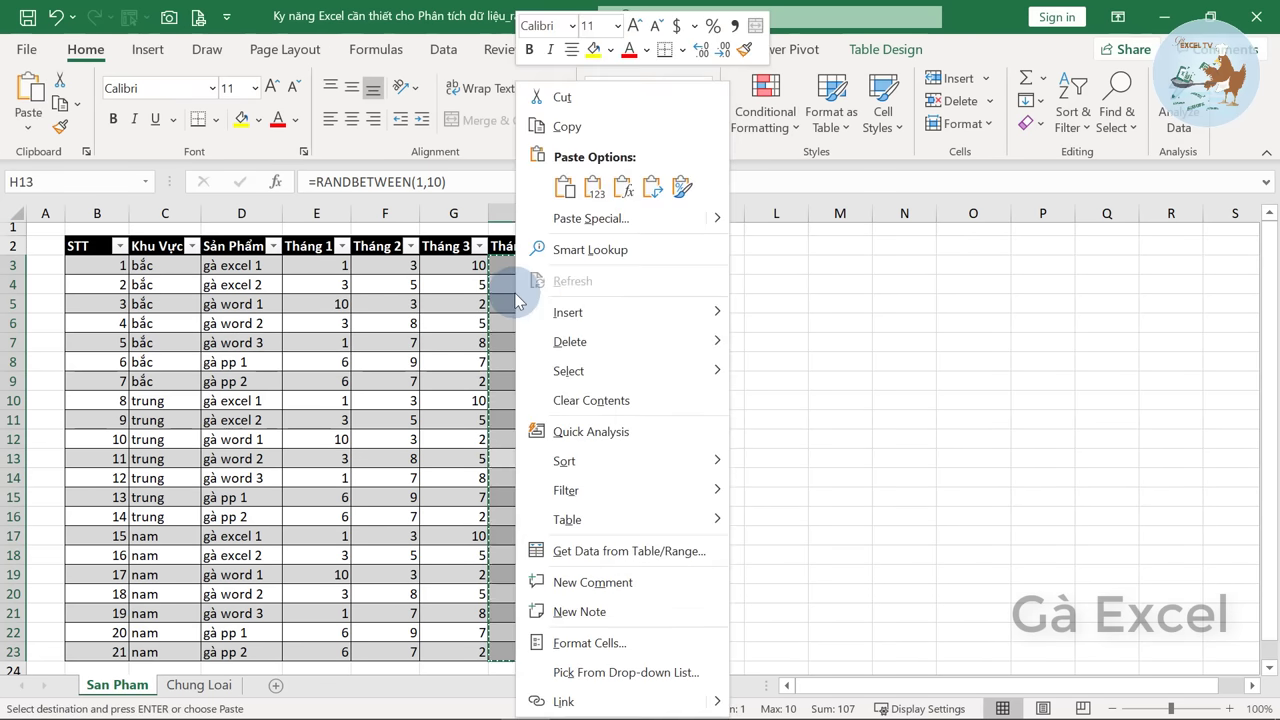
{"action": "left_click", "coordinate": [640, 218]}
{"action": "left_click", "coordinate": [466, 145]}
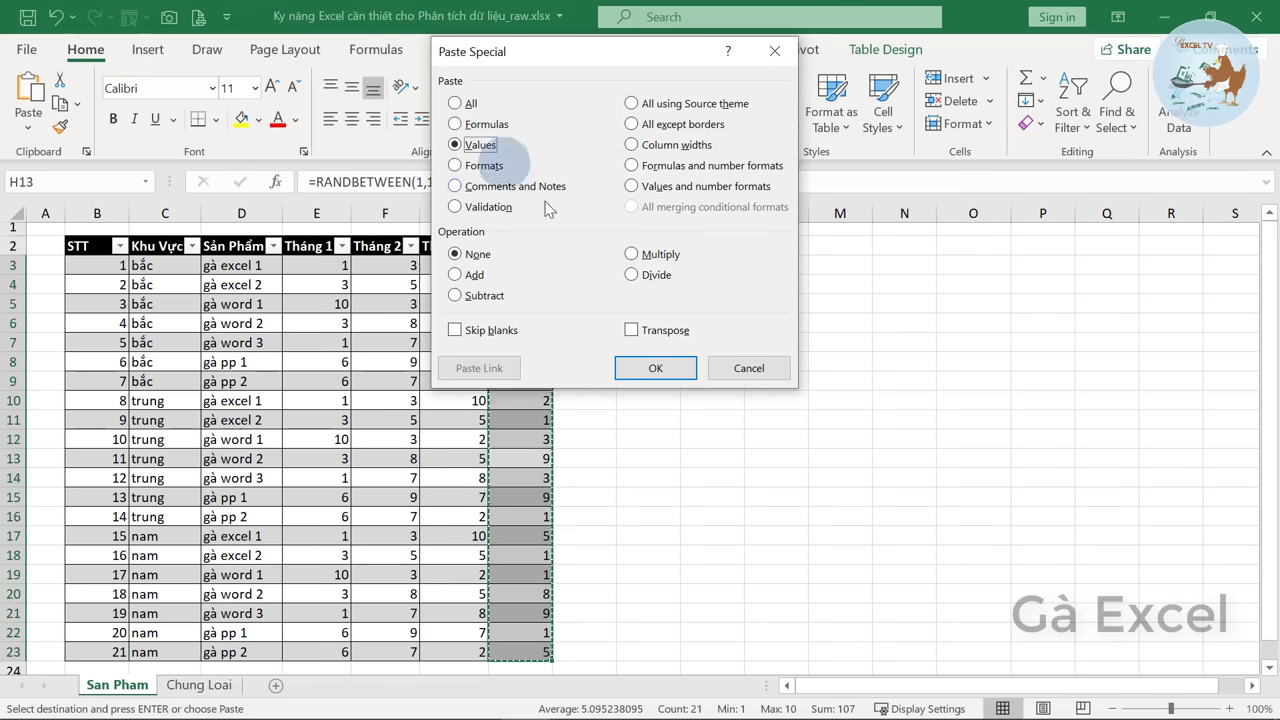
{"action": "left_click", "coordinate": [655, 366]}
{"action": "left_click", "coordinate": [526, 340]}
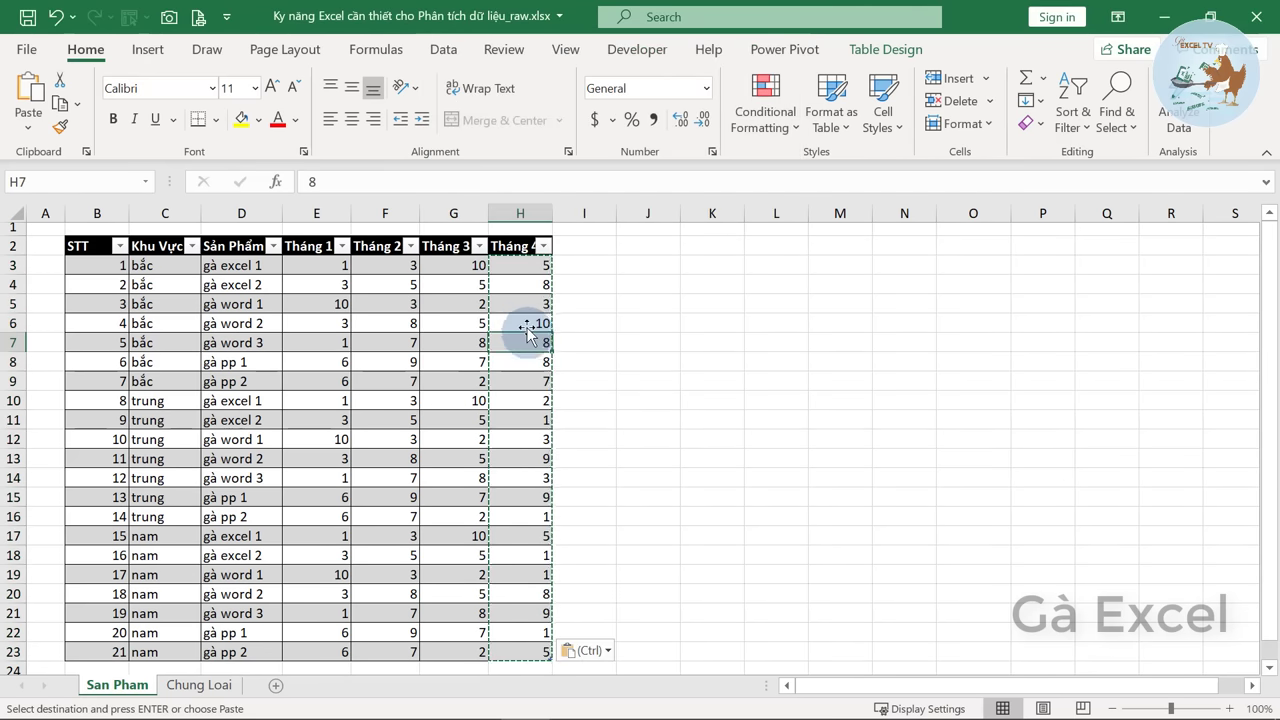
{"action": "key", "text": "Escape"}
{"action": "left_click", "coordinate": [526, 303]}
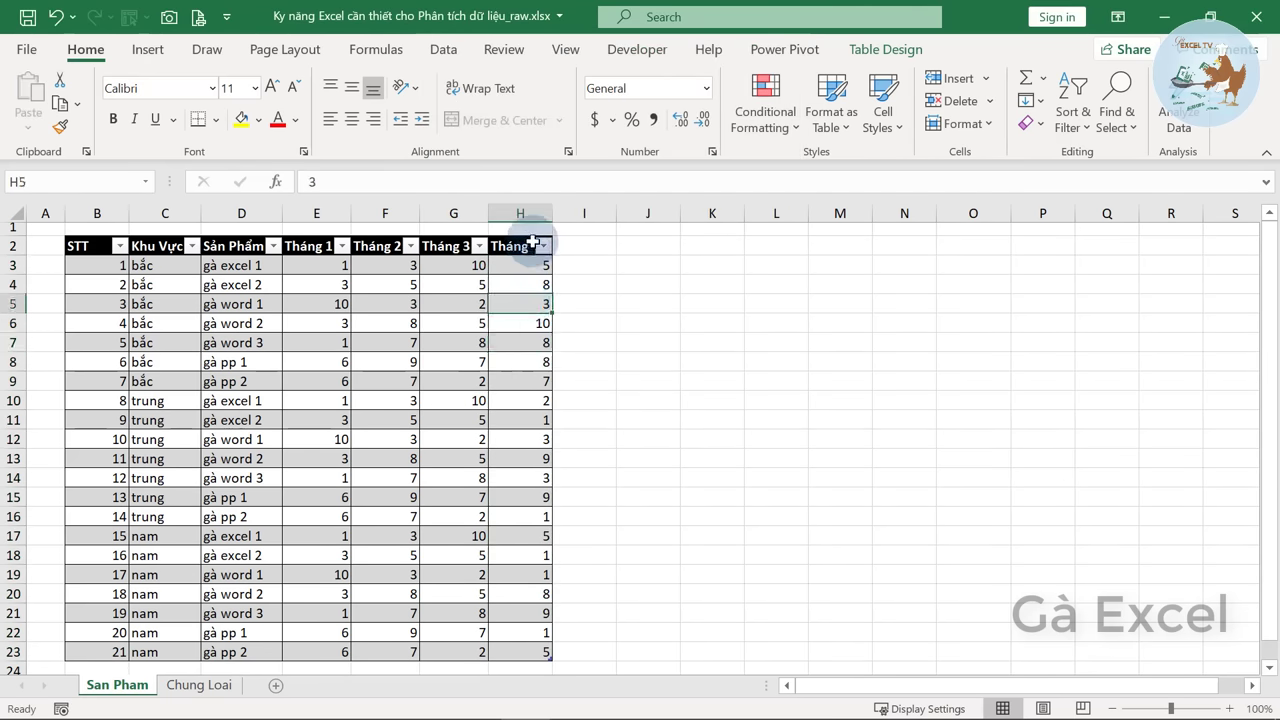
Check the fixed Tháng quantities and product cells in tblSanPham.
{"action": "left_click", "coordinate": [527, 358]}
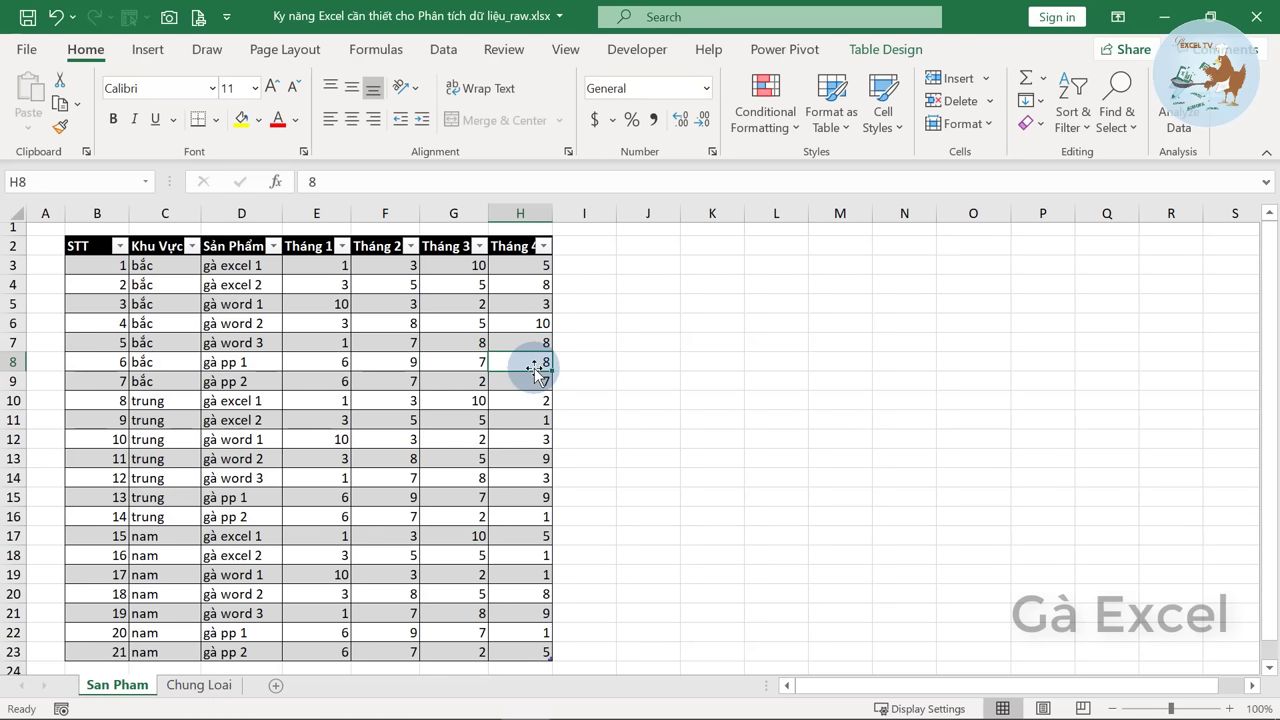
{"action": "left_click", "coordinate": [414, 424]}
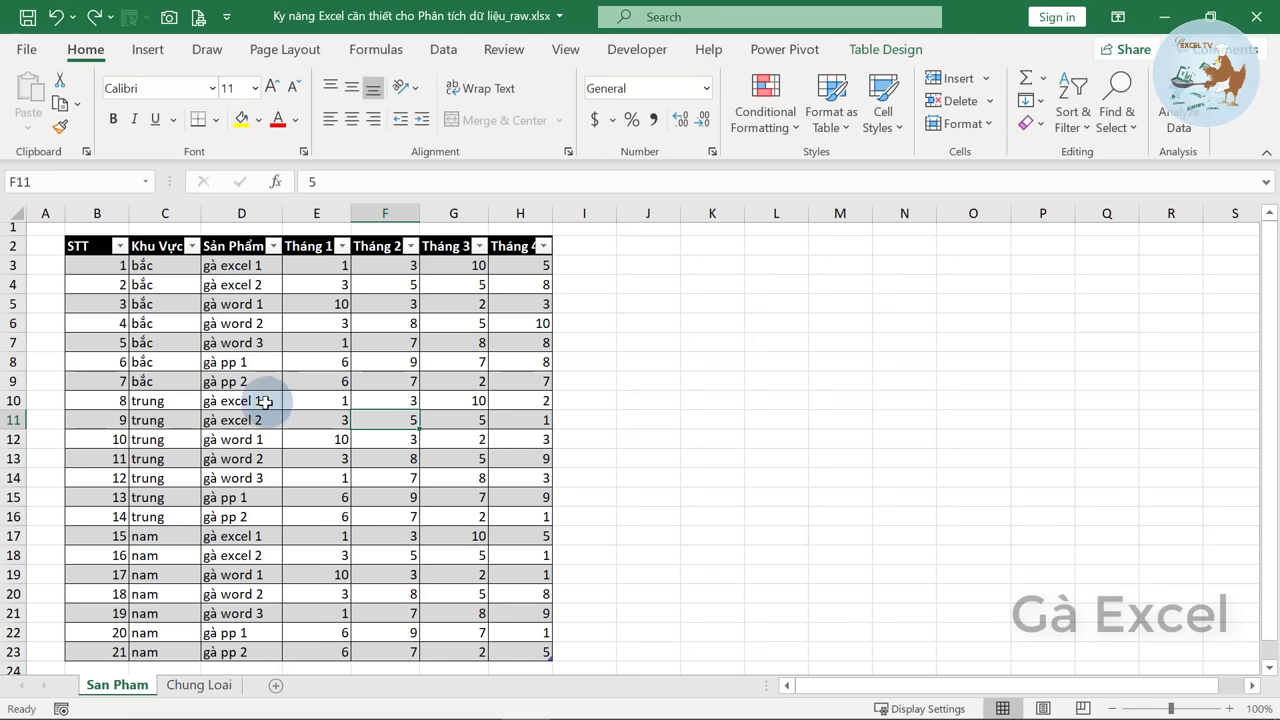
{"action": "left_click_drag", "start_coordinate": [221, 361], "coordinate": [396, 463]}
{"action": "left_click", "coordinate": [261, 455]}
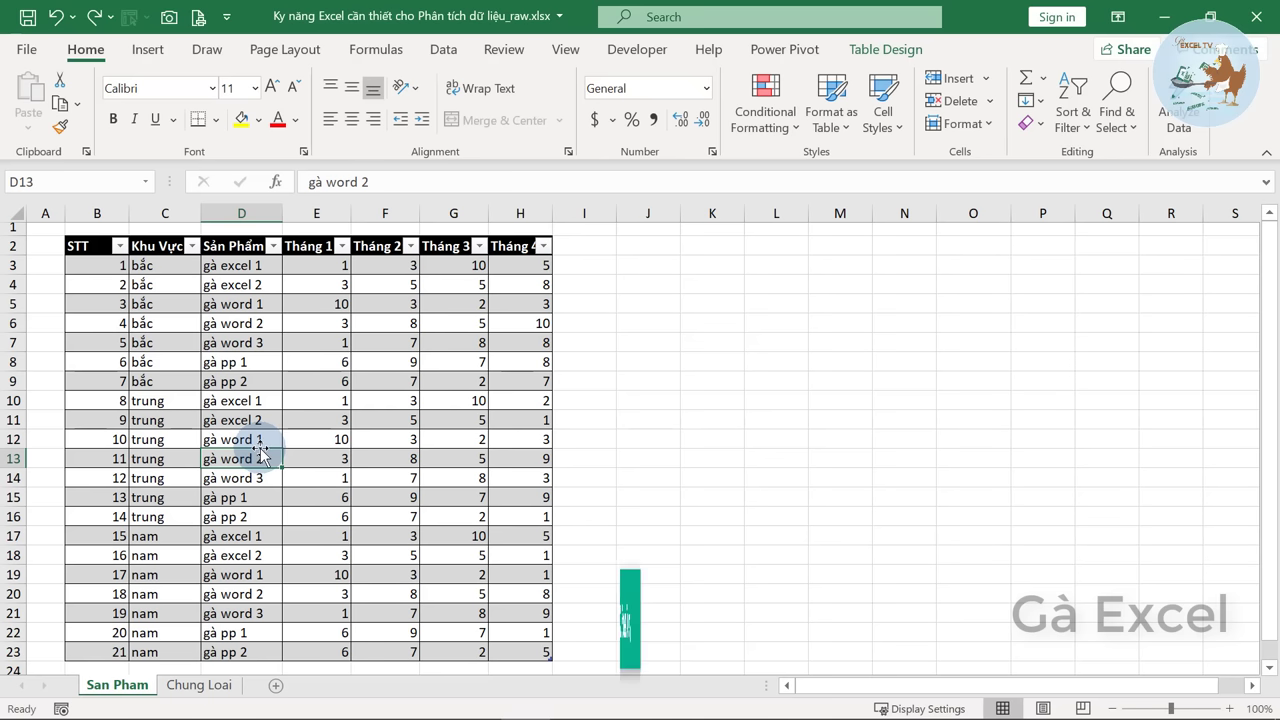
{"action": "left_click", "coordinate": [270, 438]}
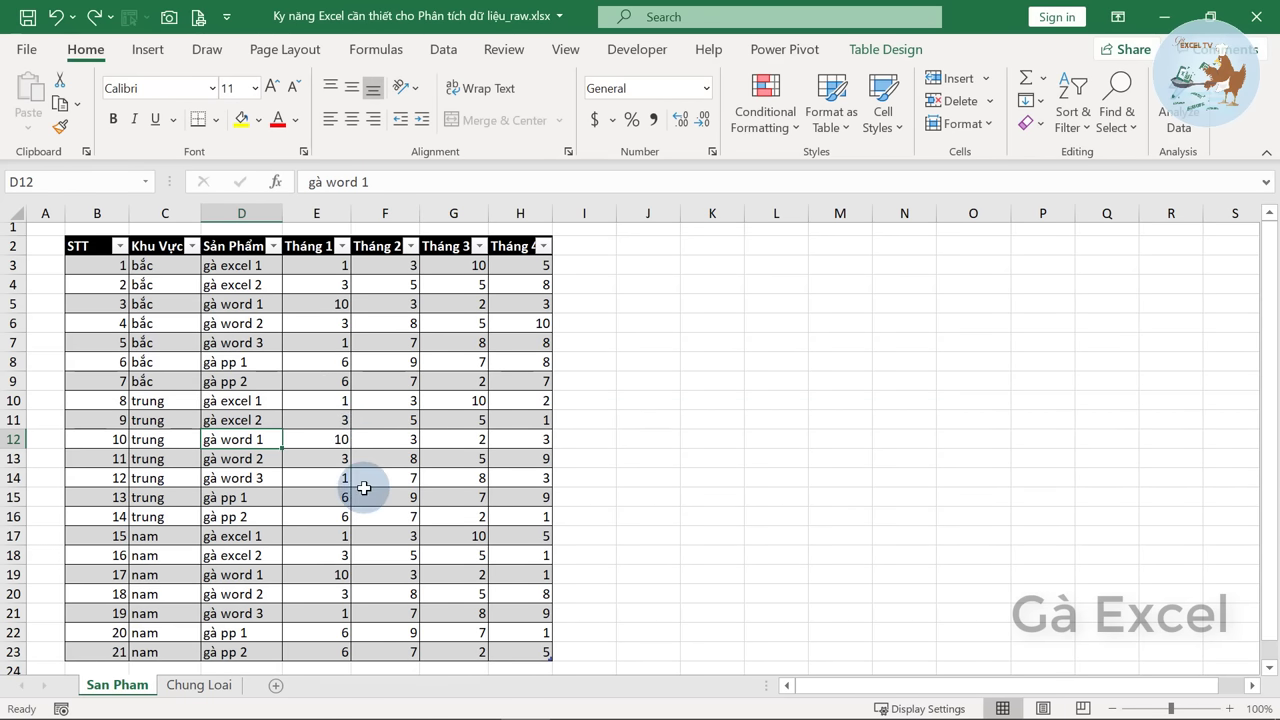
With a cell inside the table selected, bring up the Data ribbon's Get & Transform commands.
{"action": "left_click", "coordinate": [306, 380]}
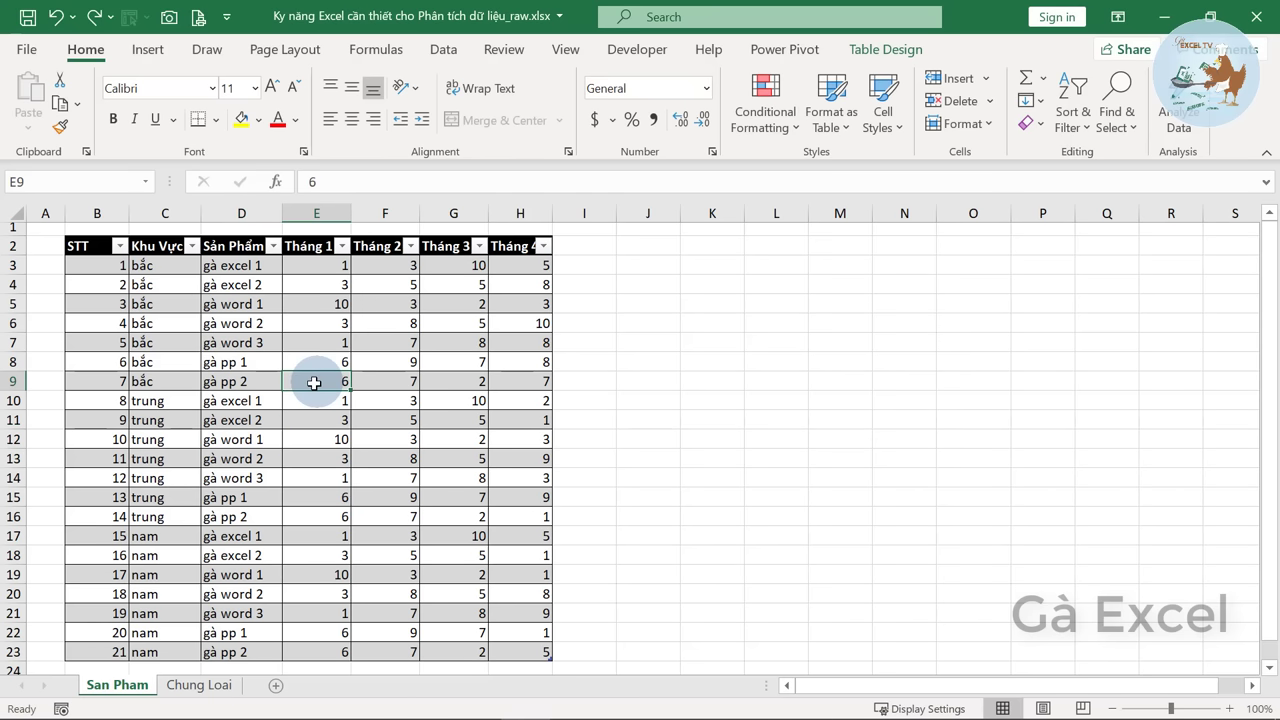
{"action": "left_click_drag", "start_coordinate": [205, 304], "coordinate": [366, 434]}
{"action": "left_click", "coordinate": [303, 418]}
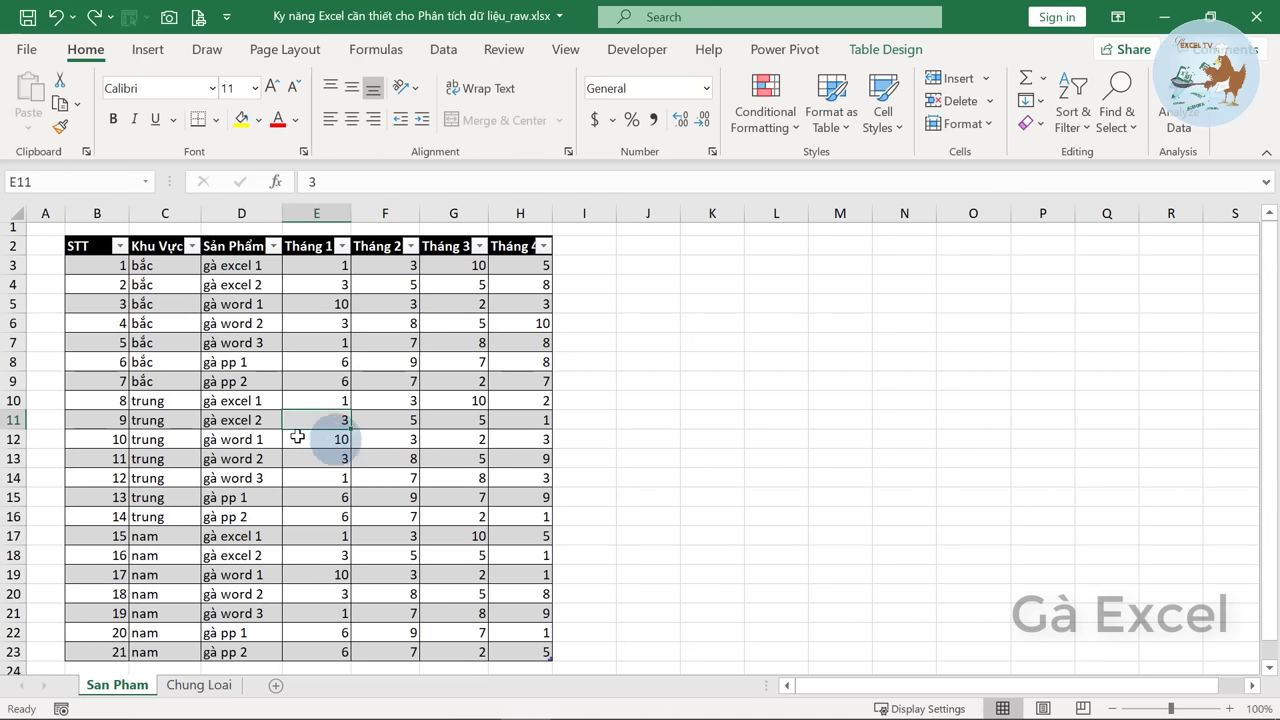
{"action": "left_click", "coordinate": [446, 62]}
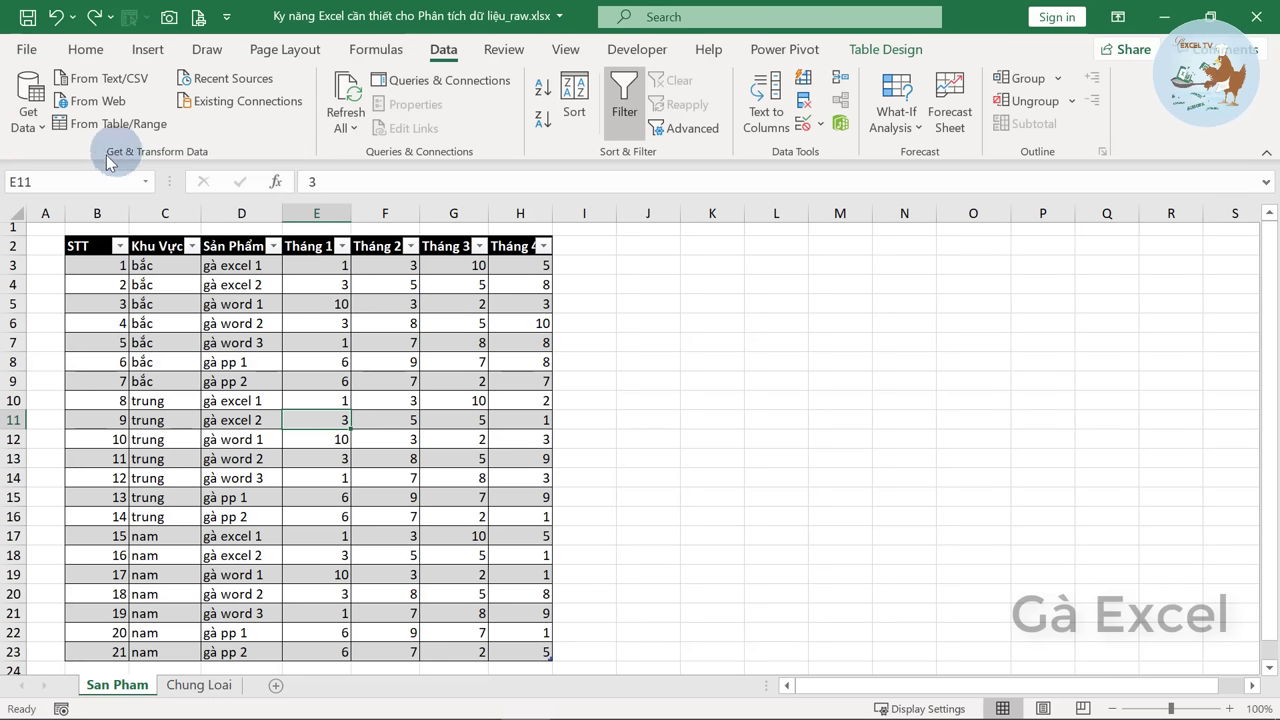
Browse the Get Data > From File import sources, then close the list.
{"action": "left_click", "coordinate": [28, 110]}
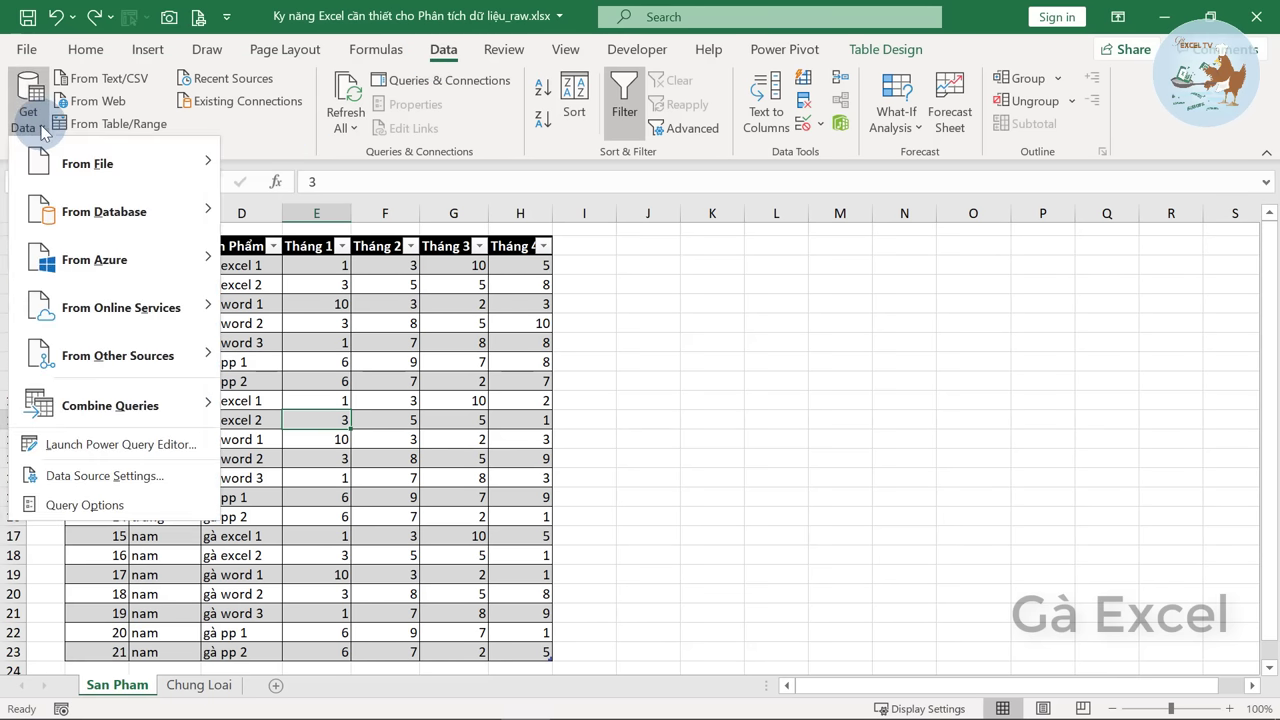
{"action": "mouse_move", "coordinate": [82, 168]}
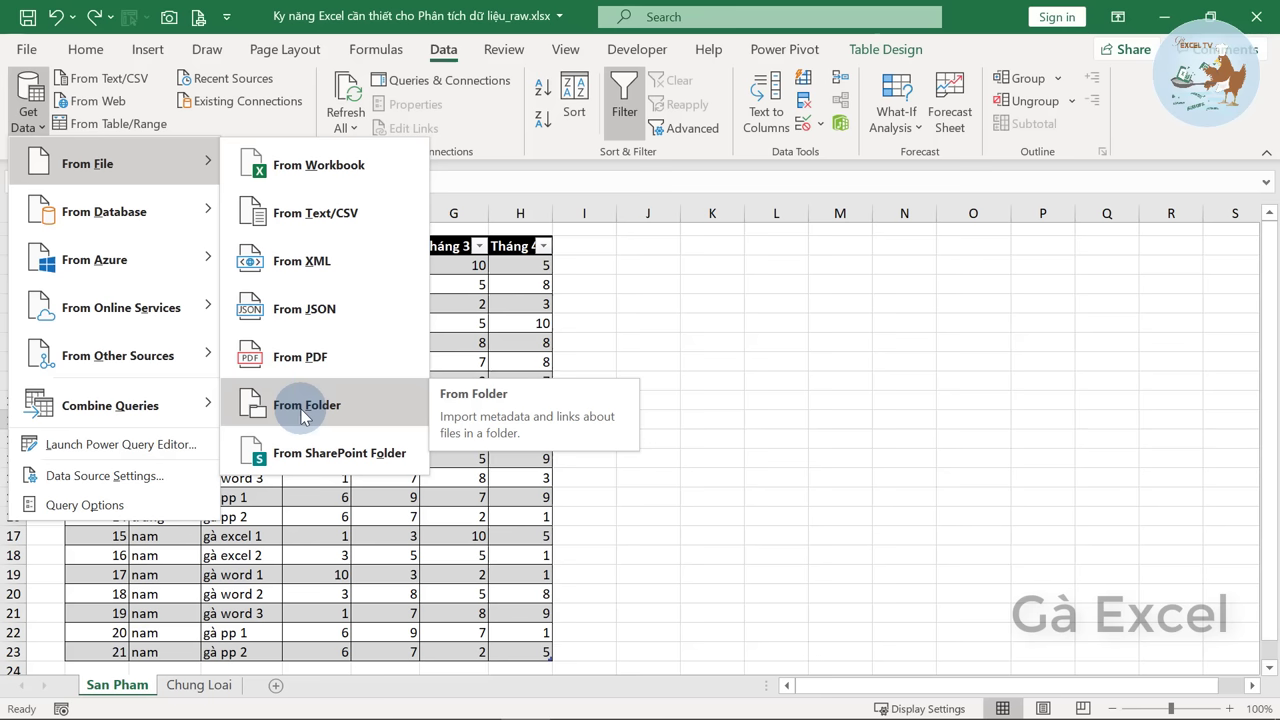
{"action": "left_click", "coordinate": [345, 530]}
From a cell inside tblSanPham, choose Data > From Table/Range.
{"action": "left_click", "coordinate": [309, 378]}
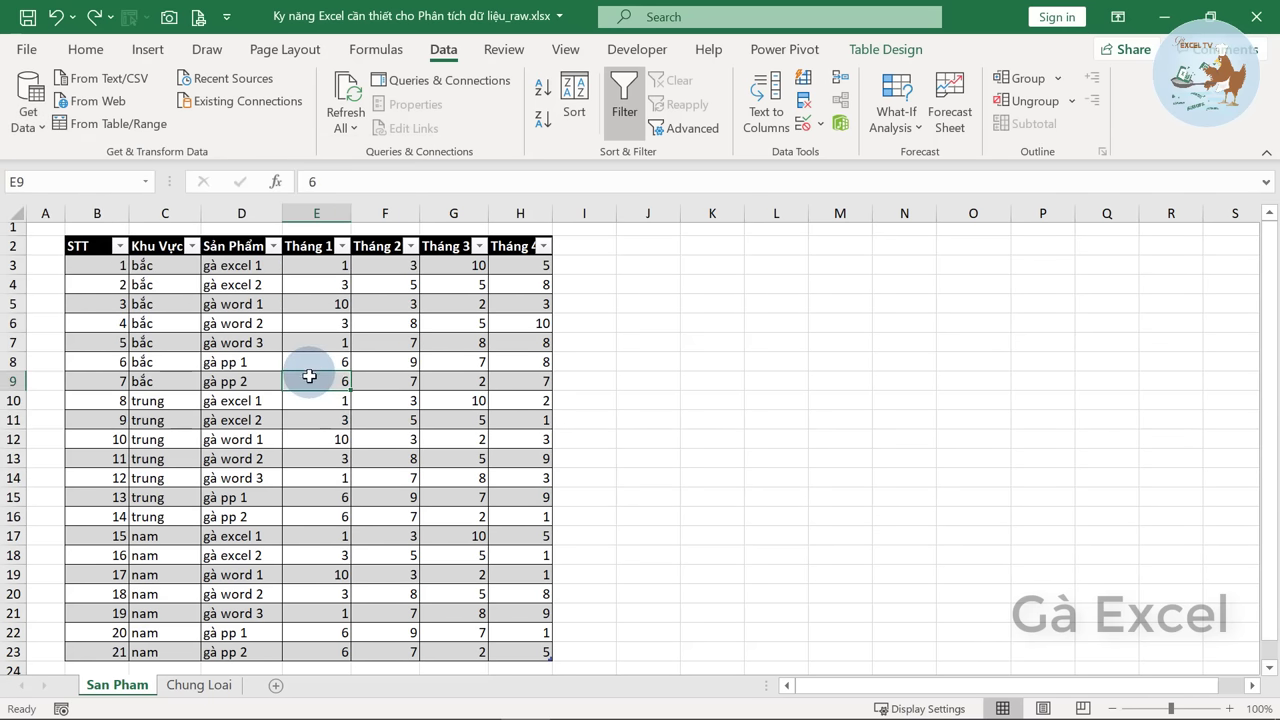
{"action": "left_click_drag", "start_coordinate": [82, 246], "coordinate": [434, 497]}
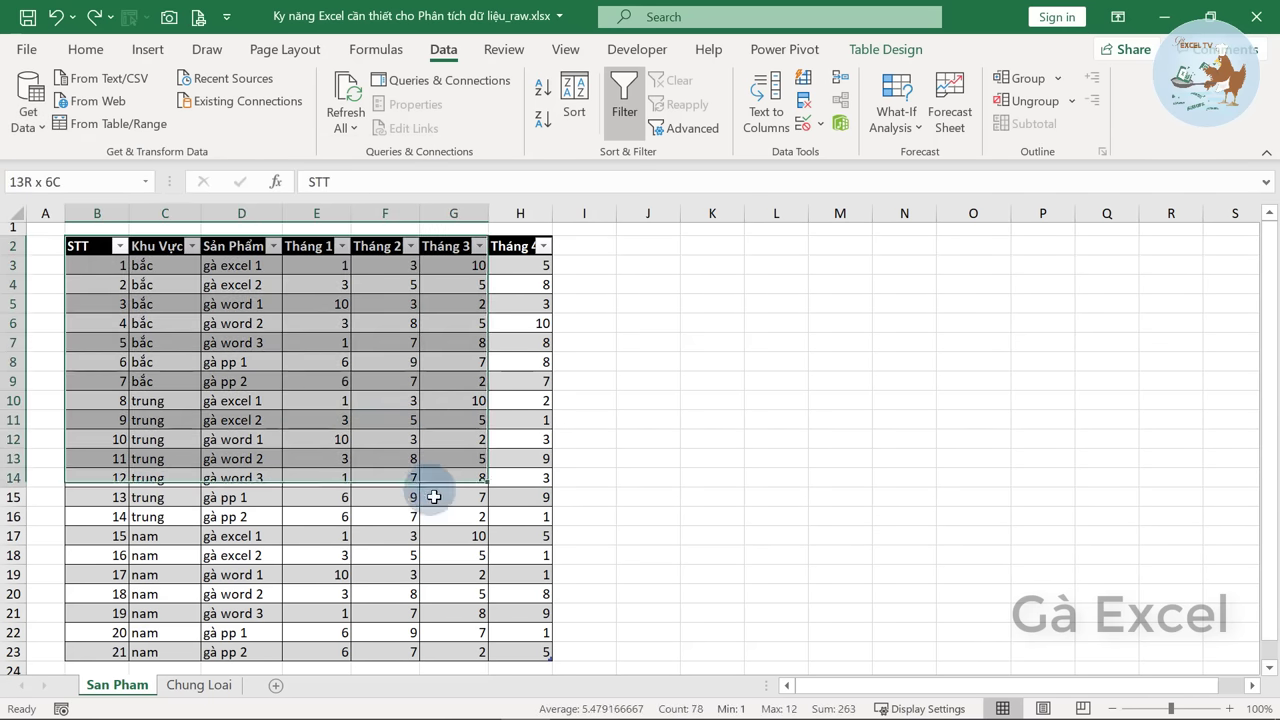
{"action": "left_click", "coordinate": [335, 439]}
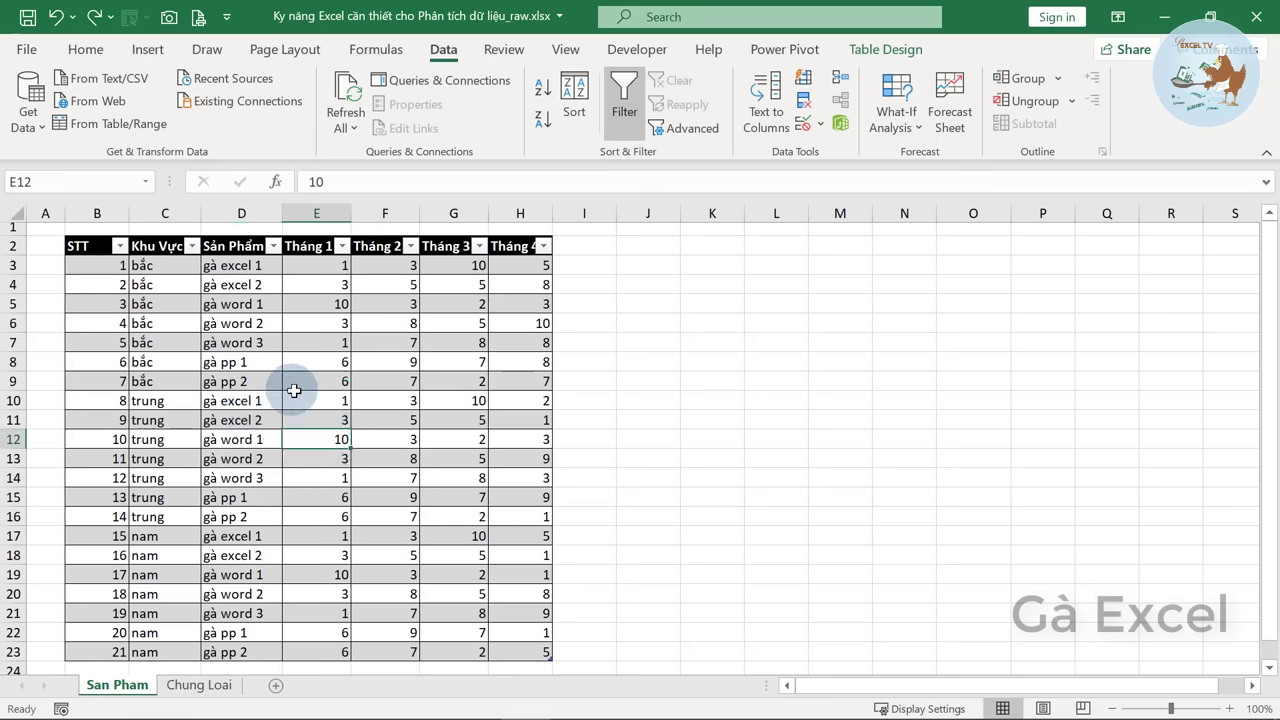
{"action": "left_click", "coordinate": [294, 392]}
{"action": "left_click", "coordinate": [145, 128]}
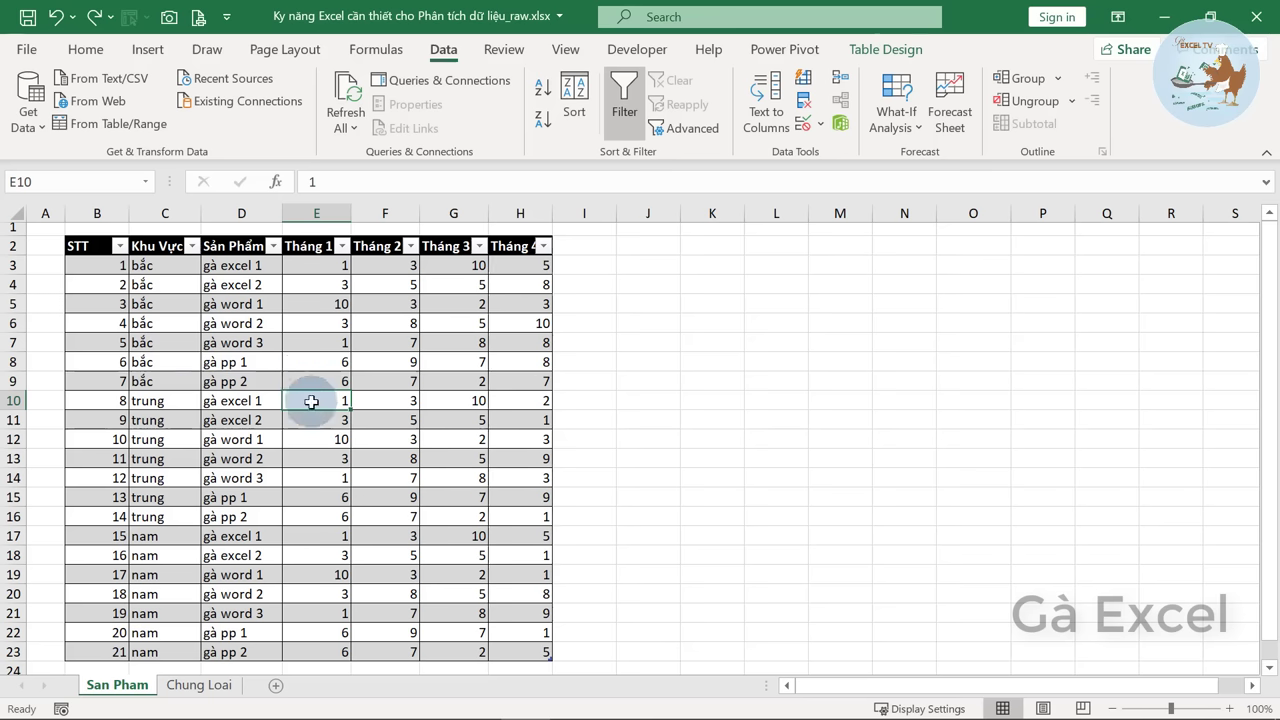
Load tblSanPham as a query, maximize the editor and remove the STT column.
{"action": "left_click", "coordinate": [117, 131]}
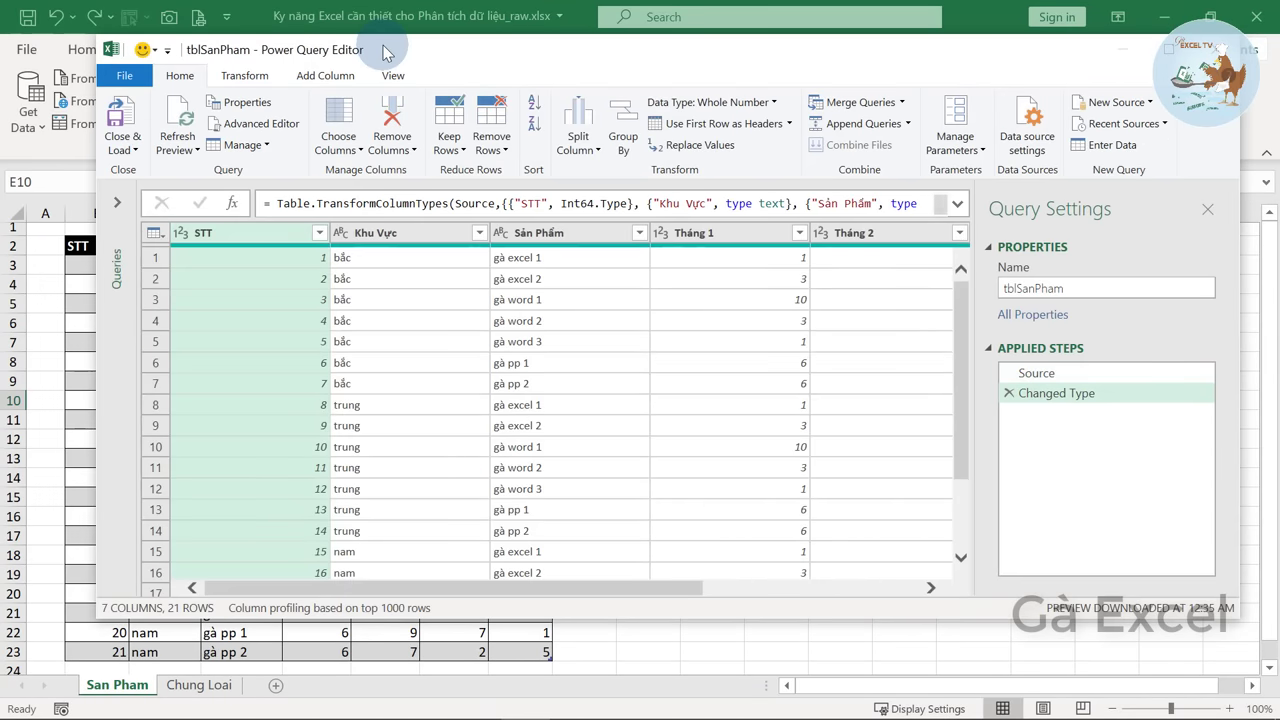
{"action": "double_click", "coordinate": [490, 50]}
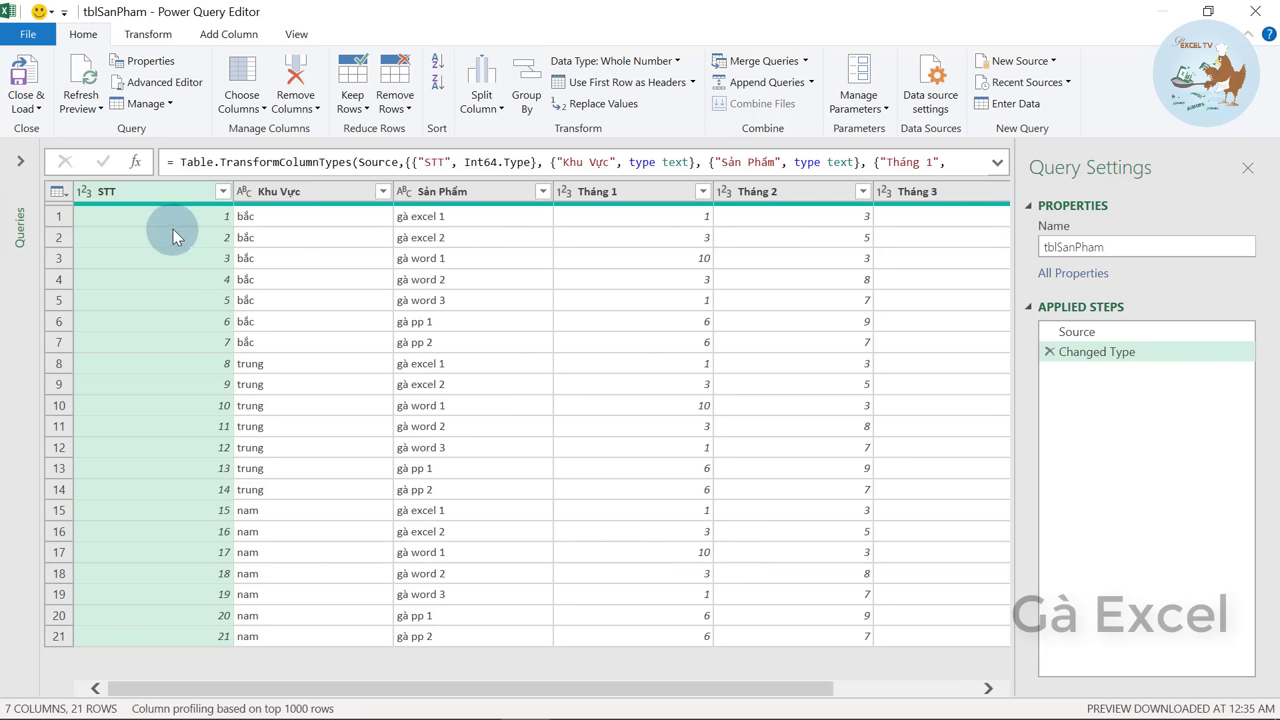
{"action": "right_click", "coordinate": [163, 193]}
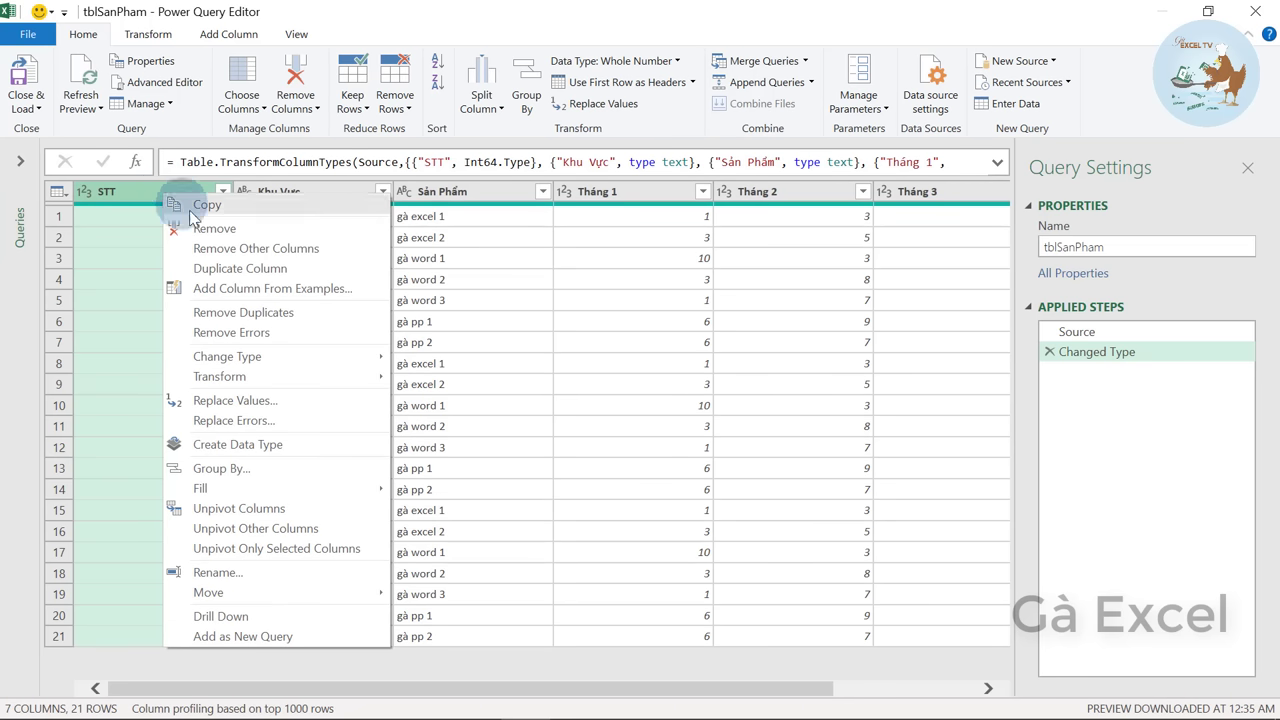
{"action": "left_click", "coordinate": [214, 232]}
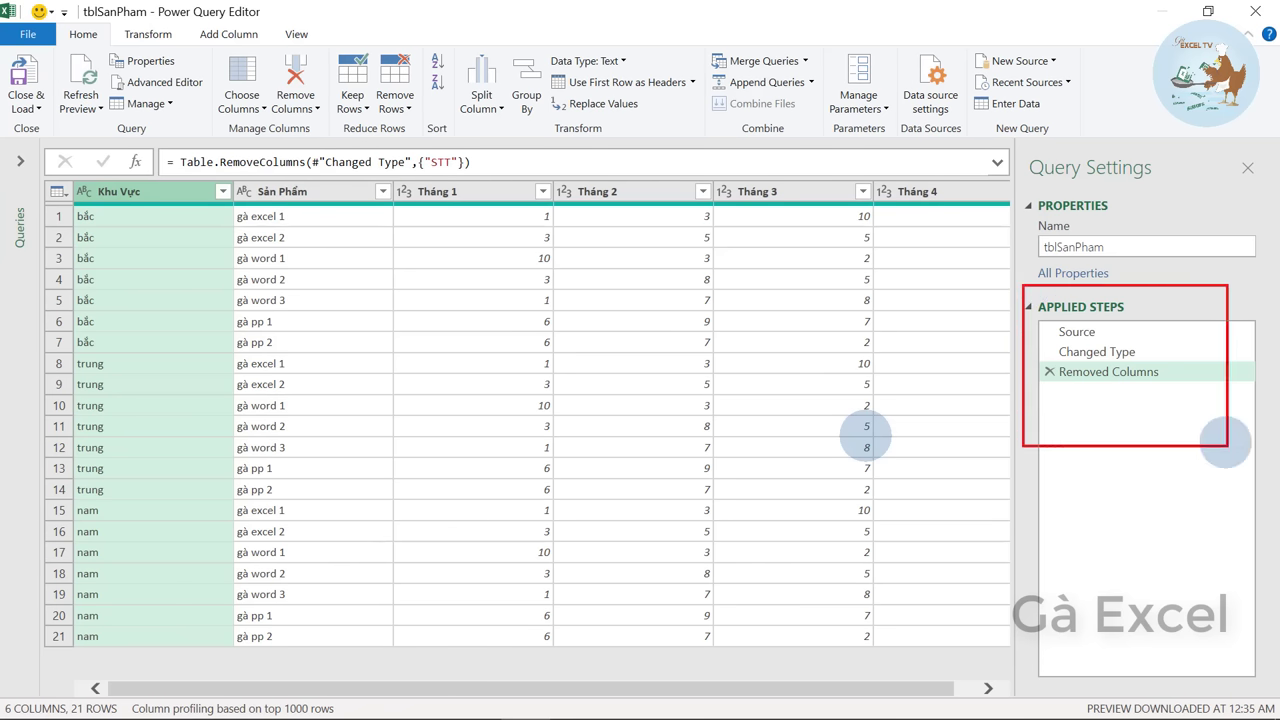
{"action": "left_click_drag", "start_coordinate": [1077, 330], "coordinate": [1266, 688]}
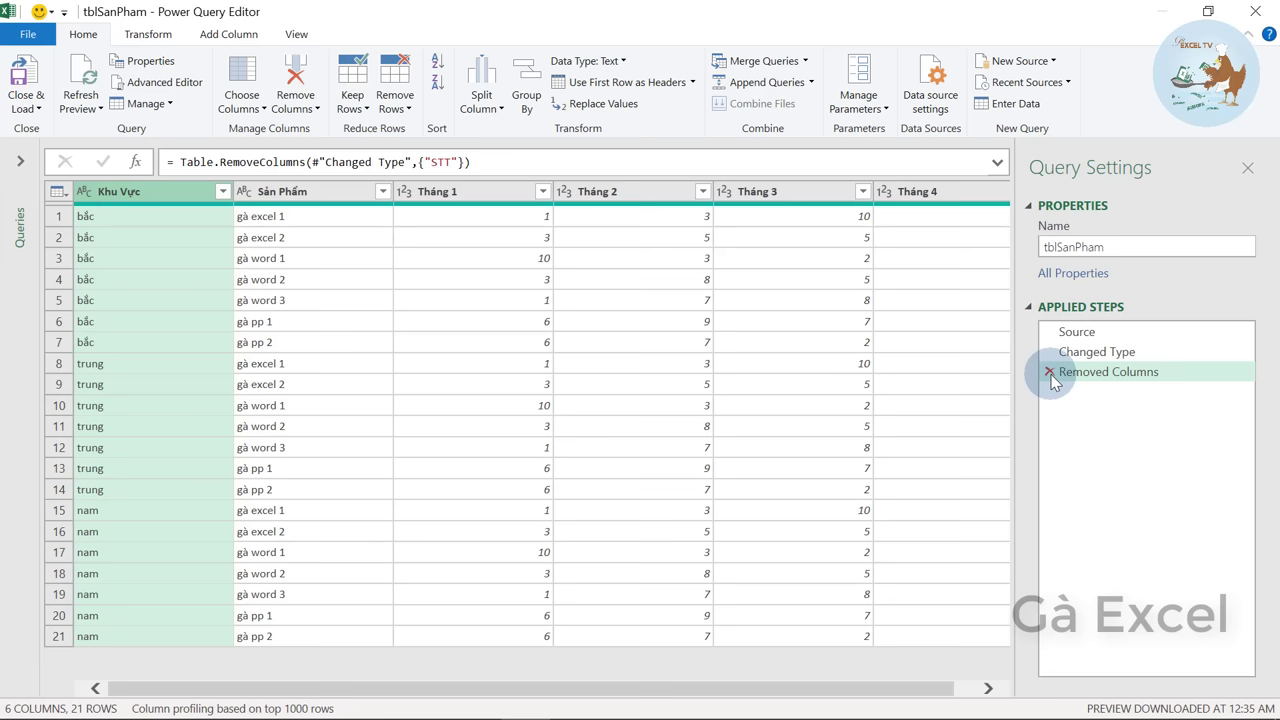
{"action": "left_click", "coordinate": [1049, 372]}
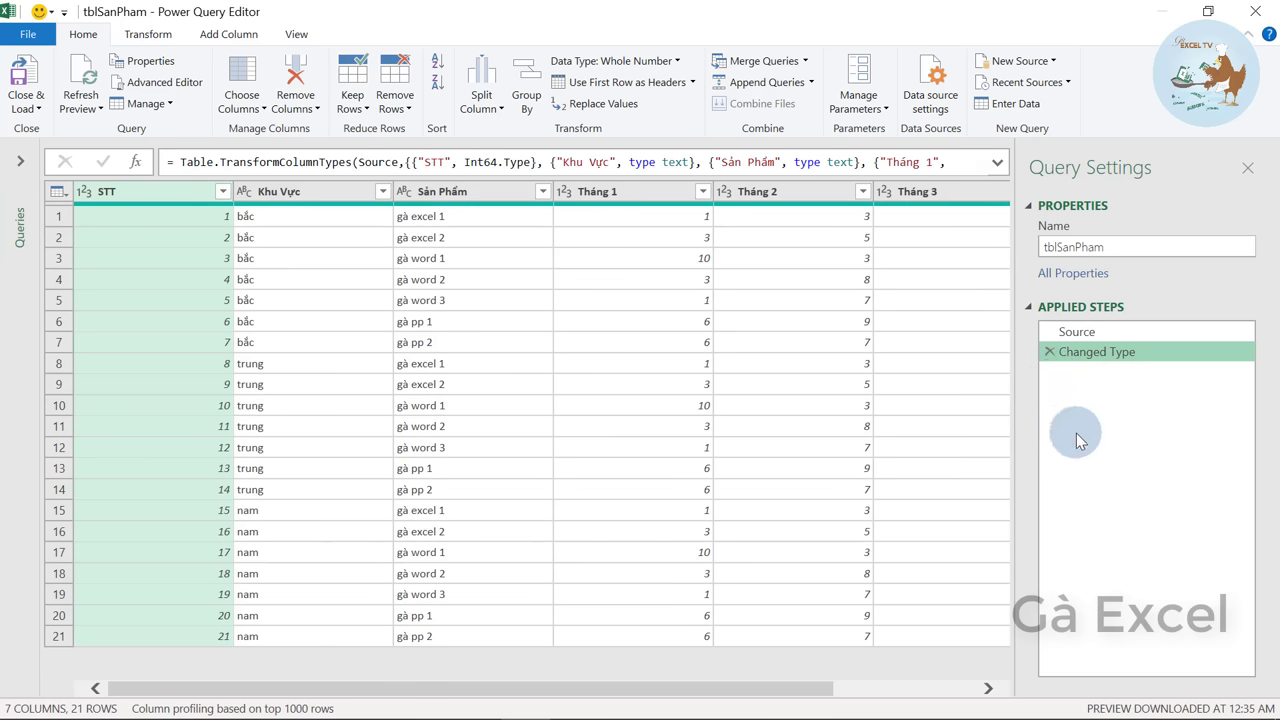
{"action": "left_click", "coordinate": [175, 299]}
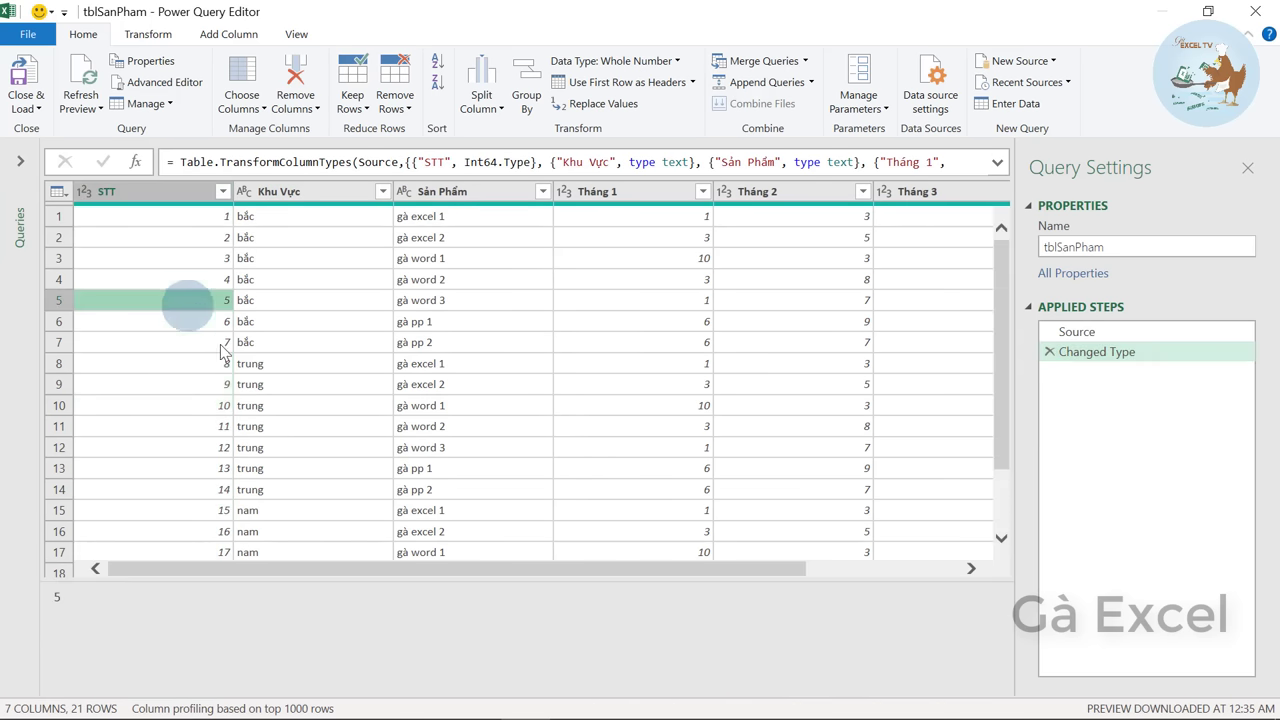
{"action": "left_click", "coordinate": [168, 385]}
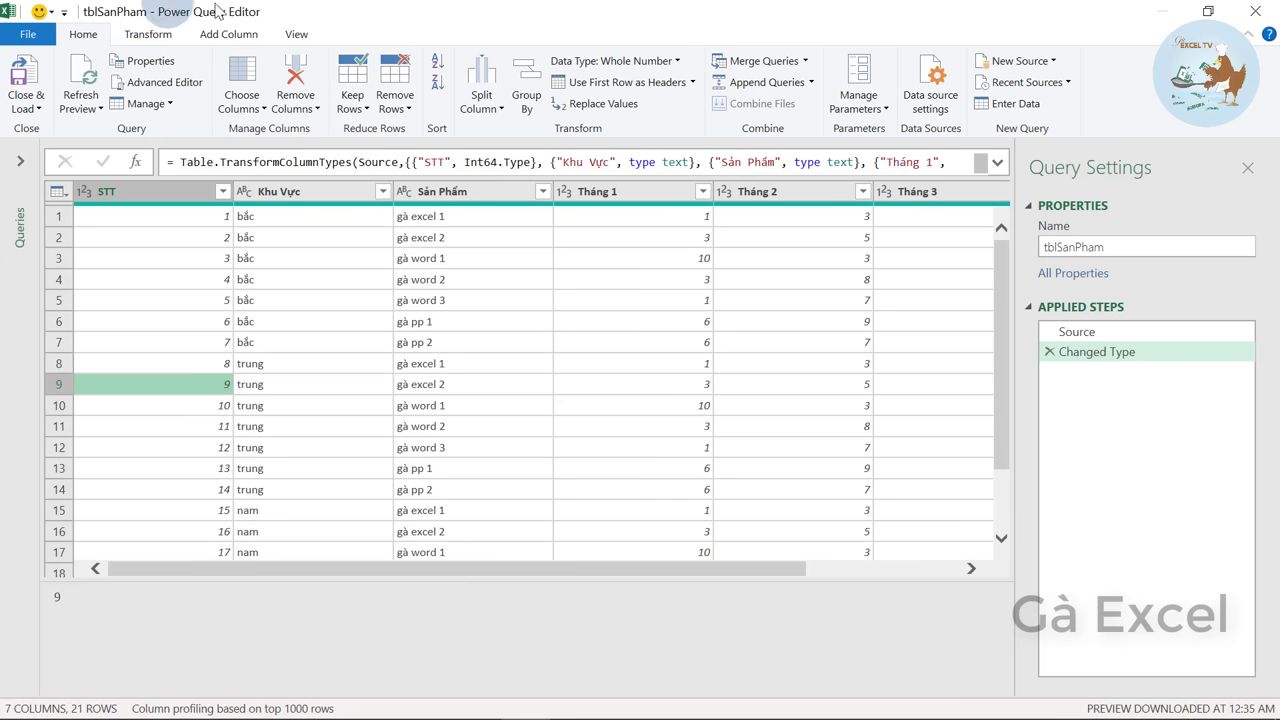
{"action": "left_click", "coordinate": [137, 191]}
{"action": "right_click", "coordinate": [141, 196]}
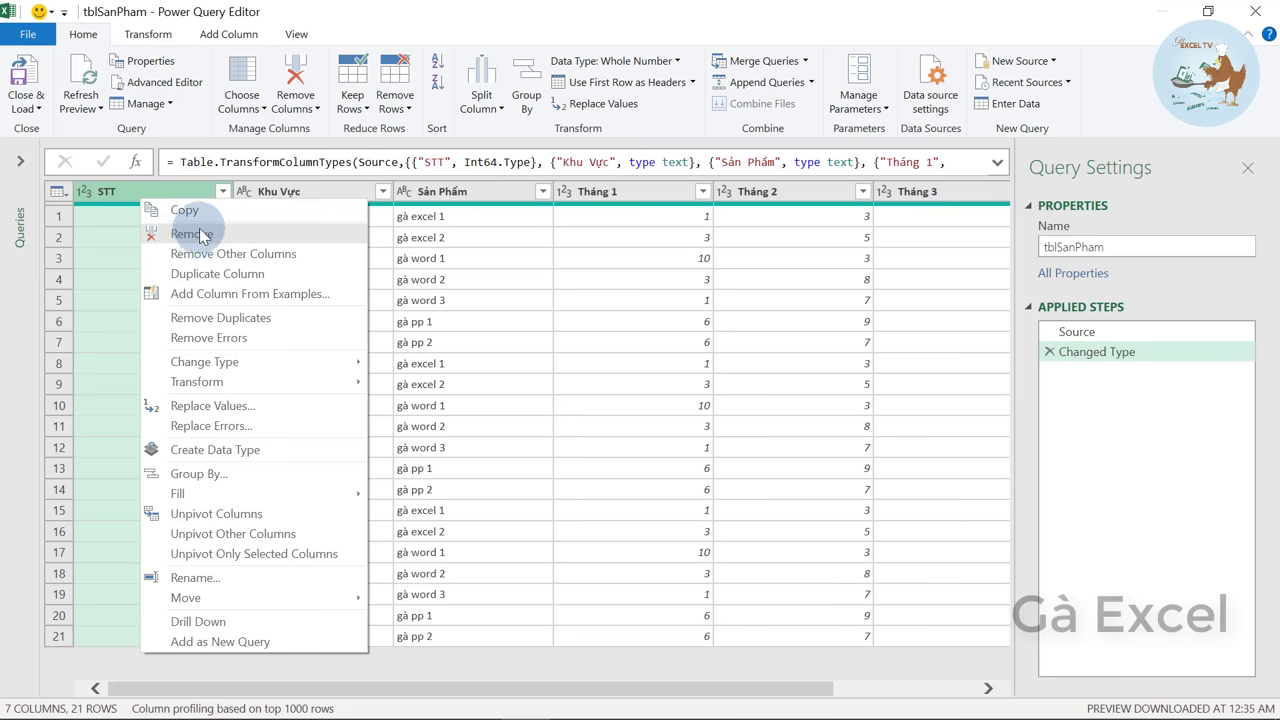
{"action": "left_click", "coordinate": [195, 234]}
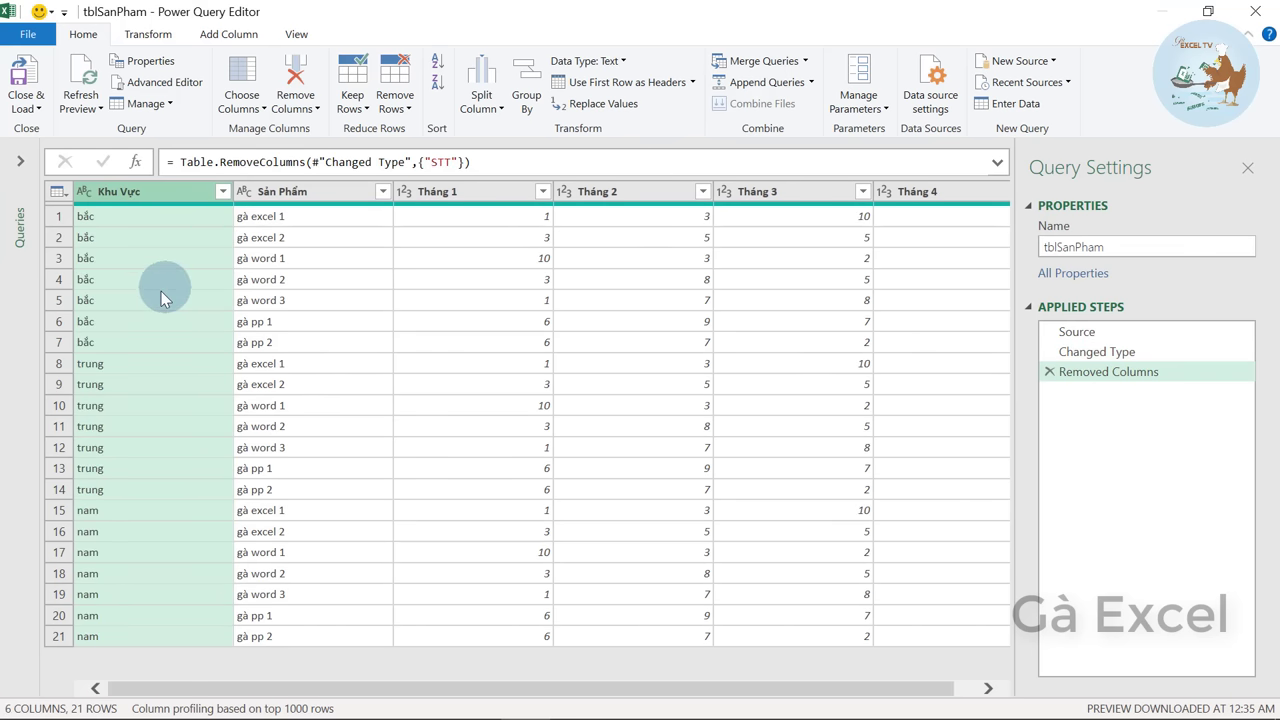
Select Khu Vực and Sản Phẩm and review the lowercase, UPPERCASE and Capitalize Each Word options.
{"action": "left_click", "coordinate": [149, 257]}
{"action": "left_click", "coordinate": [303, 252]}
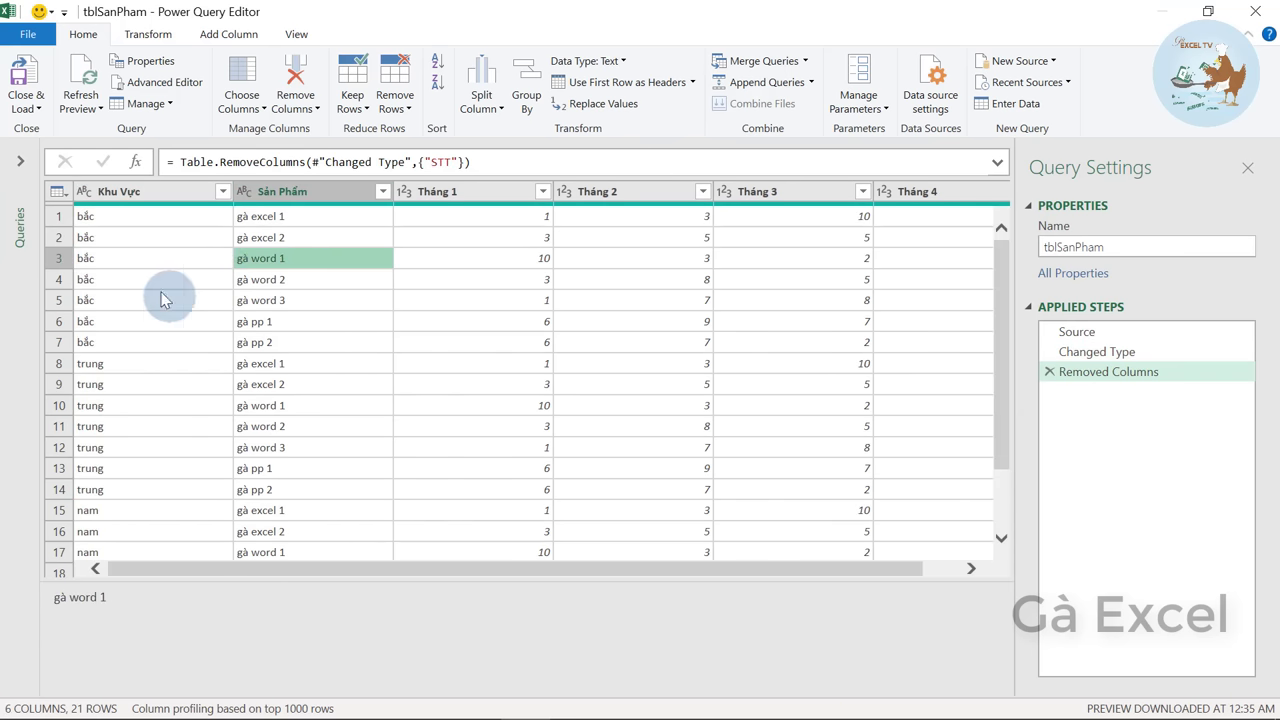
{"action": "left_click", "coordinate": [286, 256]}
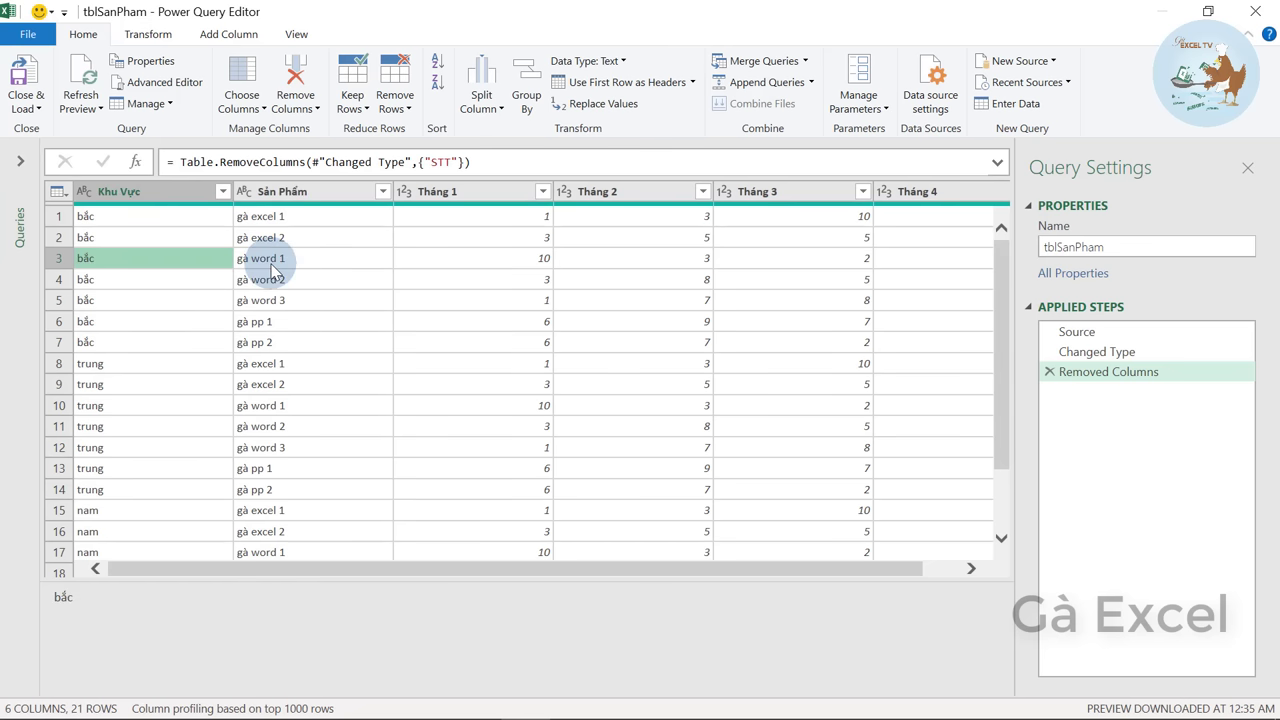
{"action": "left_click", "coordinate": [160, 197]}
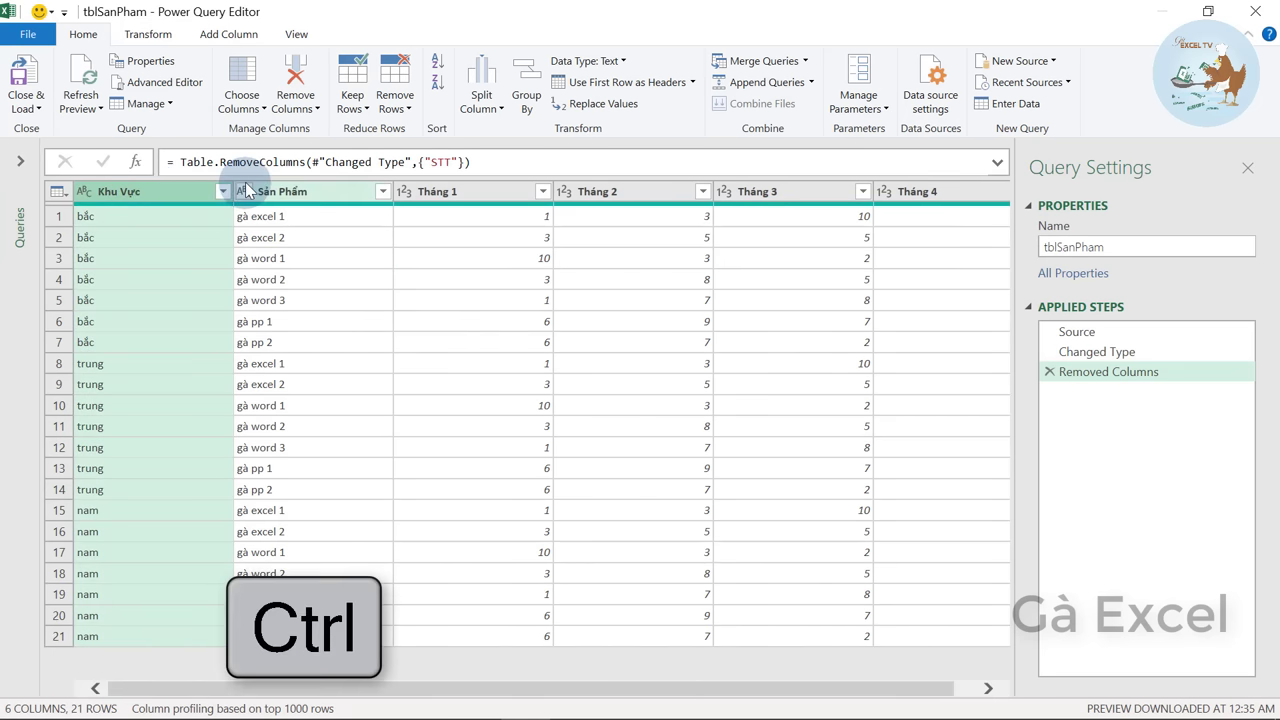
{"action": "left_click", "coordinate": [295, 193], "text": "ctrl"}
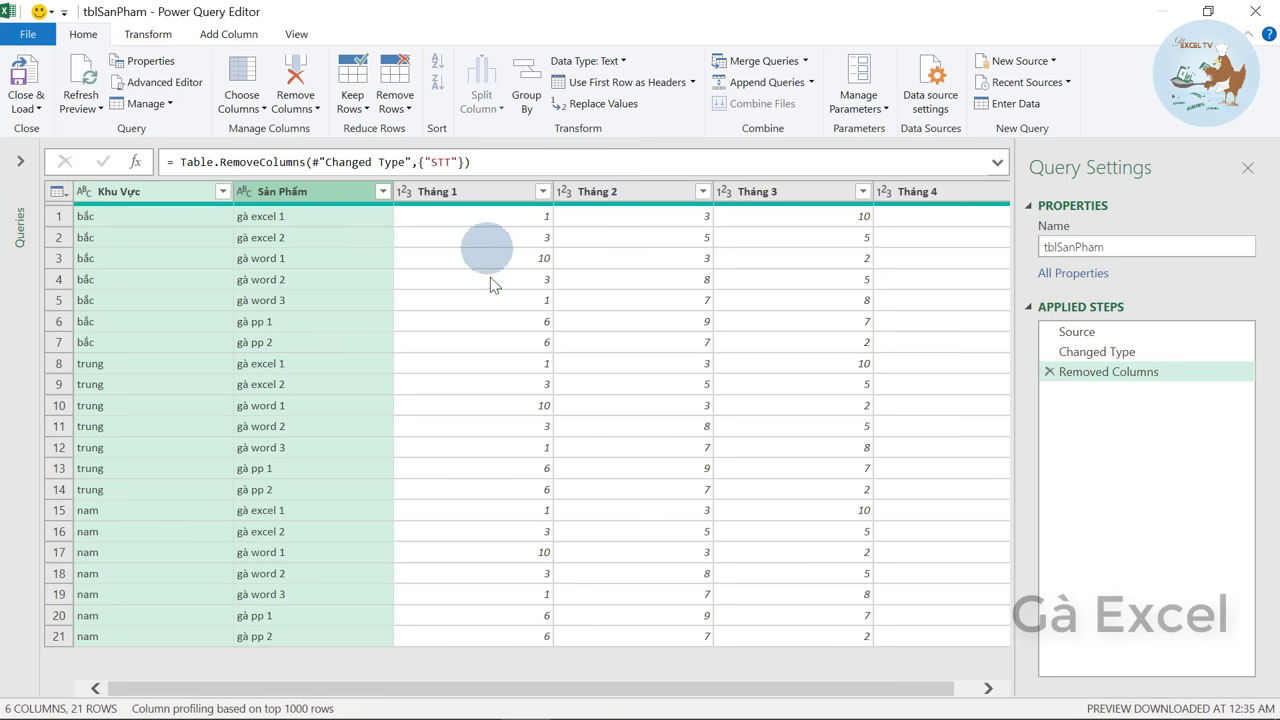
{"action": "right_click", "coordinate": [284, 198]}
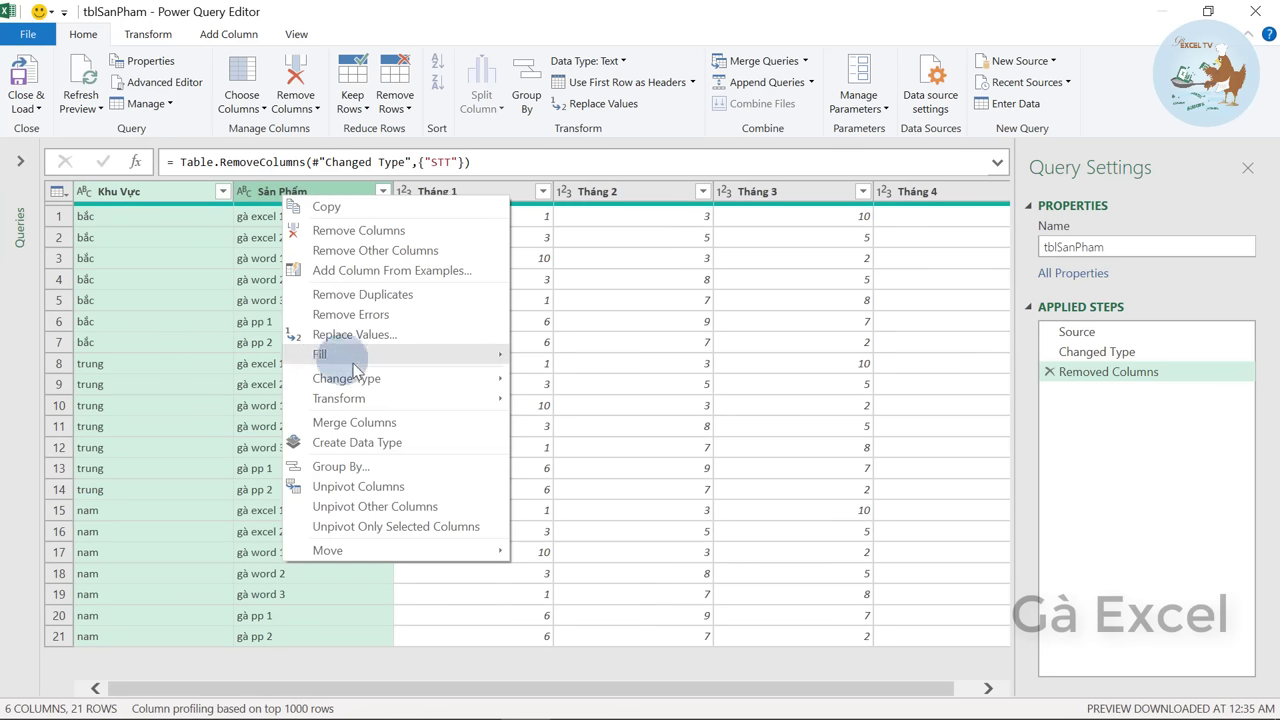
{"action": "mouse_move", "coordinate": [500, 398]}
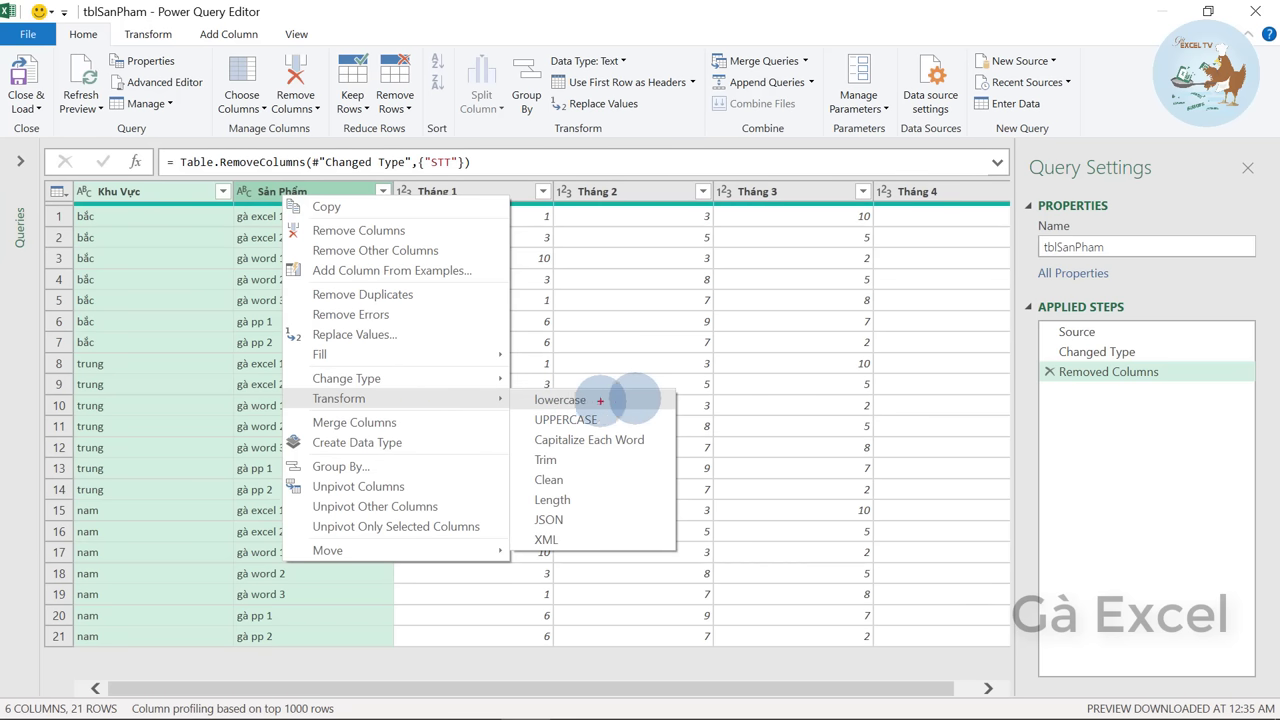
{"action": "left_click_drag", "start_coordinate": [693, 390], "coordinate": [607, 400]}
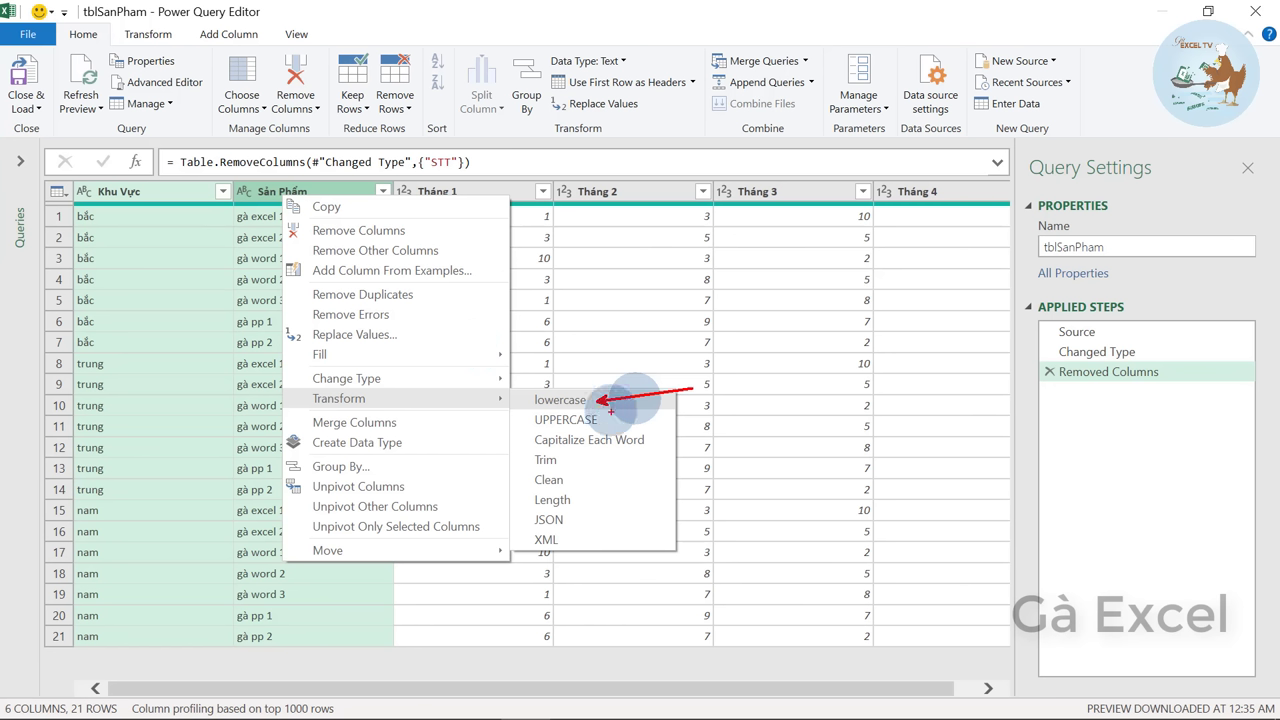
{"action": "left_click_drag", "start_coordinate": [684, 407], "coordinate": [612, 416]}
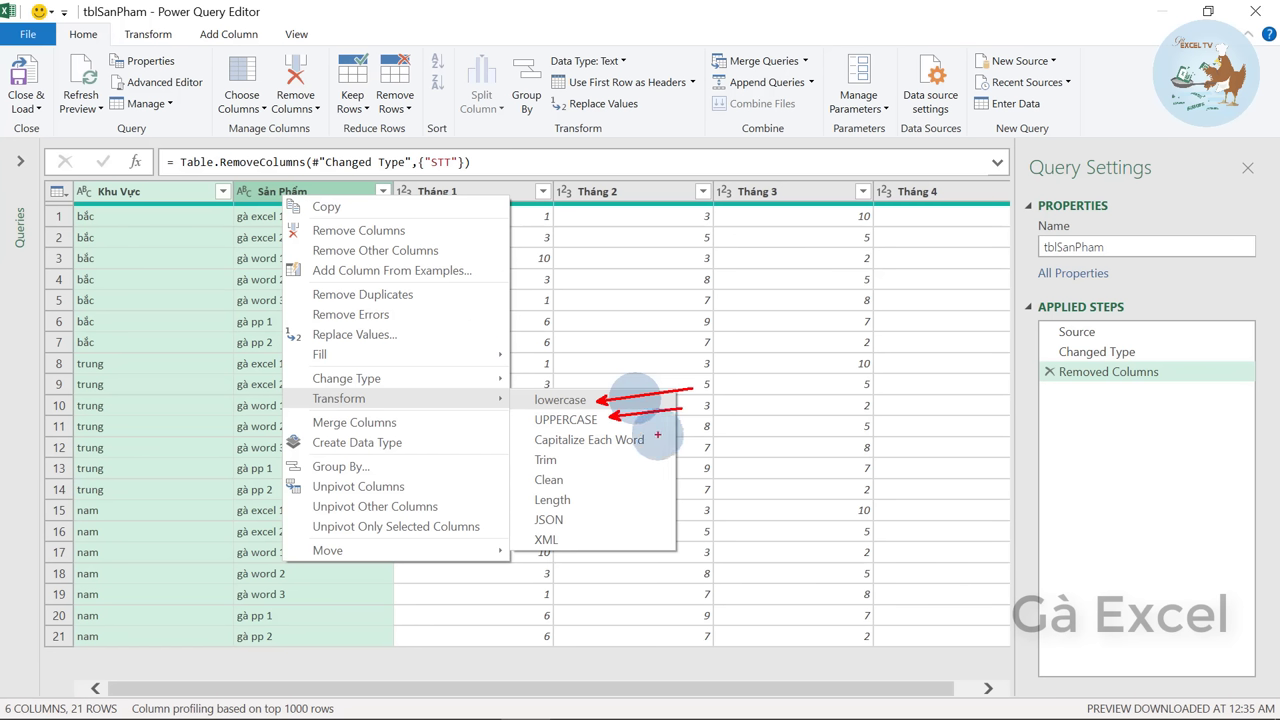
{"action": "left_click_drag", "start_coordinate": [752, 428], "coordinate": [660, 437]}
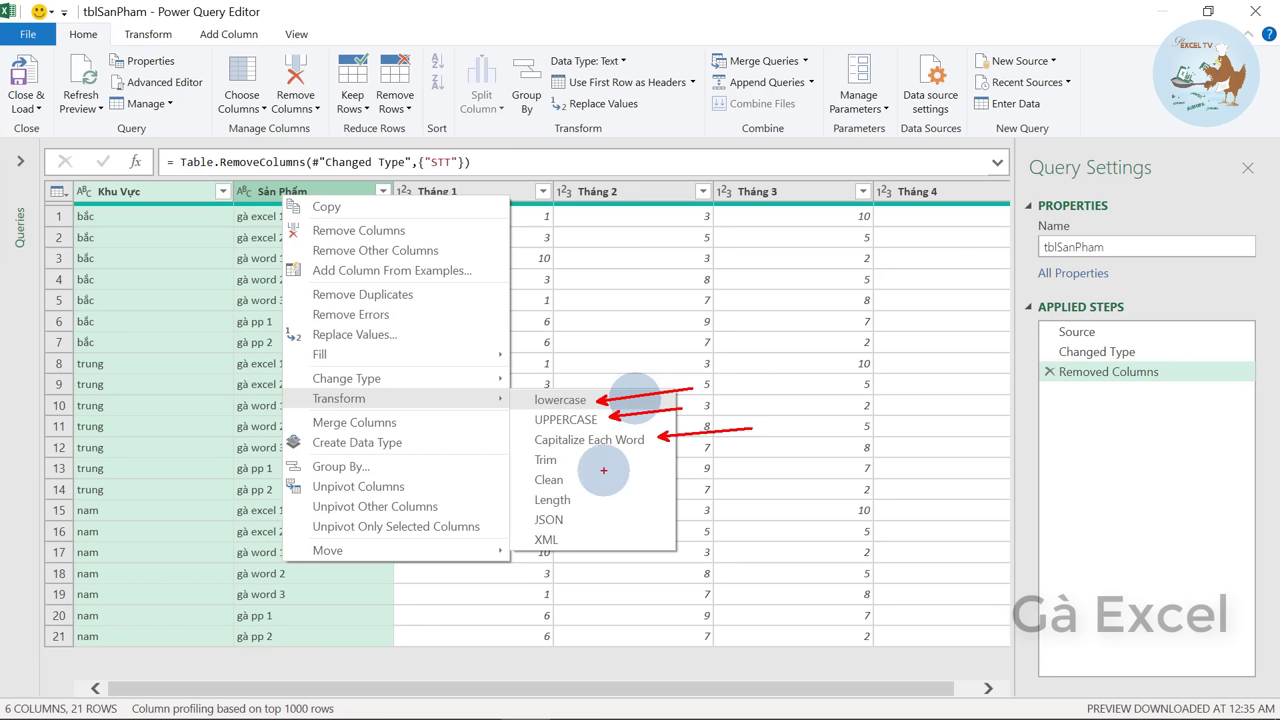
{"action": "key", "text": "Escape"}
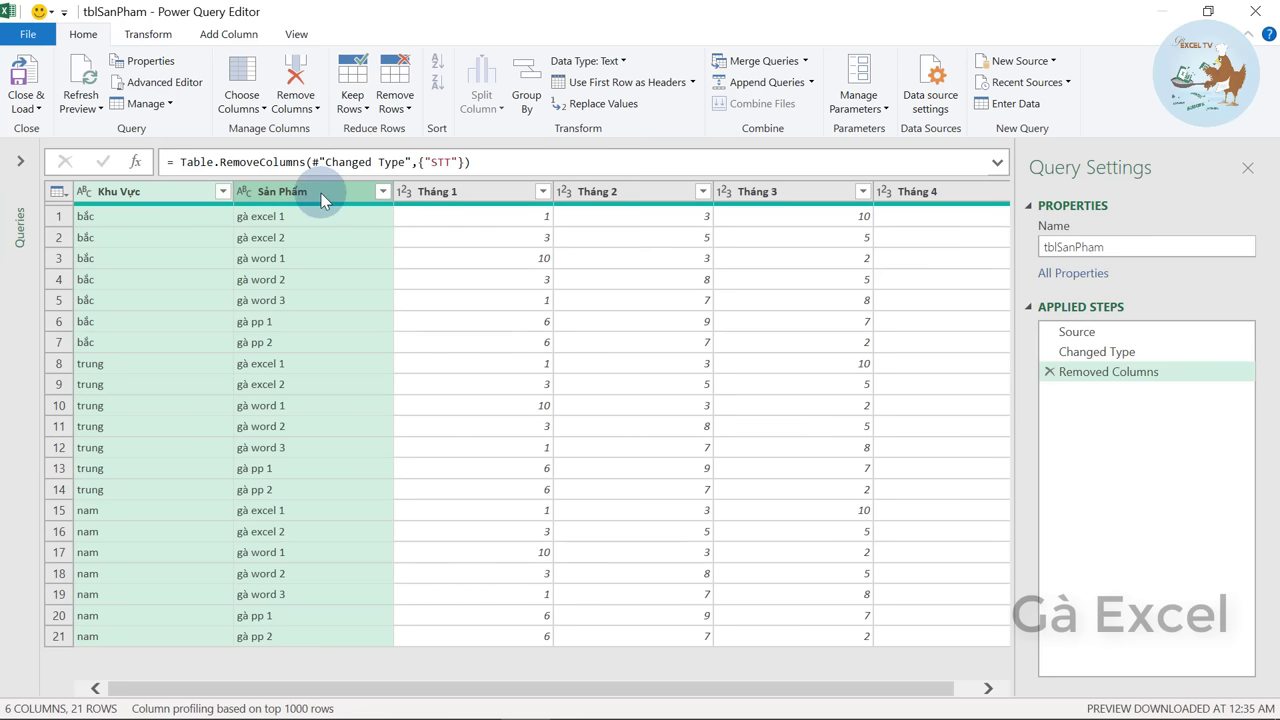
Apply Transform > Capitalize Each Word to the text columns.
{"action": "right_click", "coordinate": [322, 199]}
{"action": "mouse_move", "coordinate": [546, 410]}
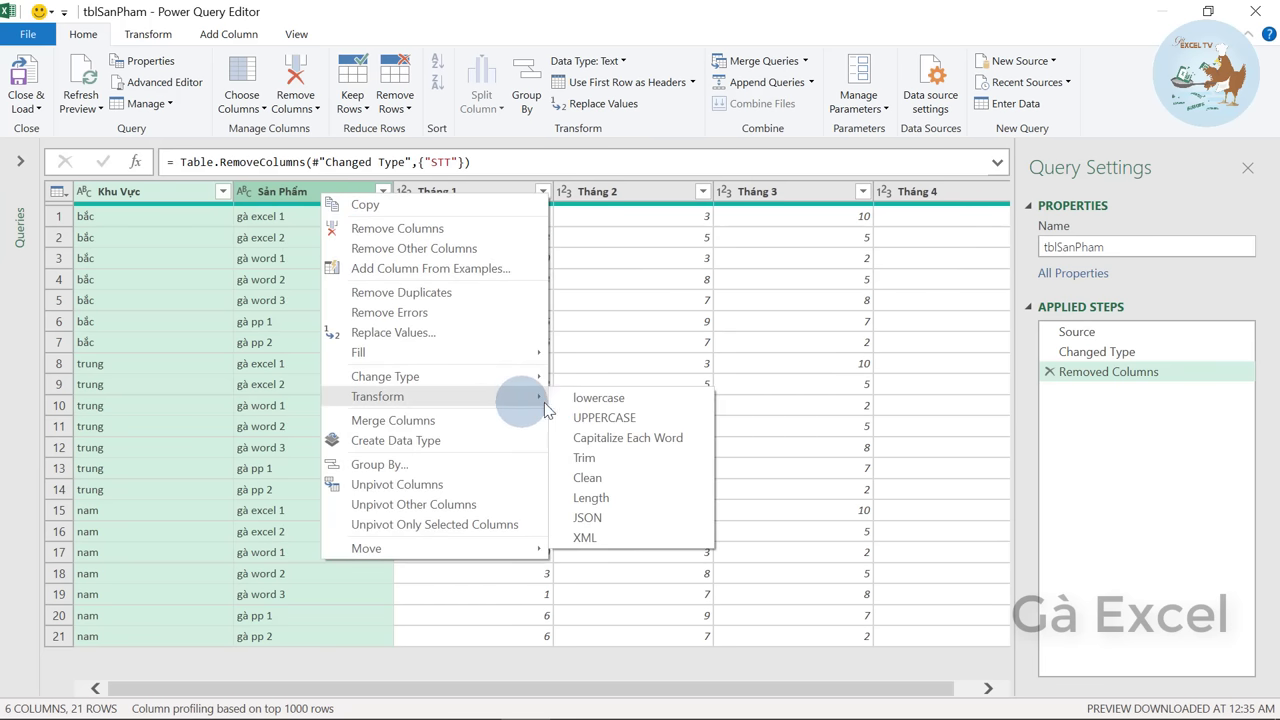
{"action": "left_click", "coordinate": [628, 438]}
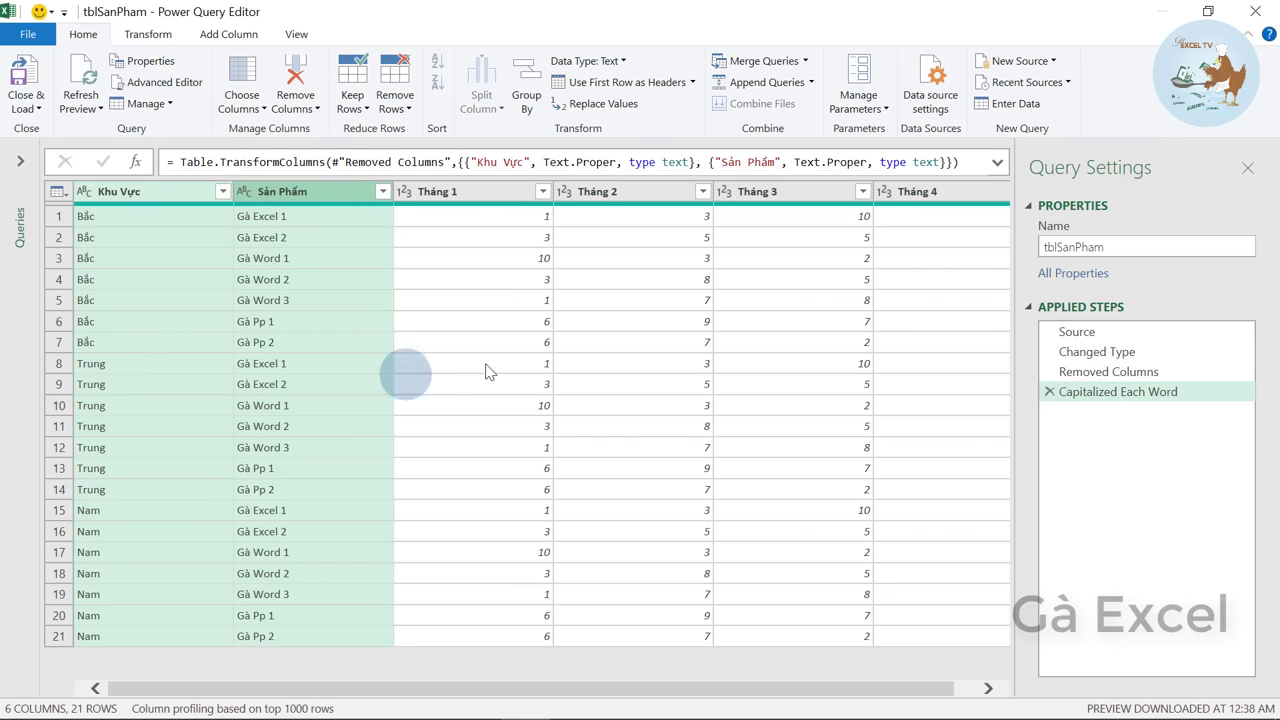
Review the Tháng 1–4 columns, then reselect the Khu Vực and Sản Phẩm columns.
{"action": "left_click", "coordinate": [484, 200]}
{"action": "left_click", "coordinate": [600, 195]}
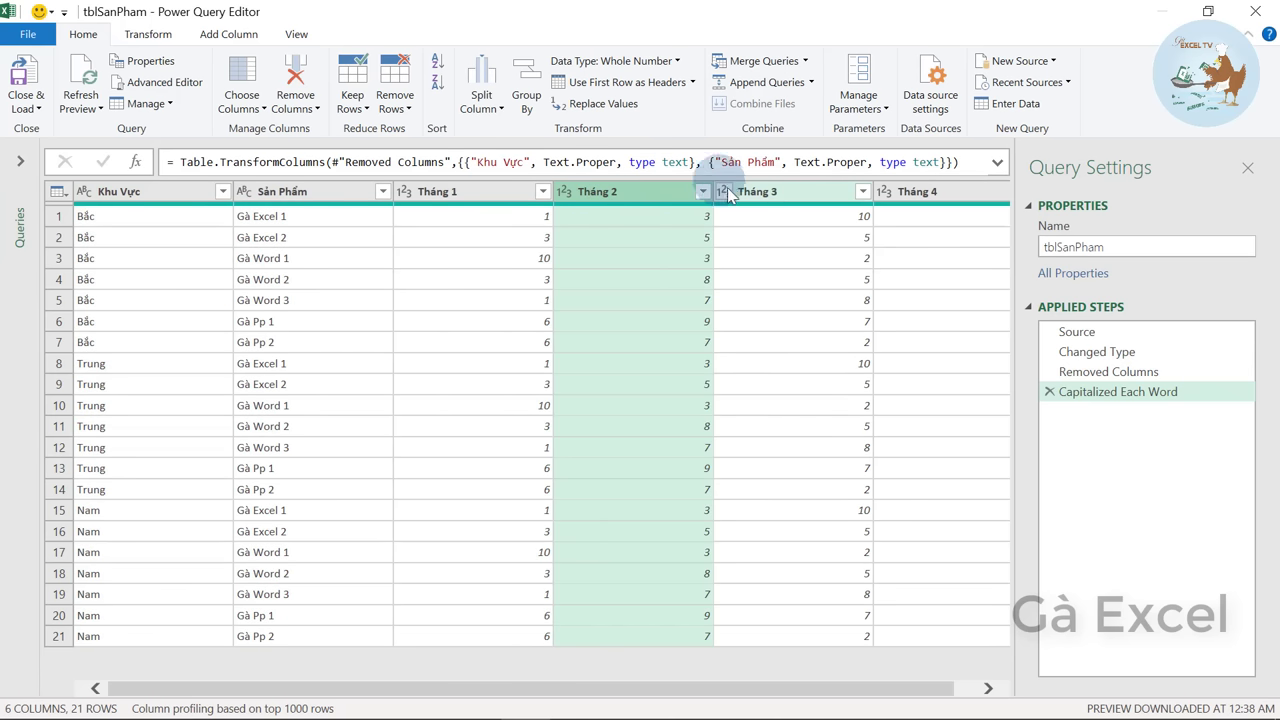
{"action": "left_click", "coordinate": [829, 190]}
{"action": "left_click", "coordinate": [910, 190]}
{"action": "left_click", "coordinate": [635, 300]}
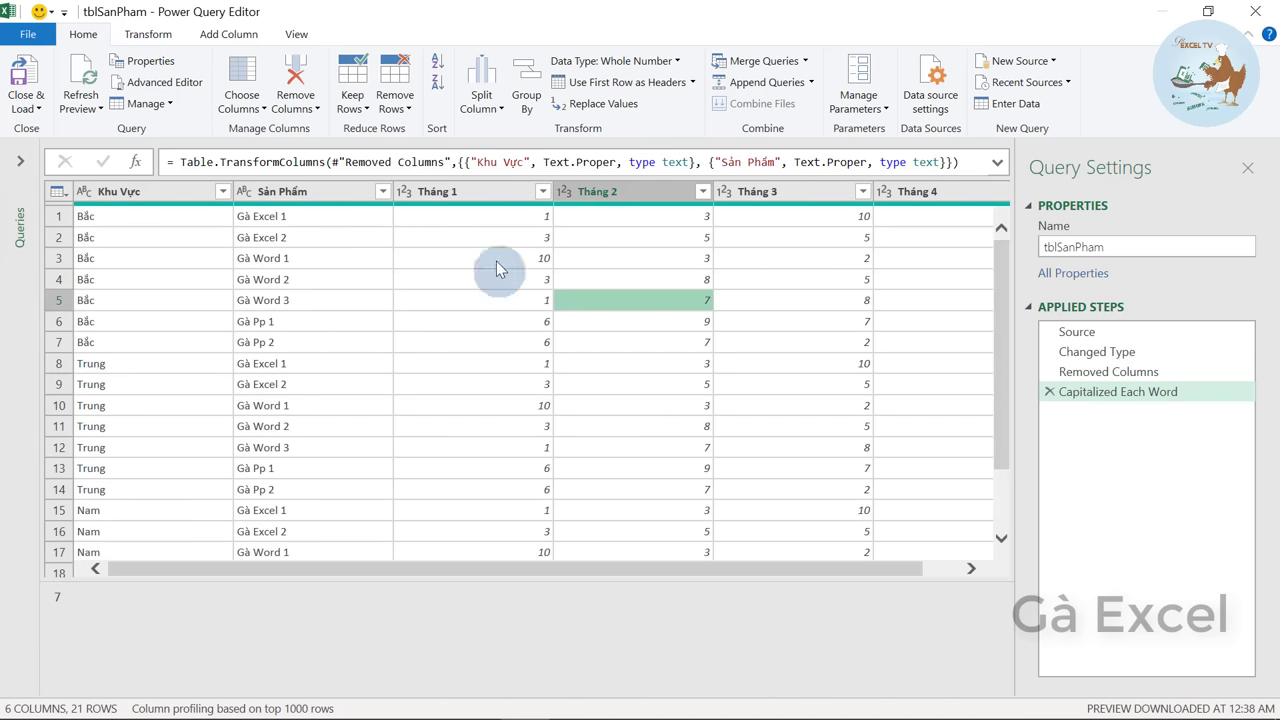
{"action": "left_click", "coordinate": [473, 200]}
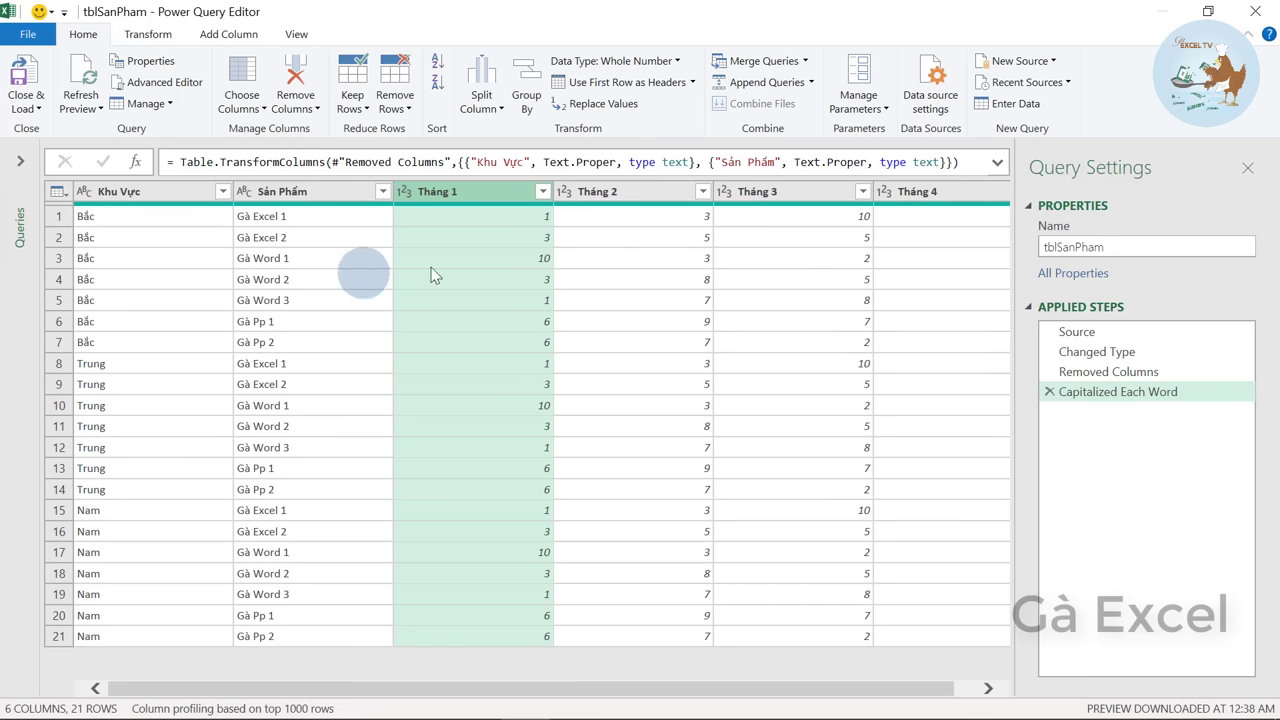
{"action": "left_click", "coordinate": [168, 197]}
{"action": "left_click", "coordinate": [280, 200], "text": "ctrl"}
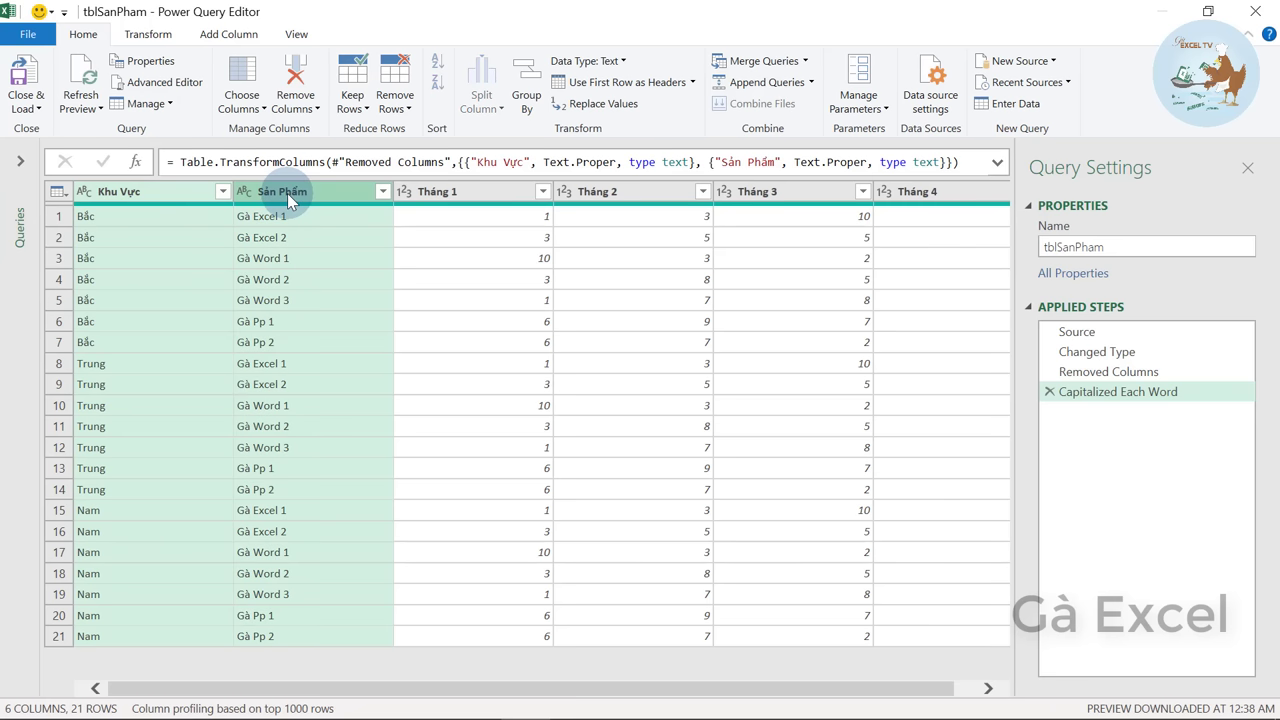
Unpivot the Tháng 1–4 columns into Attribute and Value, keeping Khu Vực and Sản Phẩm.
{"action": "right_click", "coordinate": [287, 193]}
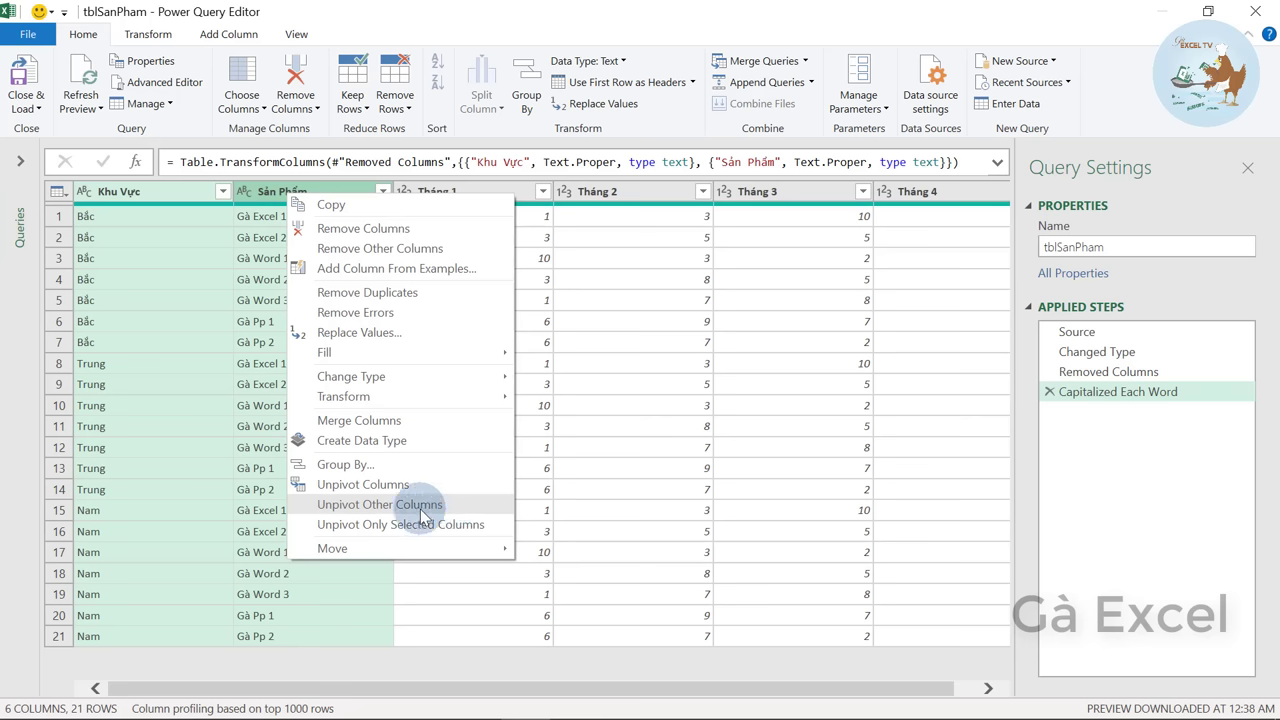
{"action": "left_click", "coordinate": [420, 505]}
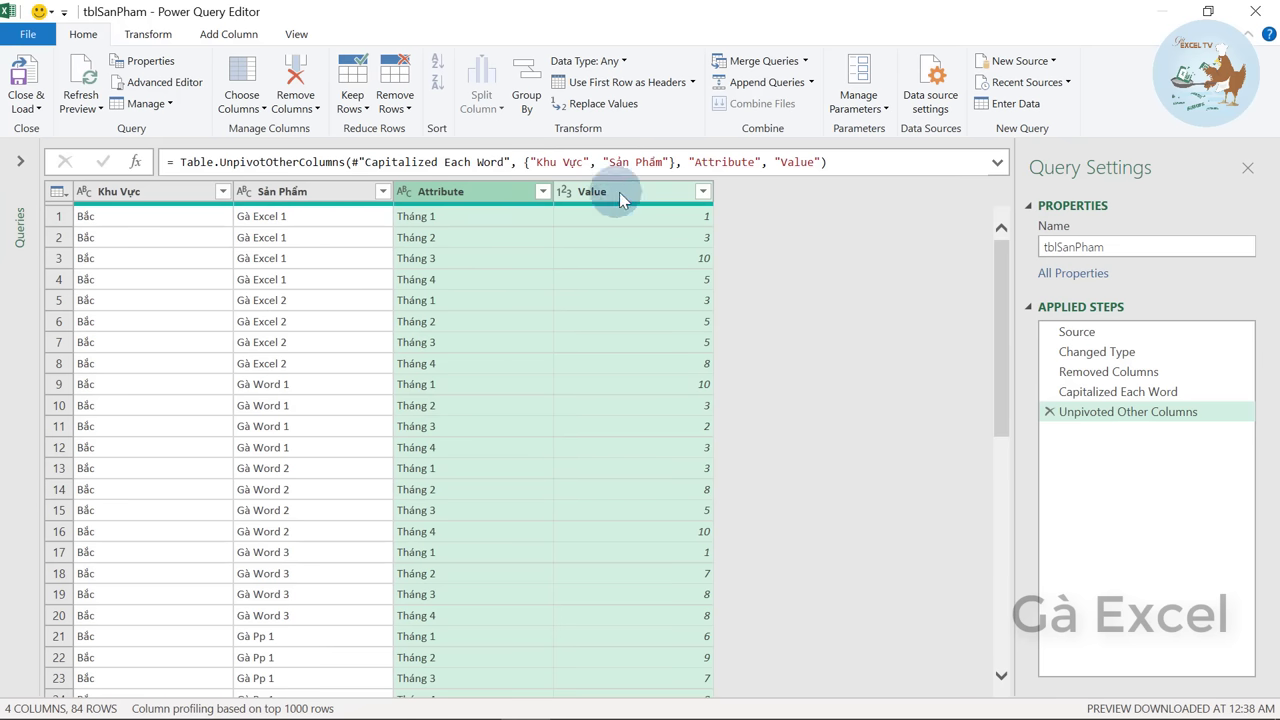
{"action": "double_click", "coordinate": [476, 197]}
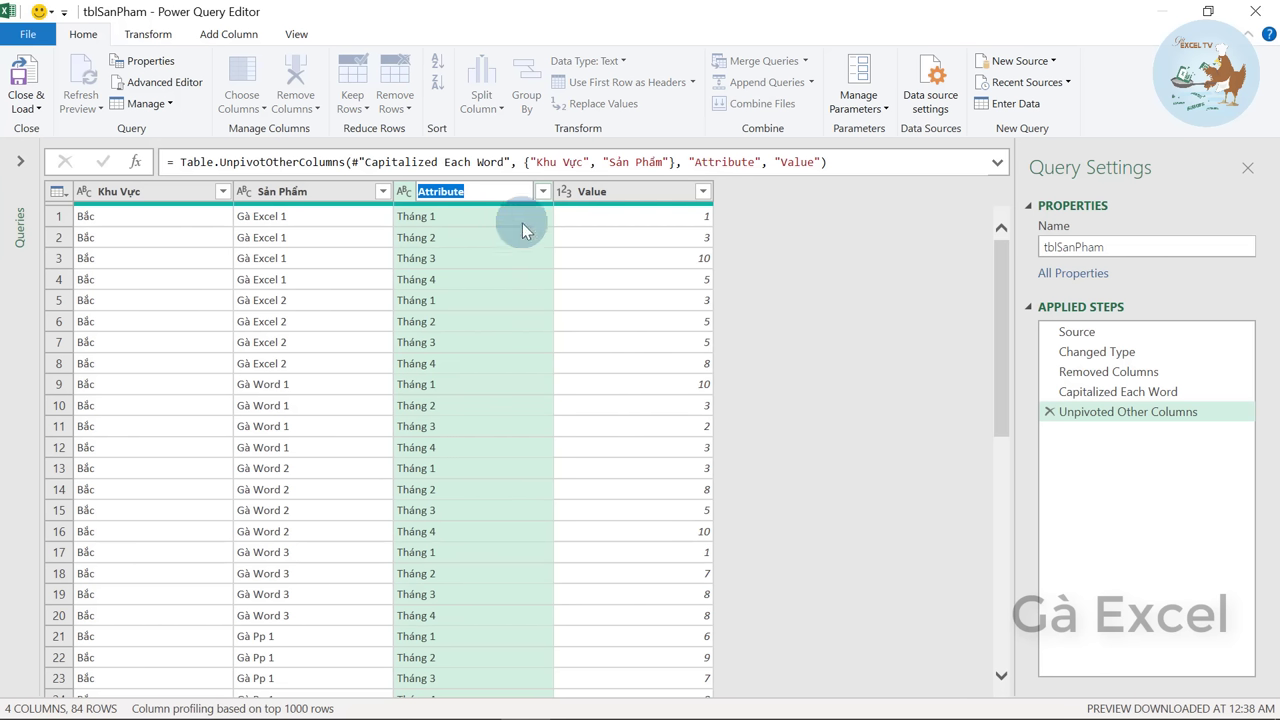
Rename the Attribute column to Thời Gian and the Value column to Doanh Thu.
{"action": "type", "text": "Thow"}
{"action": "key", "text": "BackSpace"}
{"action": "key", "text": "BackSpace"}
{"action": "type", "text": "ời"}
{"action": "type", "text": " Gian"}
{"action": "key", "text": "Return"}
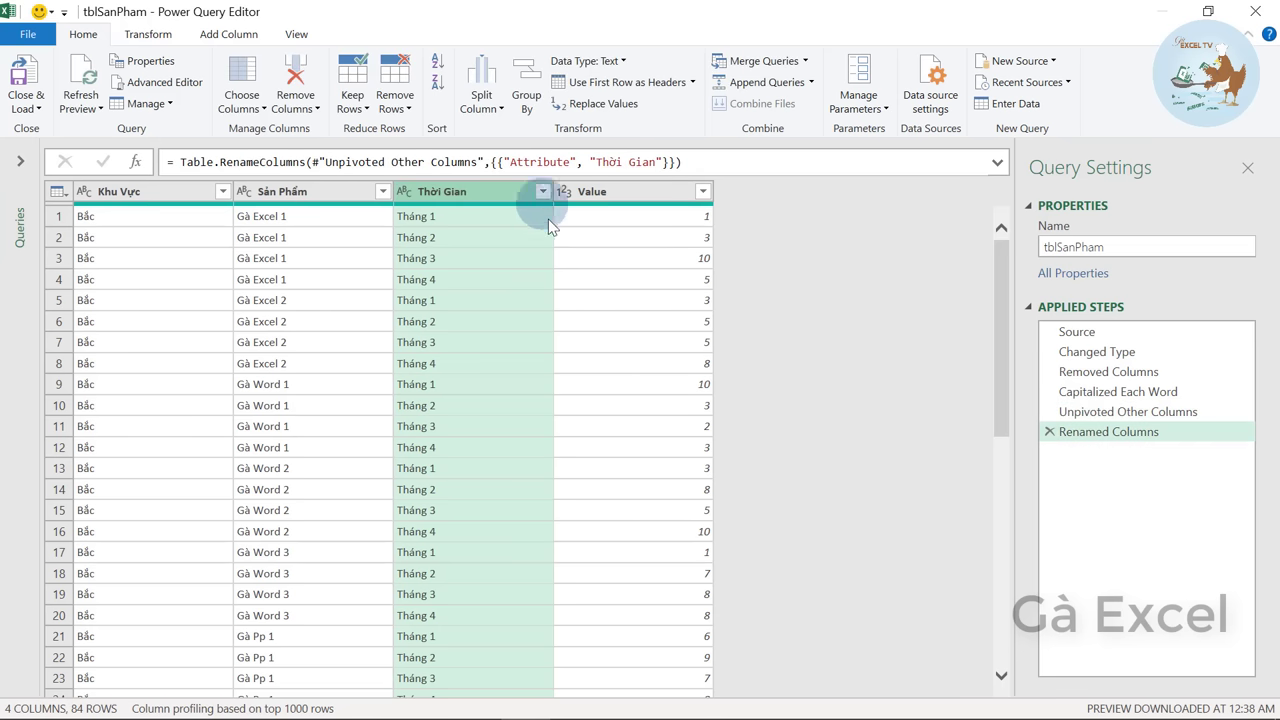
{"action": "double_click", "coordinate": [621, 192]}
{"action": "type", "text": "Doanh Thu"}
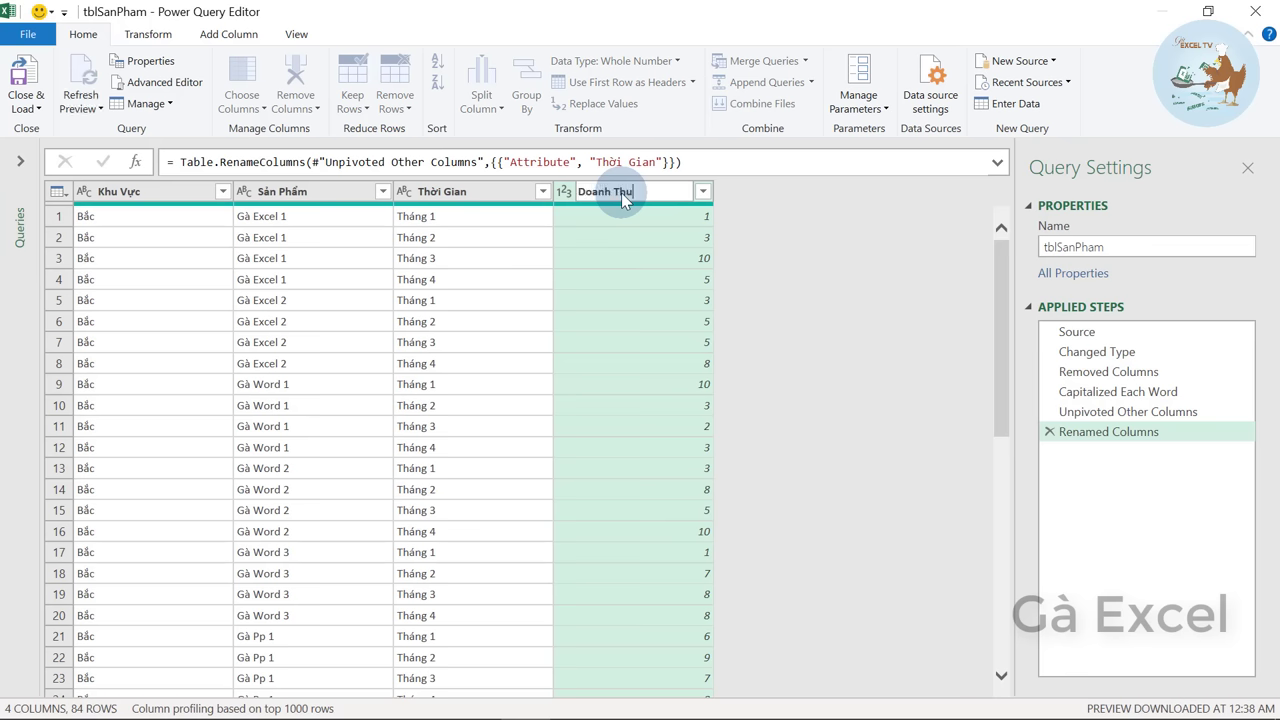
{"action": "key", "text": "Return"}
Inspect the Thời Gian and Doanh Thu values in rows 2, 5, 7 and 8.
{"action": "left_click", "coordinate": [616, 240]}
{"action": "left_click", "coordinate": [500, 237]}
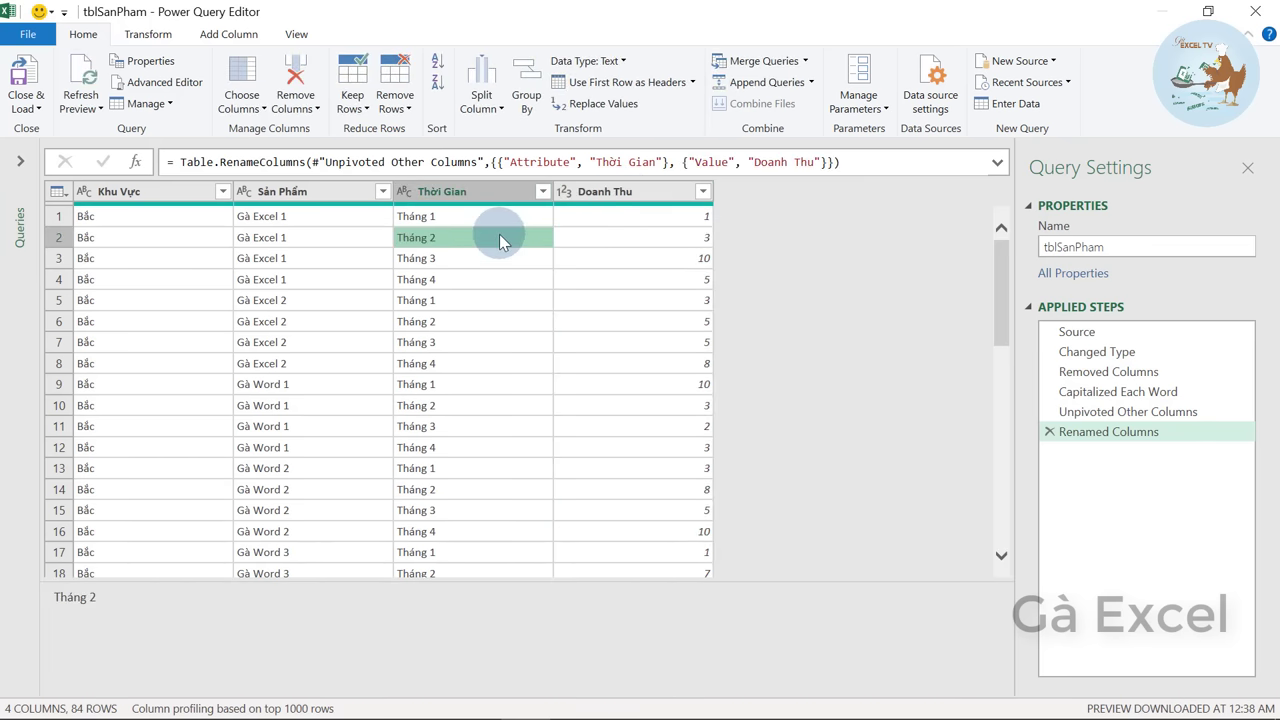
{"action": "left_click", "coordinate": [622, 242]}
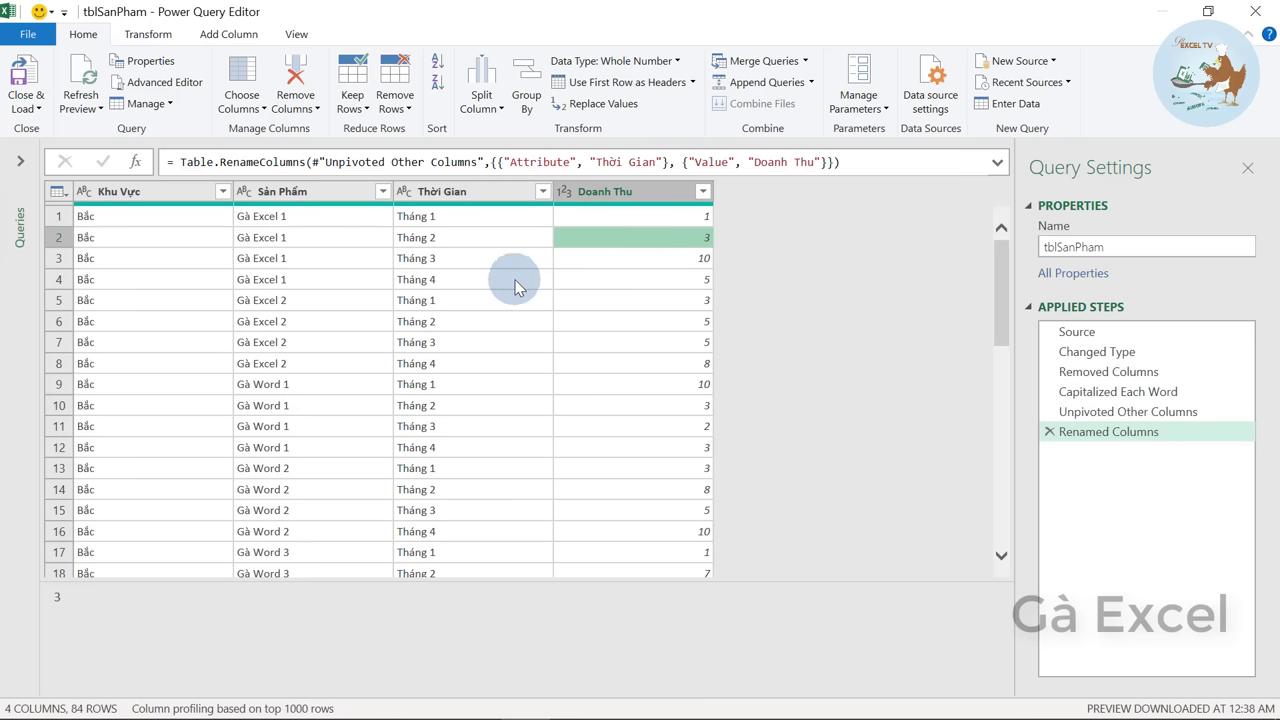
{"action": "left_click", "coordinate": [498, 240]}
{"action": "left_click", "coordinate": [503, 300]}
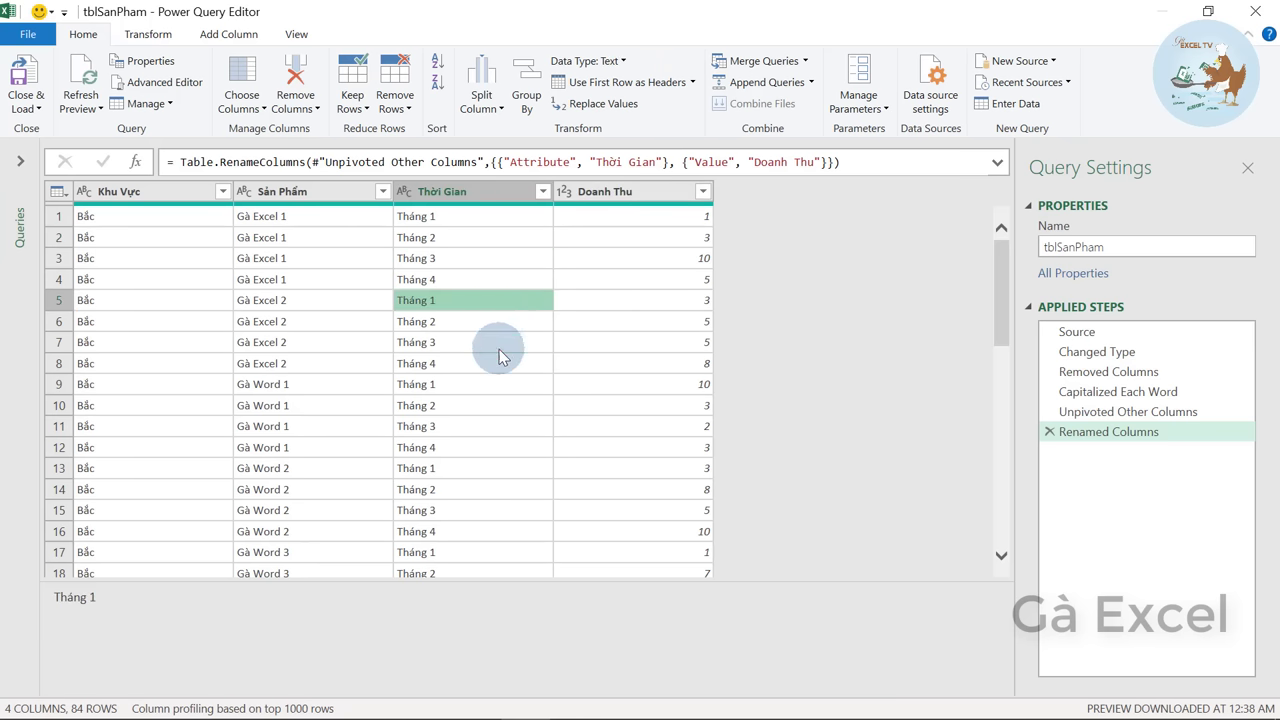
{"action": "left_click", "coordinate": [500, 343]}
{"action": "left_click", "coordinate": [650, 299]}
{"action": "left_click", "coordinate": [645, 366]}
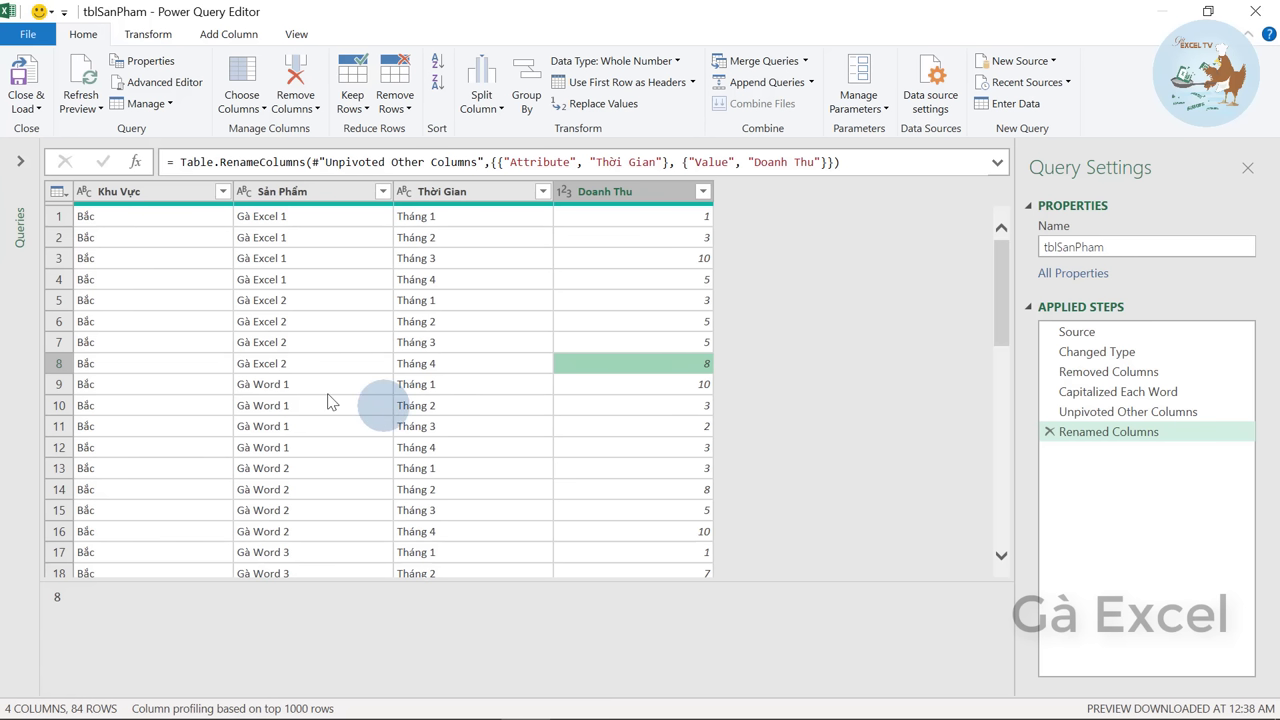
Load tblSanPham as a table at K2 on the existing San Pham sheet, giving 84 rows.
{"action": "left_click", "coordinate": [44, 116]}
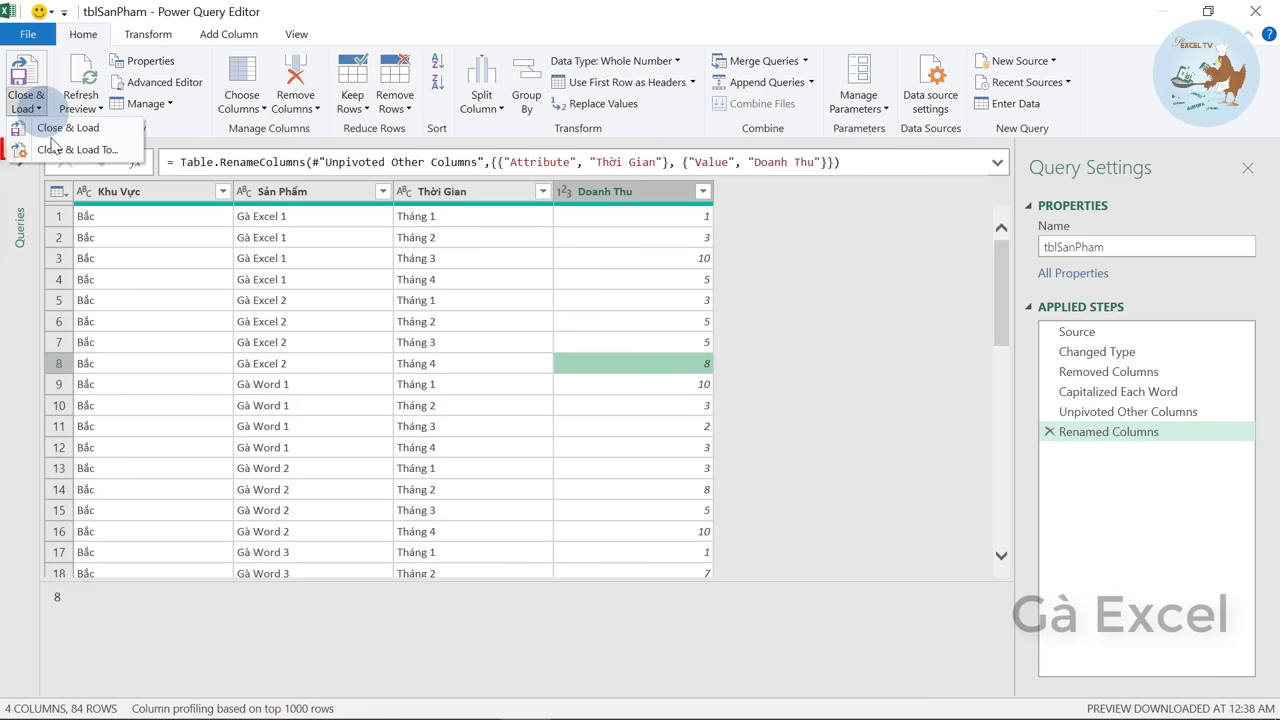
{"action": "left_click", "coordinate": [116, 158]}
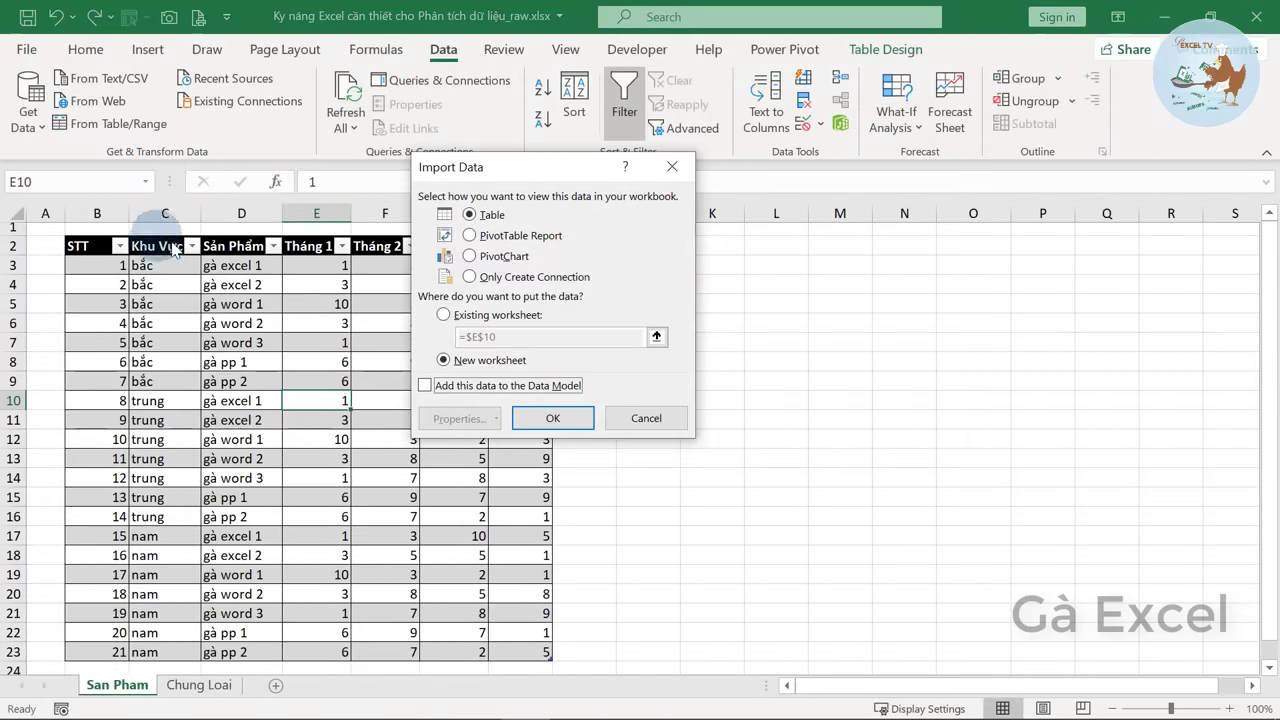
{"action": "left_click_drag", "start_coordinate": [538, 175], "coordinate": [640, 190]}
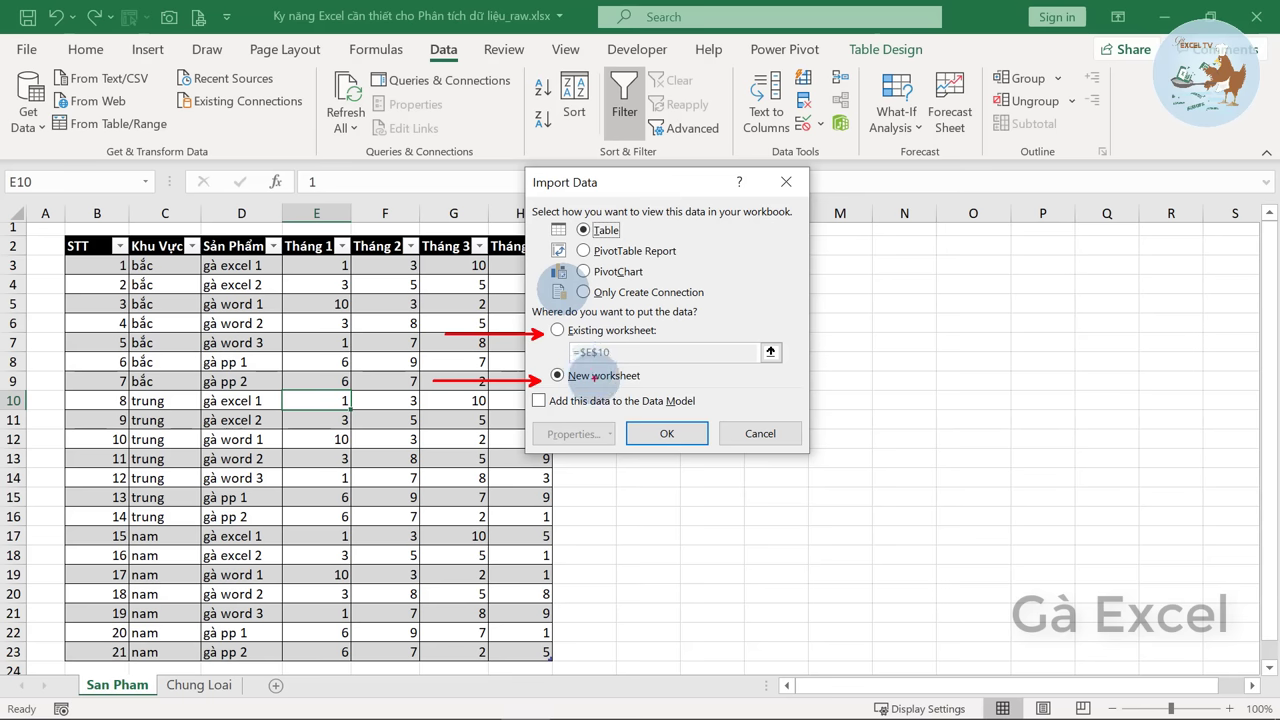
{"action": "left_click", "coordinate": [585, 330]}
{"action": "left_click_drag", "start_coordinate": [638, 197], "coordinate": [335, 280]}
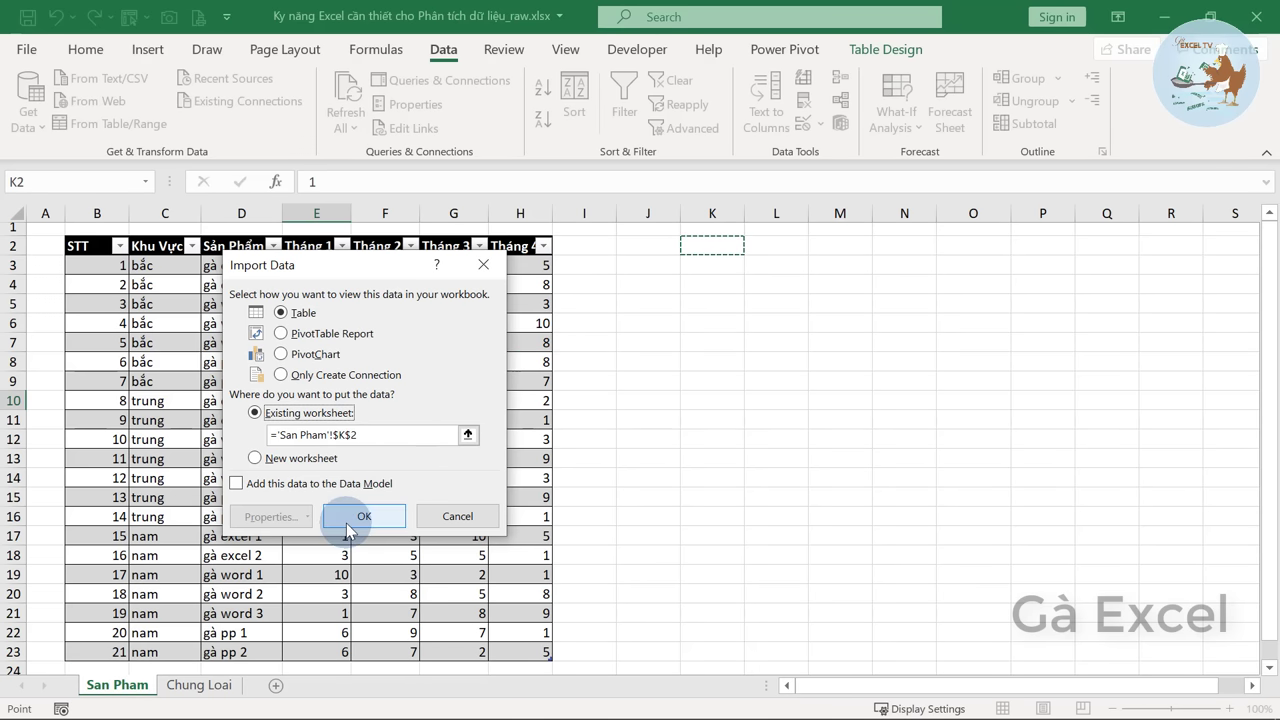
{"action": "left_click", "coordinate": [364, 516]}
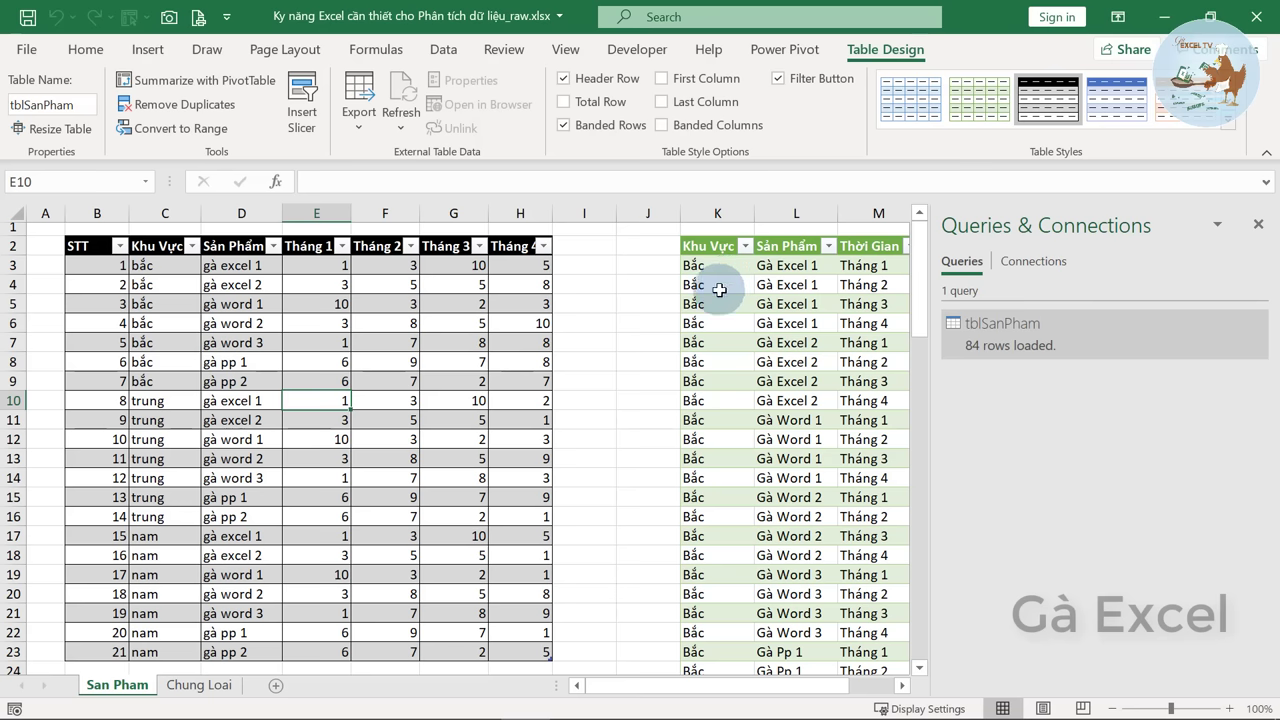
{"action": "left_click", "coordinate": [719, 289]}
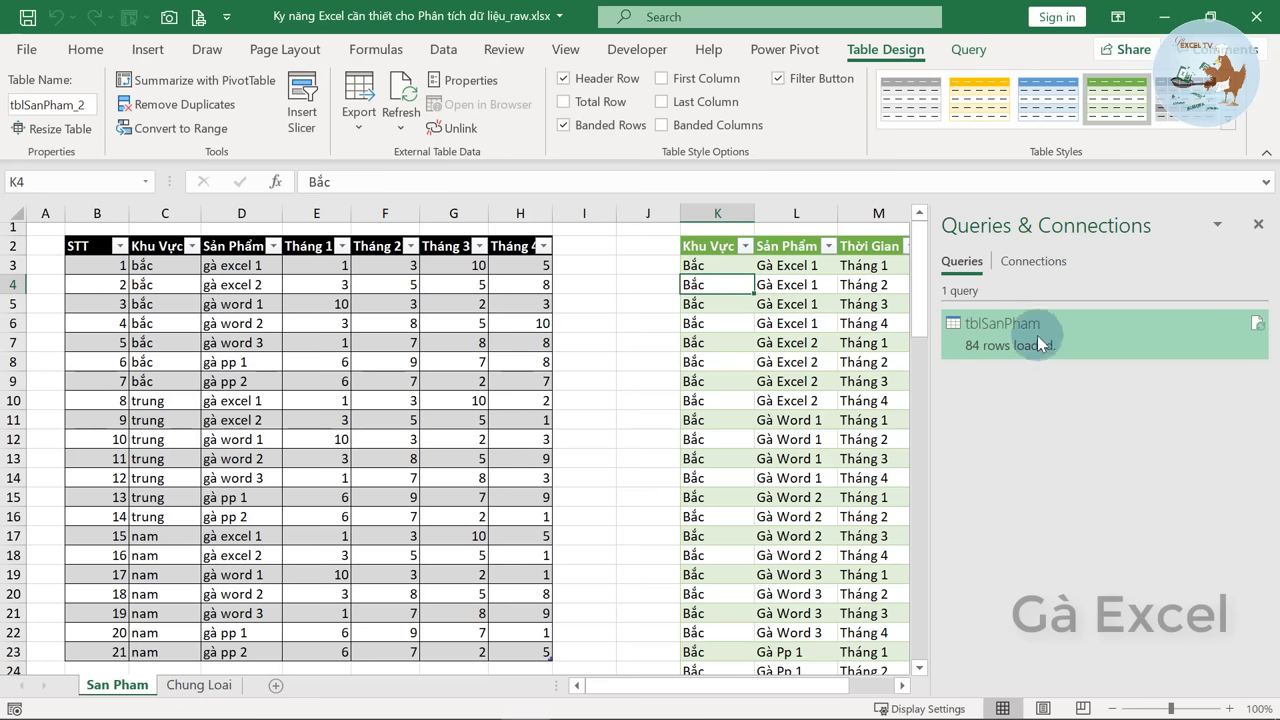
{"action": "left_click", "coordinate": [1252, 226]}
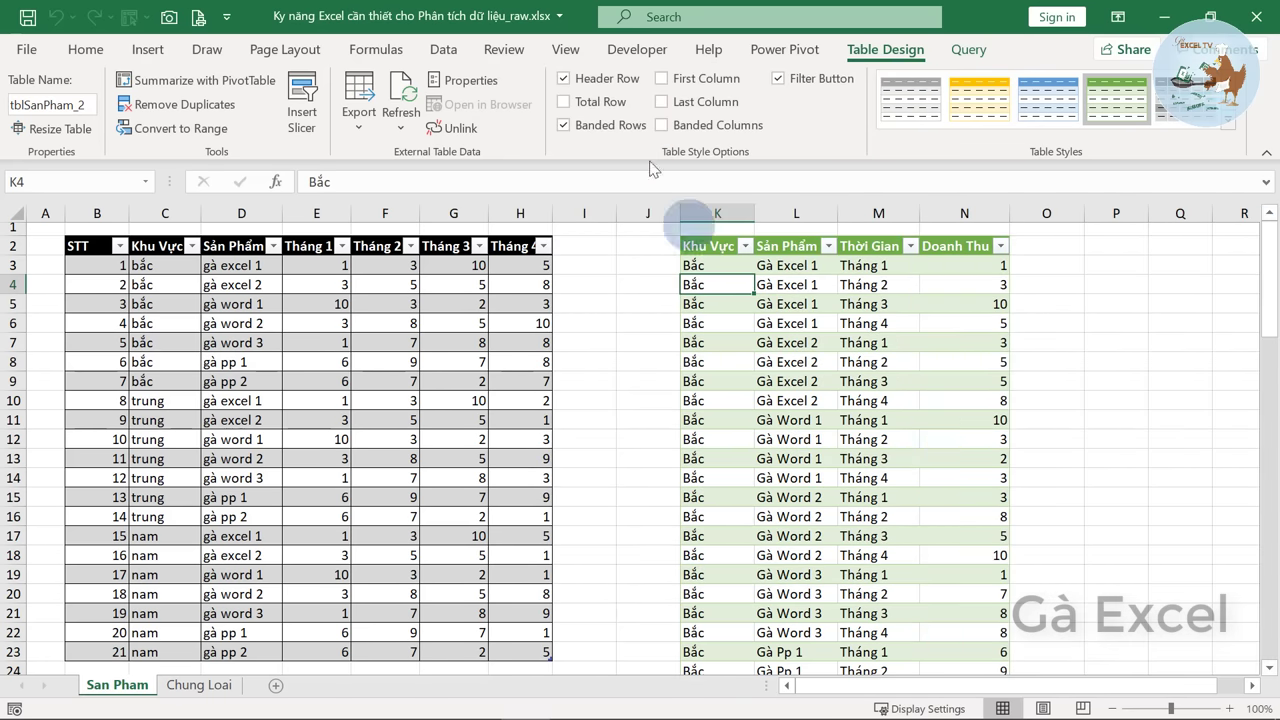
{"action": "left_click", "coordinate": [443, 49]}
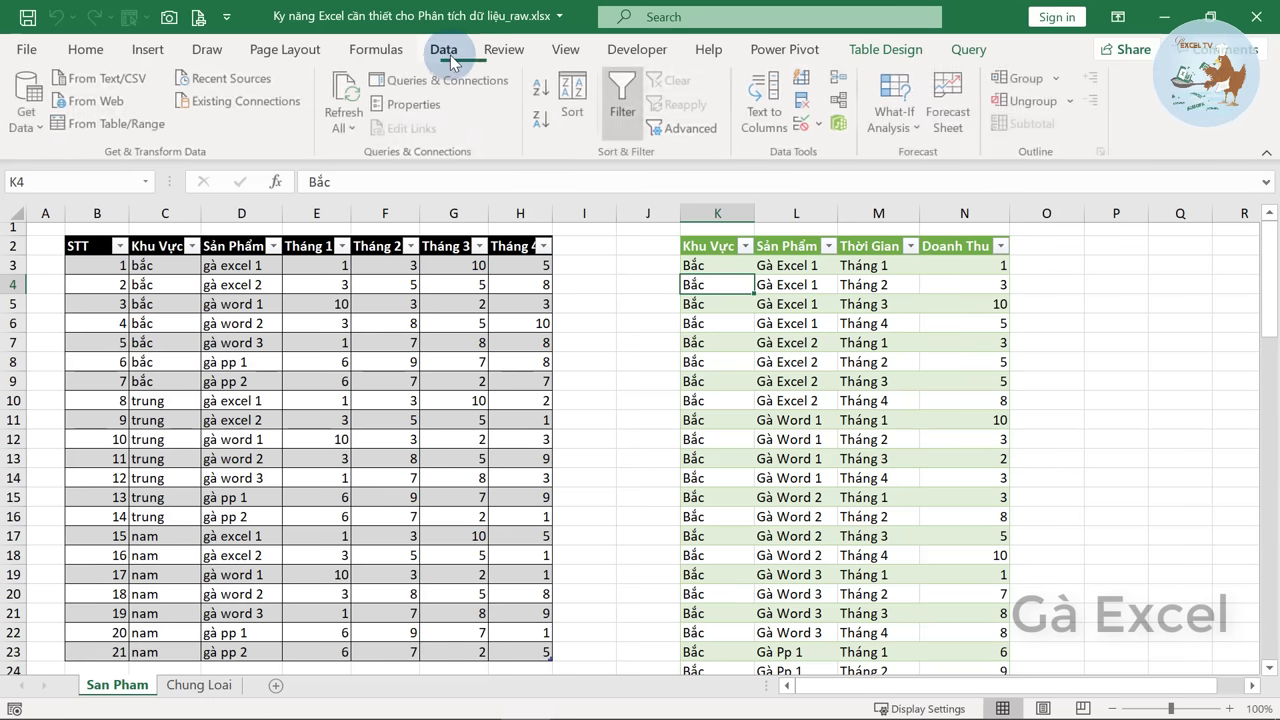
{"action": "left_click", "coordinate": [485, 93]}
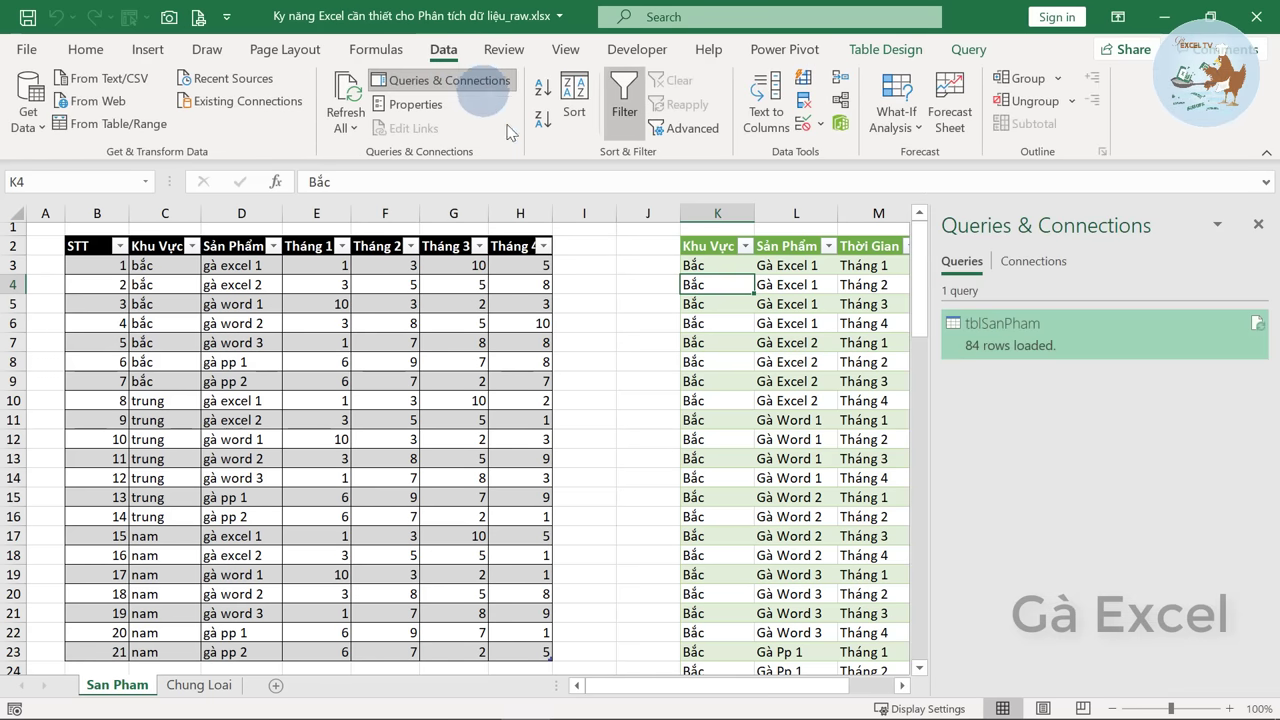
{"action": "left_click", "coordinate": [1257, 225]}
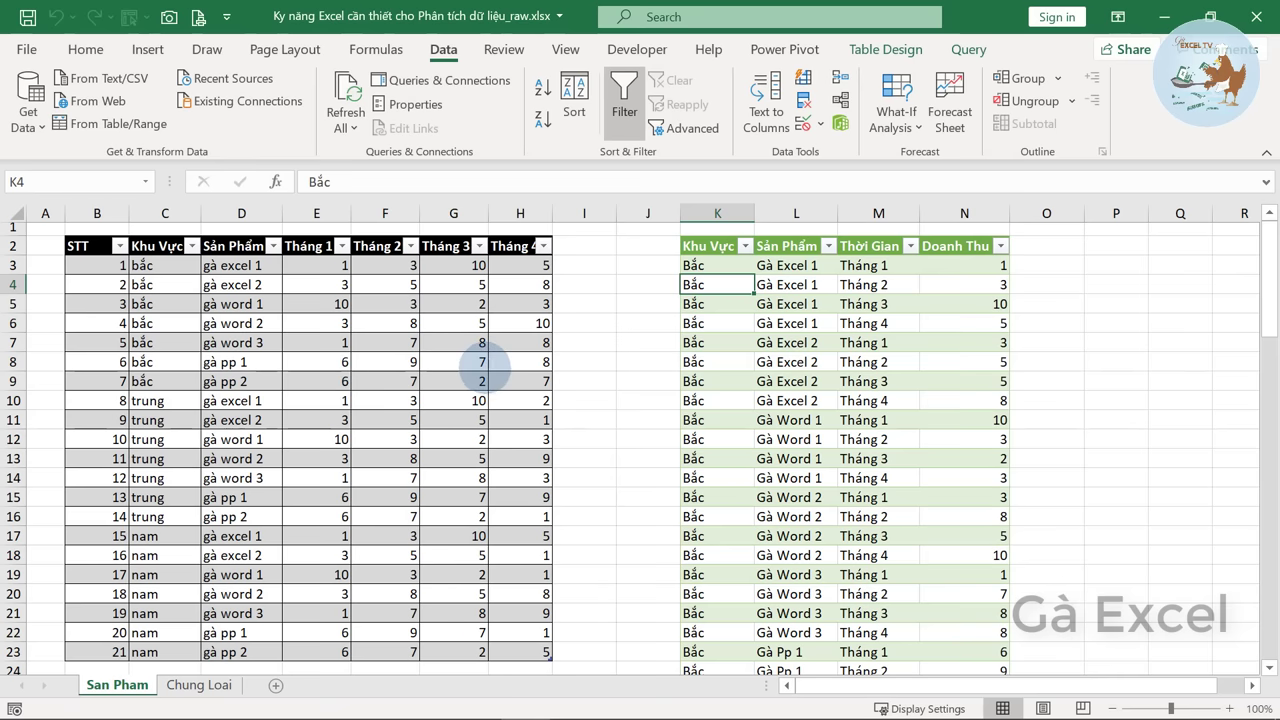
{"action": "left_click_drag", "start_coordinate": [50, 227], "coordinate": [558, 668]}
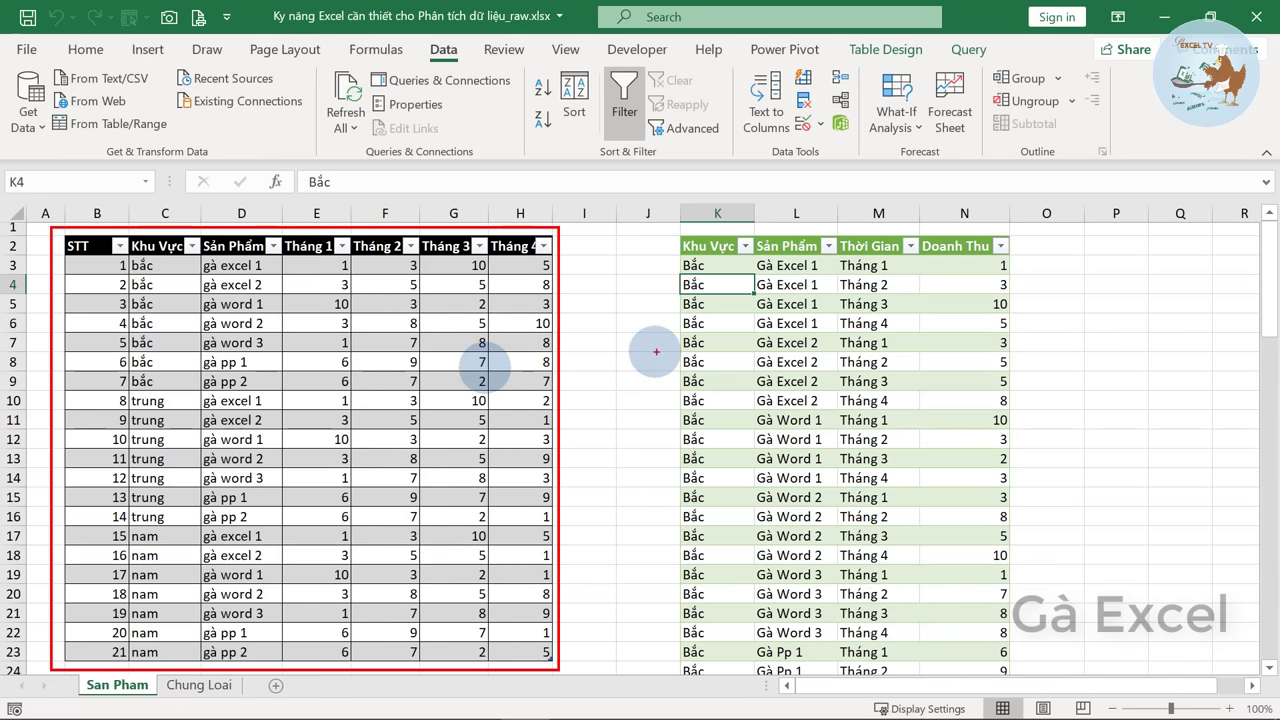
{"action": "left_click_drag", "start_coordinate": [659, 354], "coordinate": [568, 357]}
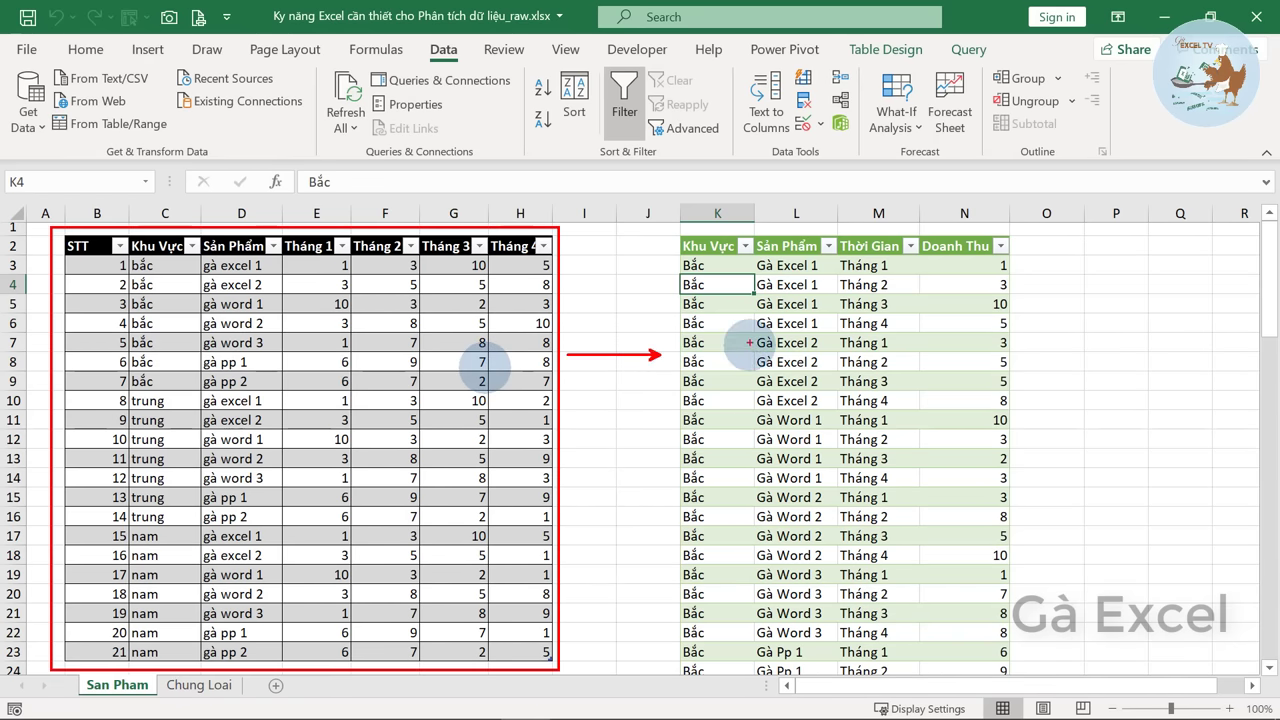
{"action": "left_click_drag", "start_coordinate": [671, 232], "coordinate": [1013, 681]}
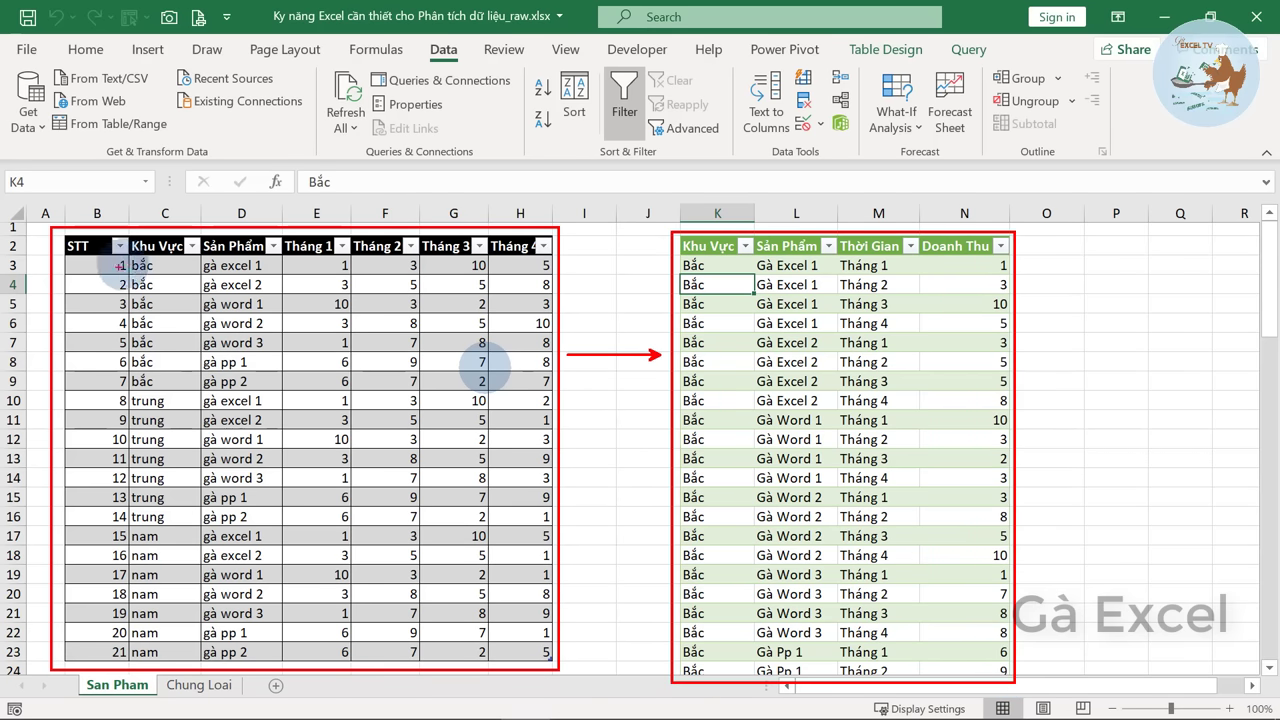
{"action": "mouse_move", "coordinate": [82, 285]}
{"action": "left_mouse_down"}
{"action": "mouse_move", "coordinate": [102, 328]}
{"action": "mouse_move", "coordinate": [88, 328]}
{"action": "left_mouse_up"}
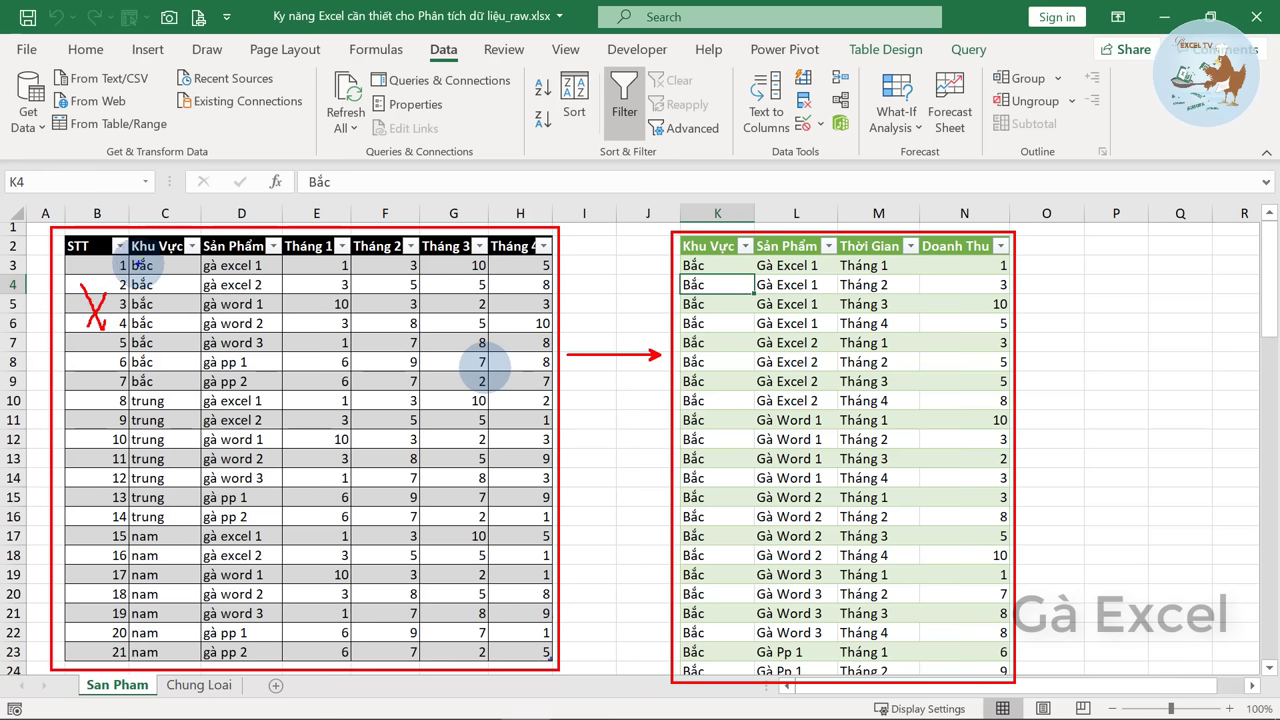
{"action": "left_click_drag", "start_coordinate": [128, 260], "coordinate": [278, 410]}
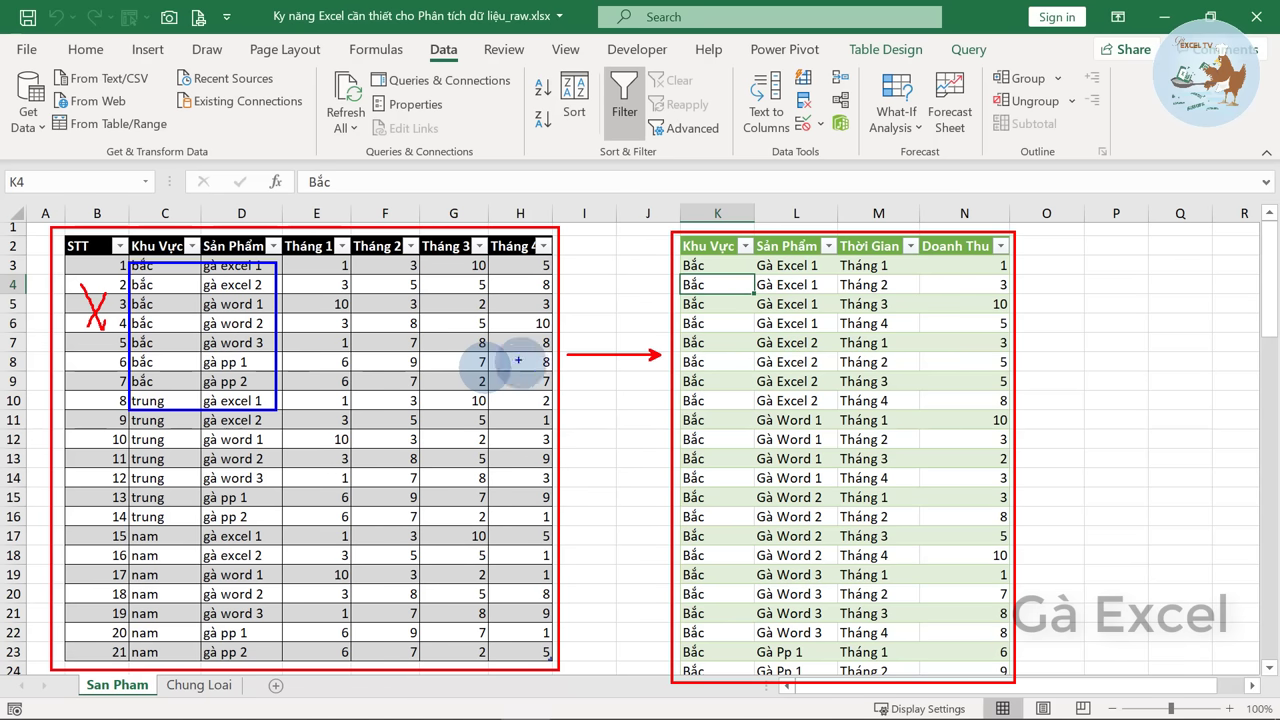
{"action": "left_click_drag", "start_coordinate": [286, 228], "coordinate": [561, 270]}
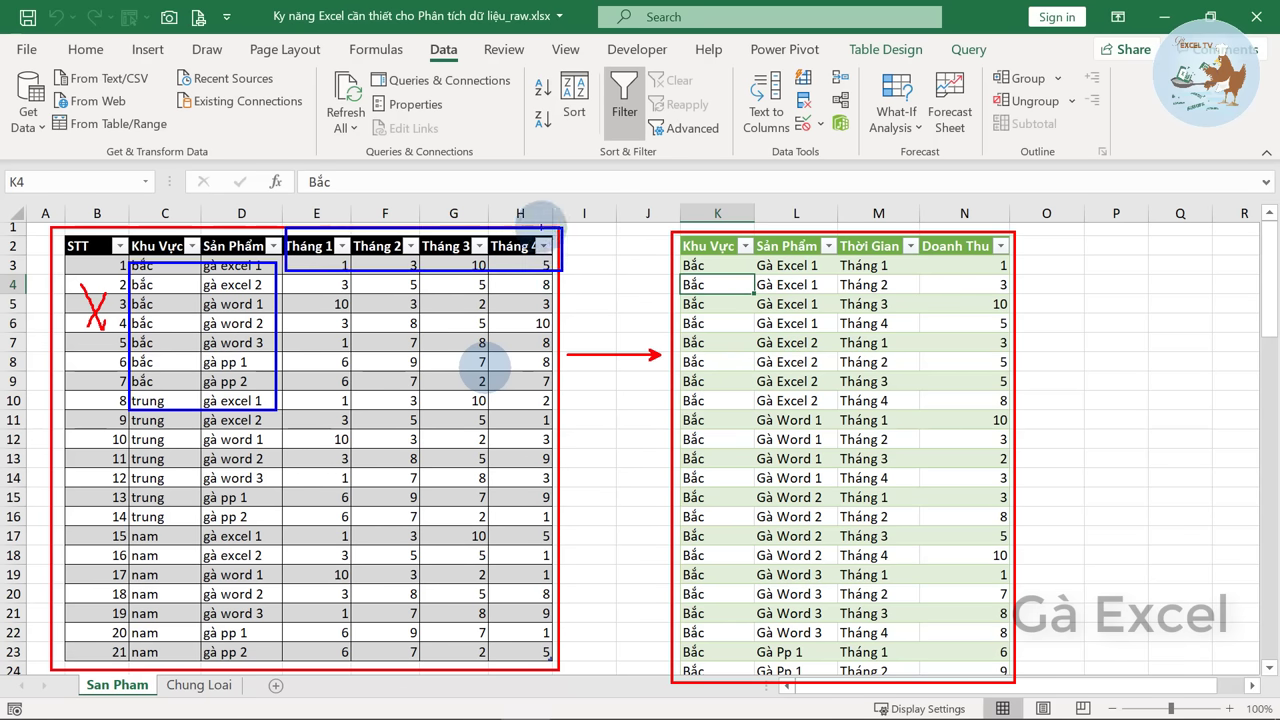
{"action": "left_click_drag", "start_coordinate": [520, 226], "coordinate": [853, 304]}
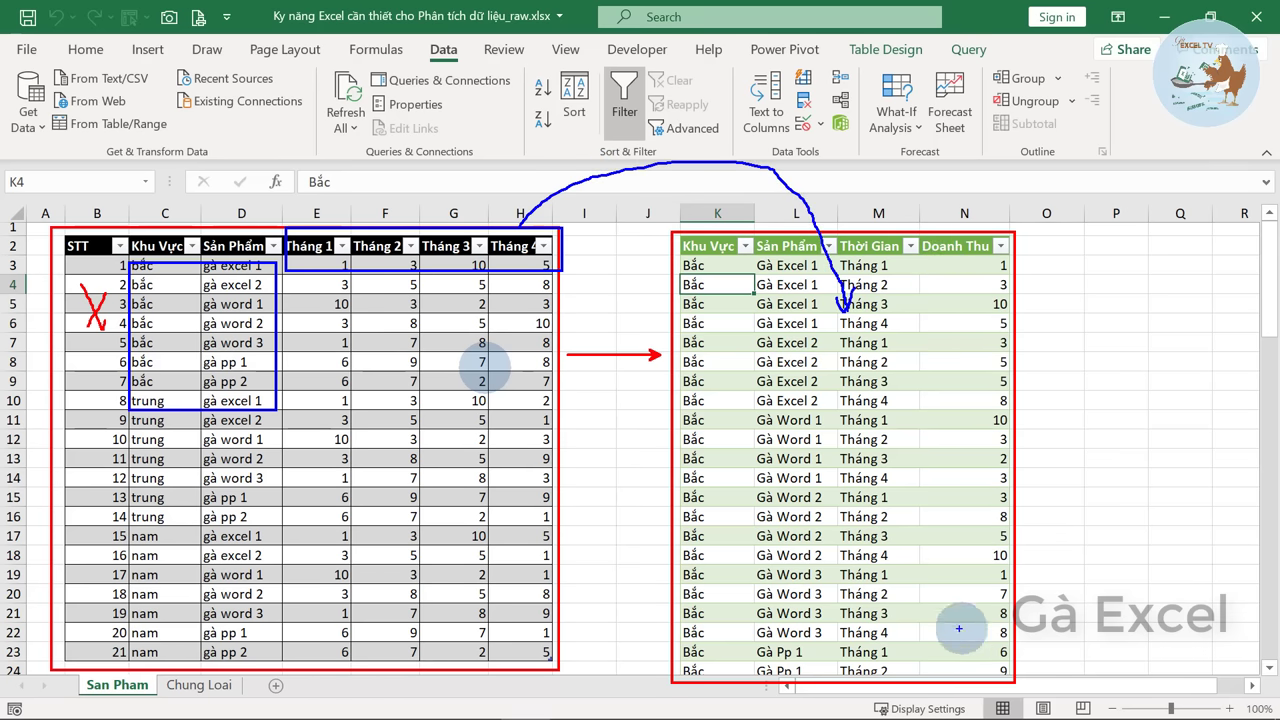
{"action": "key", "text": "Escape"}
{"action": "left_click", "coordinate": [886, 420]}
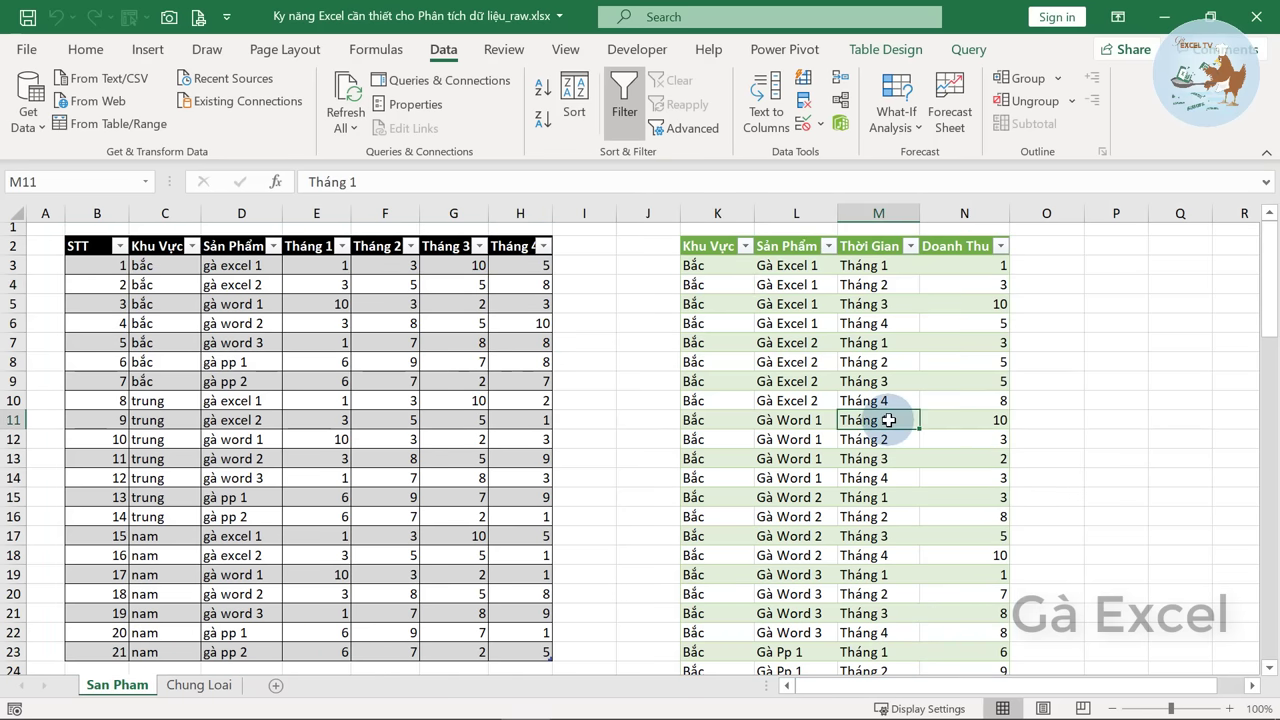
Add a Tháng 5 header in I2 and fill the column with =RANDBETWEEN(1,10).
{"action": "left_click", "coordinate": [586, 250]}
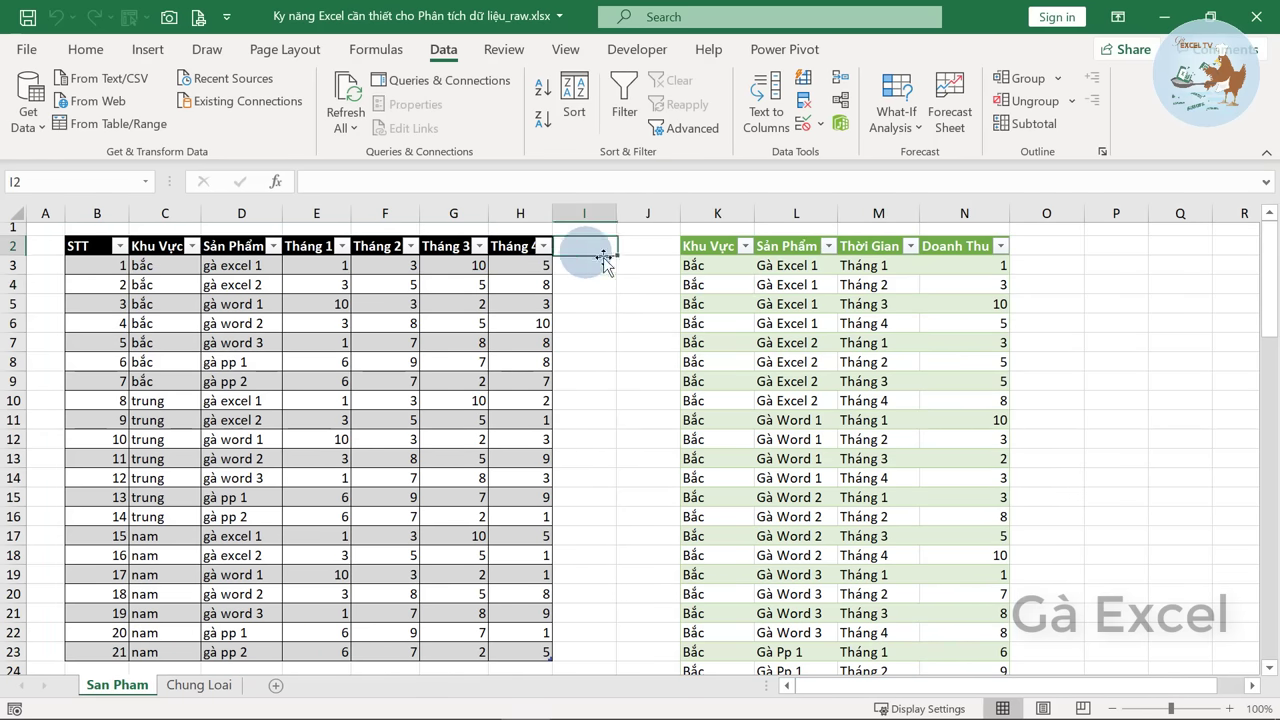
{"action": "type", "text": "Than"}
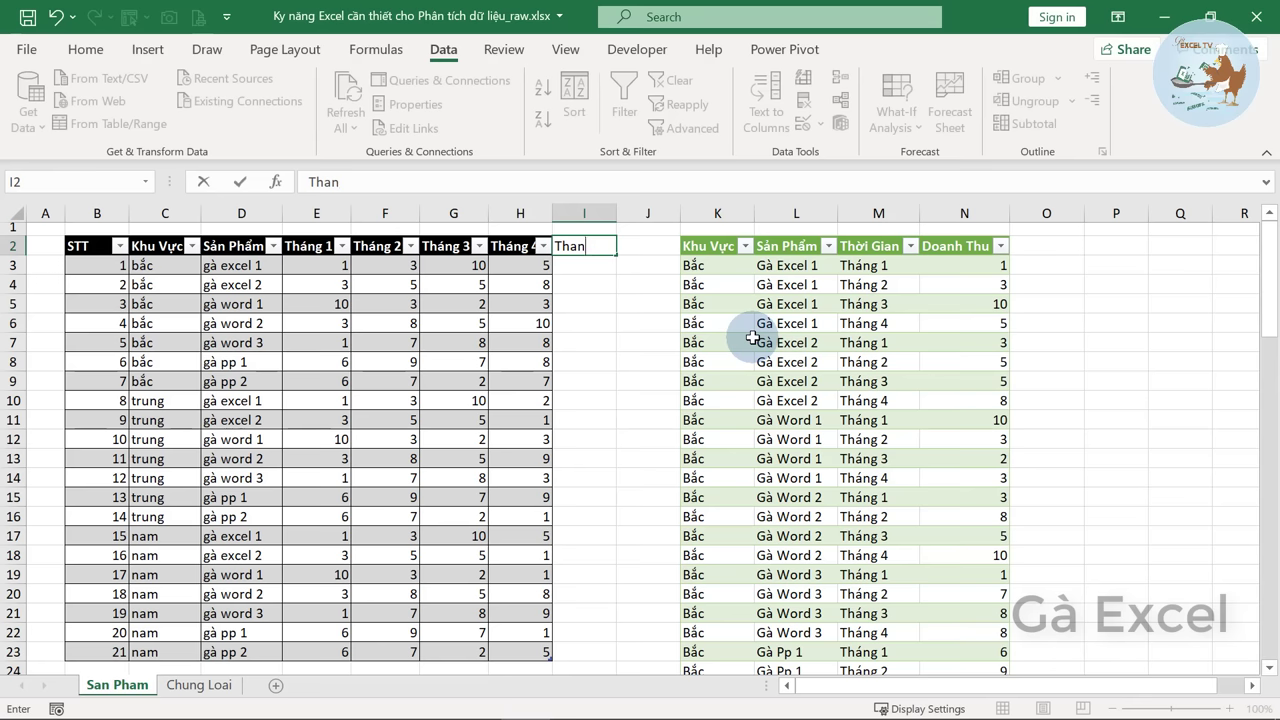
{"action": "key", "text": "Return"}
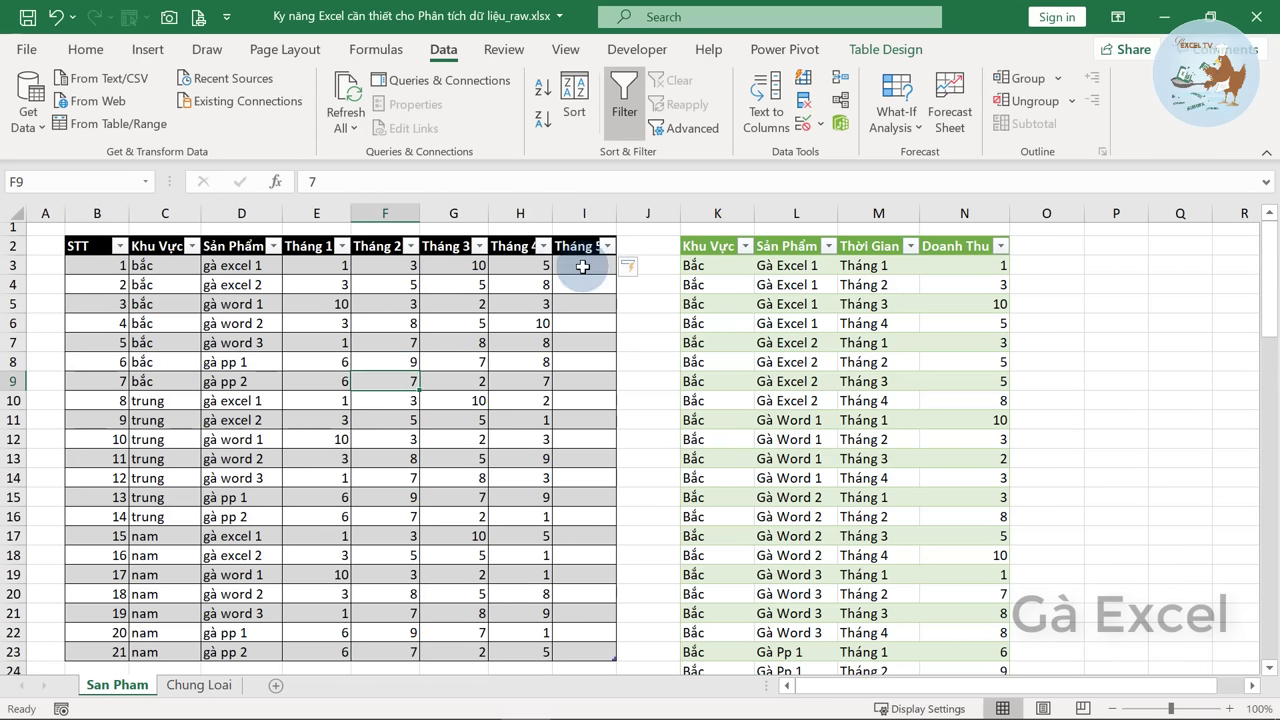
{"action": "type", "text": "=r"}
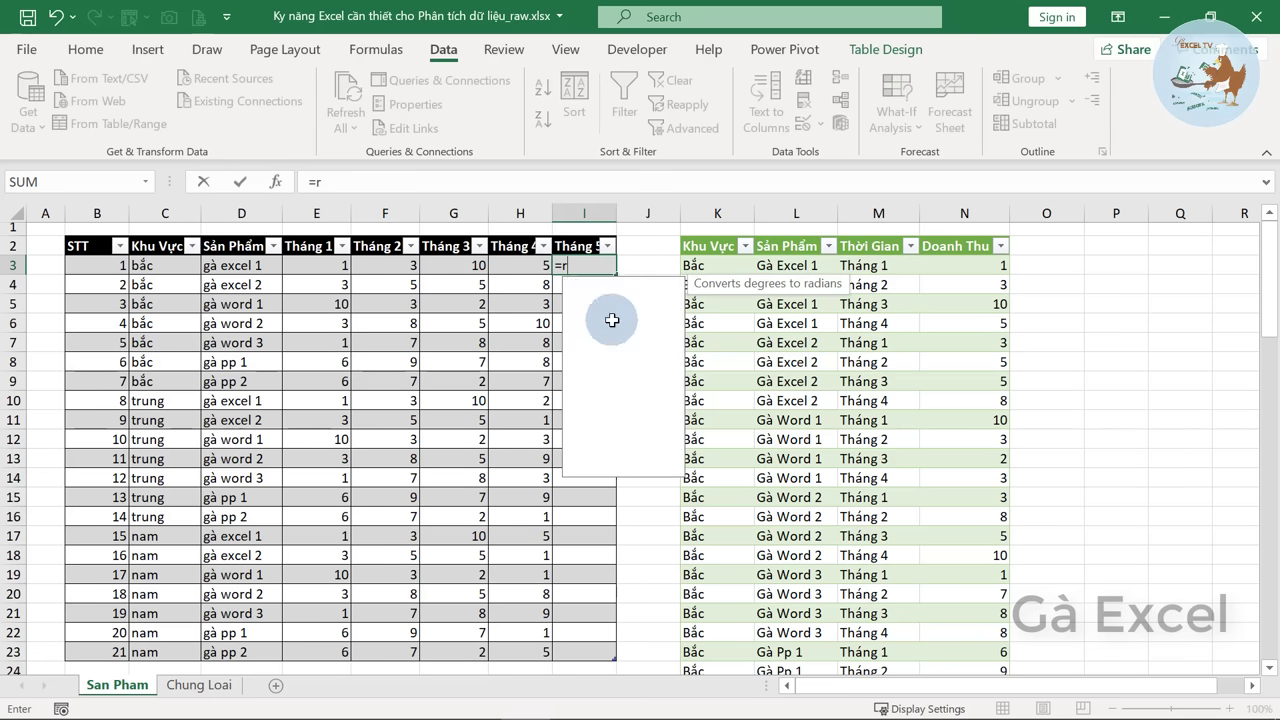
{"action": "type", "text": "an"}
{"action": "double_click", "coordinate": [611, 319]}
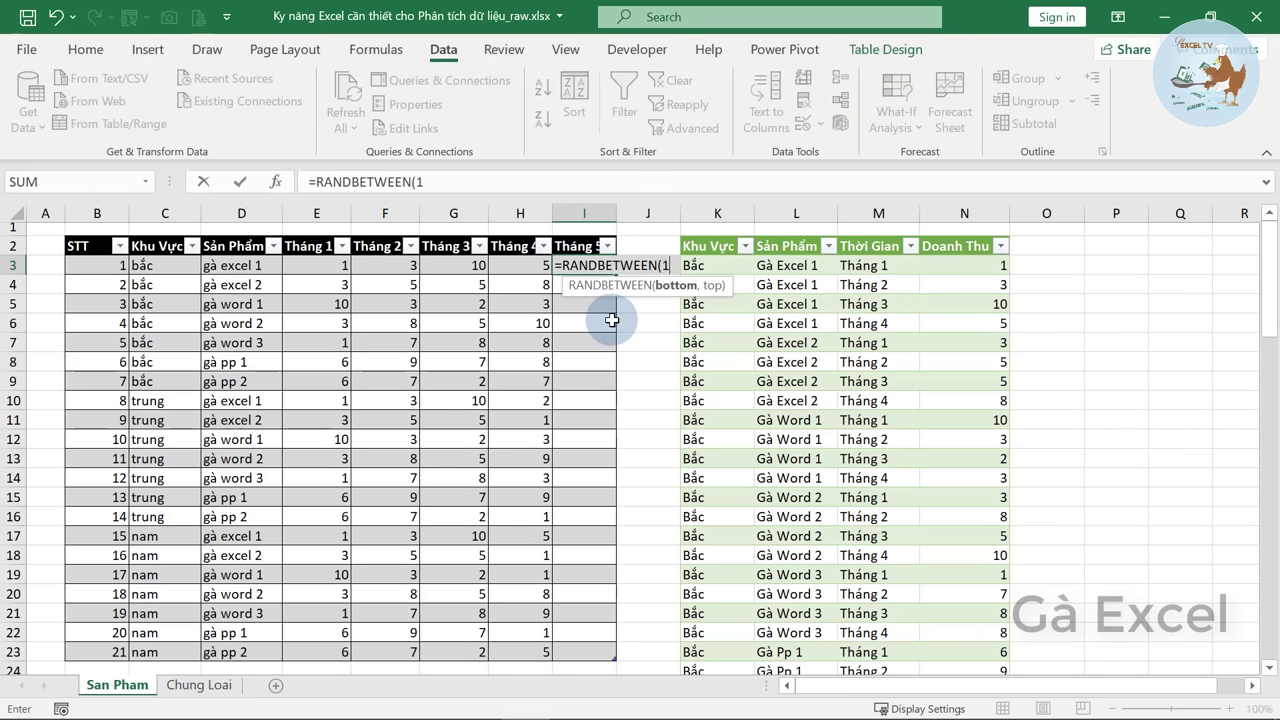
{"action": "type", "text": ",10)"}
{"action": "key", "text": "Return"}
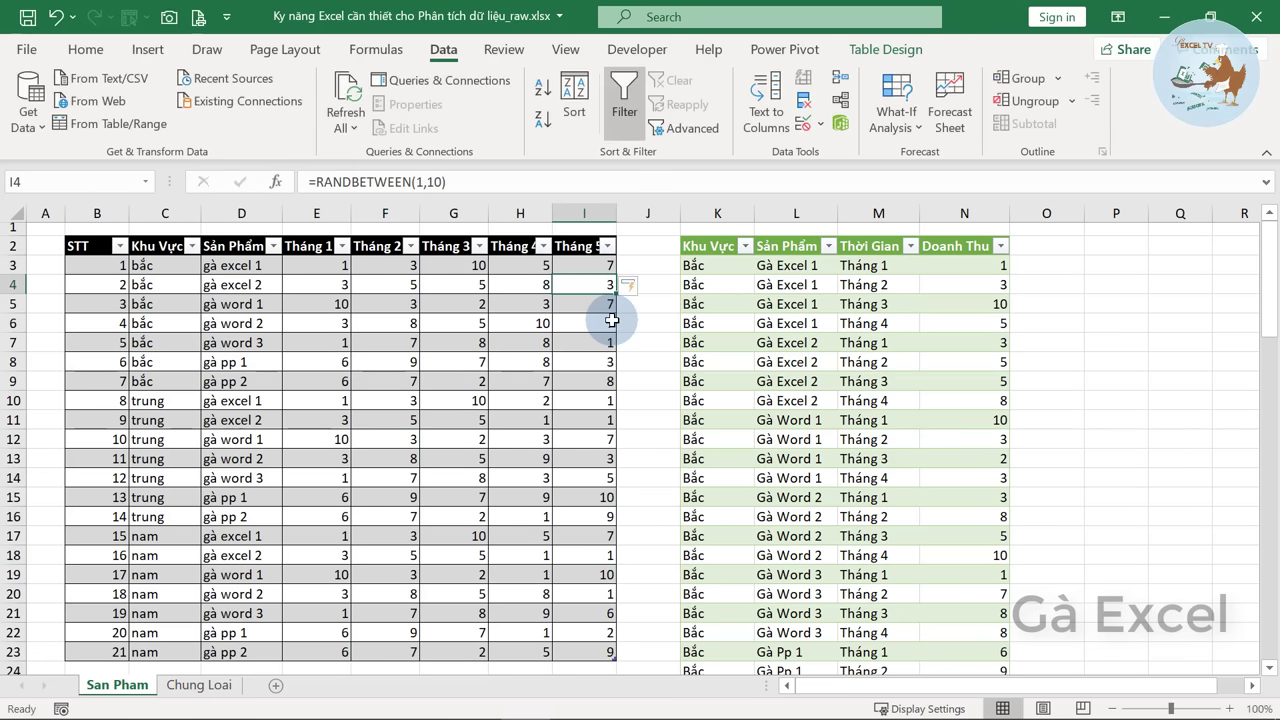
{"action": "key", "text": "Up"}
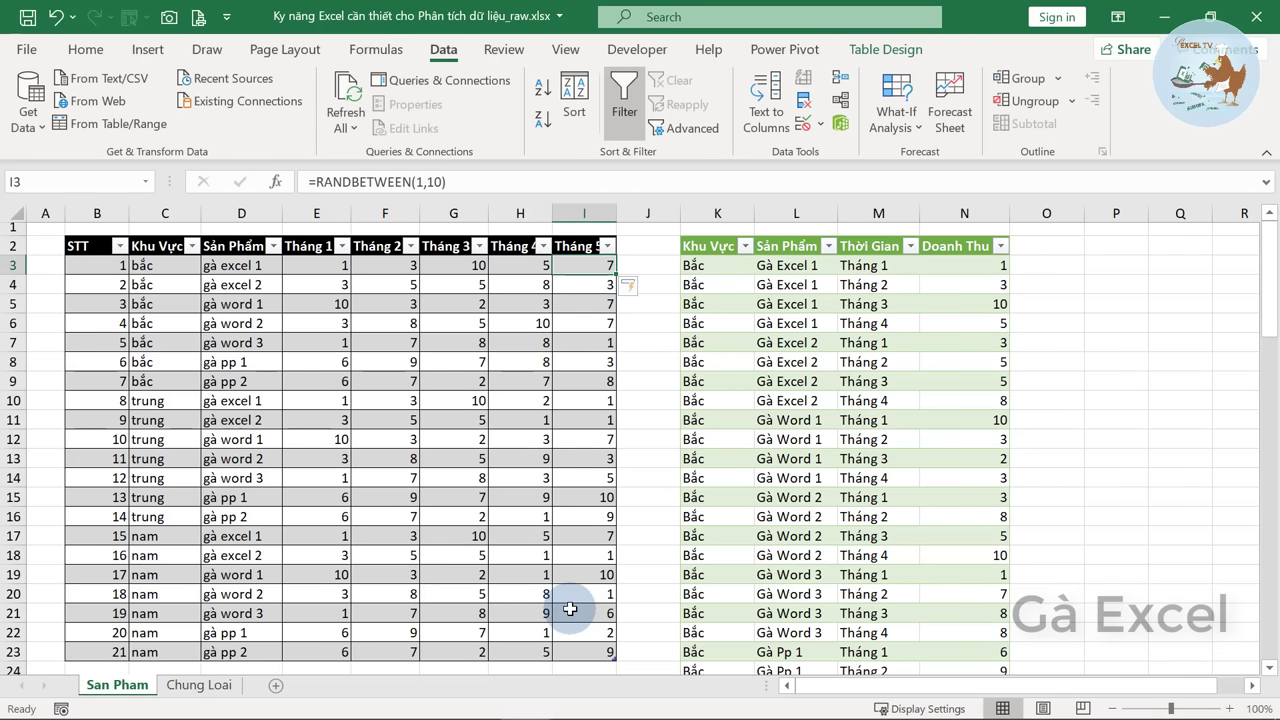
Copy I3:I23 and paste it back over itself as values to fix the numbers.
{"action": "key", "text": "ctrl+shift+Down"}
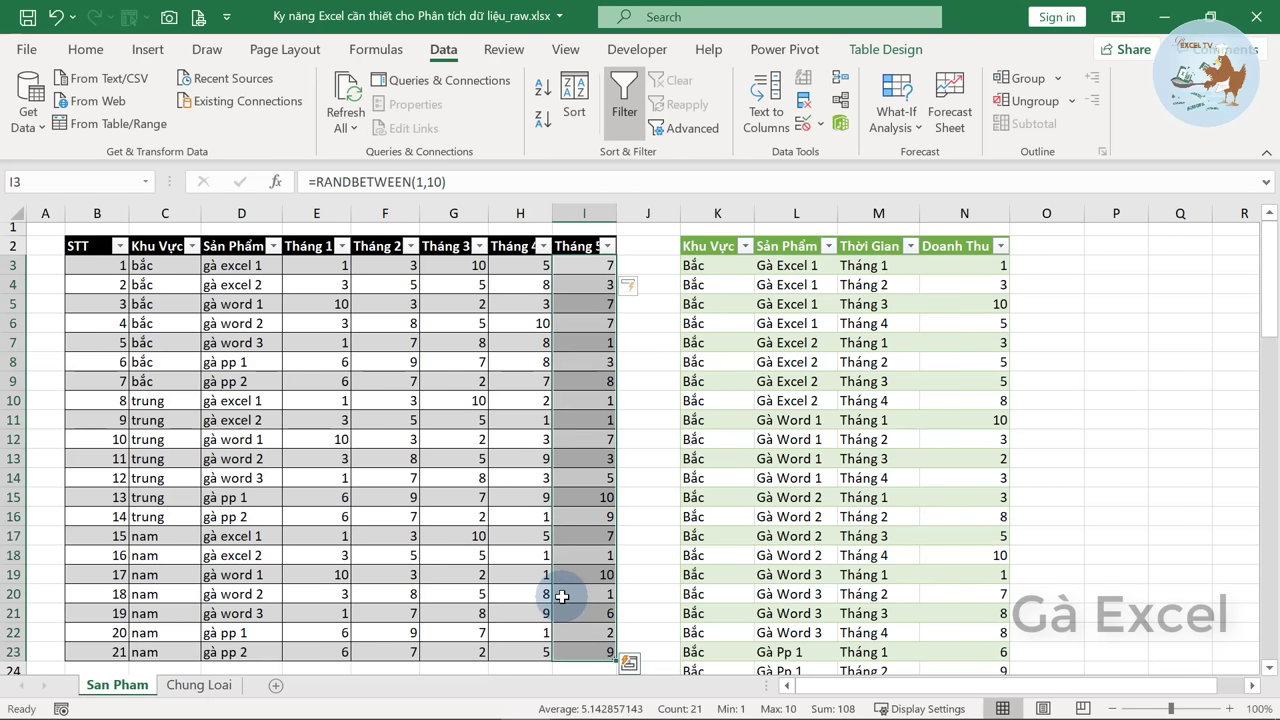
{"action": "key", "text": "ctrl+c"}
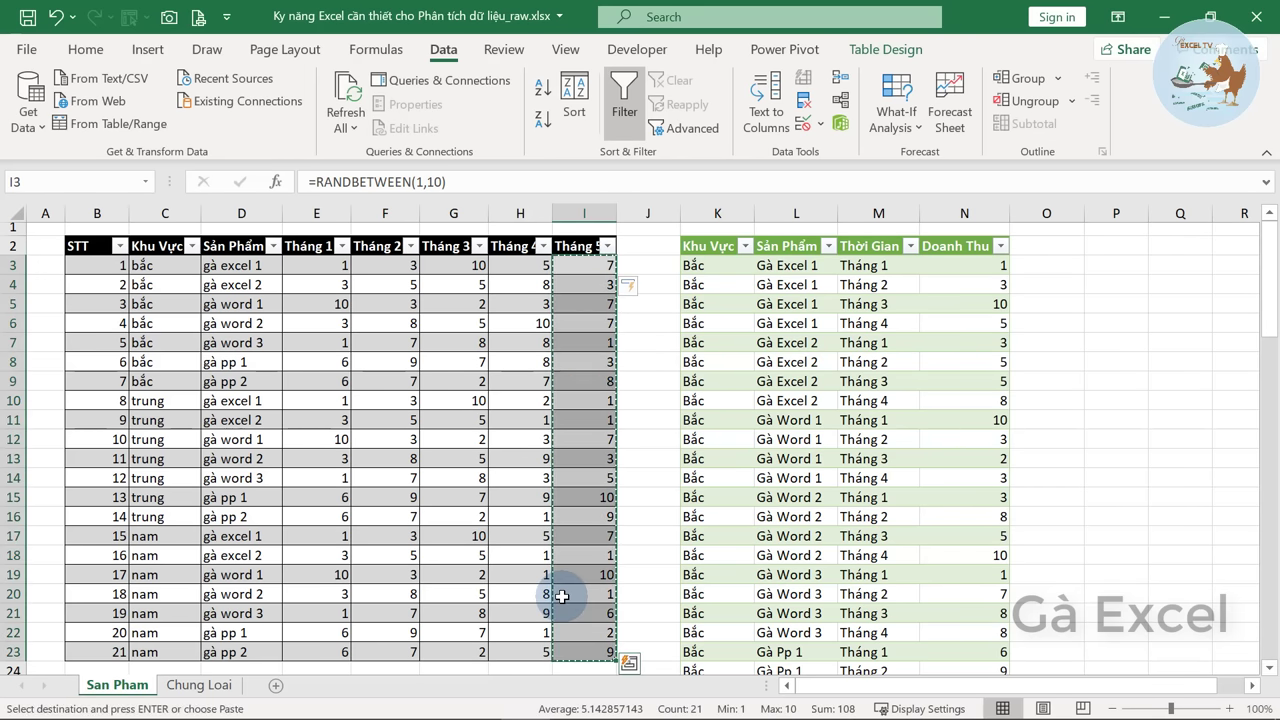
{"action": "right_click", "coordinate": [569, 437]}
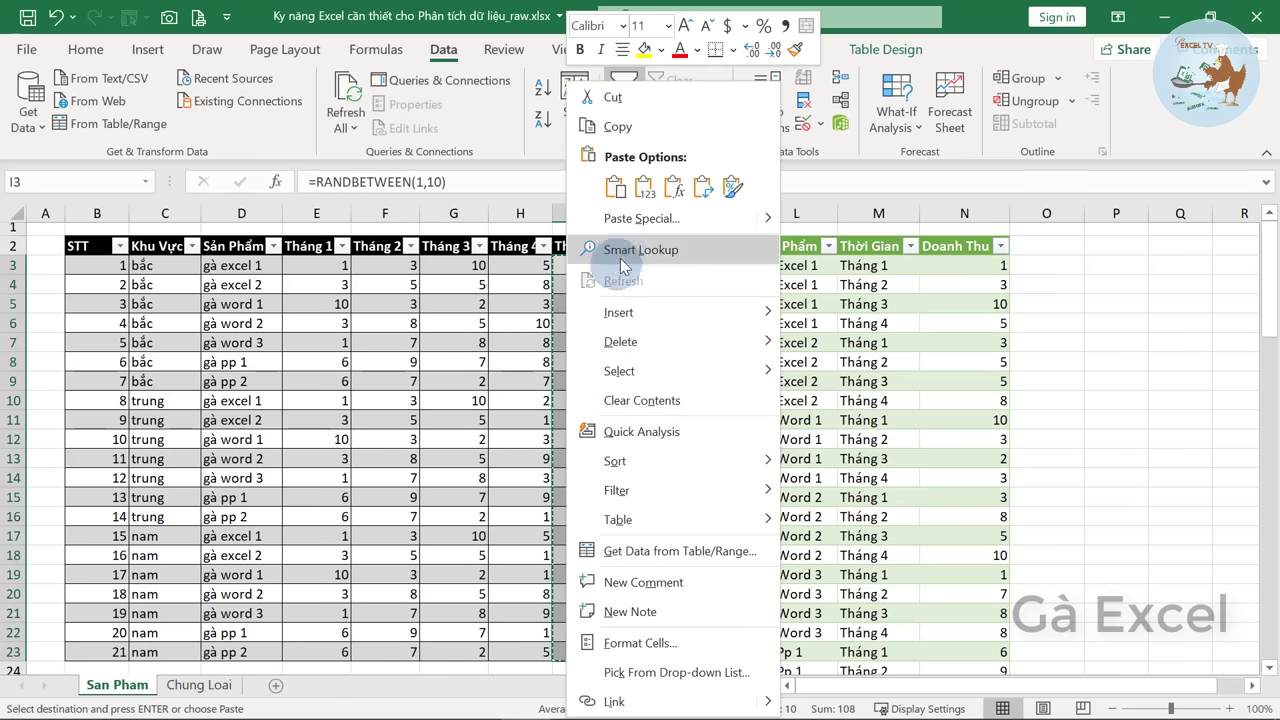
{"action": "left_click", "coordinate": [632, 220]}
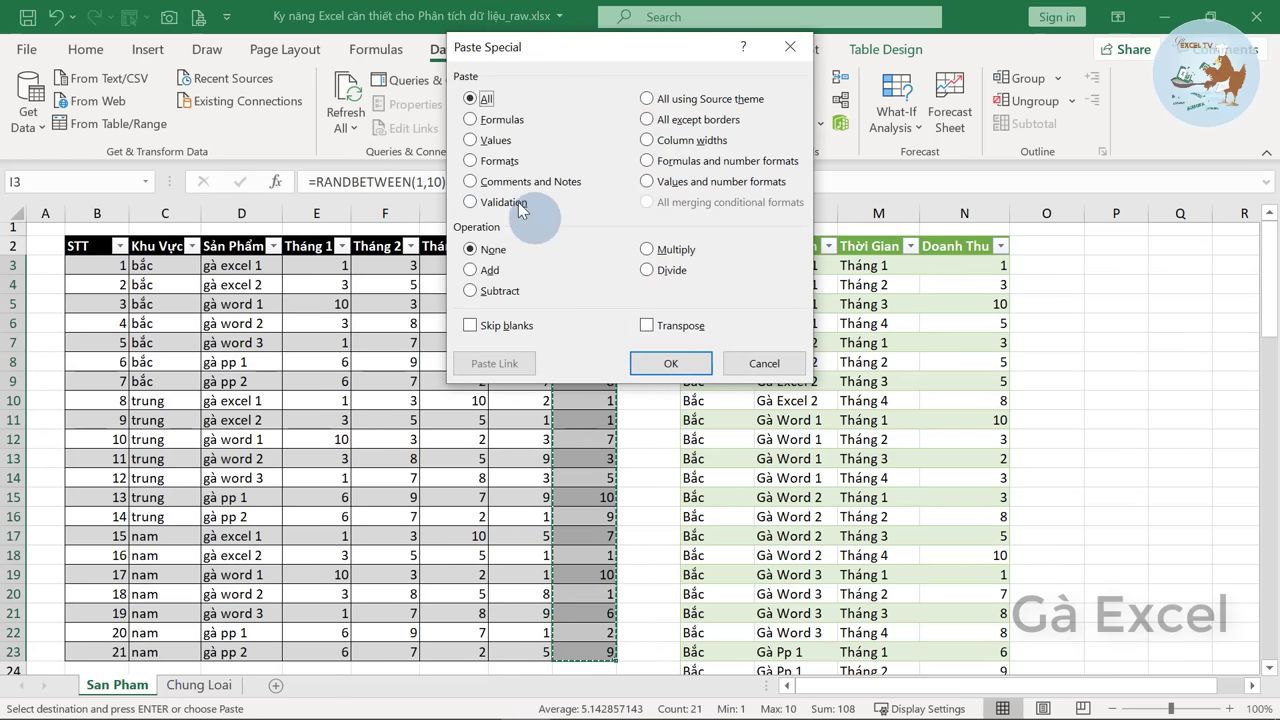
{"action": "left_click", "coordinate": [495, 141]}
{"action": "left_click", "coordinate": [670, 363]}
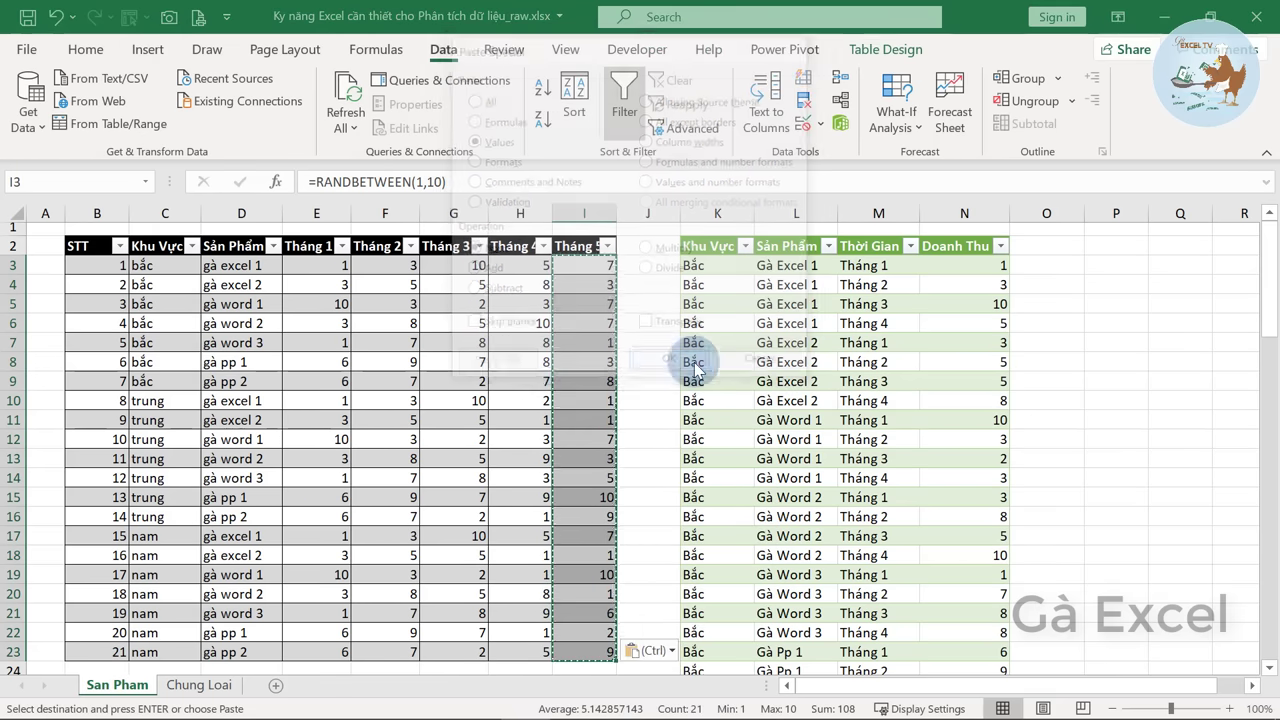
{"action": "left_click", "coordinate": [534, 399]}
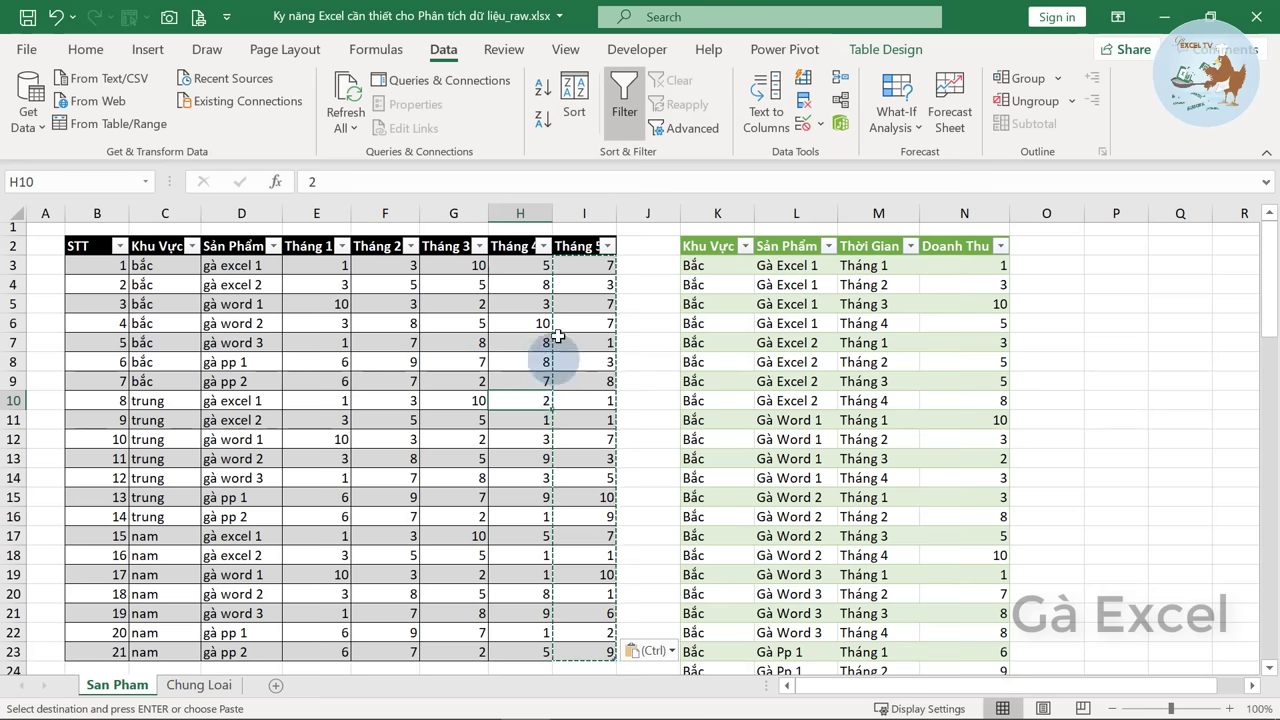
Select a few cells in the query output table.
{"action": "left_click", "coordinate": [860, 323]}
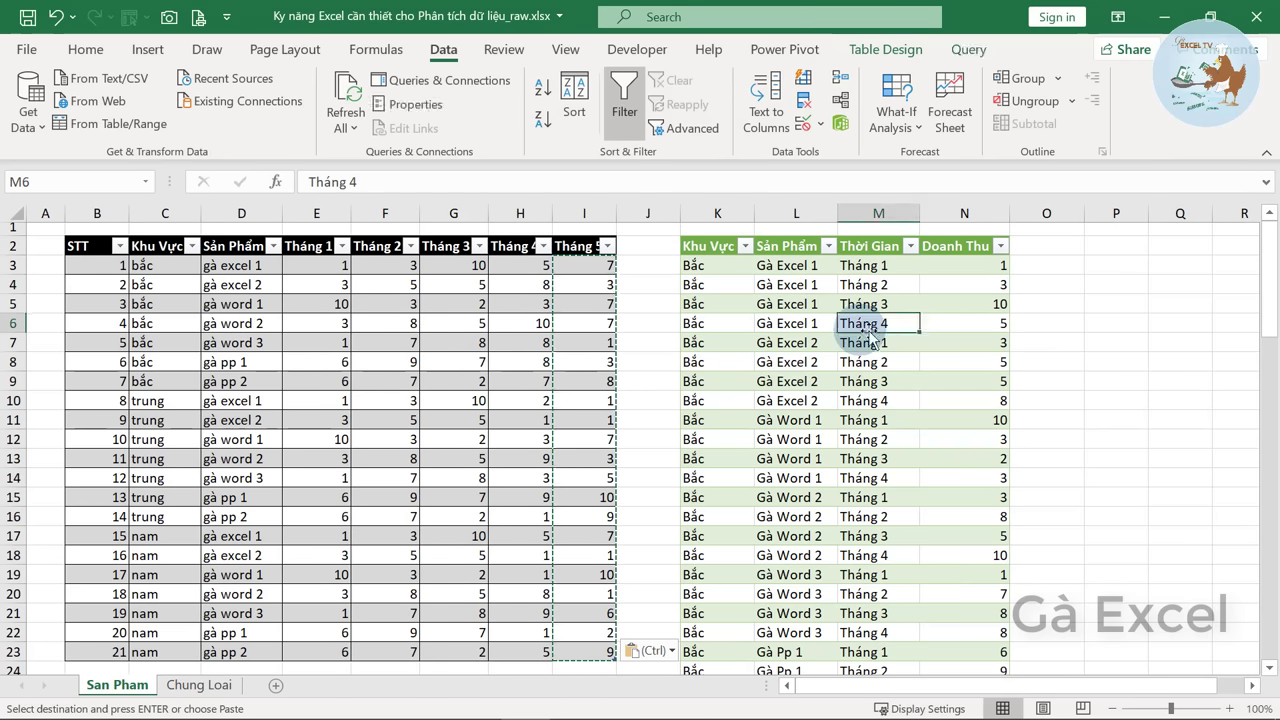
{"action": "left_click", "coordinate": [972, 305]}
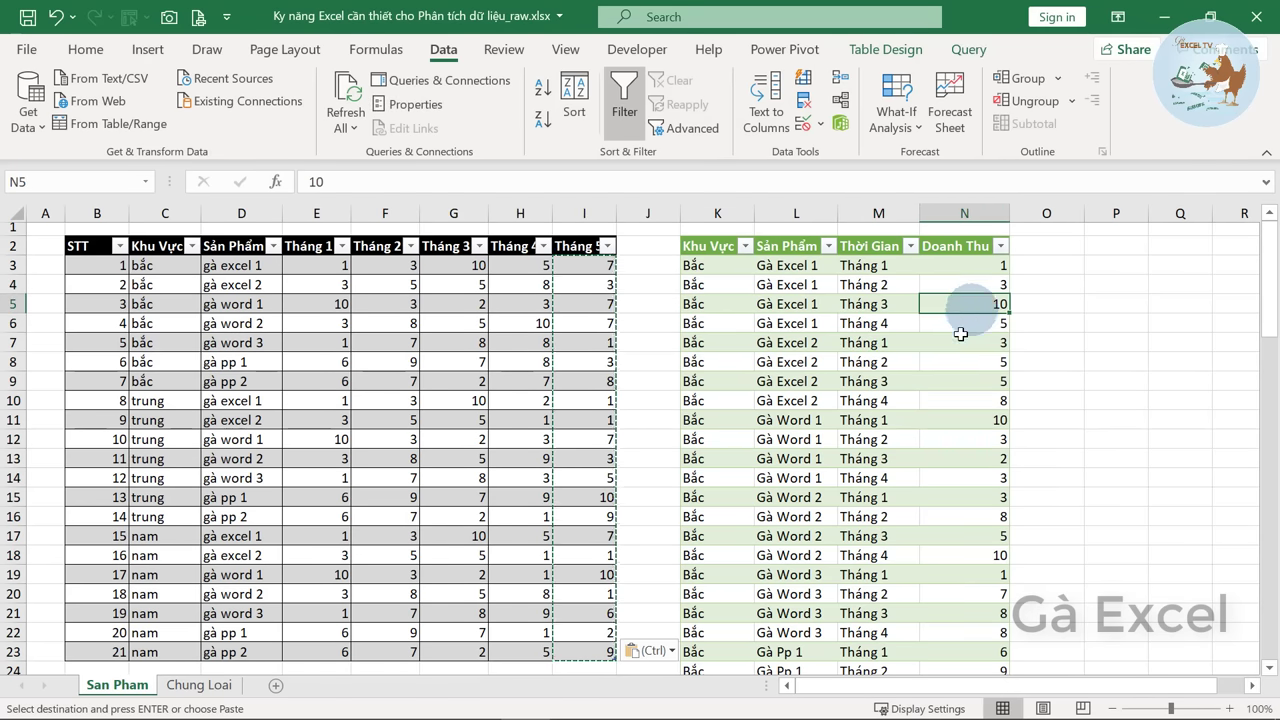
{"action": "left_click", "coordinate": [828, 364]}
{"action": "left_click", "coordinate": [848, 364]}
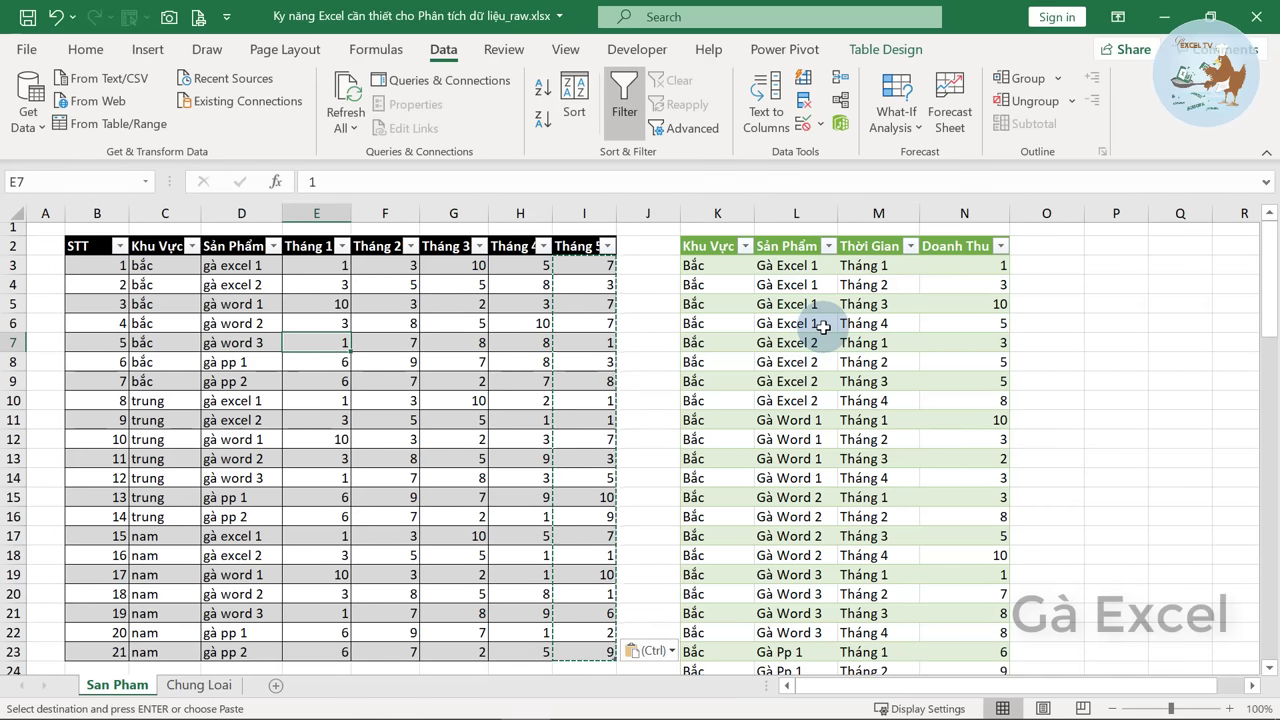
{"action": "left_click", "coordinate": [826, 323]}
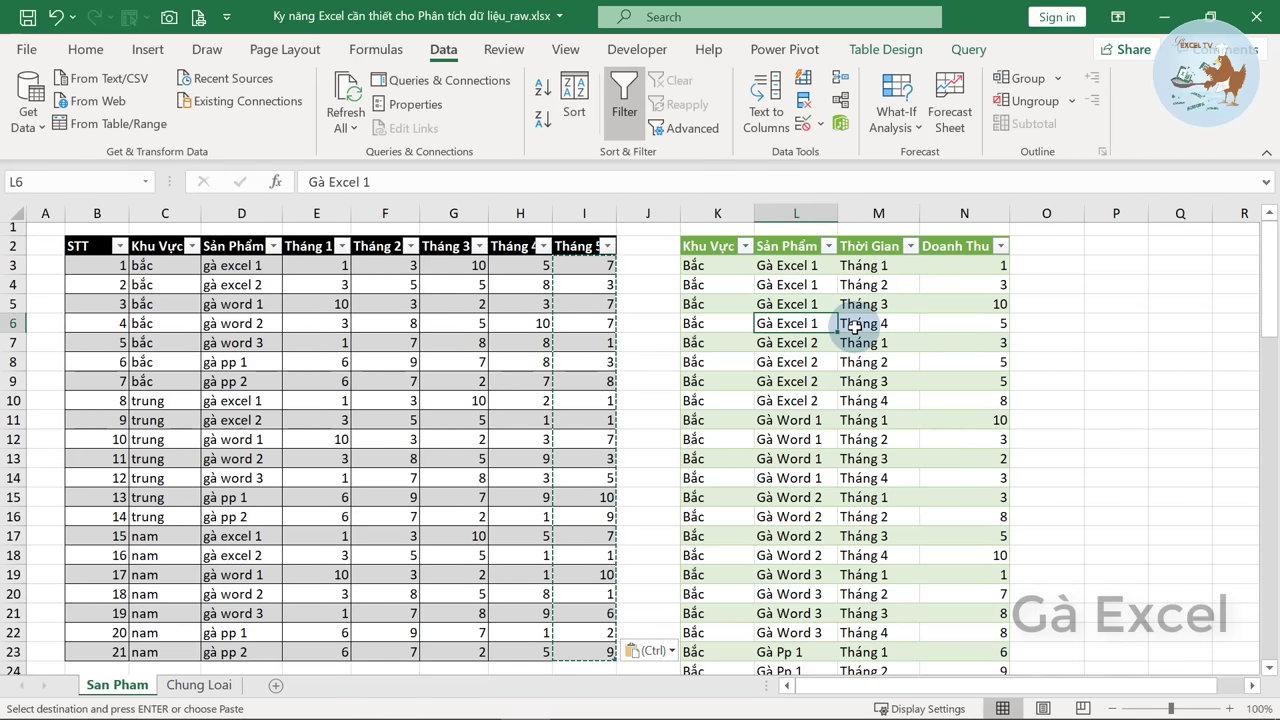
Open Queries & Connections to check tblSanPham's 84 loaded rows, then select C3:C17.
{"action": "right_click", "coordinate": [797, 333]}
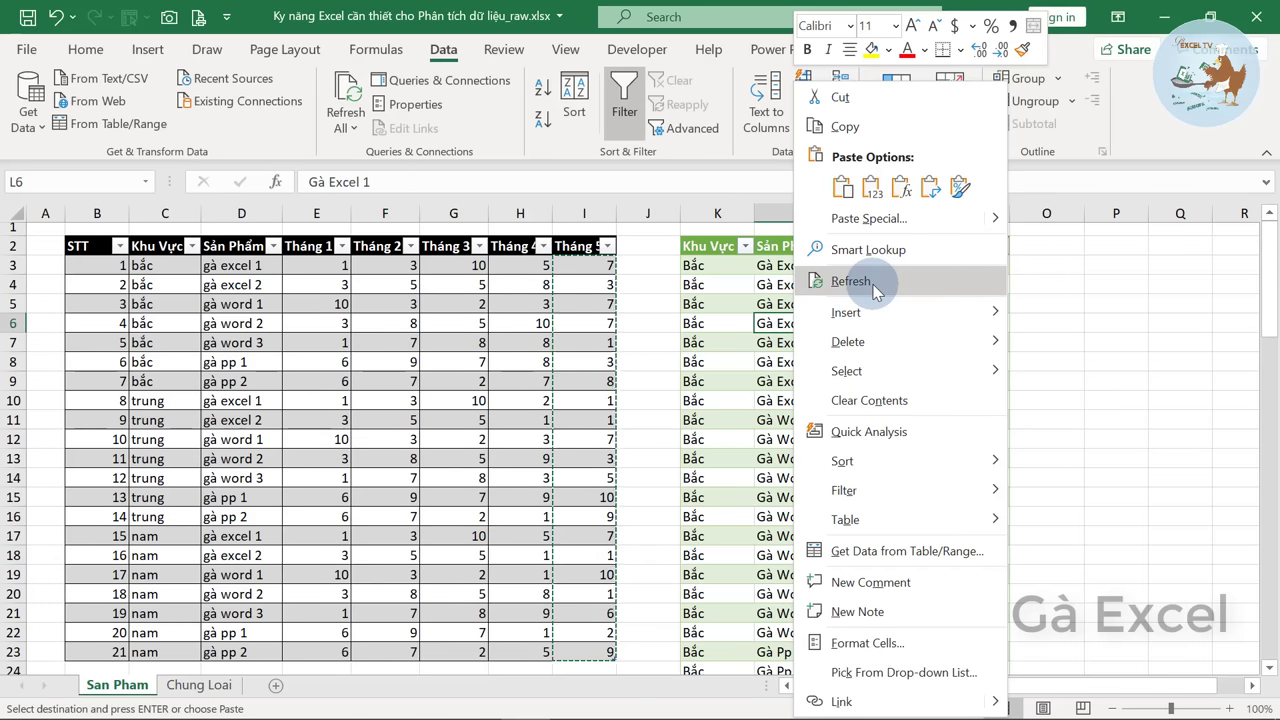
{"action": "left_click", "coordinate": [745, 295]}
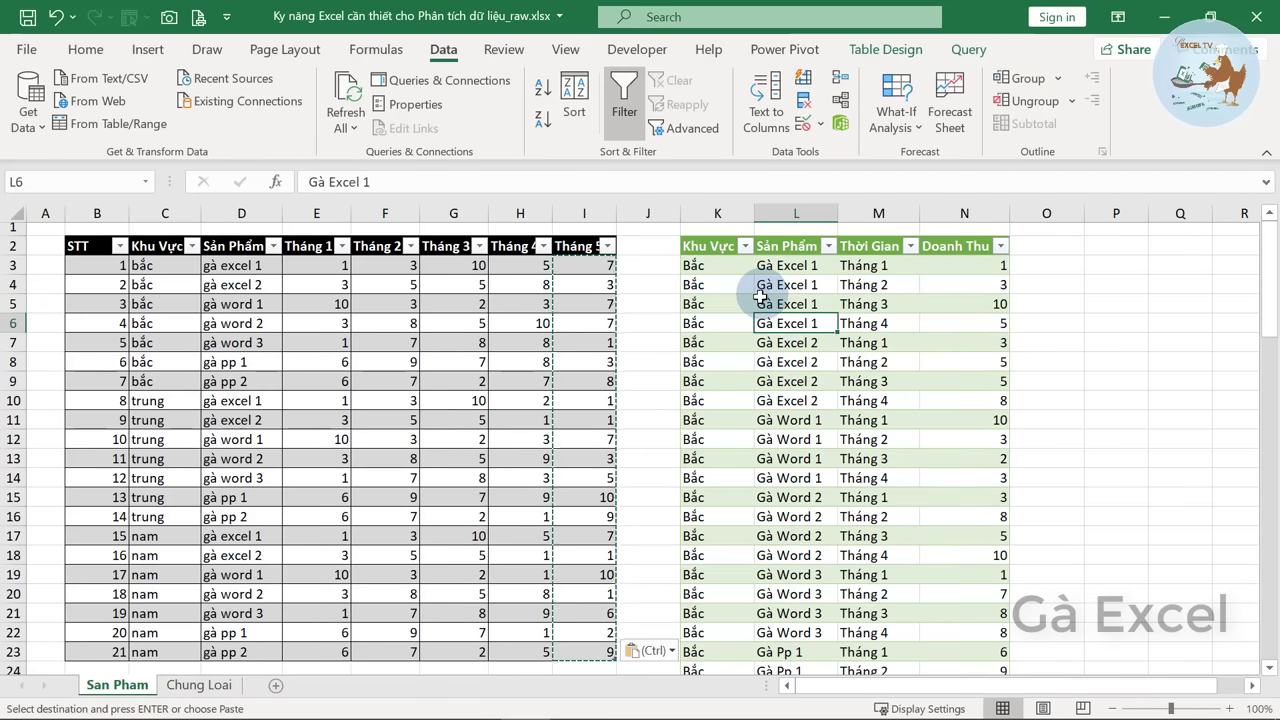
{"action": "left_click", "coordinate": [418, 88]}
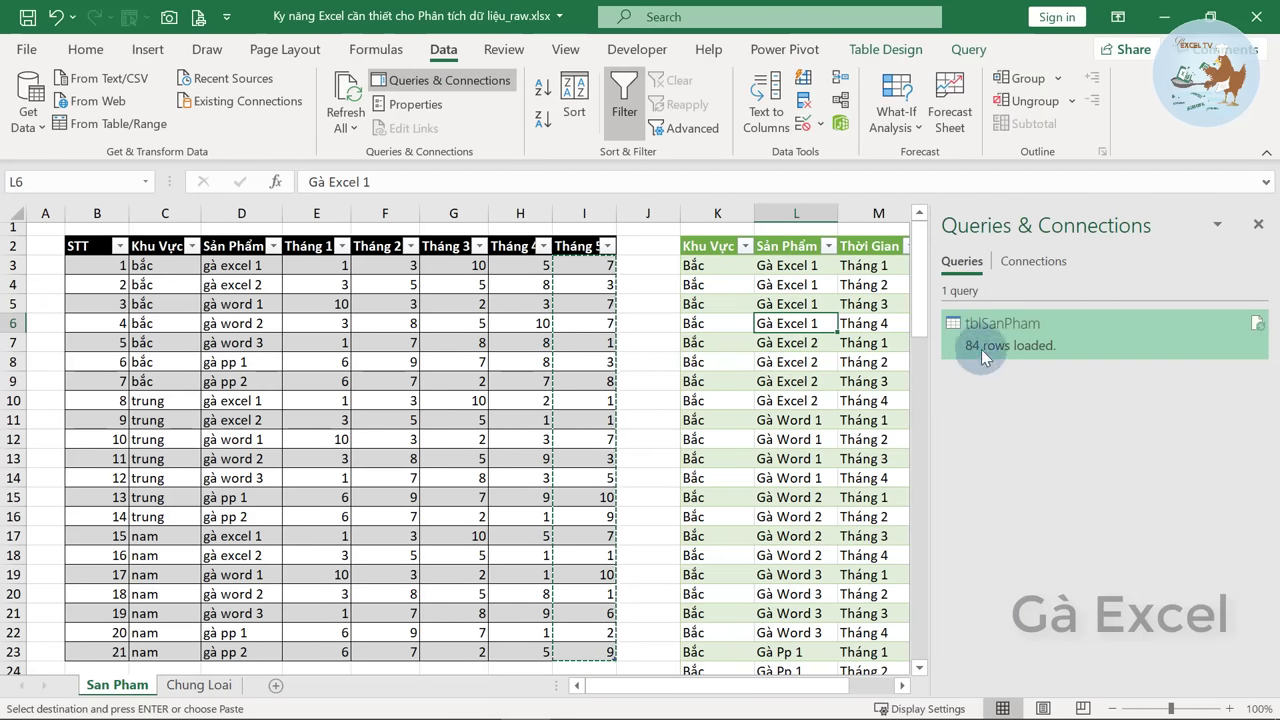
{"action": "mouse_move", "coordinate": [971, 360]}
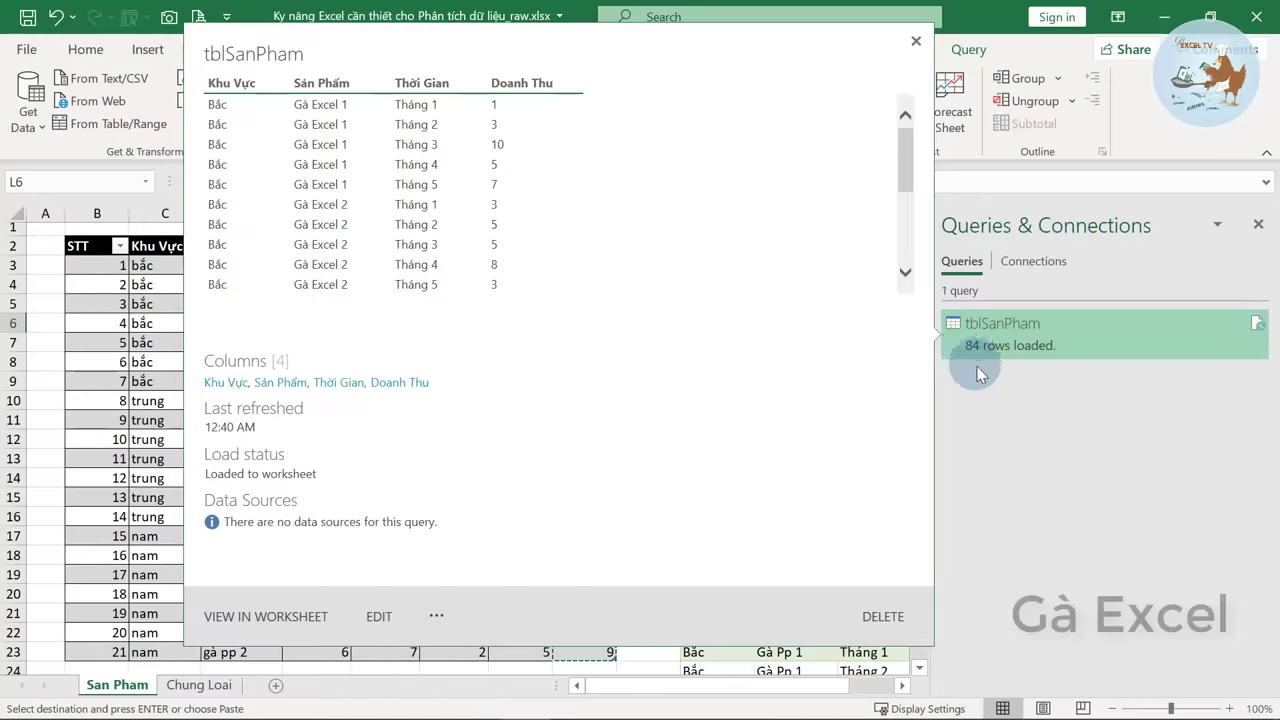
{"action": "left_click", "coordinate": [122, 285]}
{"action": "left_click_drag", "start_coordinate": [150, 262], "coordinate": [172, 543]}
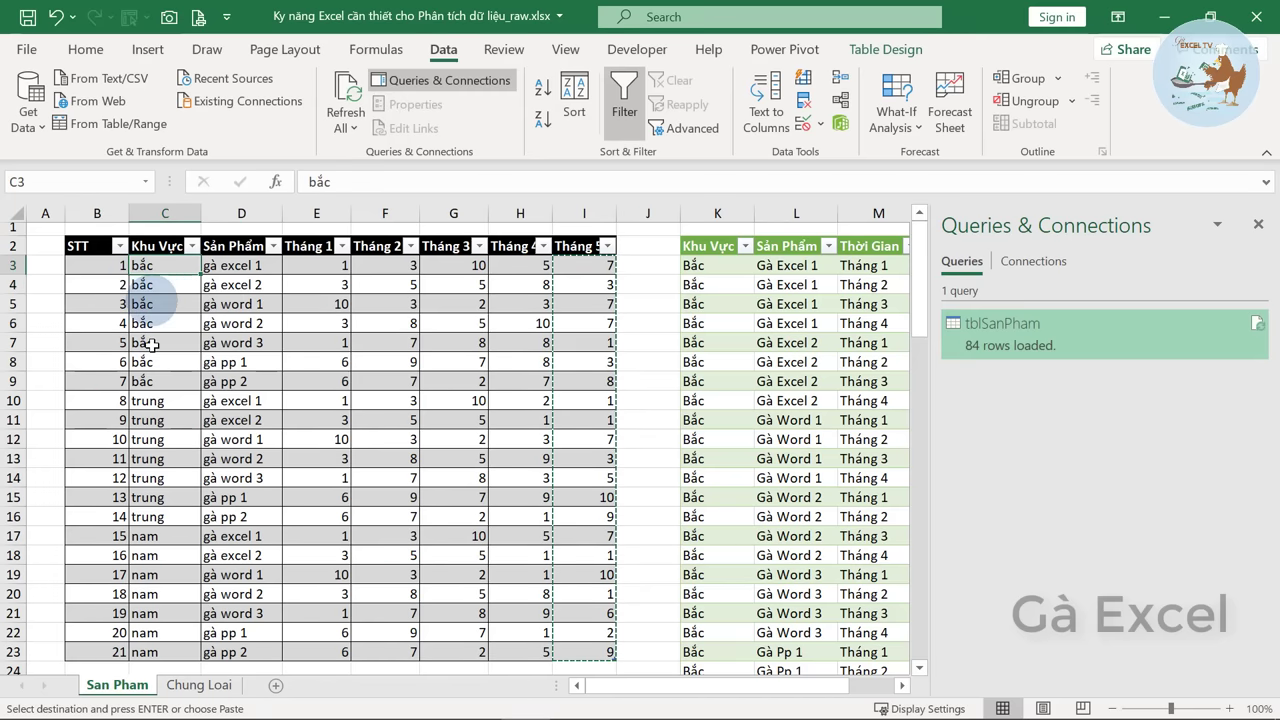
{"action": "left_click_drag", "start_coordinate": [173, 543], "coordinate": [173, 543]}
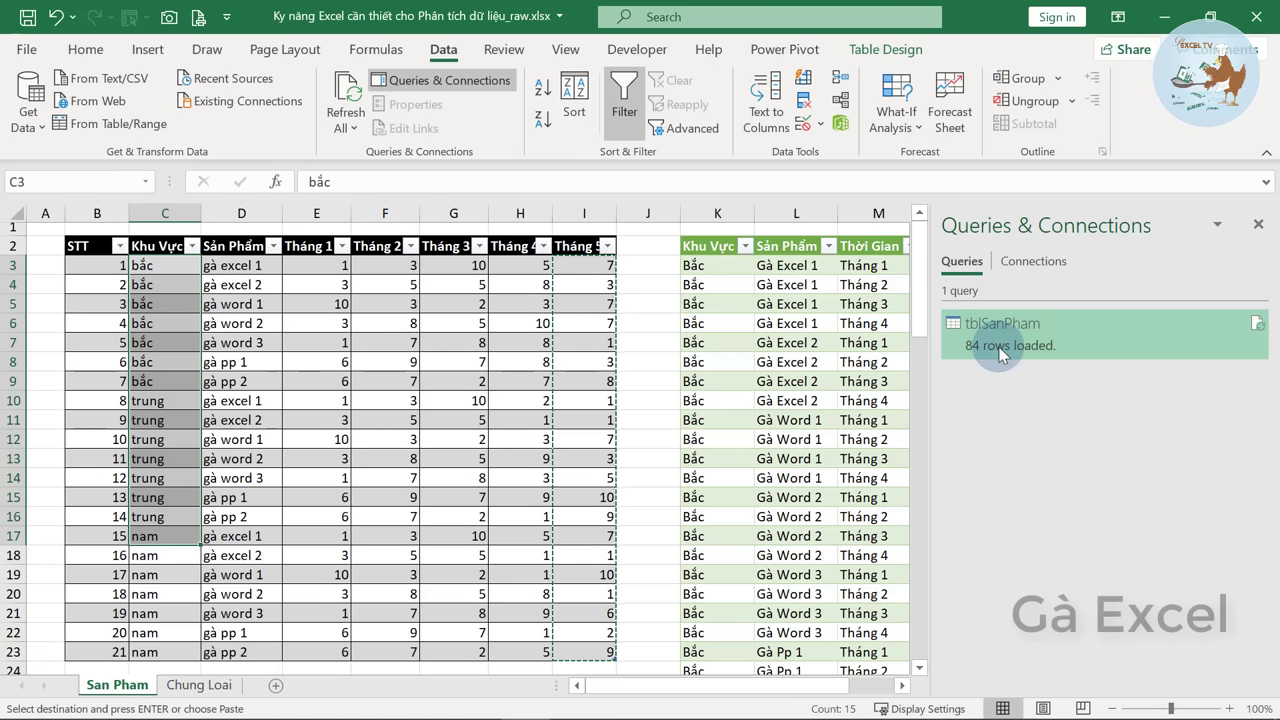
Refresh the query output table so tblSanPham reloads 105 rows, including Tháng 5 entries.
{"action": "left_click", "coordinate": [805, 343]}
{"action": "right_click", "coordinate": [805, 343]}
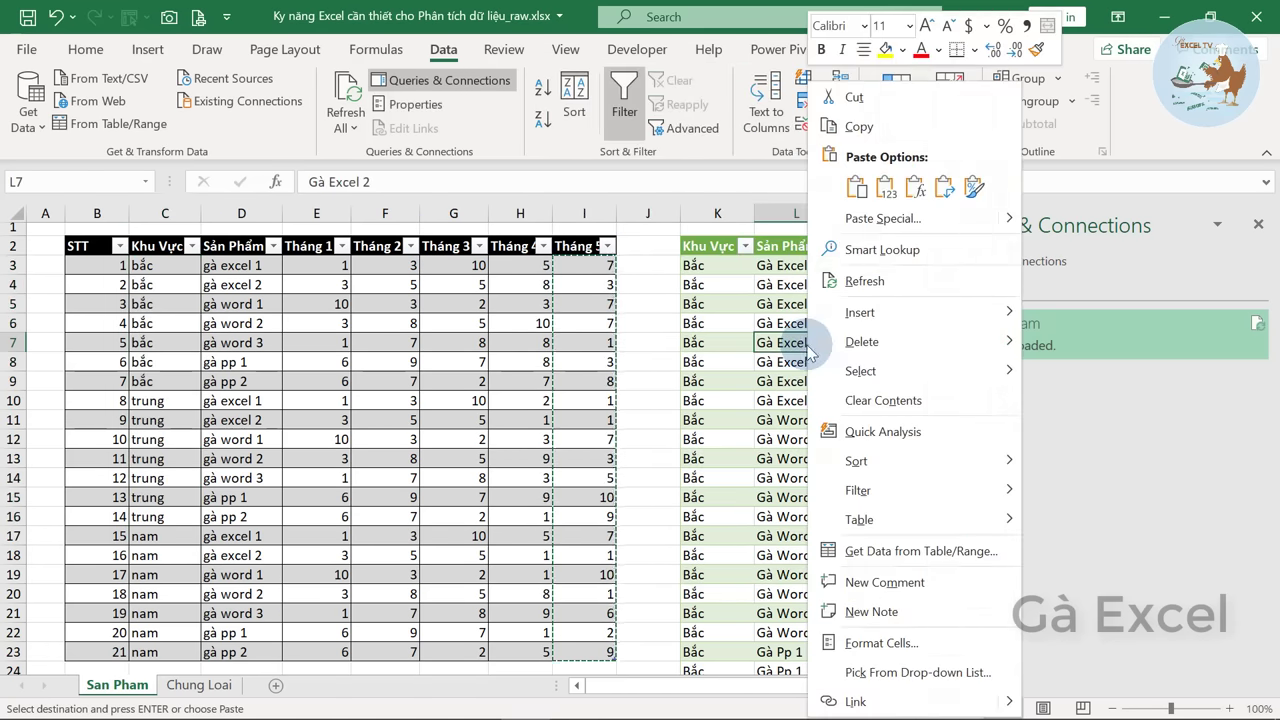
{"action": "left_click", "coordinate": [866, 282]}
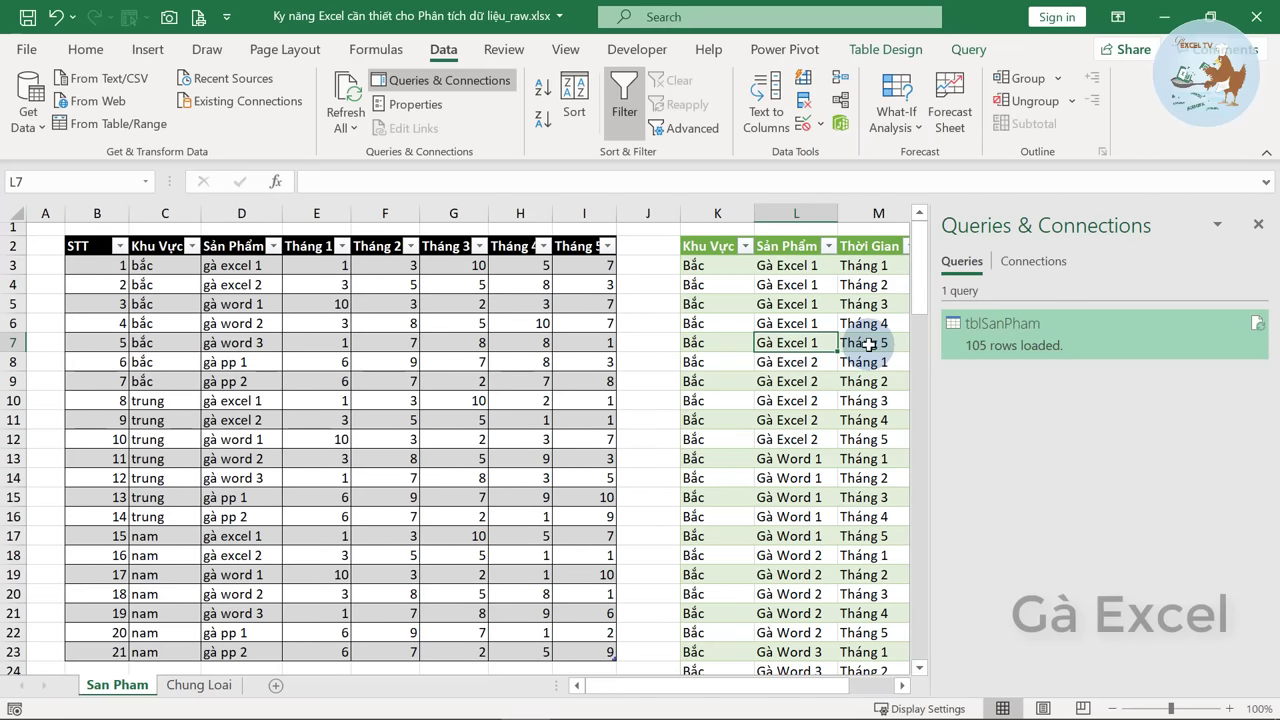
{"action": "left_click", "coordinate": [868, 343]}
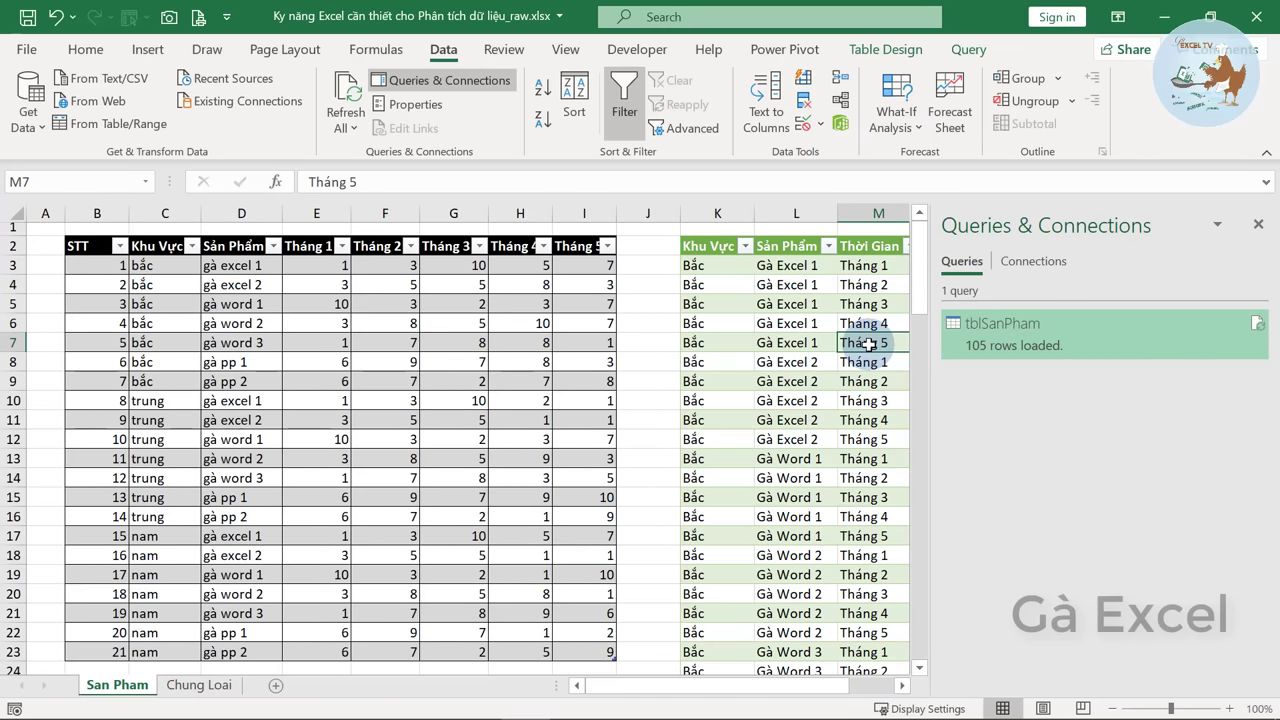
{"action": "left_click", "coordinate": [863, 439], "text": "ctrl"}
{"action": "left_click", "coordinate": [863, 538], "text": "ctrl"}
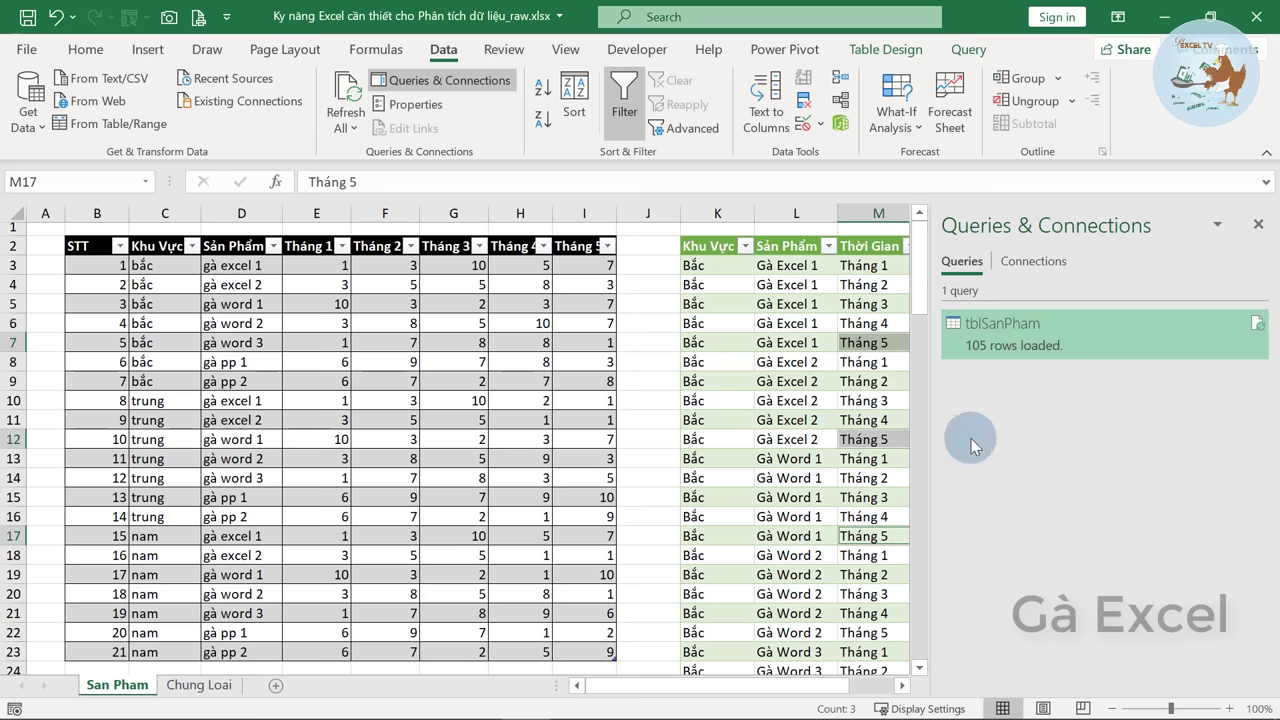
{"action": "mouse_move", "coordinate": [1003, 363]}
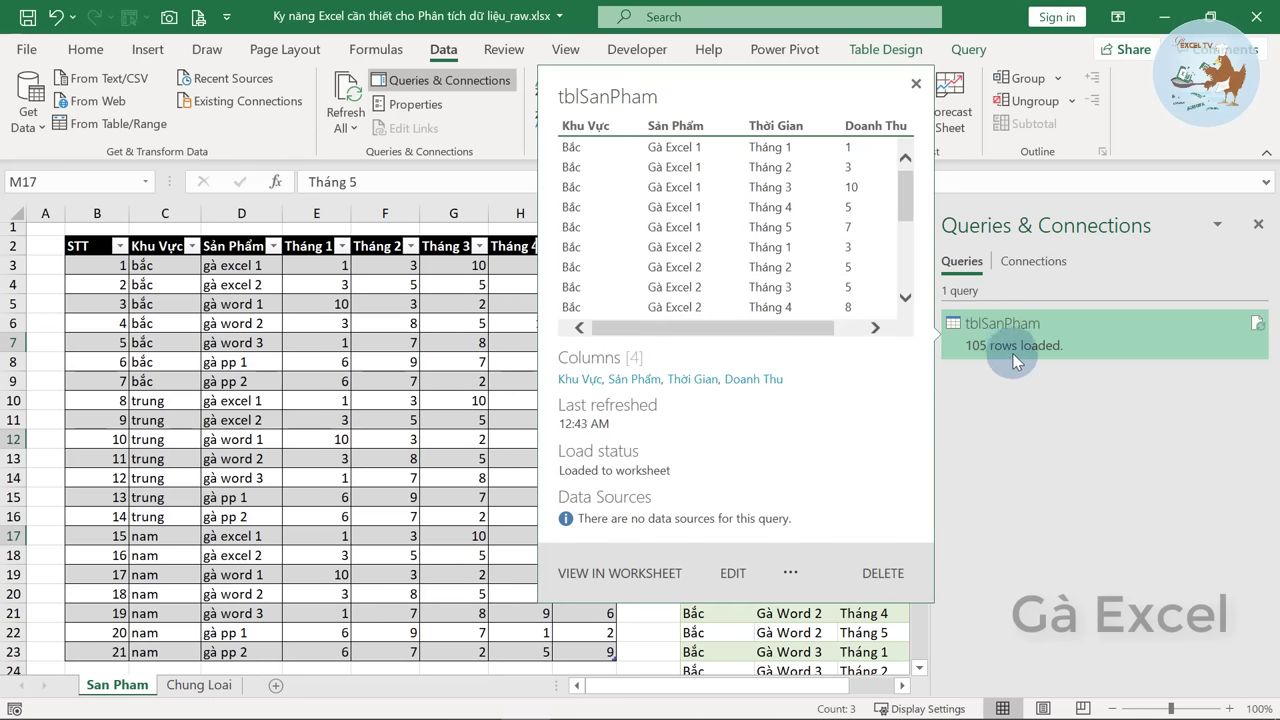
{"action": "left_click", "coordinate": [771, 435]}
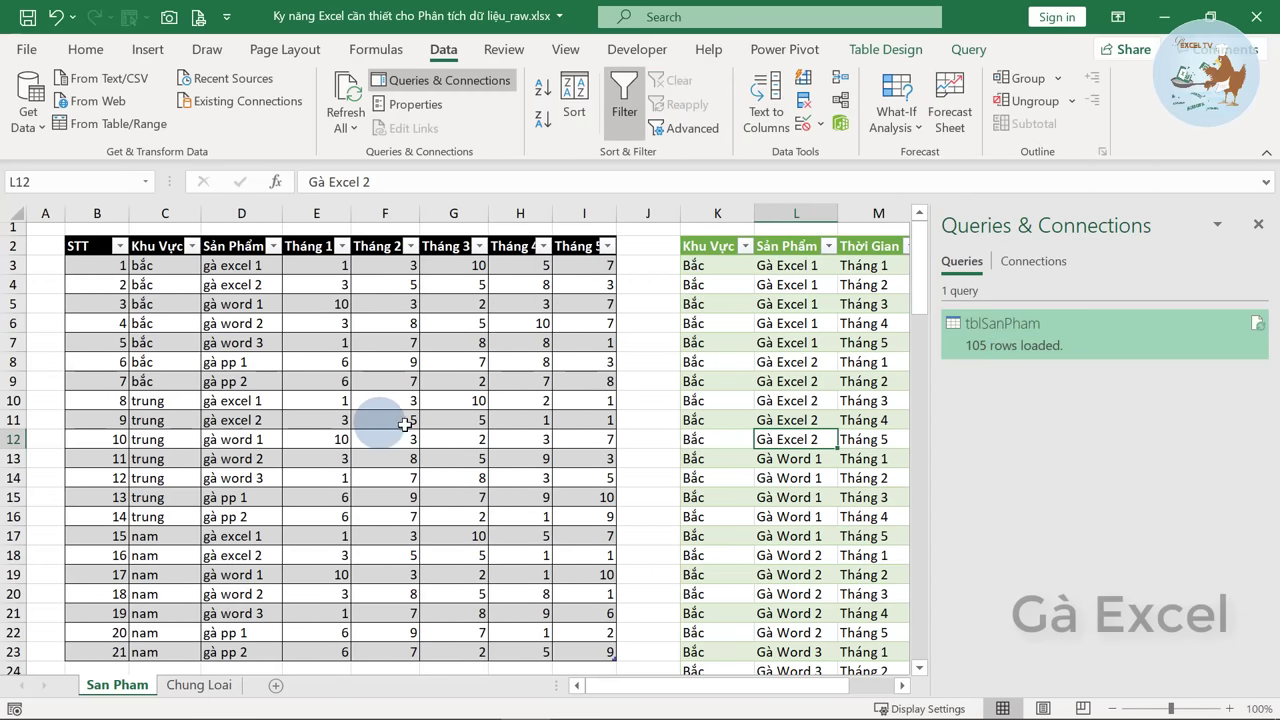
{"action": "right_click", "coordinate": [584, 209]}
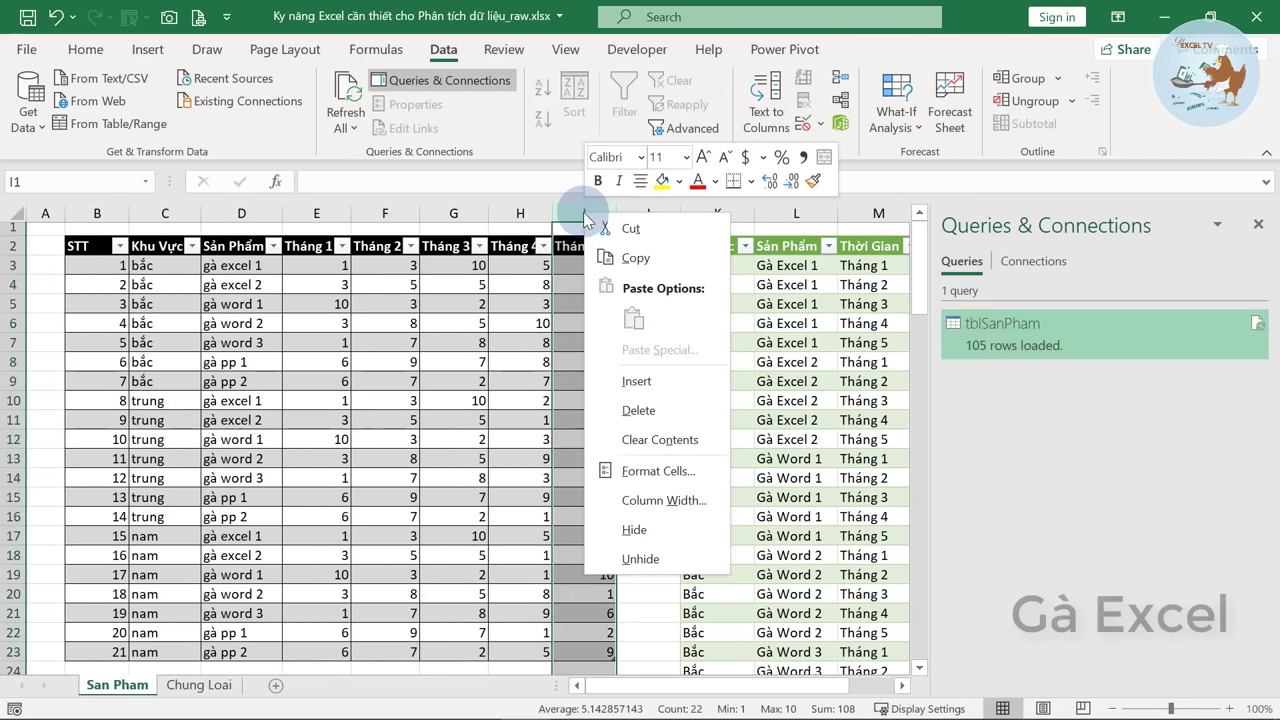
{"action": "left_click", "coordinate": [683, 414]}
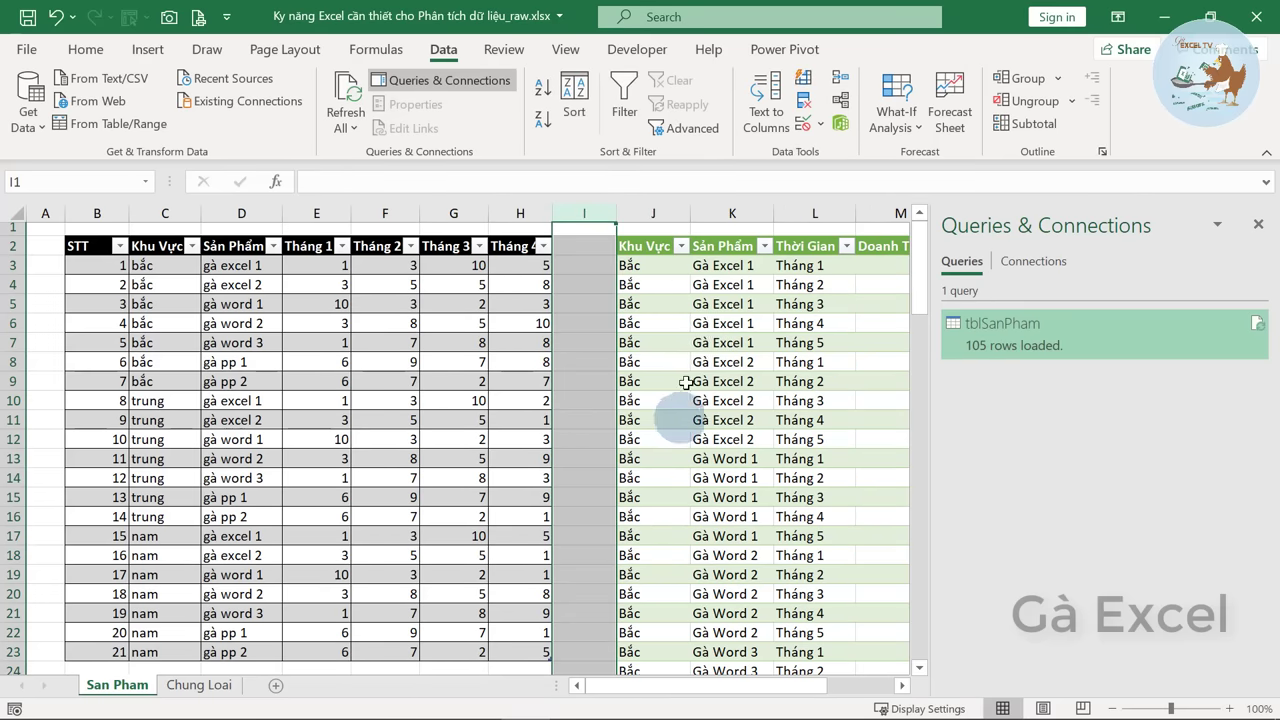
{"action": "left_click", "coordinate": [712, 344]}
{"action": "right_click", "coordinate": [720, 350]}
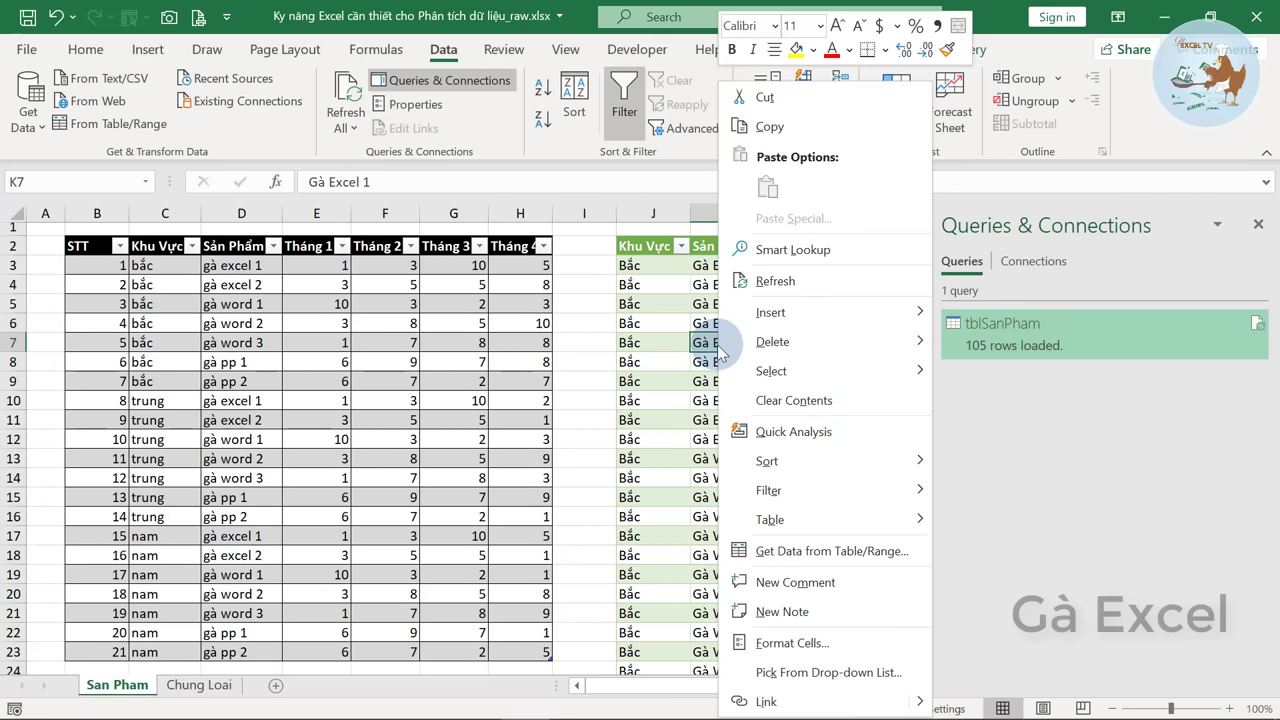
{"action": "left_click", "coordinate": [757, 283]}
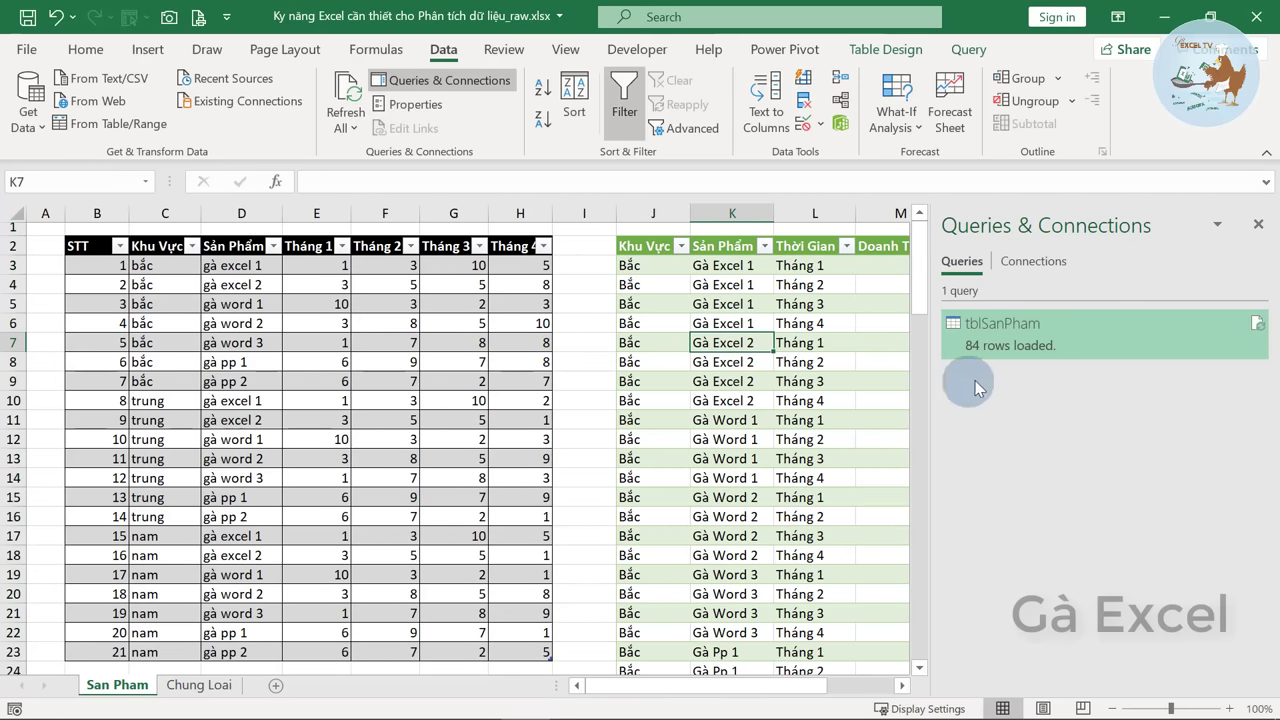
{"action": "mouse_move", "coordinate": [1014, 349]}
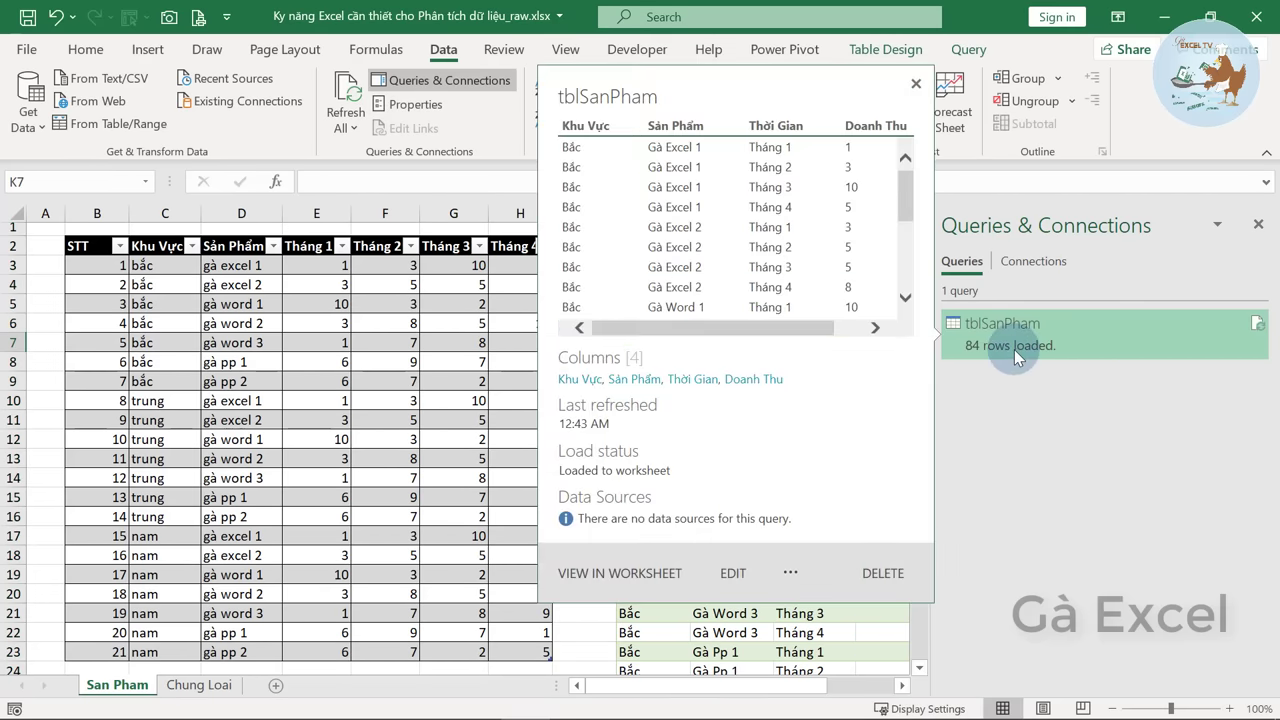
{"action": "left_click", "coordinate": [49, 24]}
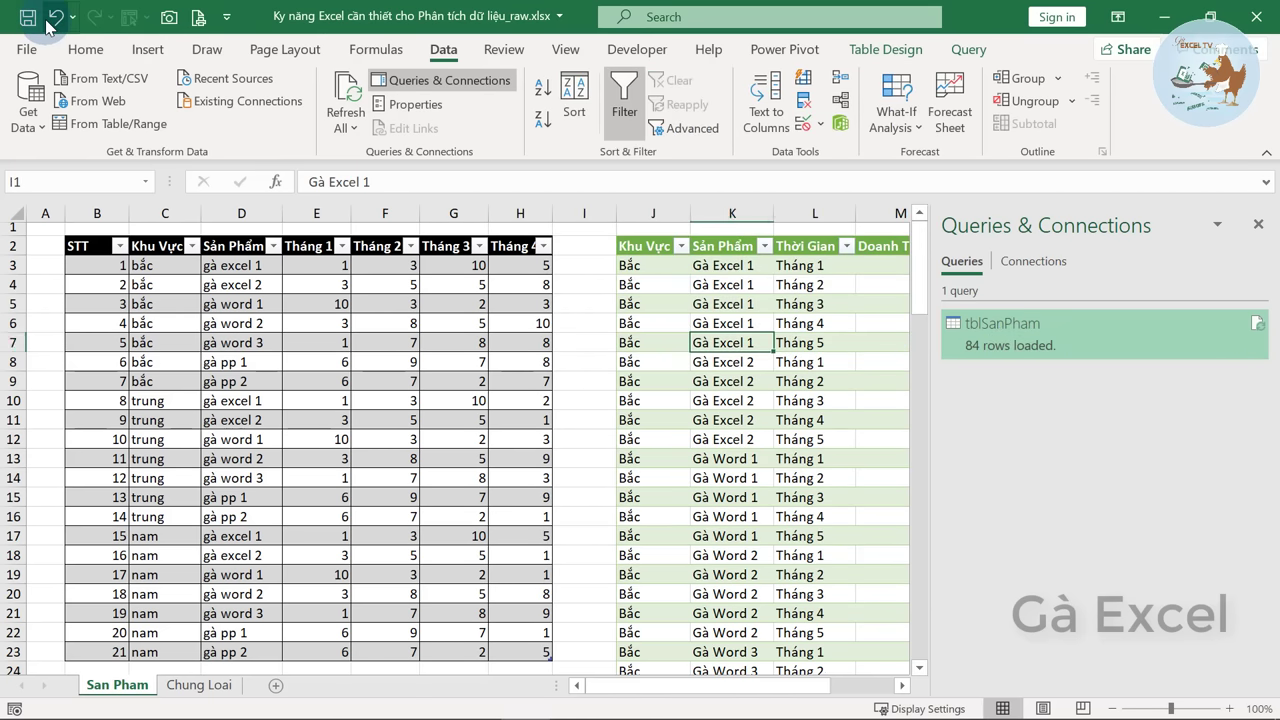
{"action": "left_click", "coordinate": [49, 24]}
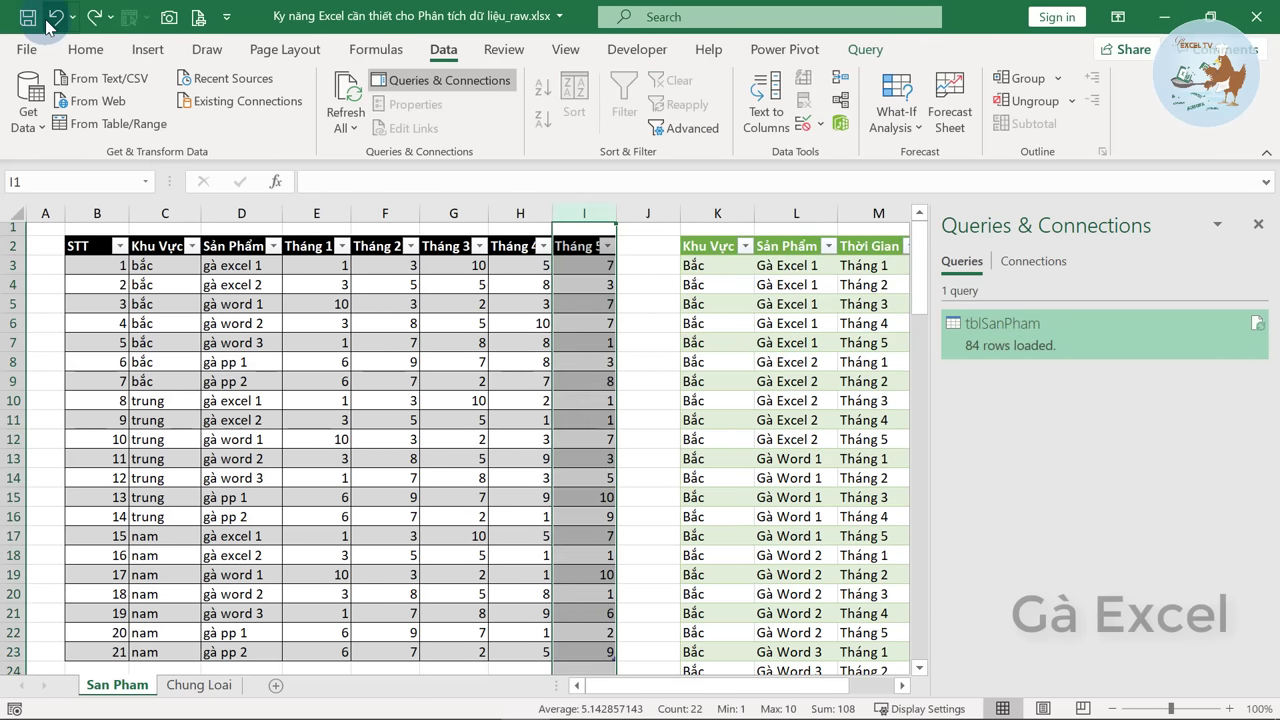
{"action": "left_click", "coordinate": [49, 24]}
{"action": "left_click", "coordinate": [790, 362]}
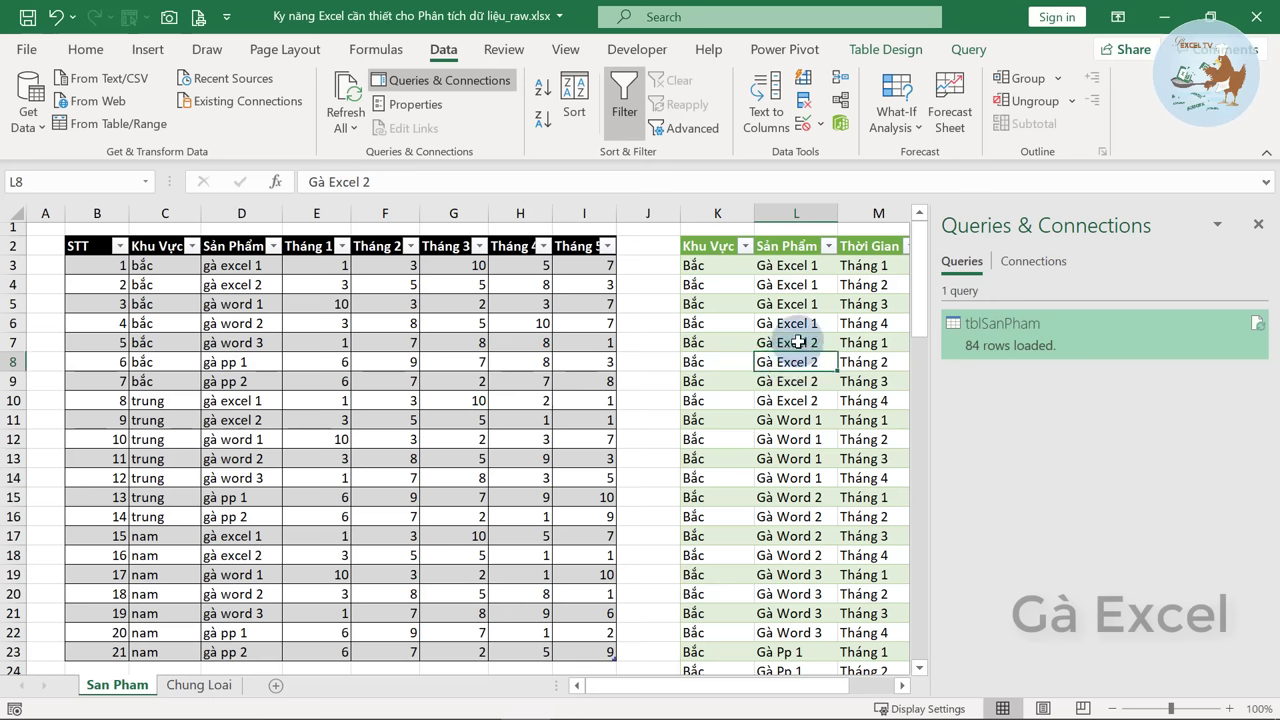
{"action": "left_click", "coordinate": [855, 362]}
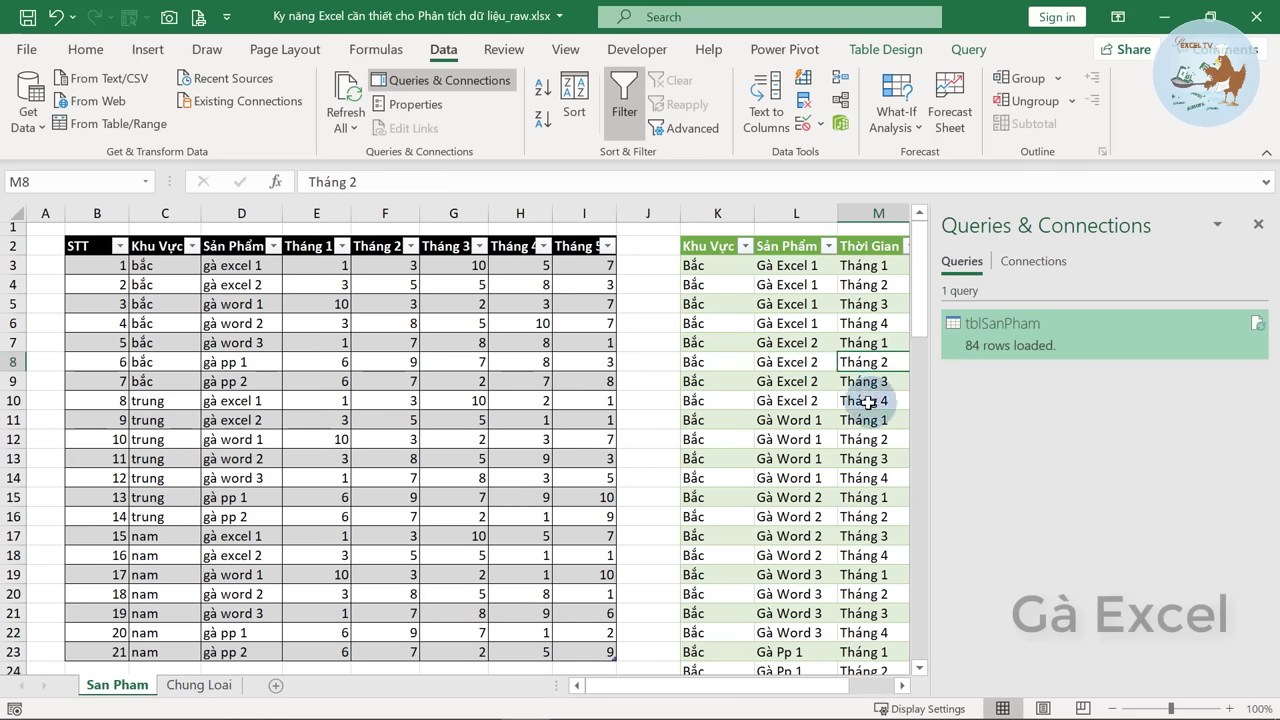
{"action": "right_click", "coordinate": [822, 342]}
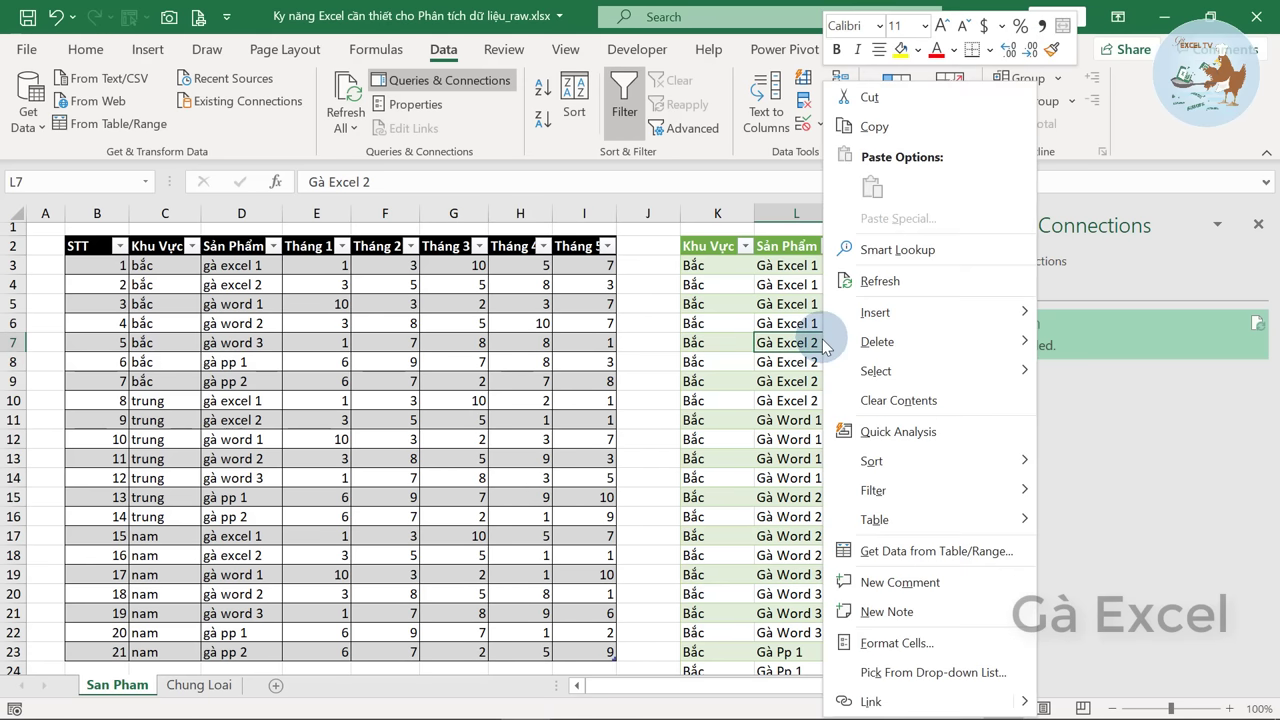
{"action": "left_click", "coordinate": [898, 283]}
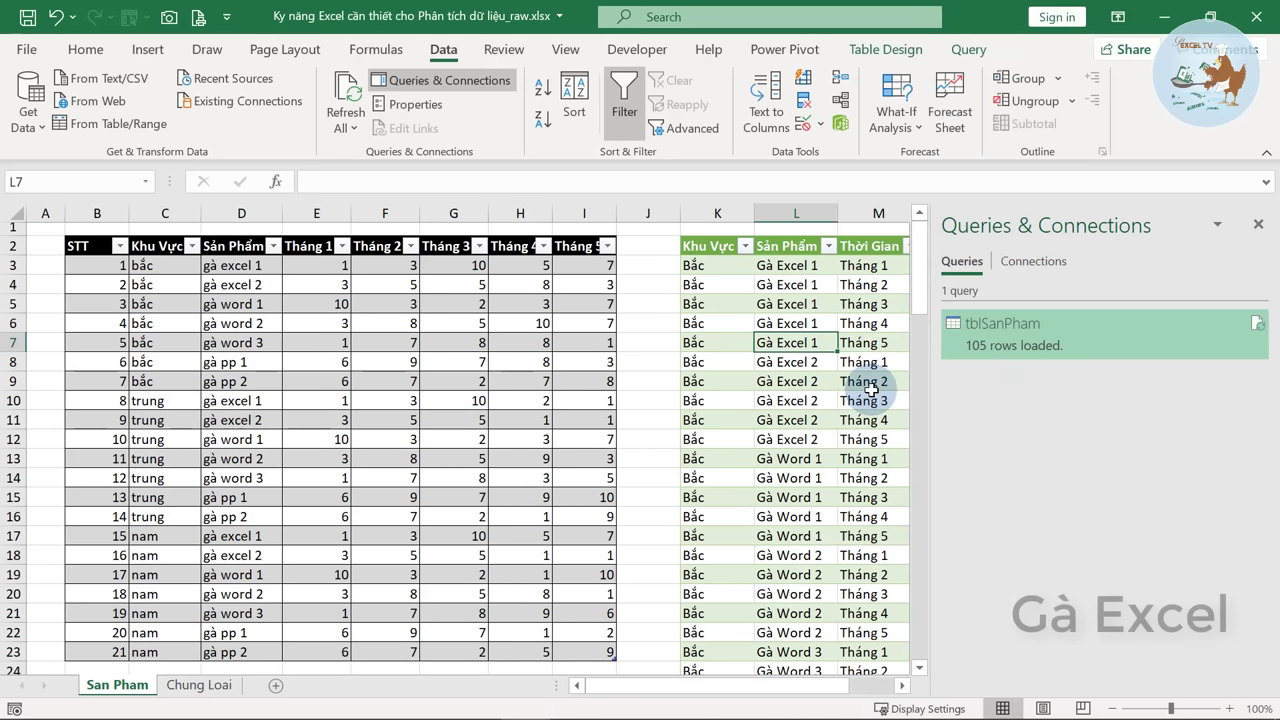
{"action": "left_click", "coordinate": [818, 381]}
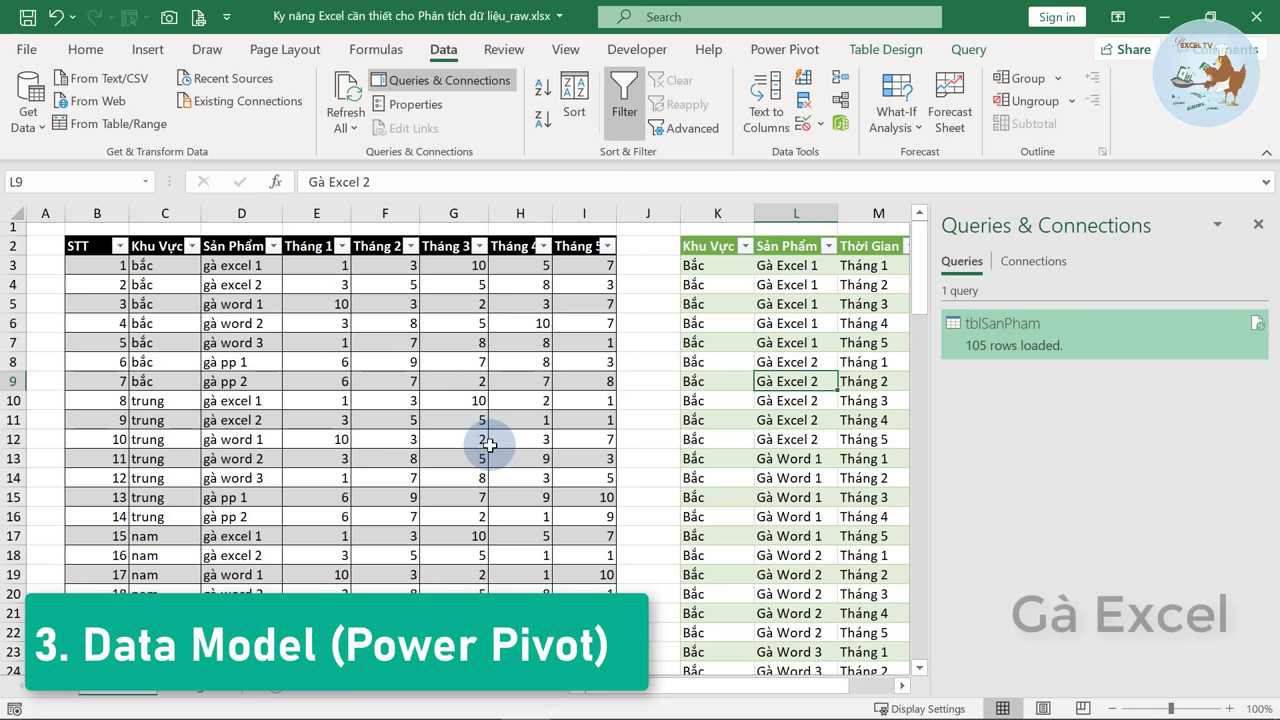
Close the Queries & Connections pane and browse the source table to its last row and back.
{"action": "left_click", "coordinate": [1258, 224]}
{"action": "left_click", "coordinate": [385, 440]}
{"action": "left_click", "coordinate": [290, 478]}
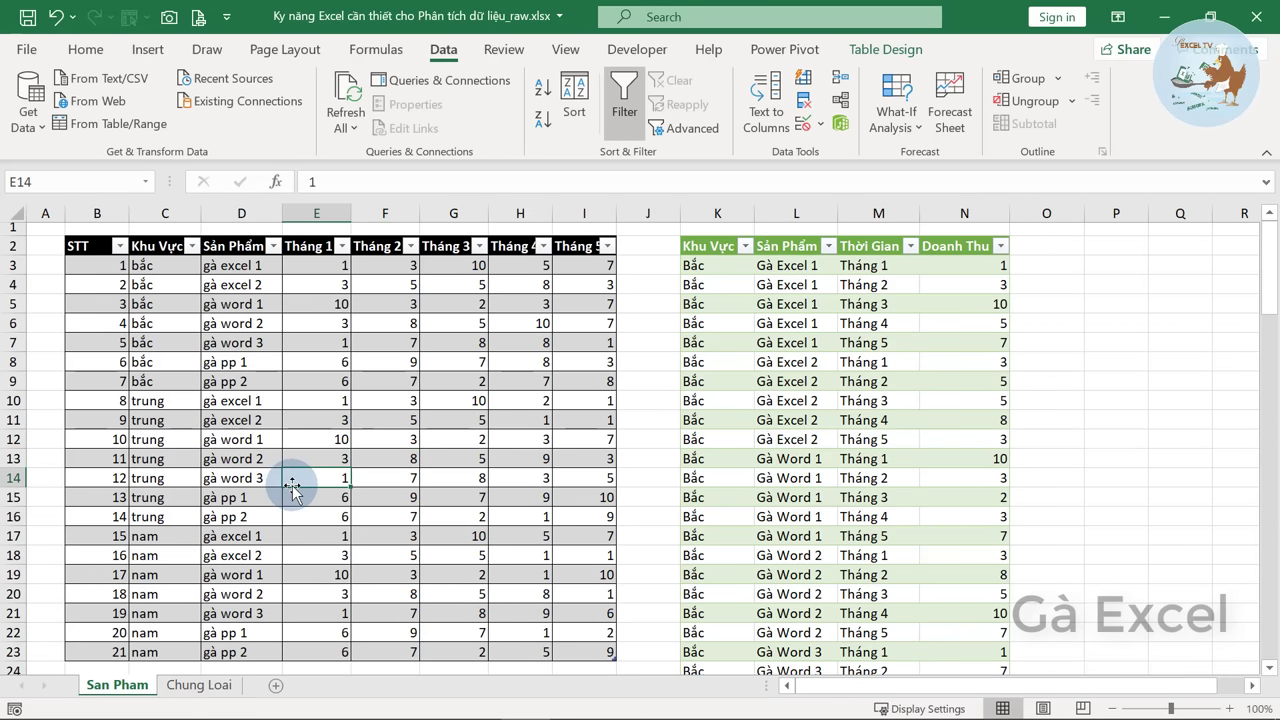
{"action": "scroll", "coordinate": [293, 497], "scroll_direction": "down", "scroll_amount": 3}
{"action": "scroll", "coordinate": [295, 496], "scroll_direction": "up", "scroll_amount": 3}
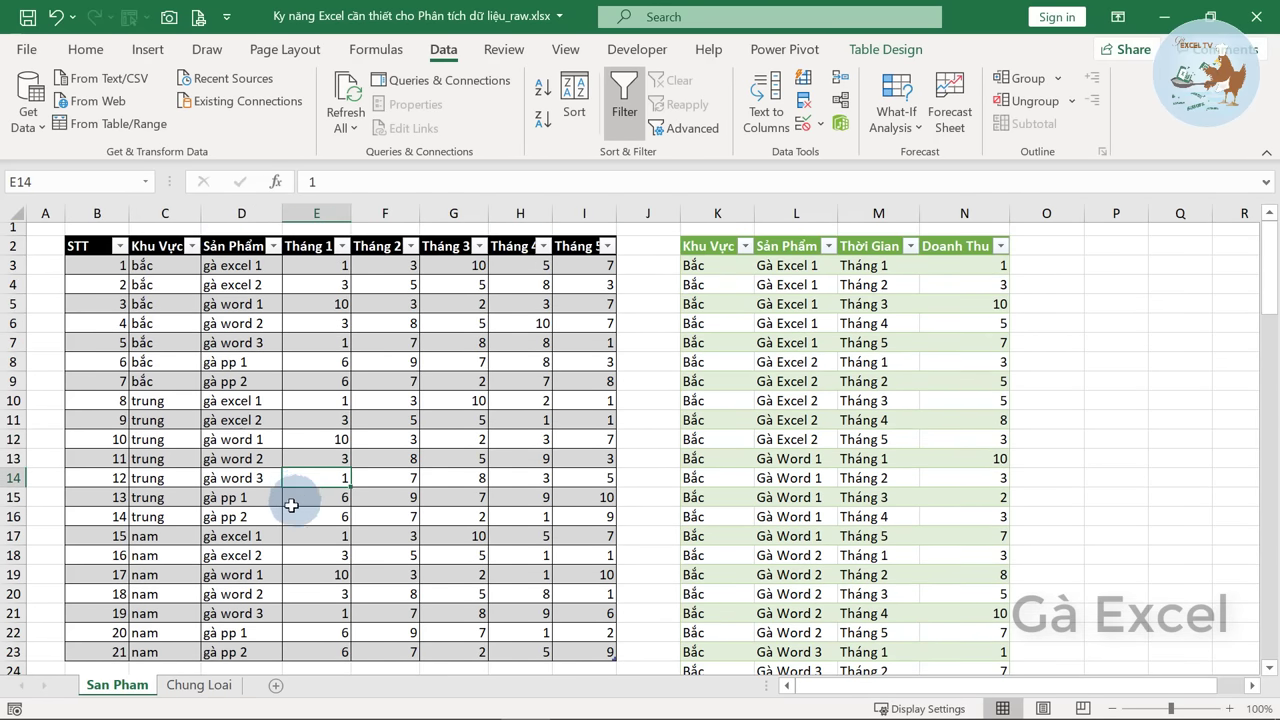
{"action": "left_click", "coordinate": [31, 478]}
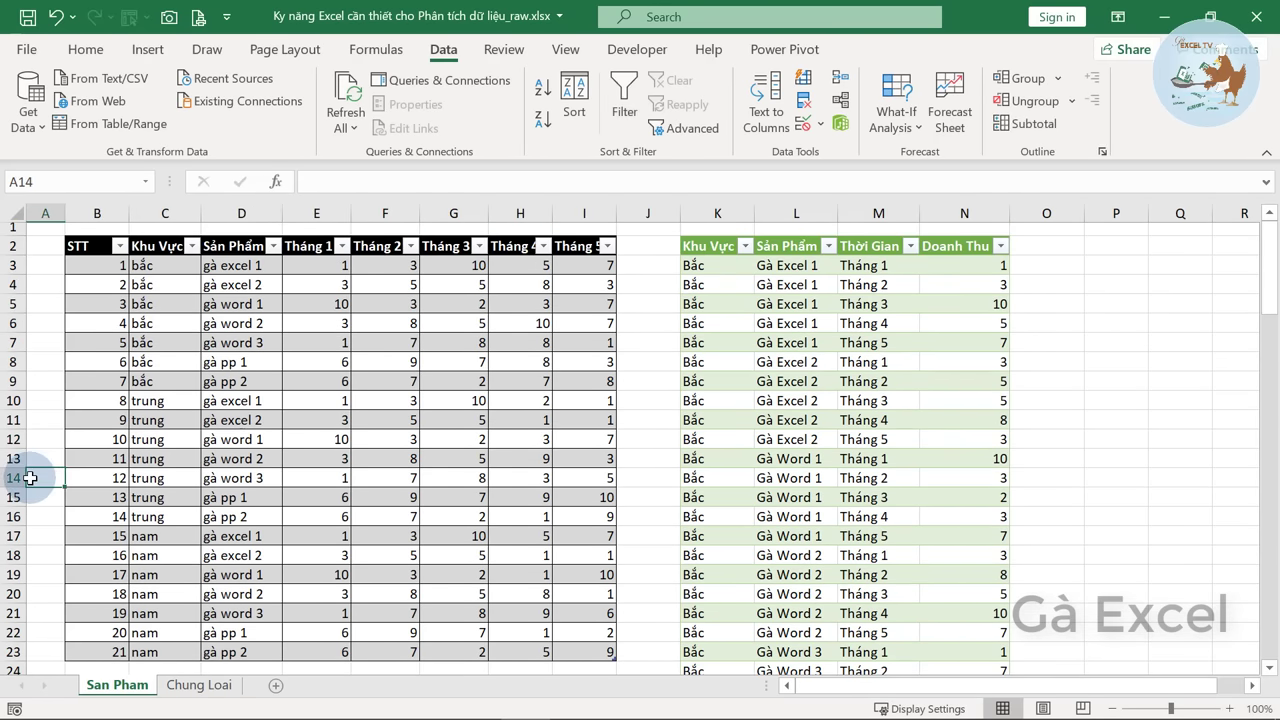
{"action": "key", "text": "ctrl+Down"}
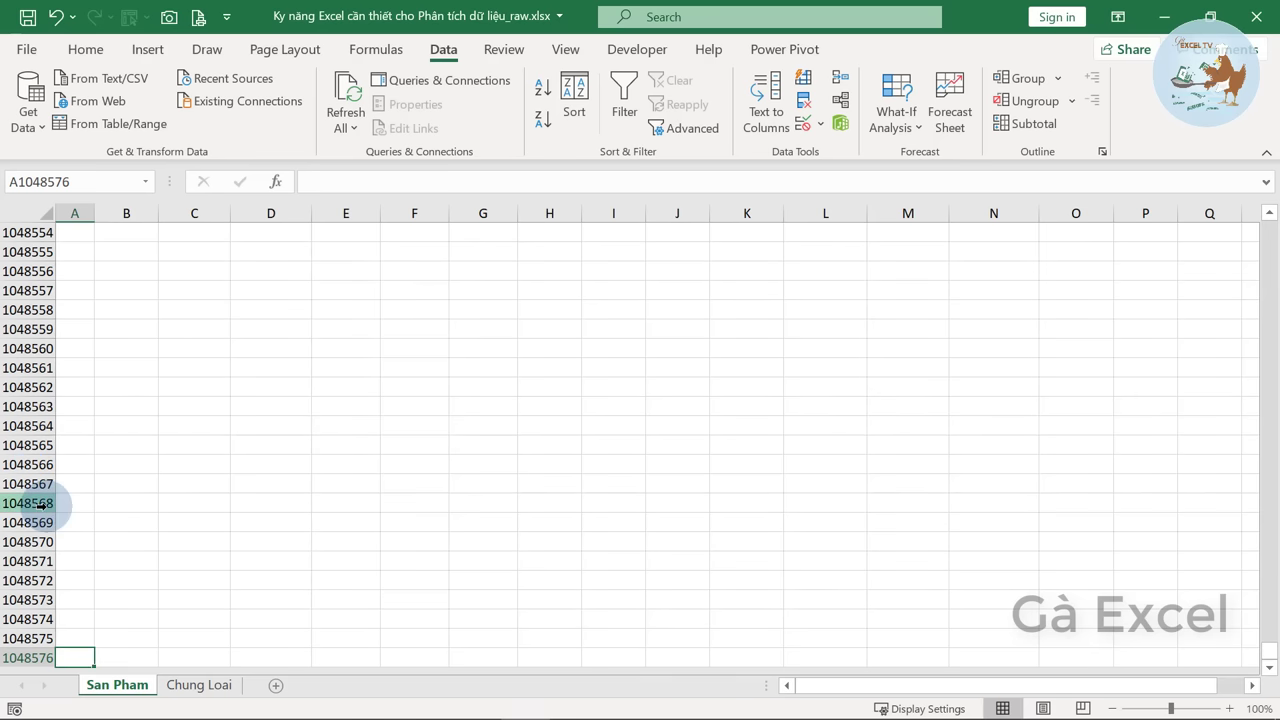
{"action": "scroll", "coordinate": [40, 495], "scroll_direction": "down", "scroll_amount": 3}
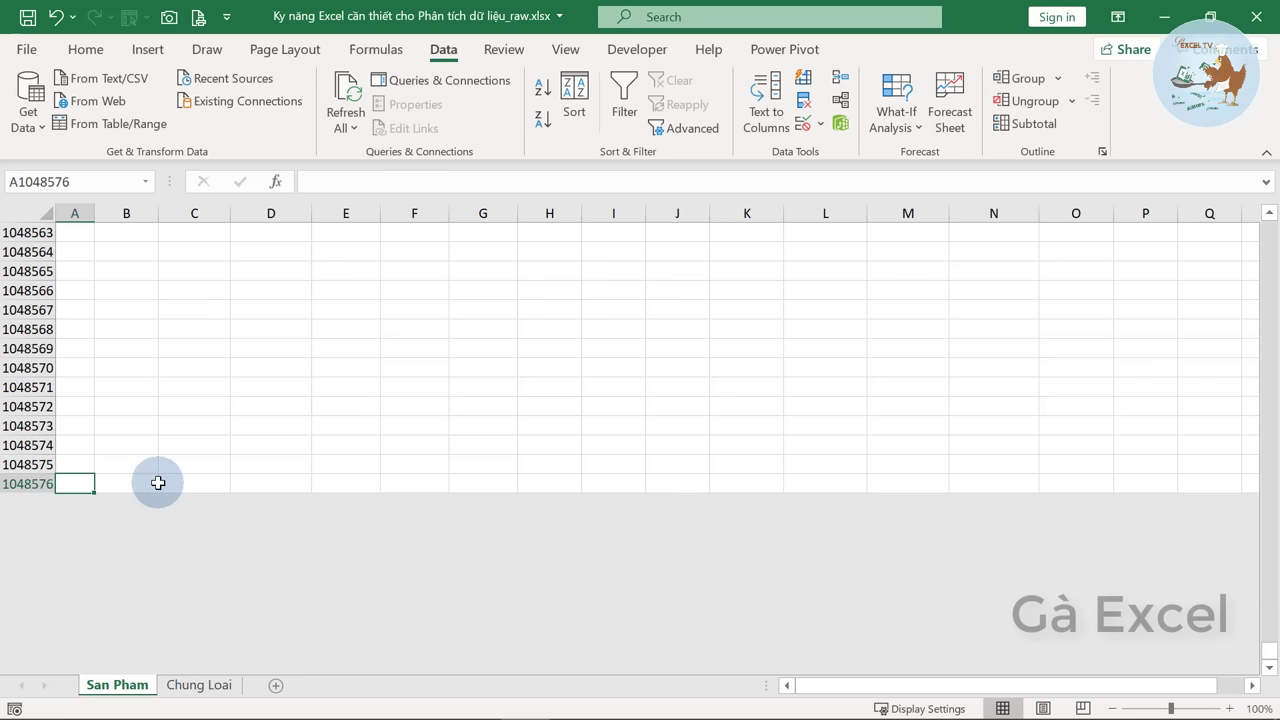
{"action": "key", "text": "ctrl+Up"}
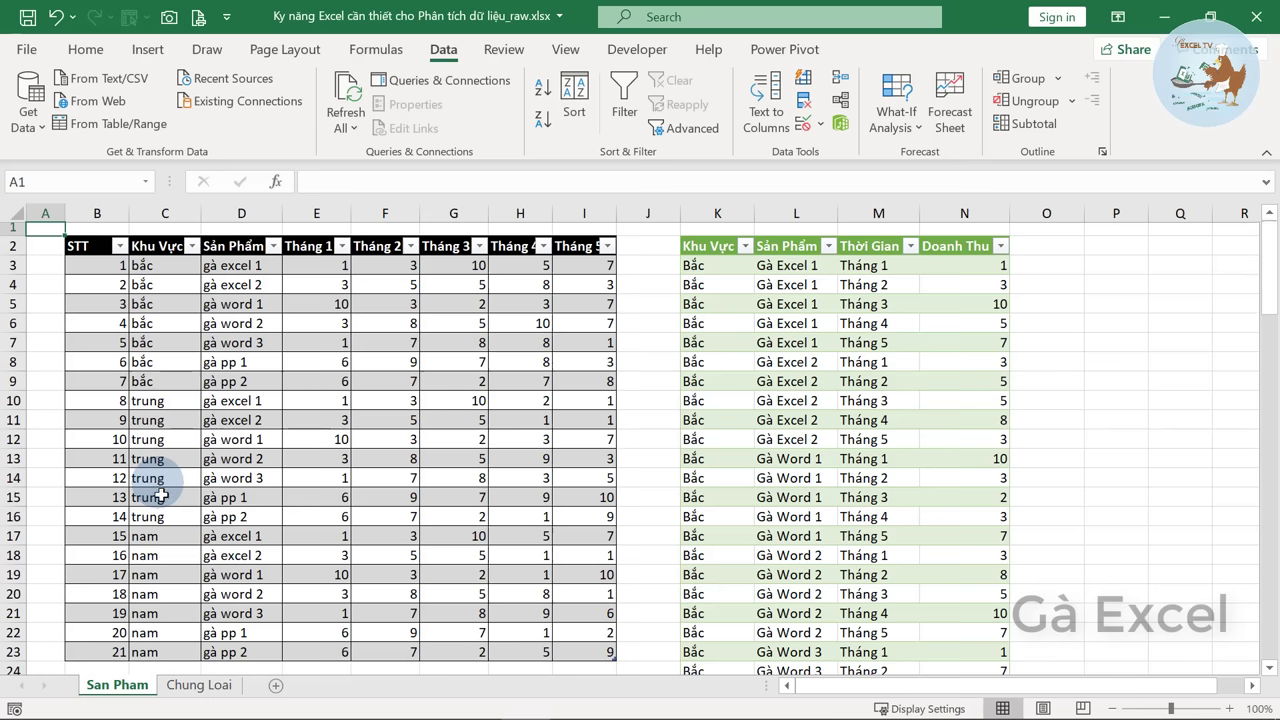
Inspect cells in the source table and the loaded tblSanPham result, then go to the File start page.
{"action": "left_click", "coordinate": [279, 420]}
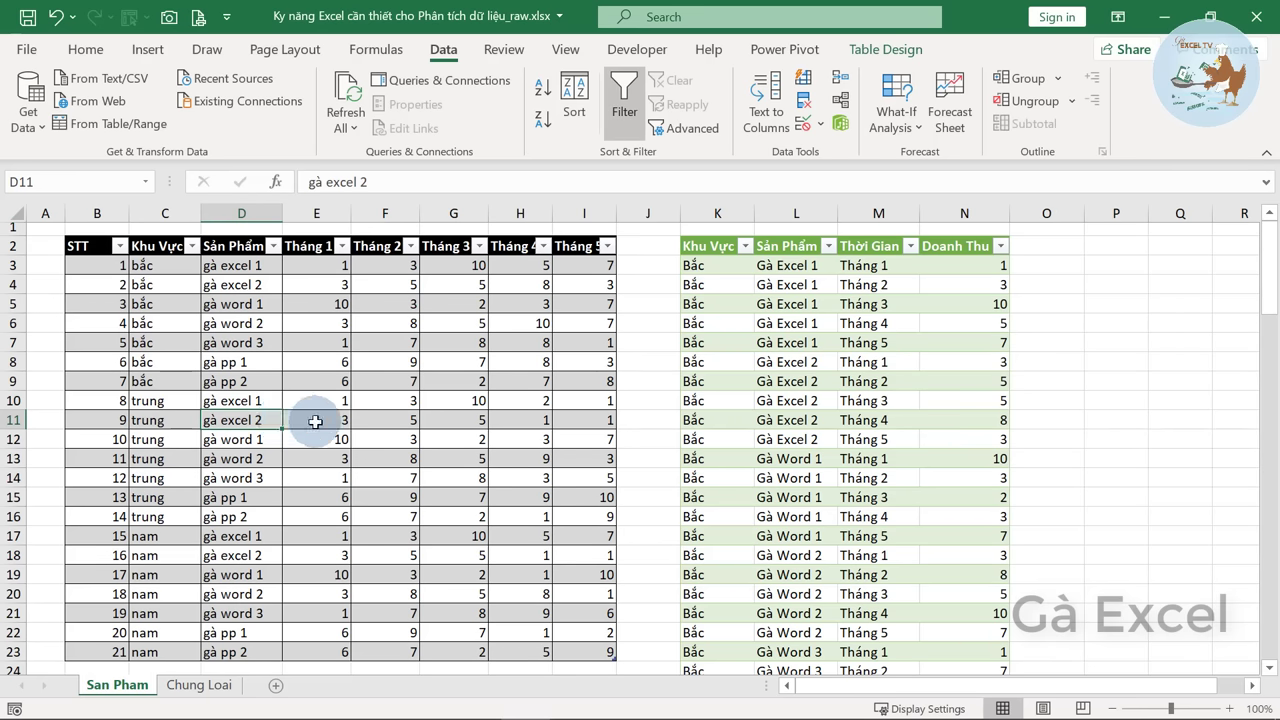
{"action": "left_click", "coordinate": [308, 420]}
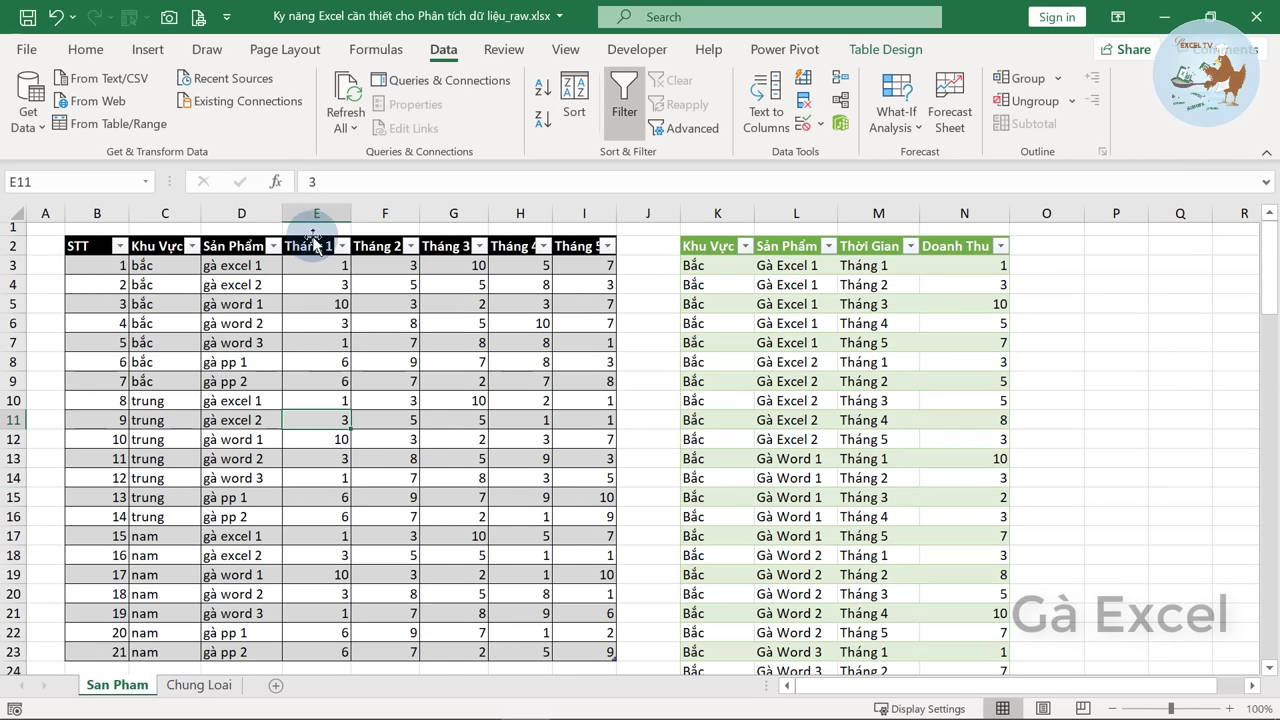
{"action": "key", "text": "ctrl+a"}
{"action": "left_click", "coordinate": [320, 322]}
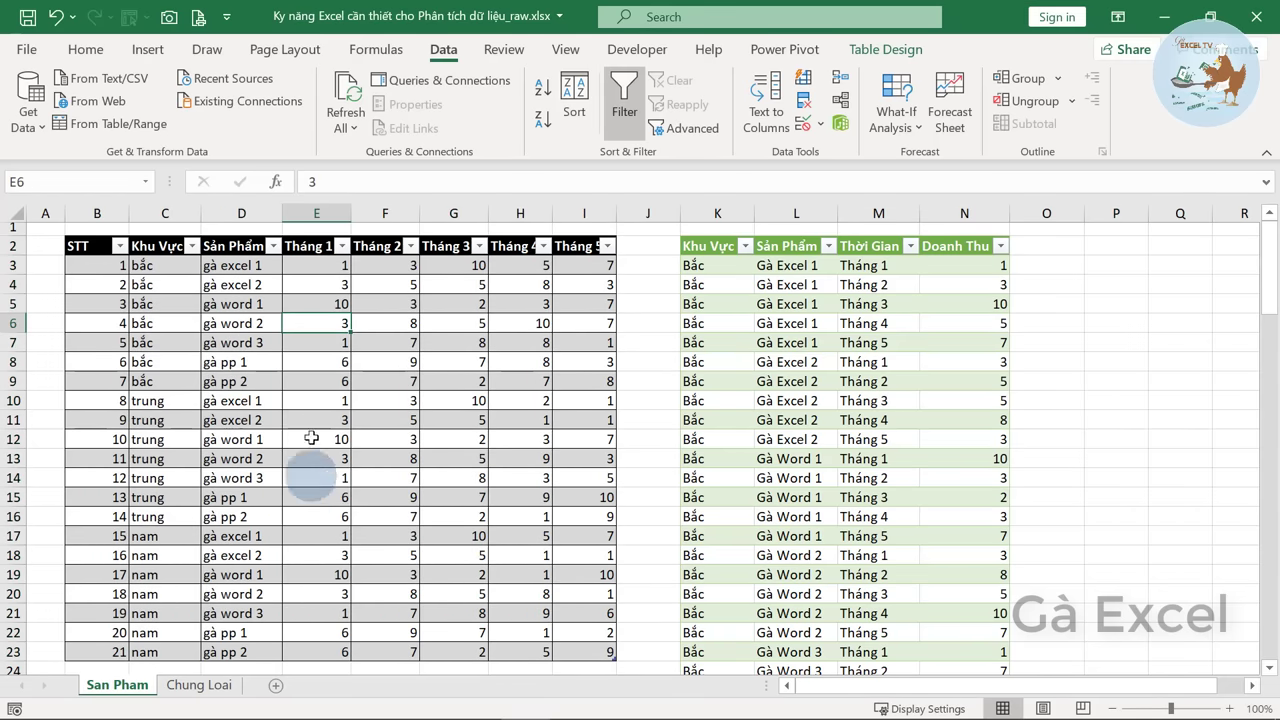
{"action": "left_click_drag", "start_coordinate": [305, 247], "coordinate": [598, 459]}
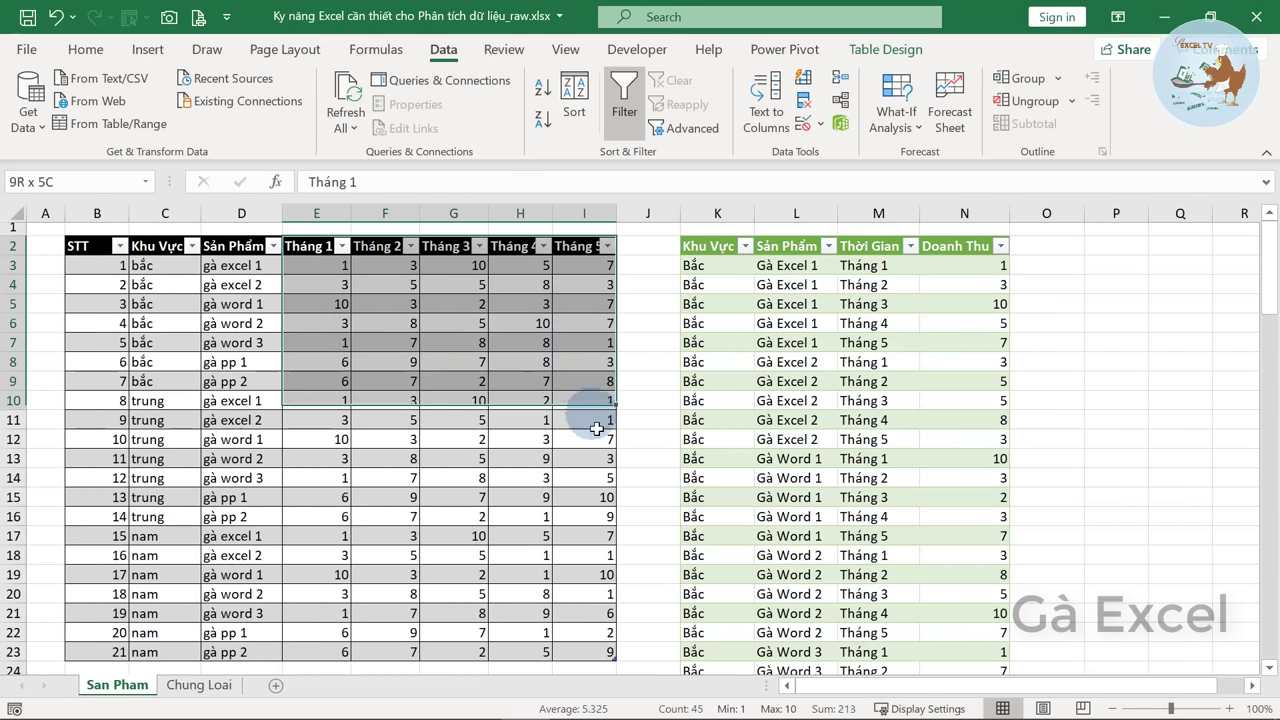
{"action": "left_click", "coordinate": [511, 483]}
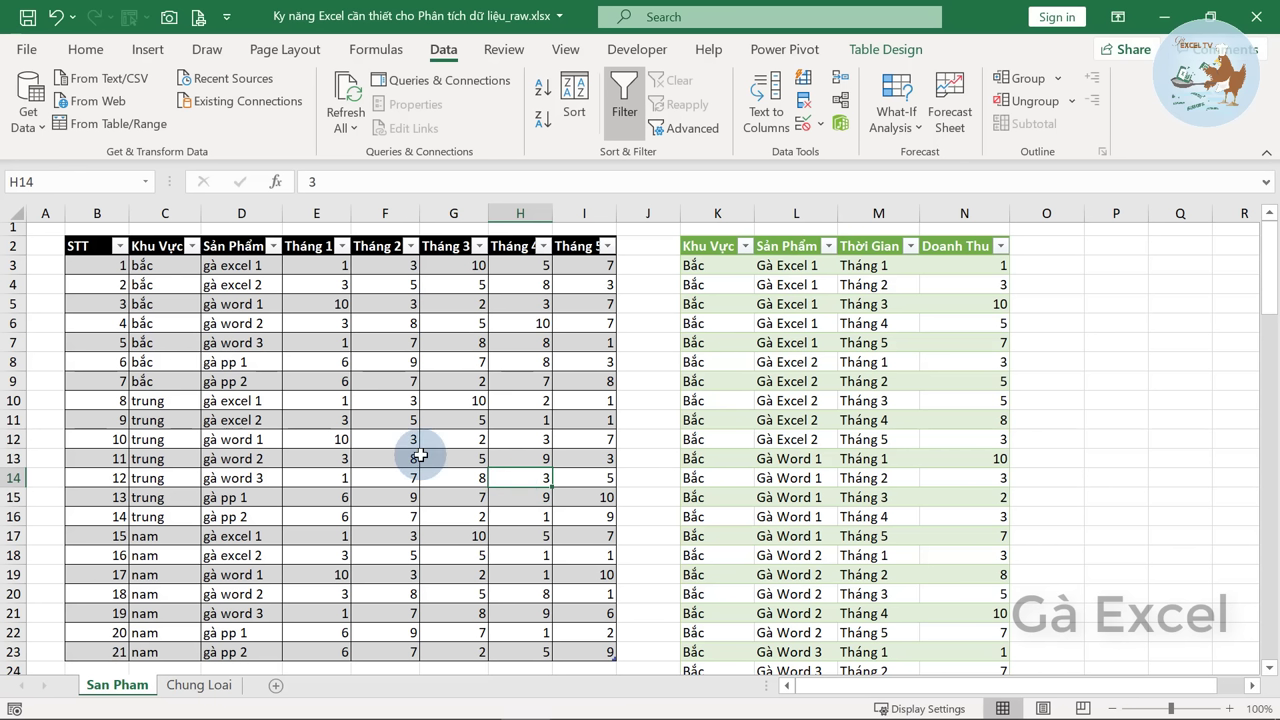
{"action": "left_click", "coordinate": [790, 382]}
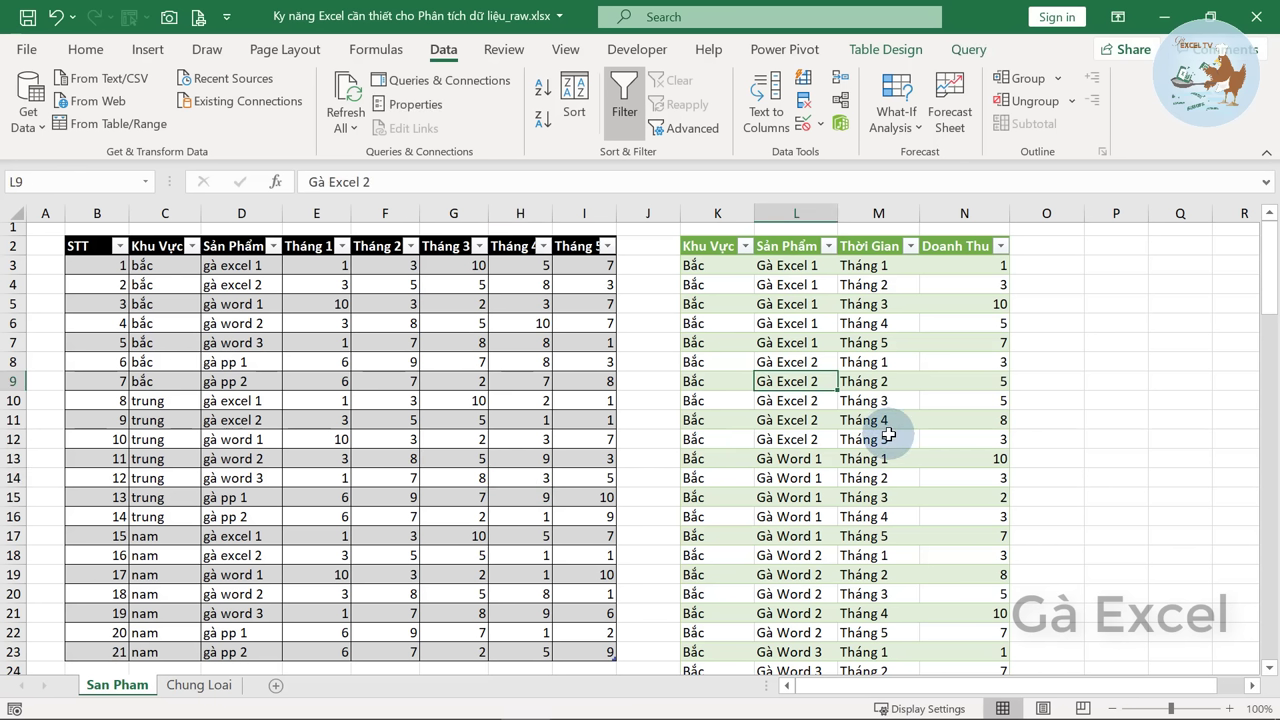
{"action": "left_click", "coordinate": [888, 436]}
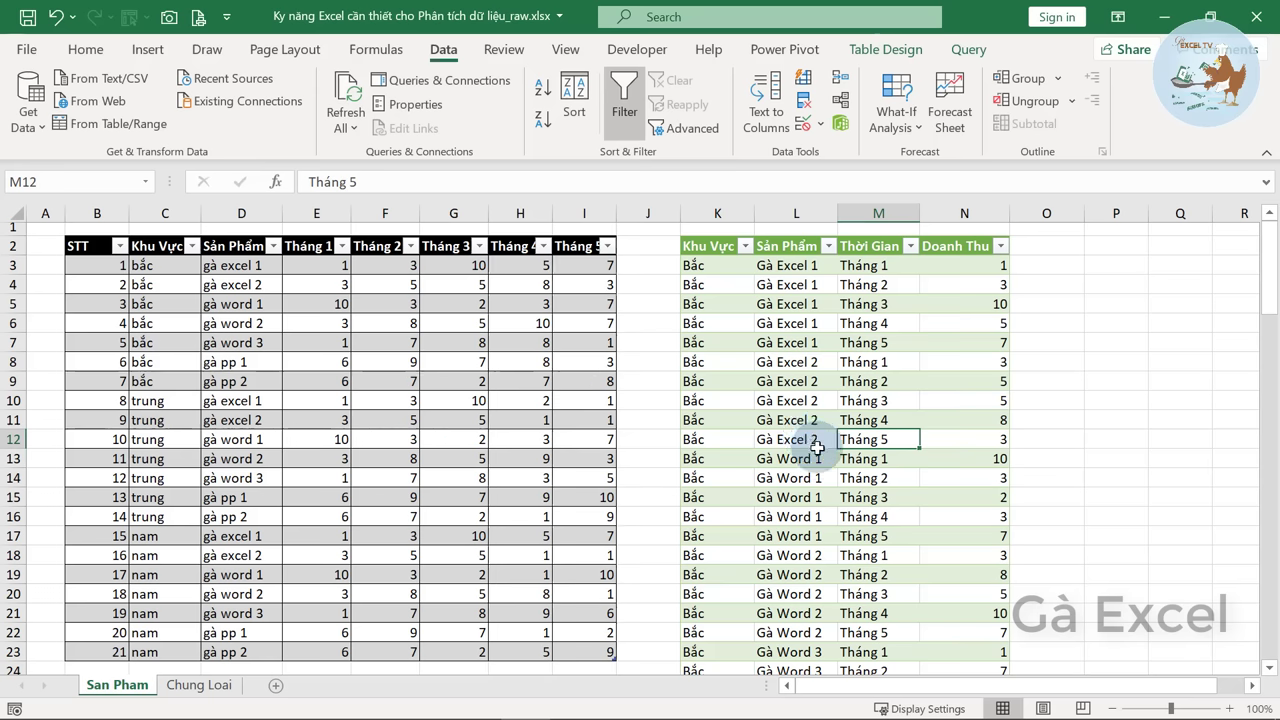
{"action": "left_click", "coordinate": [28, 52]}
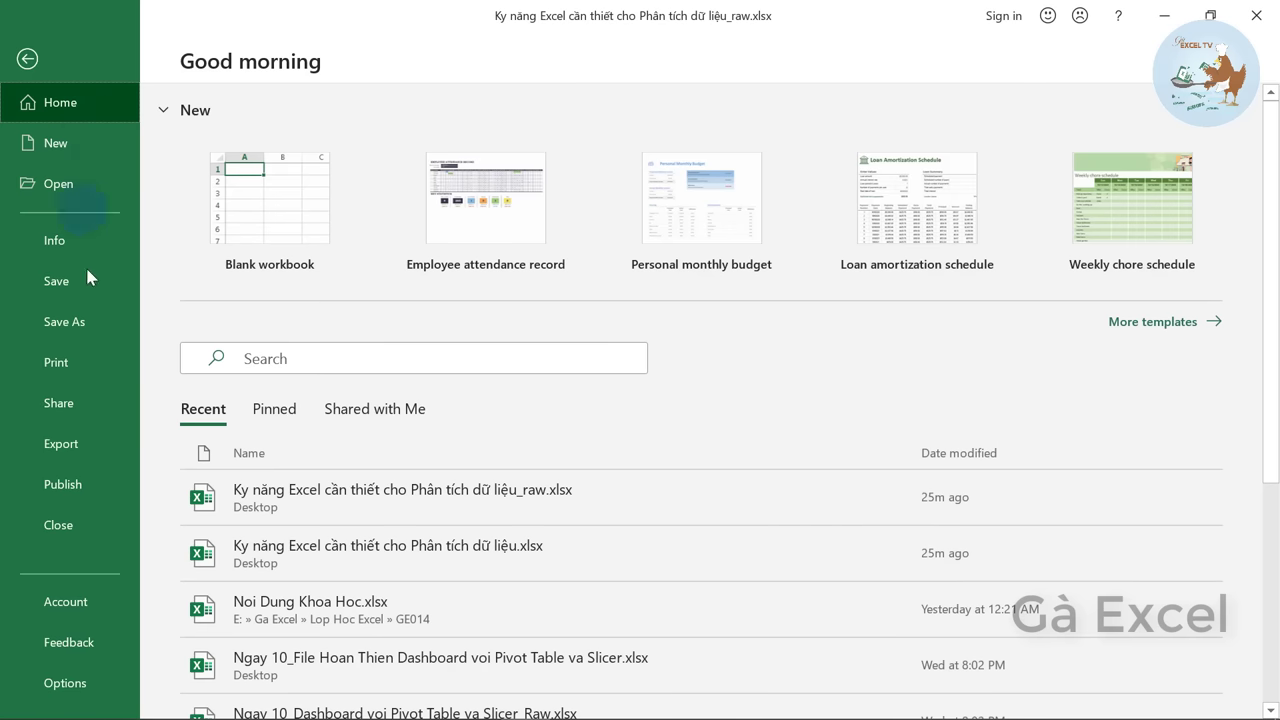
Enable the Microsoft Power Pivot for Excel COM add-in through Excel Options.
{"action": "key", "text": "Escape"}
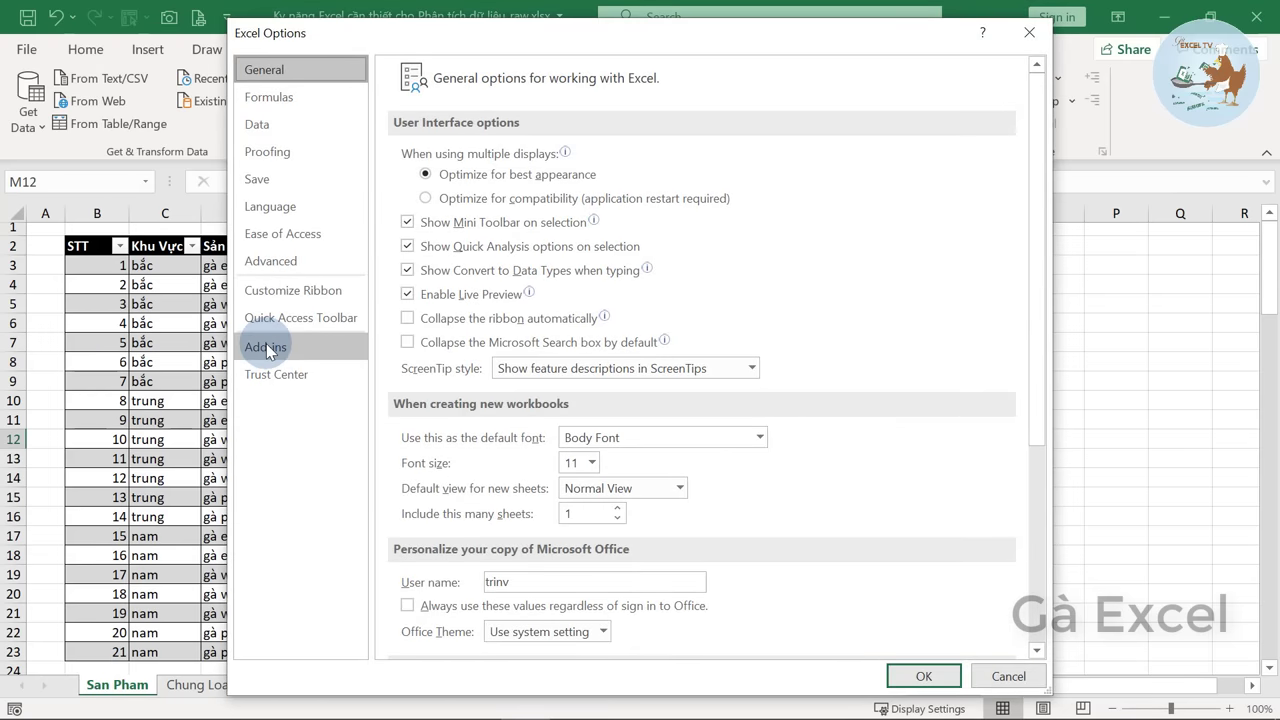
{"action": "left_click", "coordinate": [268, 352]}
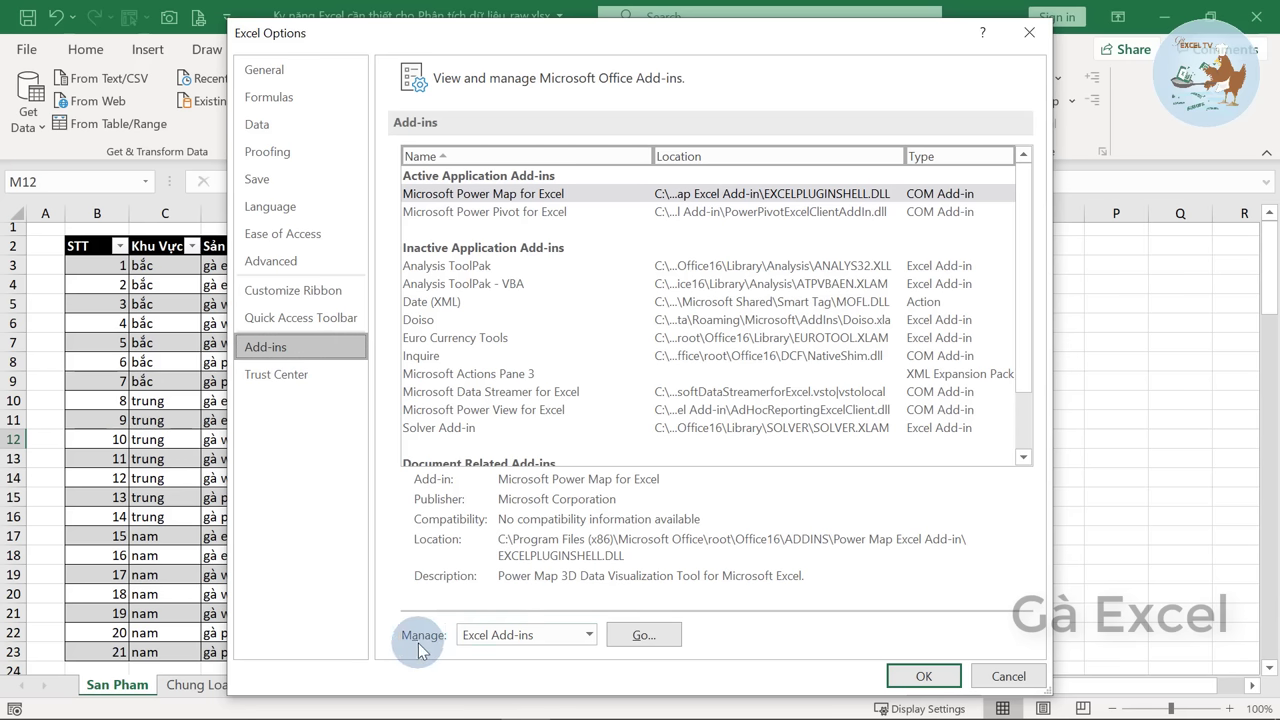
{"action": "left_click", "coordinate": [510, 635]}
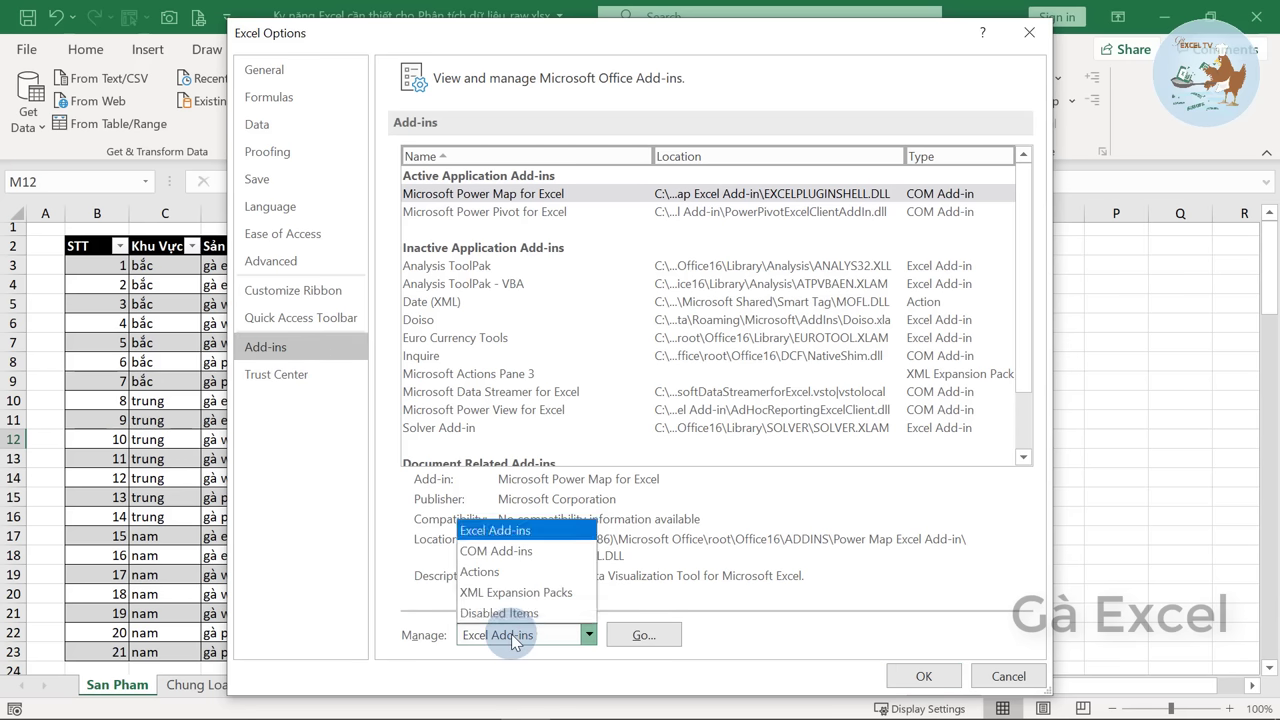
{"action": "left_click", "coordinate": [515, 551]}
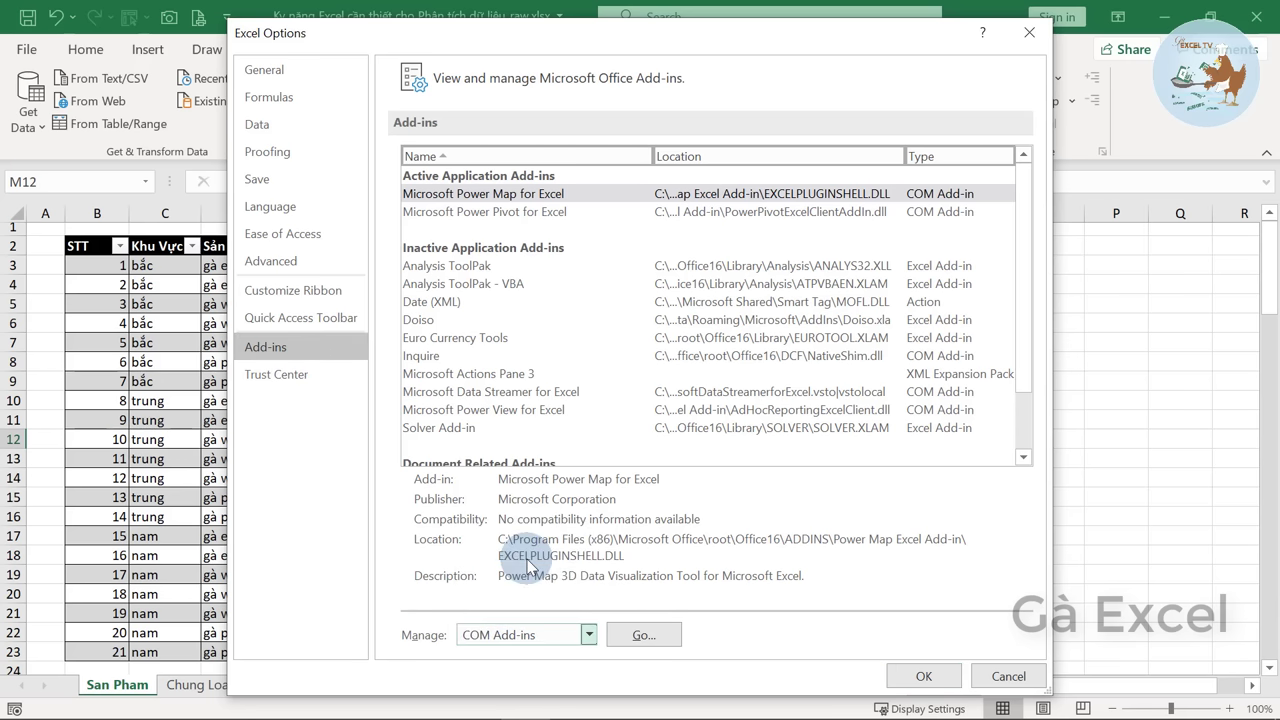
{"action": "left_click", "coordinate": [632, 638]}
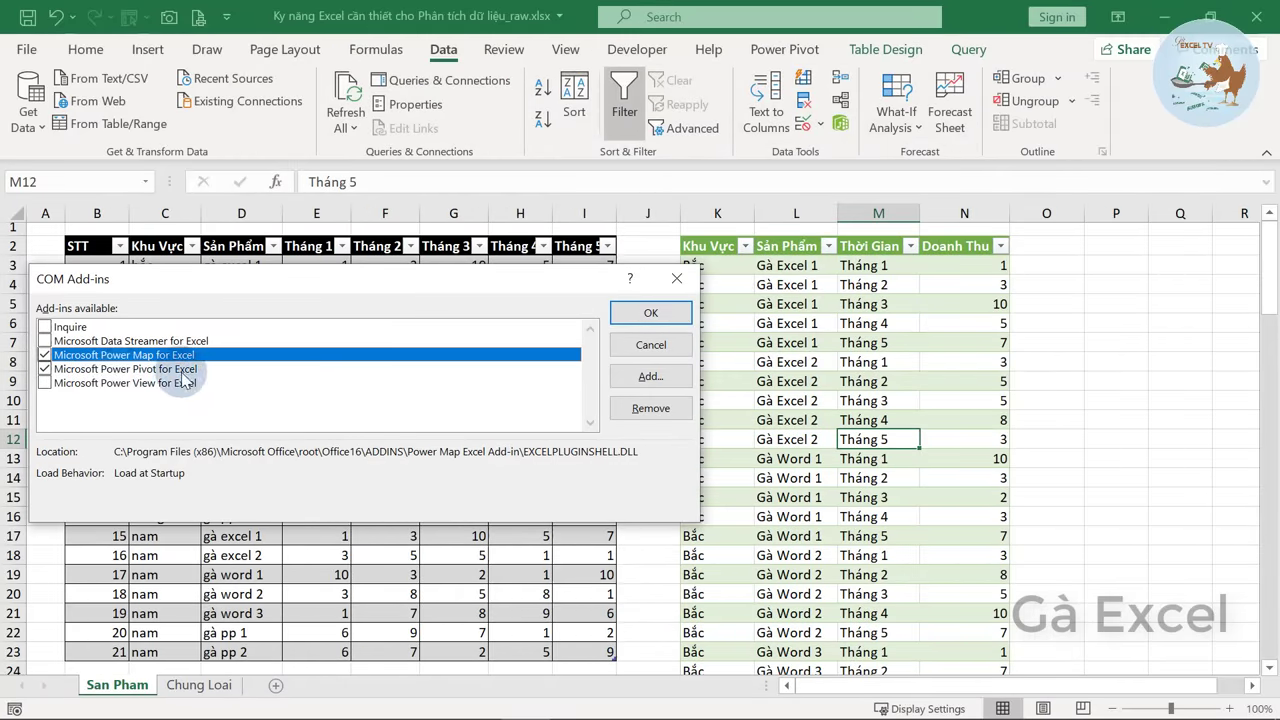
{"action": "left_click", "coordinate": [44, 369]}
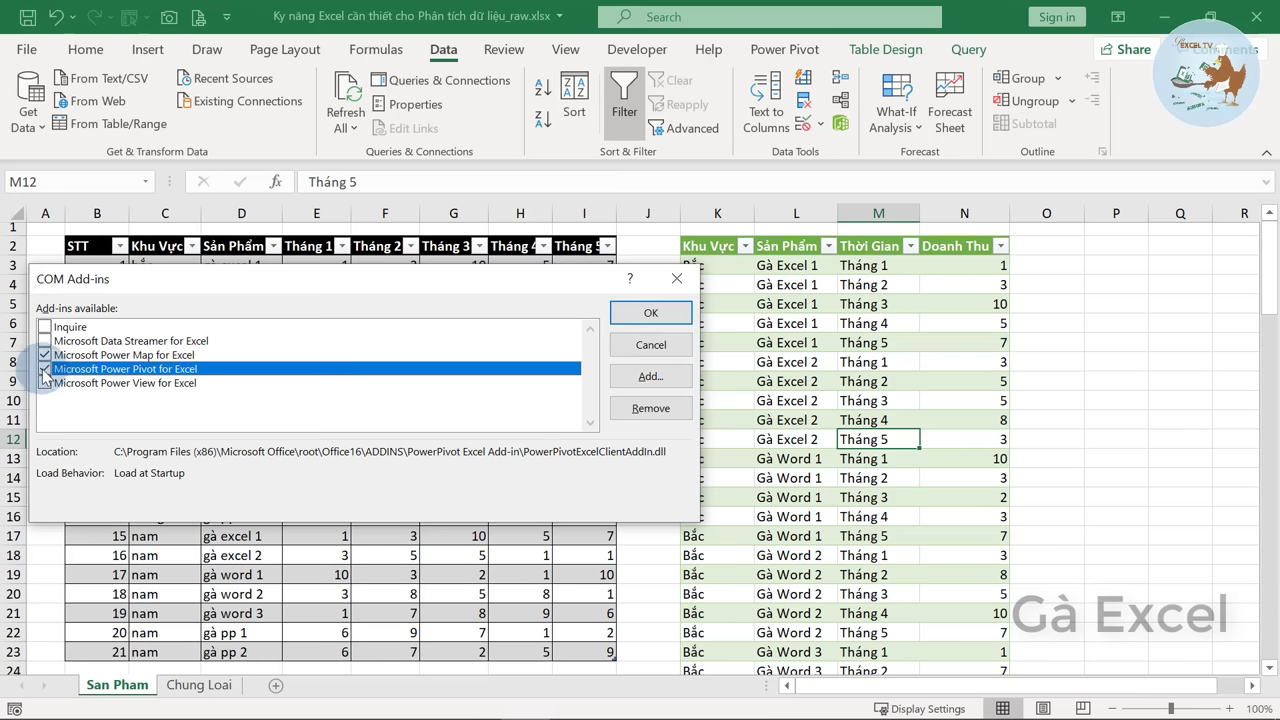
{"action": "left_click", "coordinate": [44, 369]}
{"action": "left_click", "coordinate": [651, 313]}
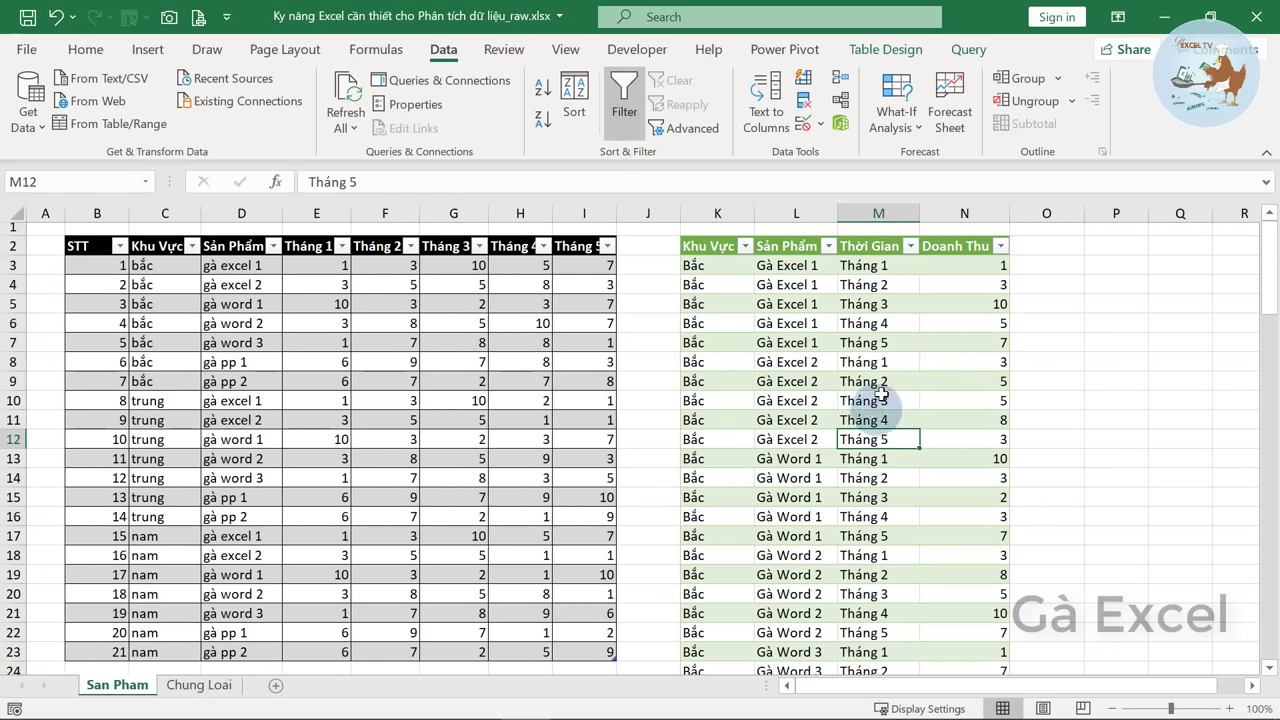
Open tblSanPham from Queries & Connections in Power Query Editor, then close back to Excel.
{"action": "left_click", "coordinate": [446, 84]}
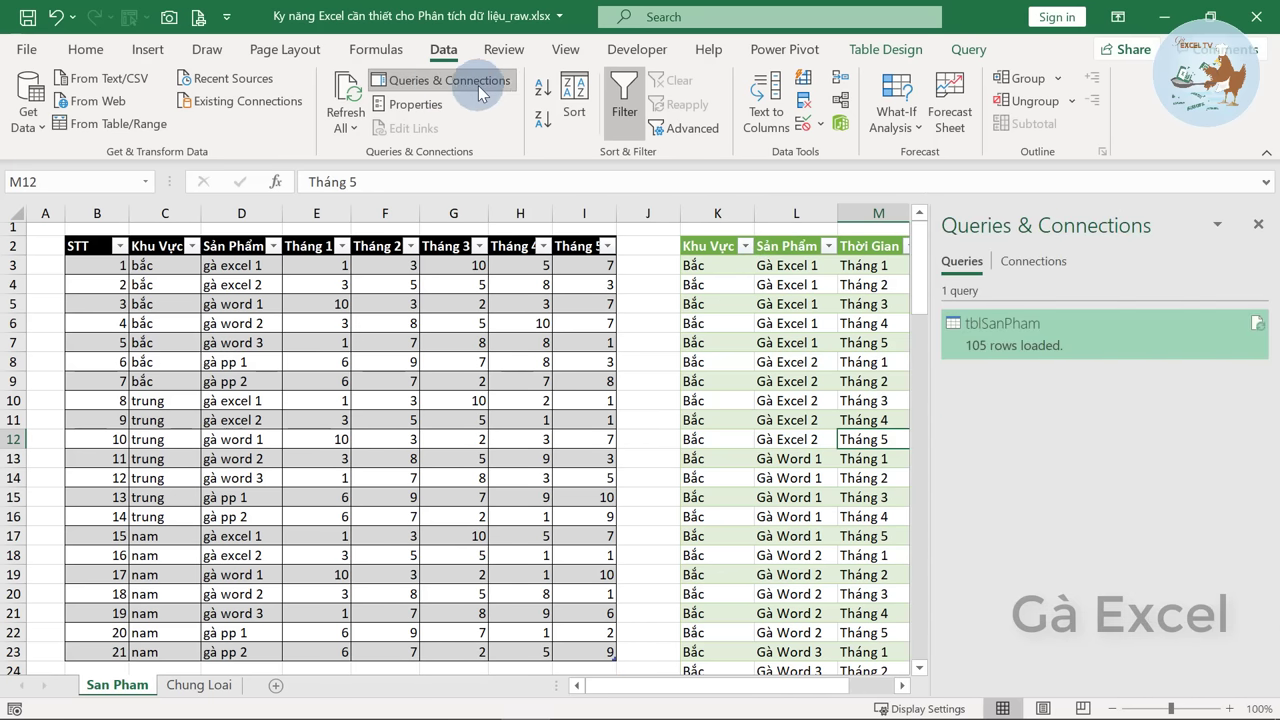
{"action": "double_click", "coordinate": [1025, 343]}
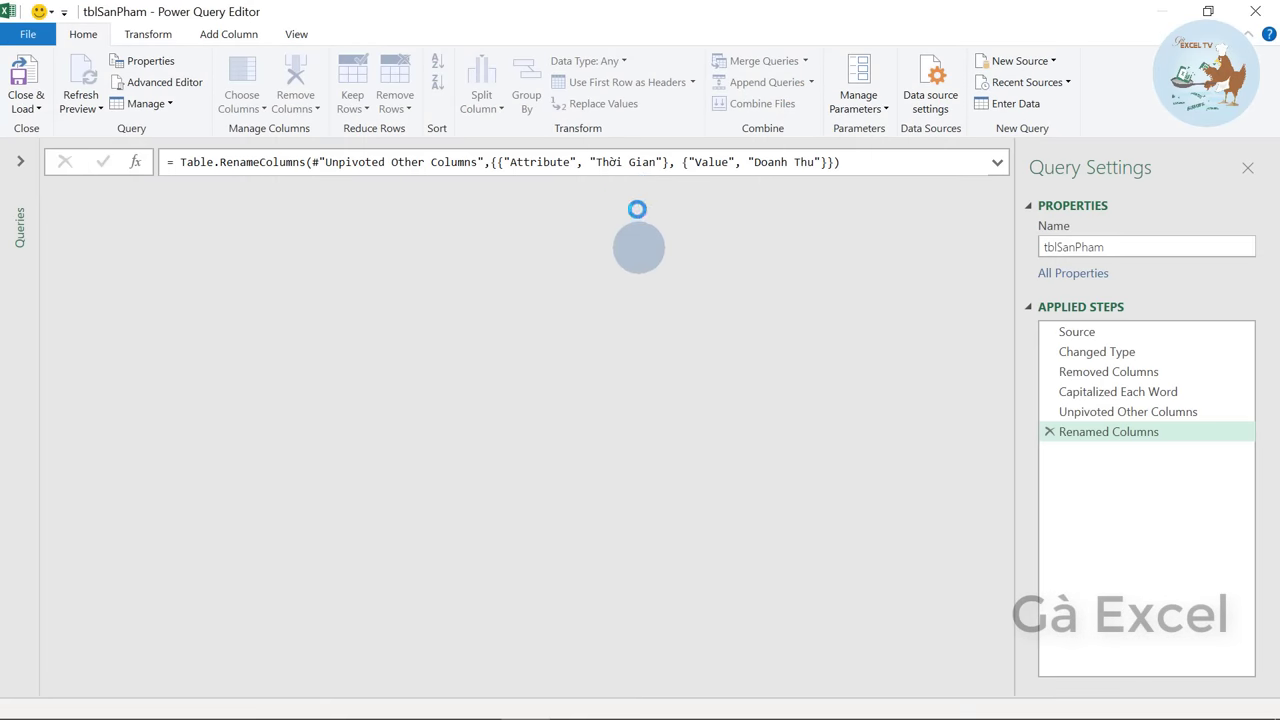
{"action": "left_click", "coordinate": [33, 110]}
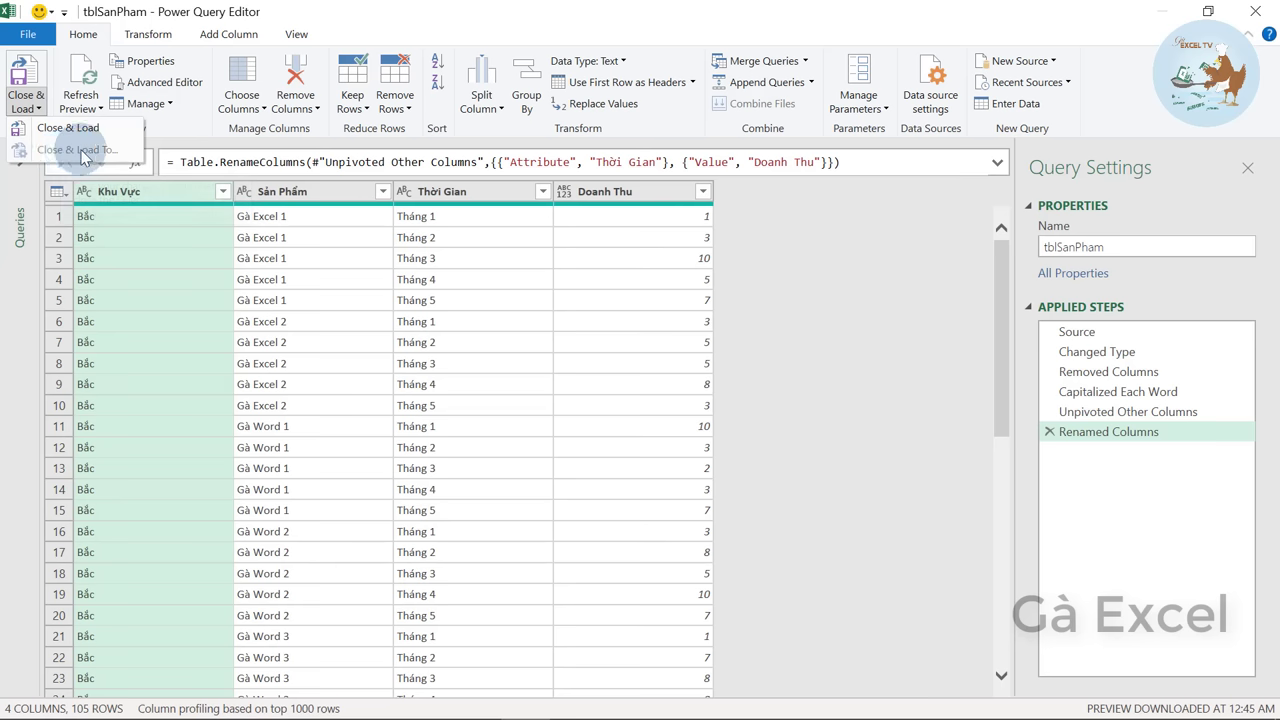
{"action": "left_click", "coordinate": [1250, 22]}
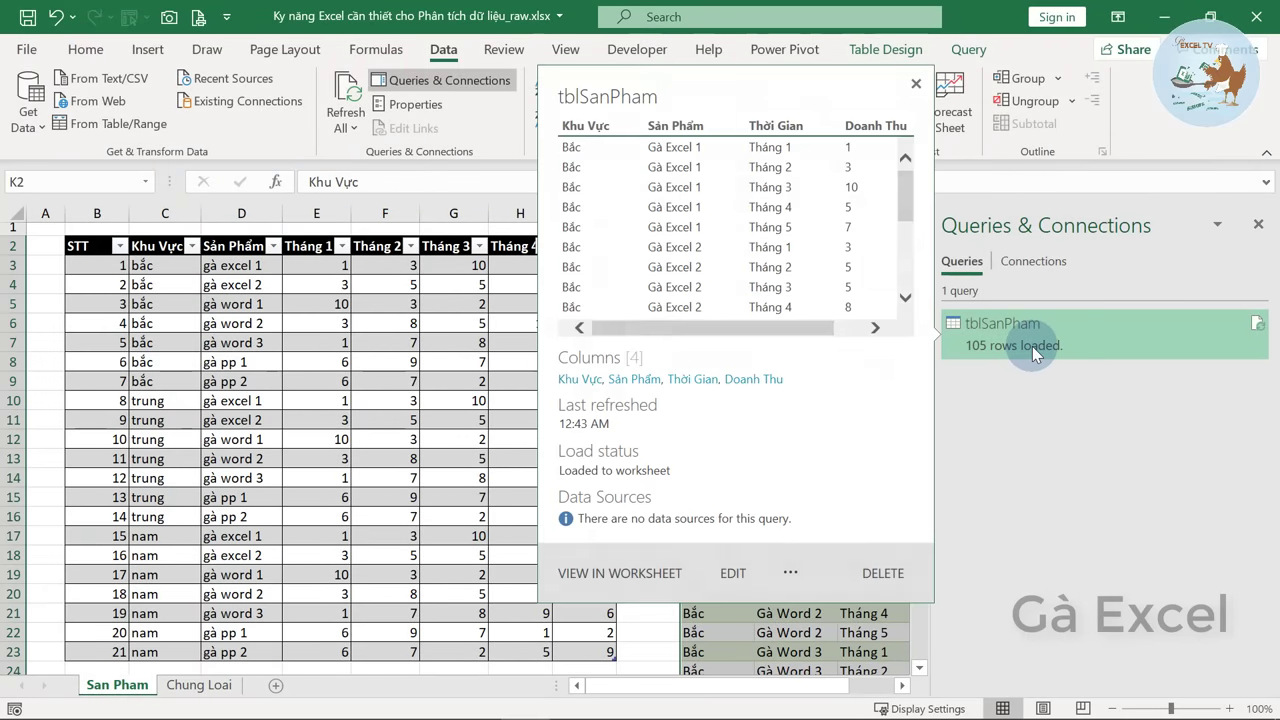
Set tblSanPham to load as connection only into the Data Model, accepting the table-removal warning.
{"action": "right_click", "coordinate": [1032, 346]}
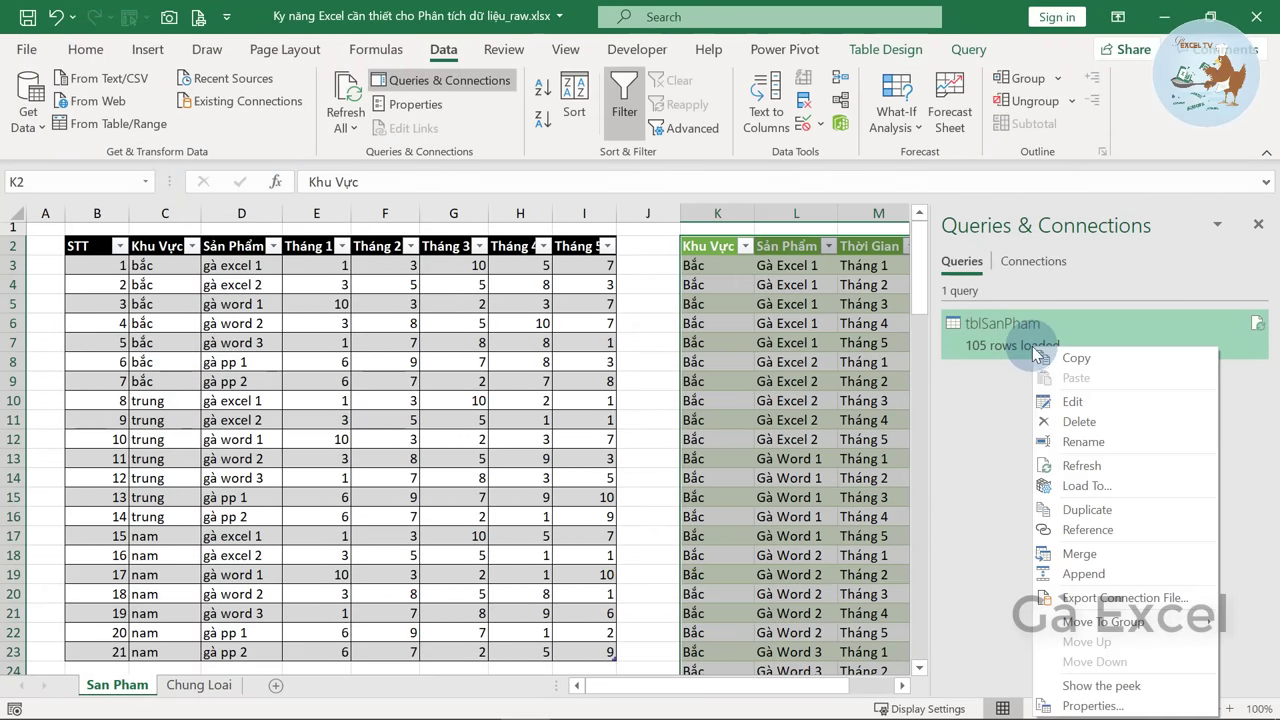
{"action": "left_click", "coordinate": [1085, 487]}
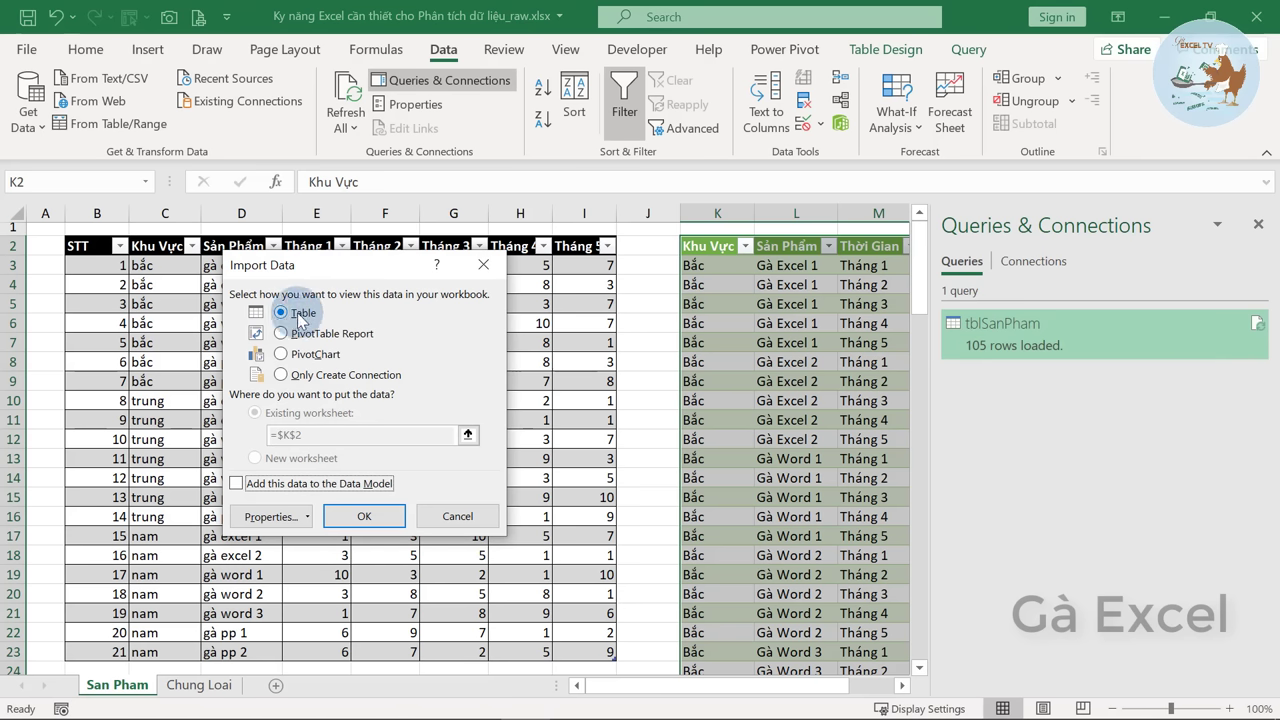
{"action": "left_click", "coordinate": [366, 377]}
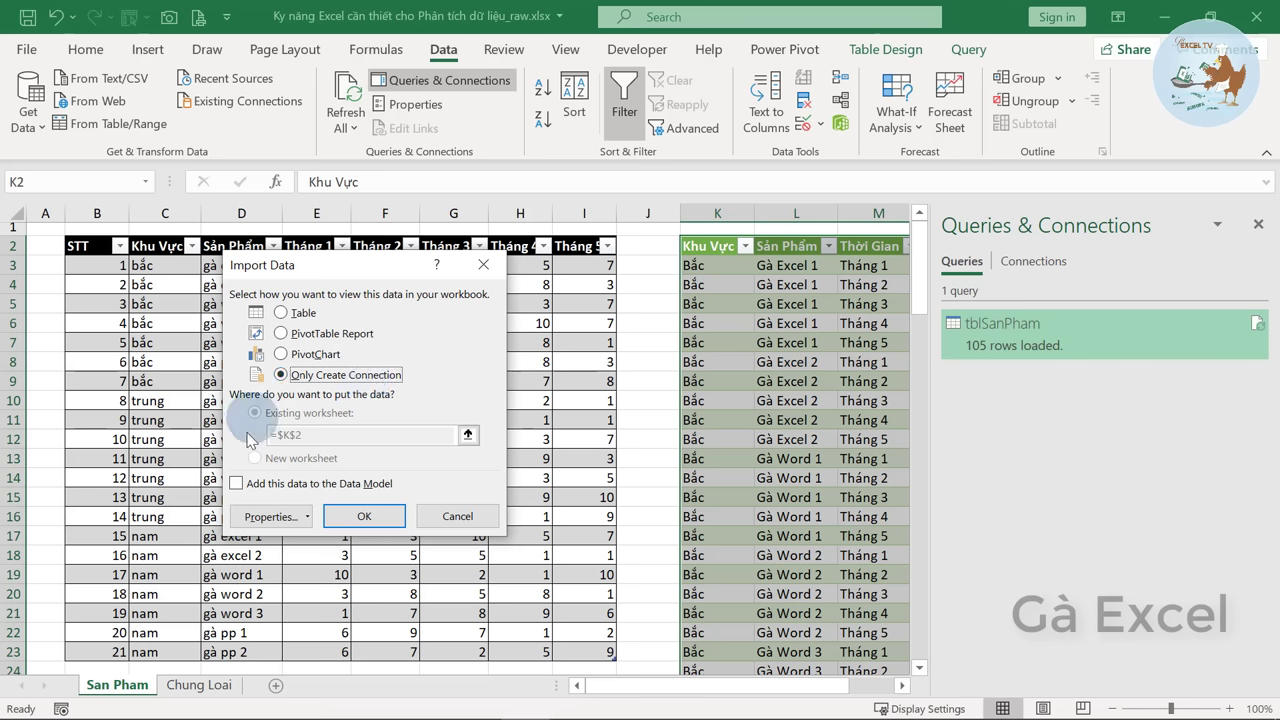
{"action": "left_click", "coordinate": [251, 482]}
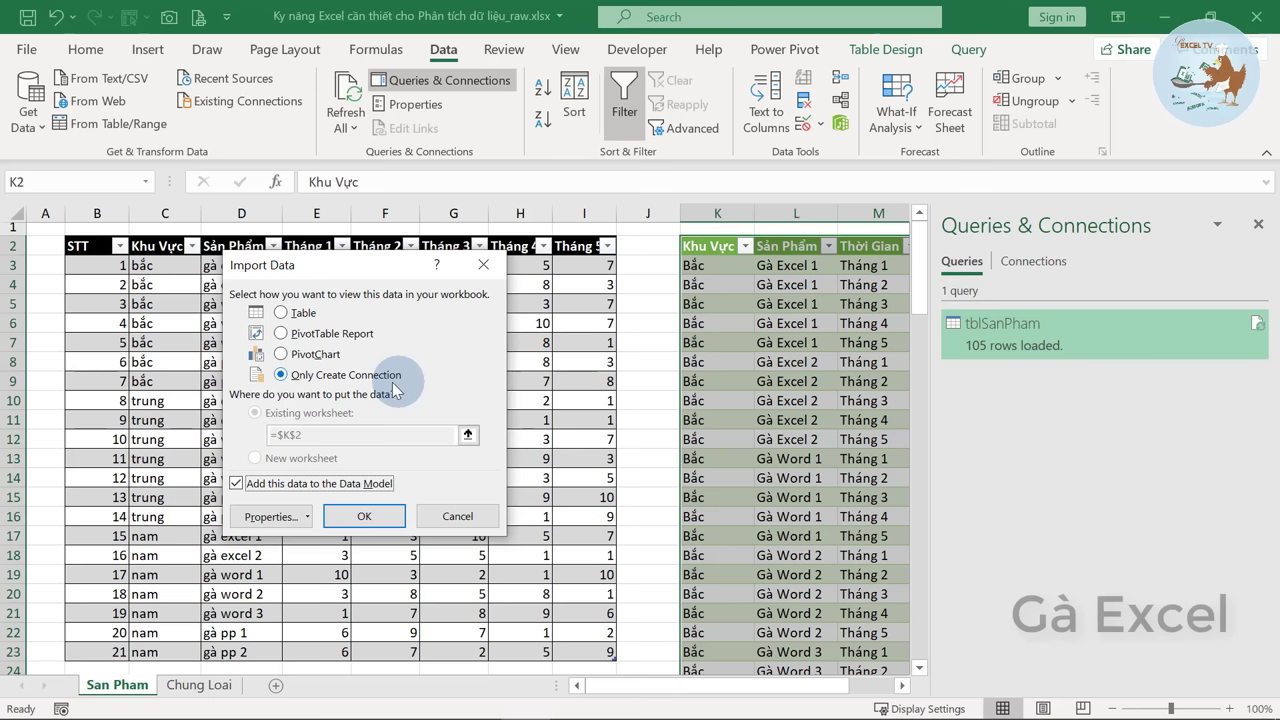
{"action": "left_click", "coordinate": [372, 516]}
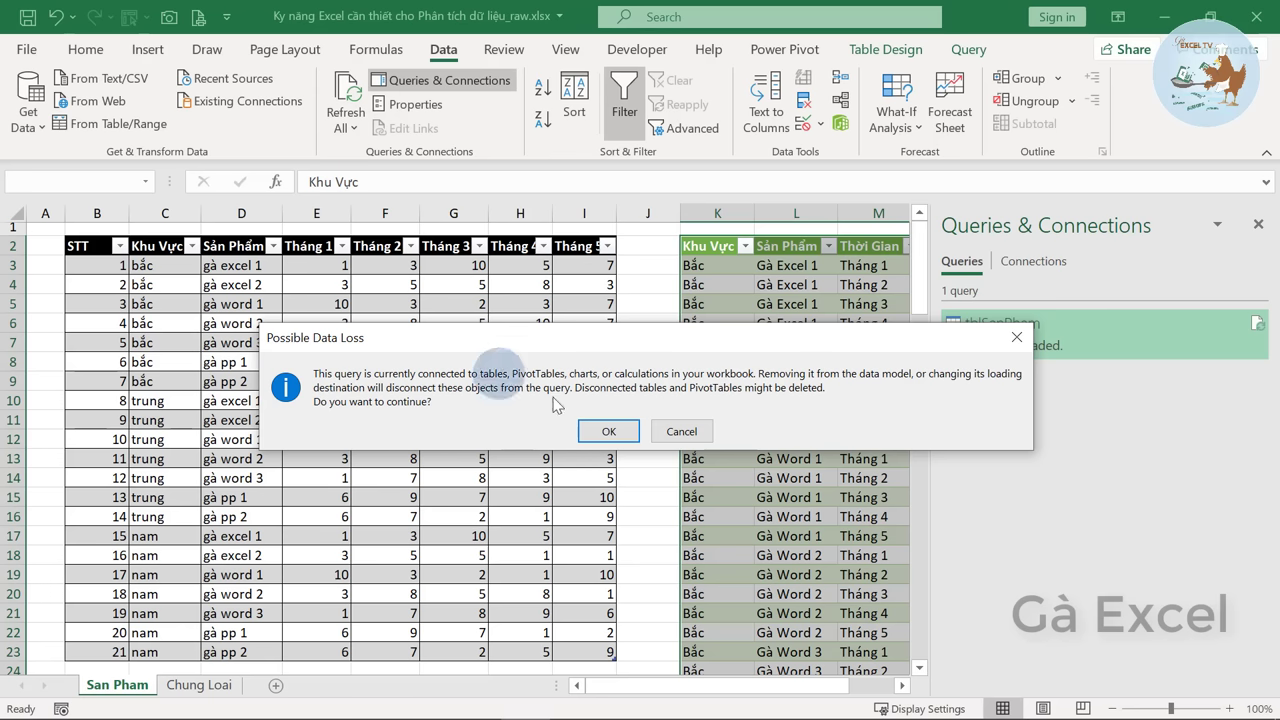
{"action": "left_click", "coordinate": [607, 431]}
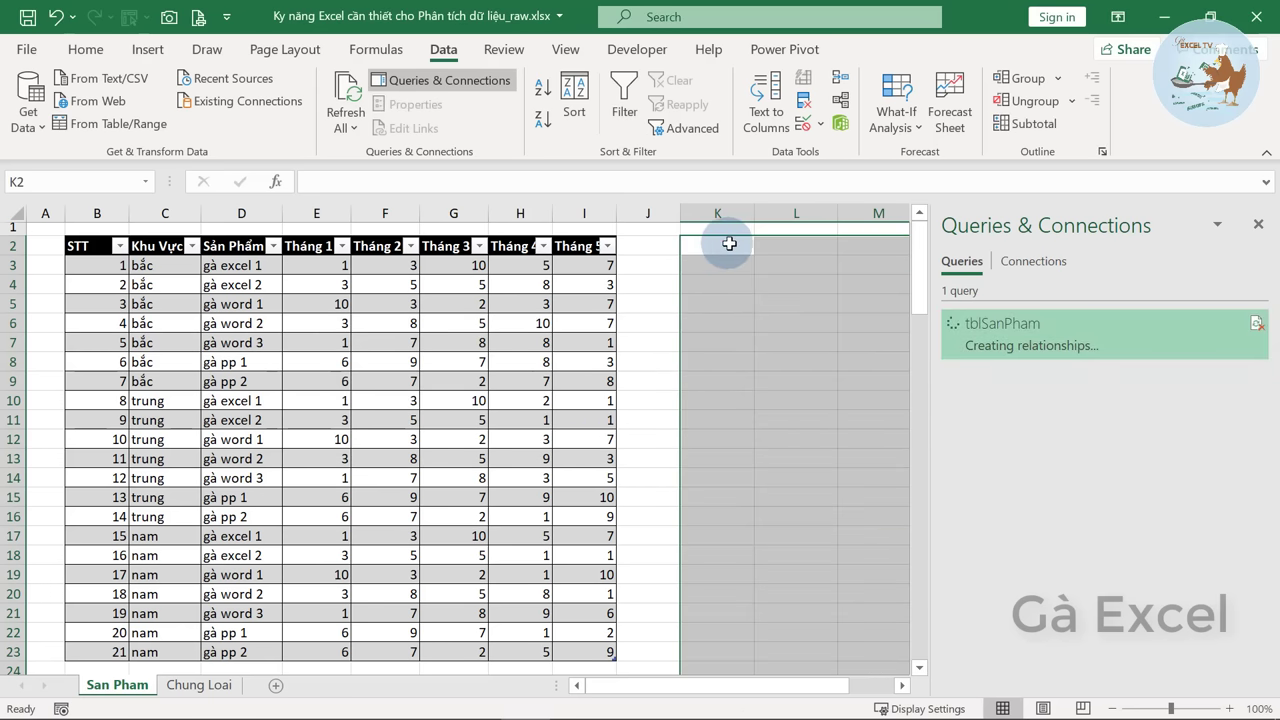
Close the queries and connections list and select cell F12 in the original product table.
{"action": "left_click", "coordinate": [1258, 228]}
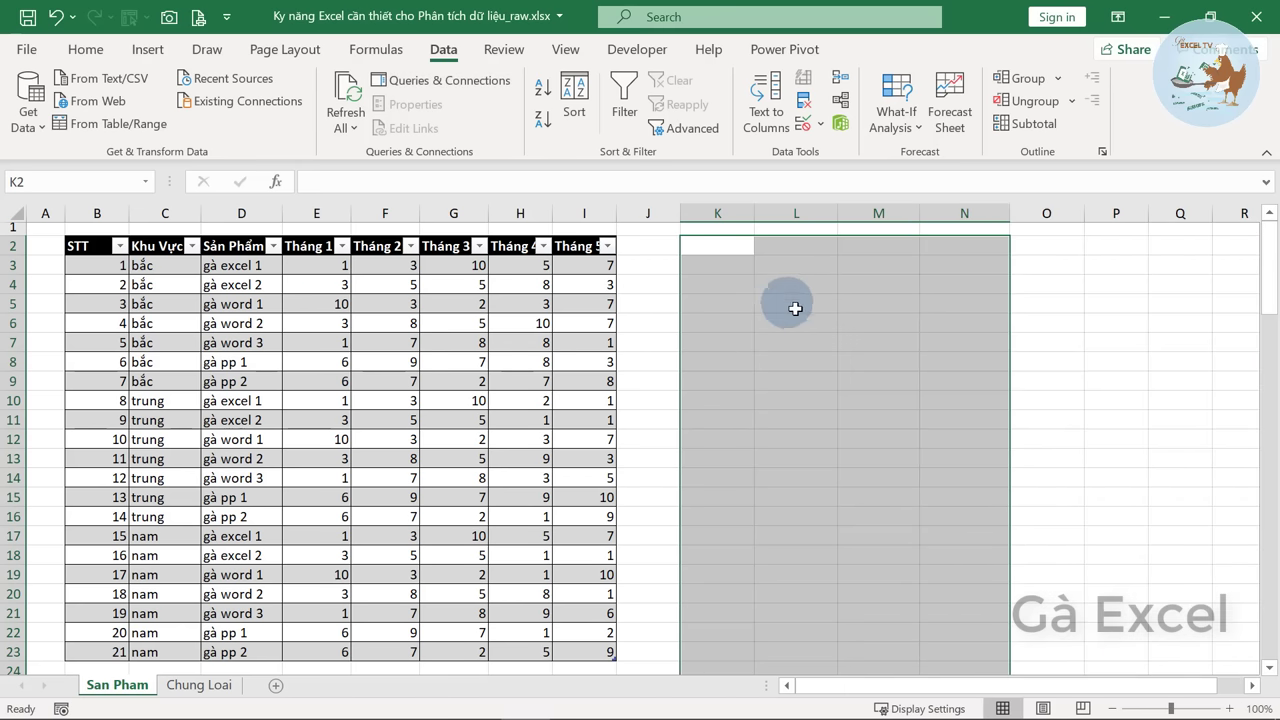
{"action": "left_click", "coordinate": [381, 472]}
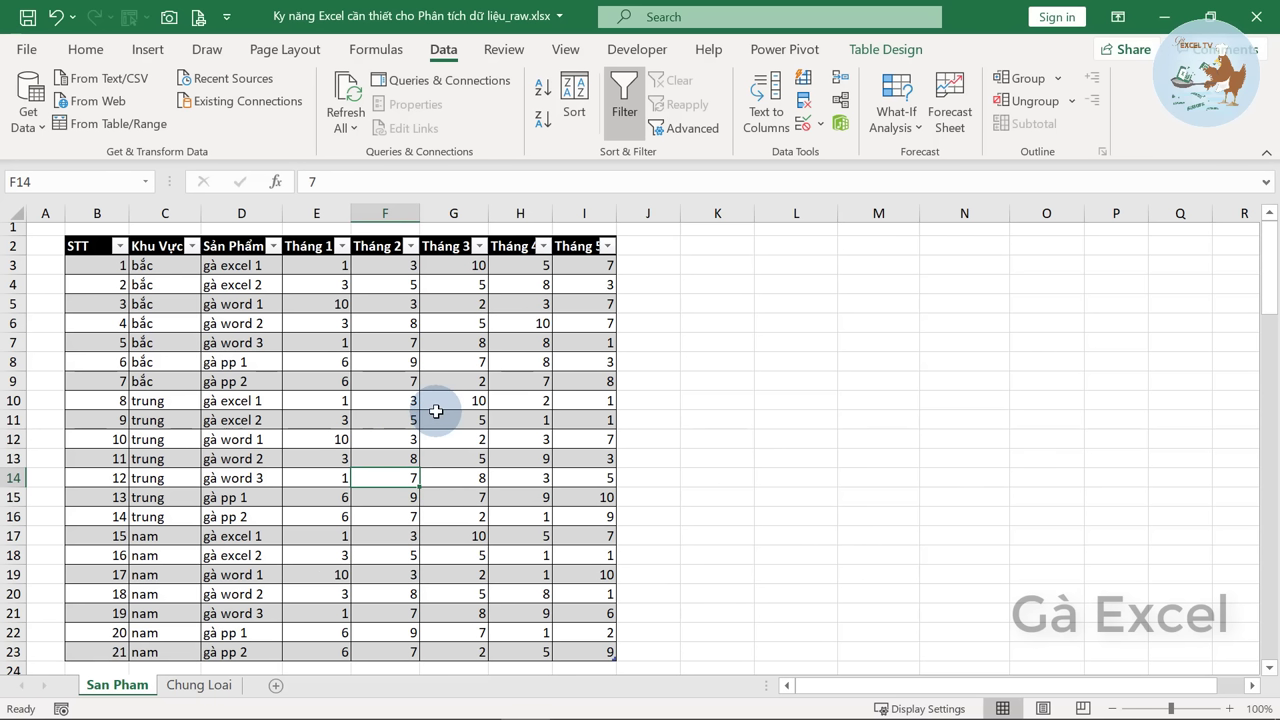
{"action": "left_click", "coordinate": [408, 444]}
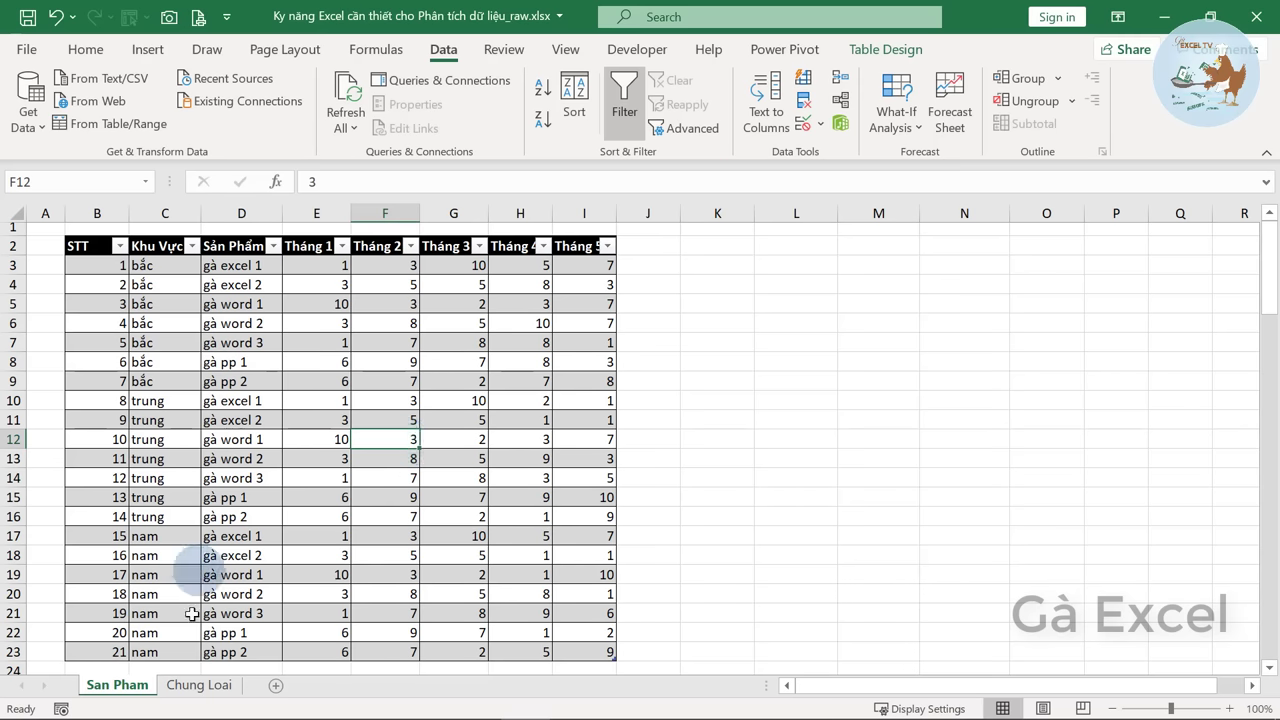
On the Chung Loai sheet, review the Excel, Word and Power Point product cells and widen column C.
{"action": "left_click", "coordinate": [199, 685]}
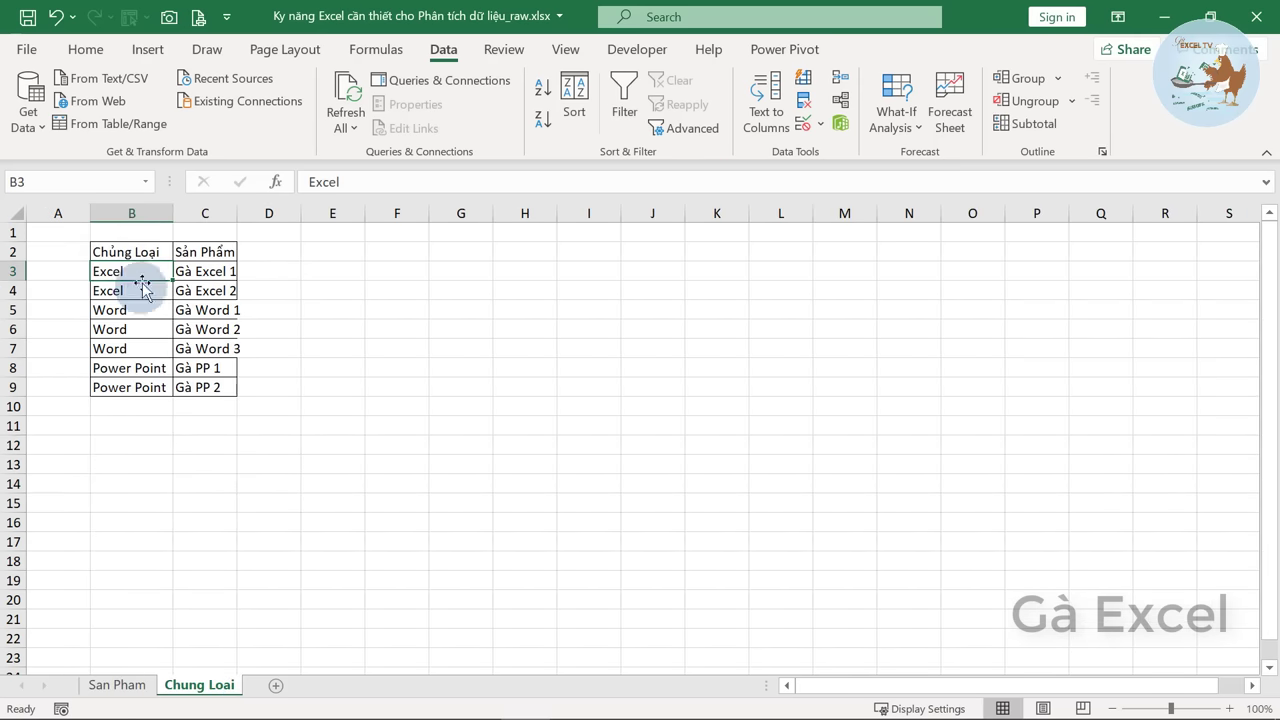
{"action": "left_click_drag", "start_coordinate": [131, 252], "coordinate": [208, 365]}
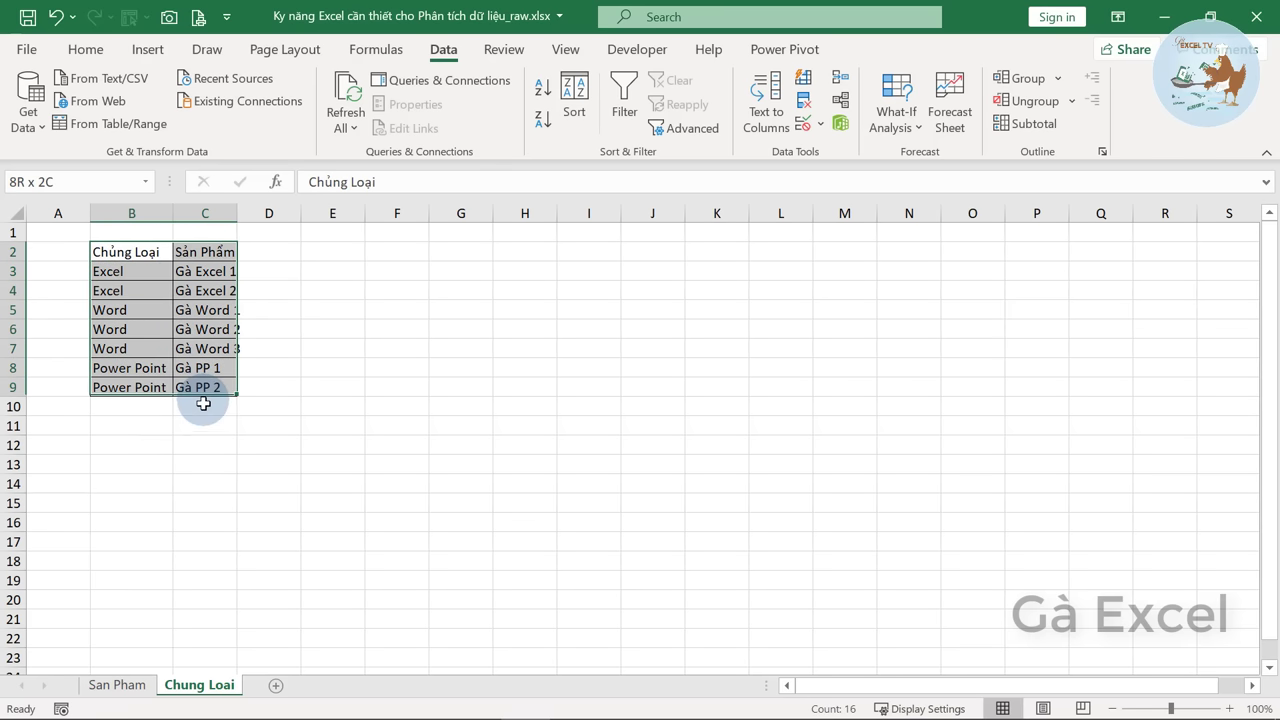
{"action": "left_click_drag", "start_coordinate": [204, 271], "coordinate": [201, 328]}
{"action": "left_click", "coordinate": [160, 290]}
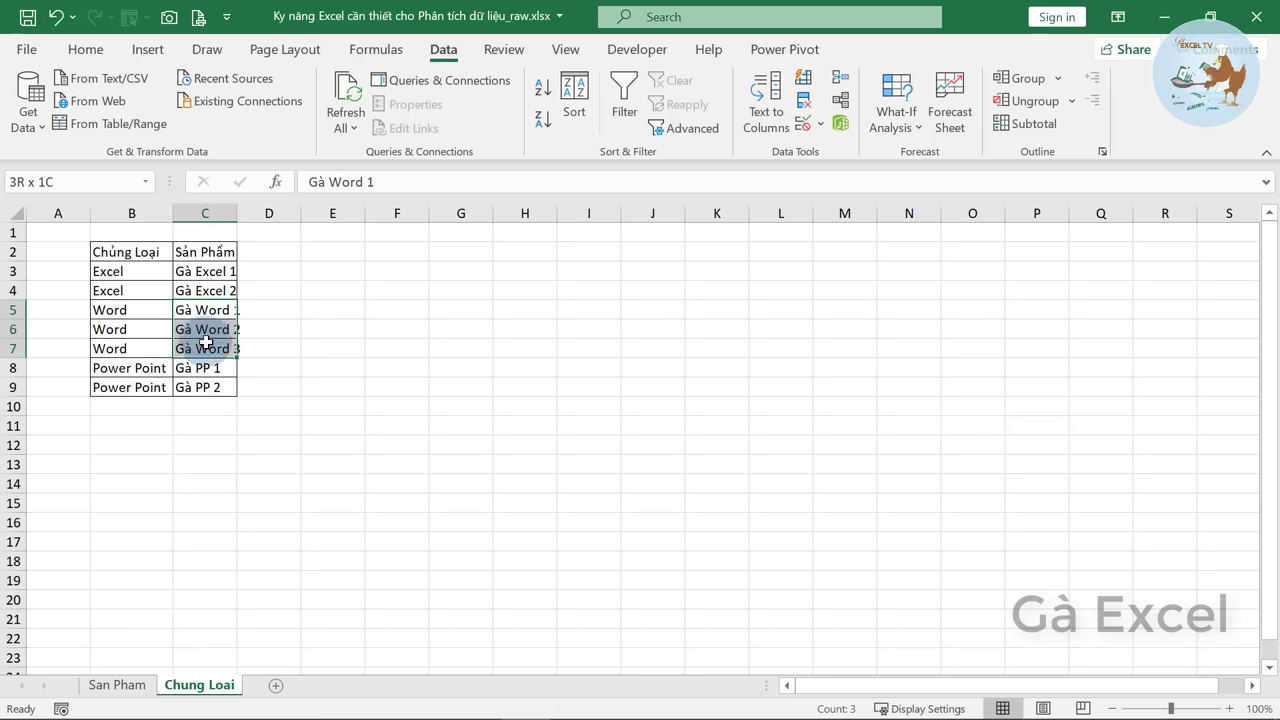
{"action": "left_click", "coordinate": [130, 329]}
{"action": "left_click_drag", "start_coordinate": [193, 370], "coordinate": [195, 387]}
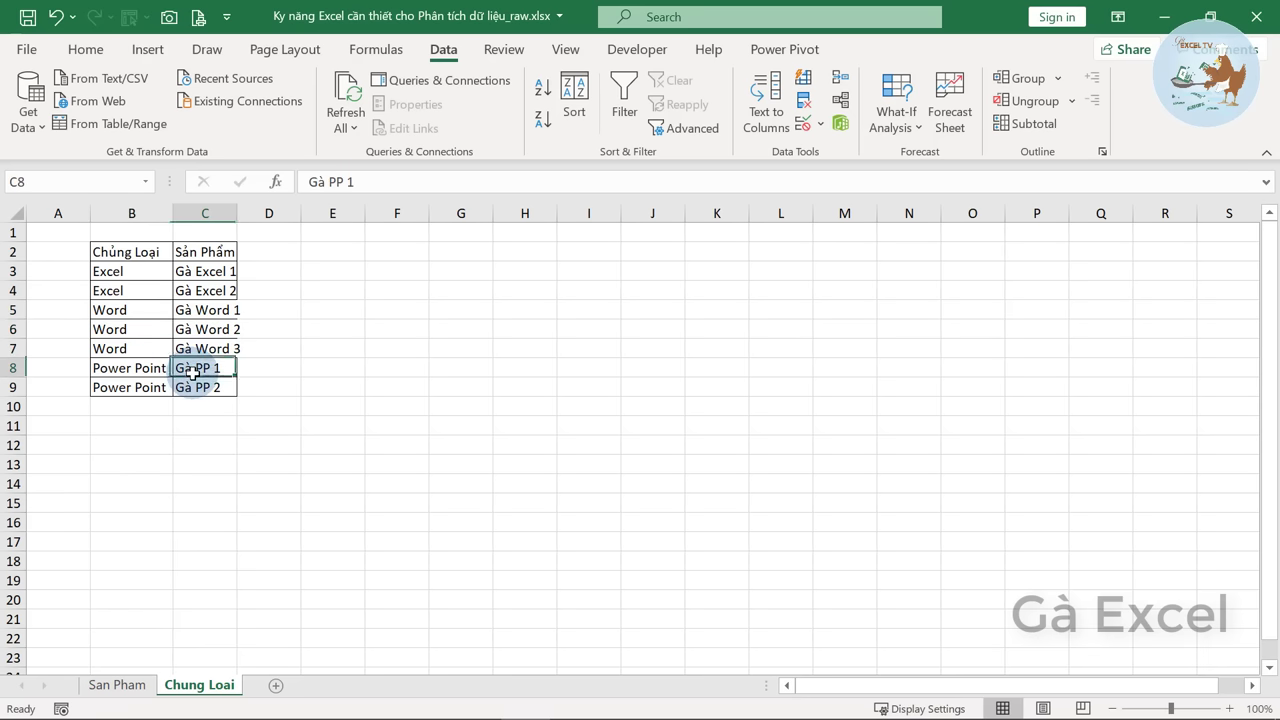
{"action": "left_click", "coordinate": [137, 370]}
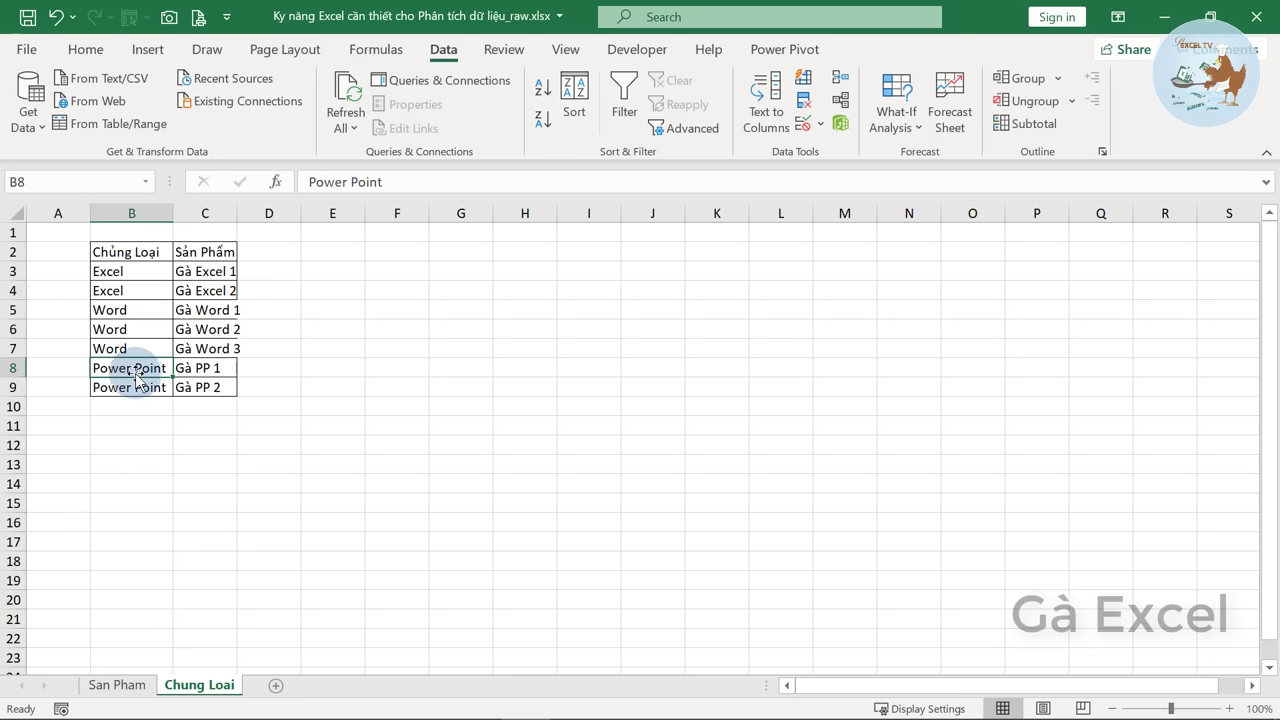
{"action": "left_click", "coordinate": [137, 254]}
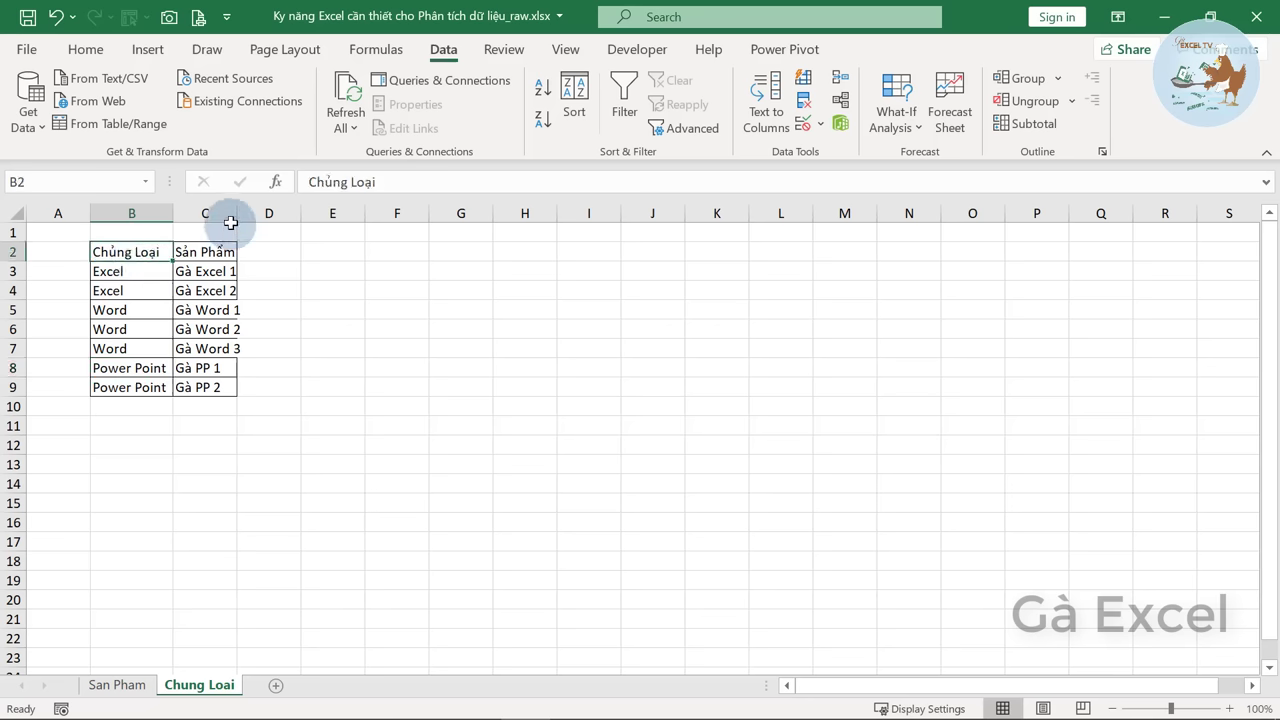
{"action": "left_click_drag", "start_coordinate": [237, 214], "coordinate": [271, 214]}
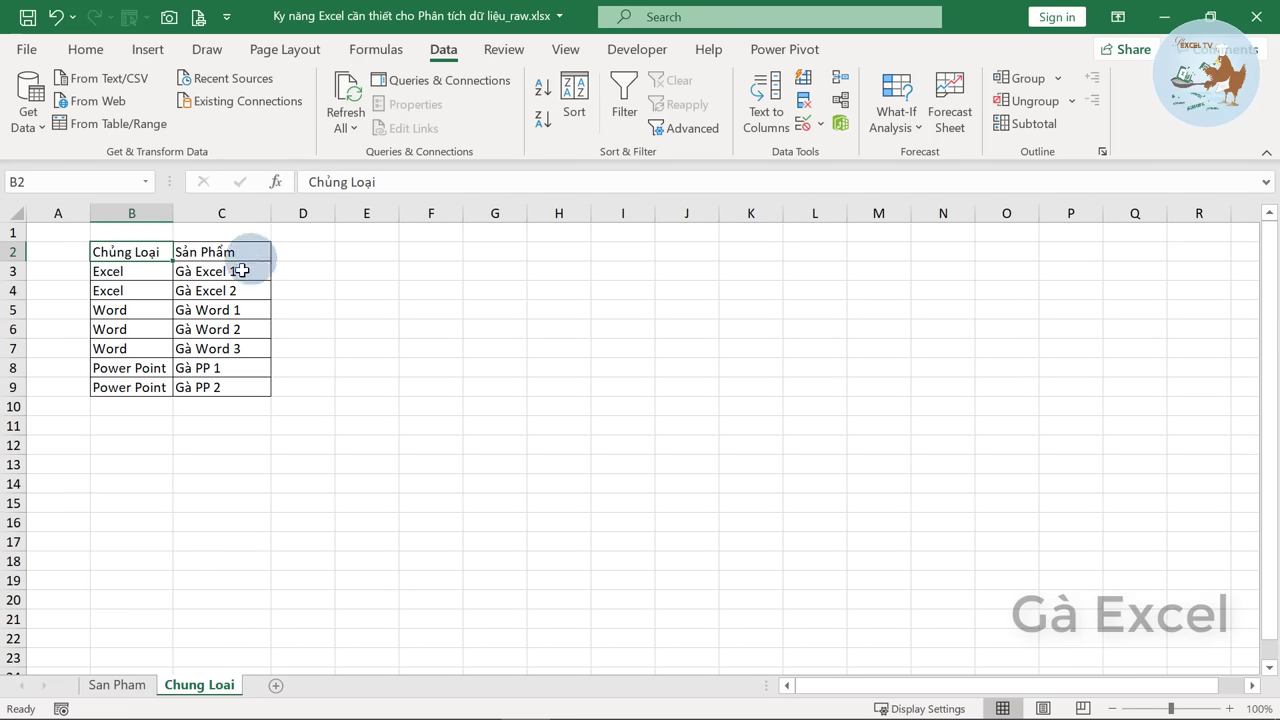
Compare San Pham's product names in D3:D11 with the Chung Loai category list.
{"action": "left_click", "coordinate": [117, 684]}
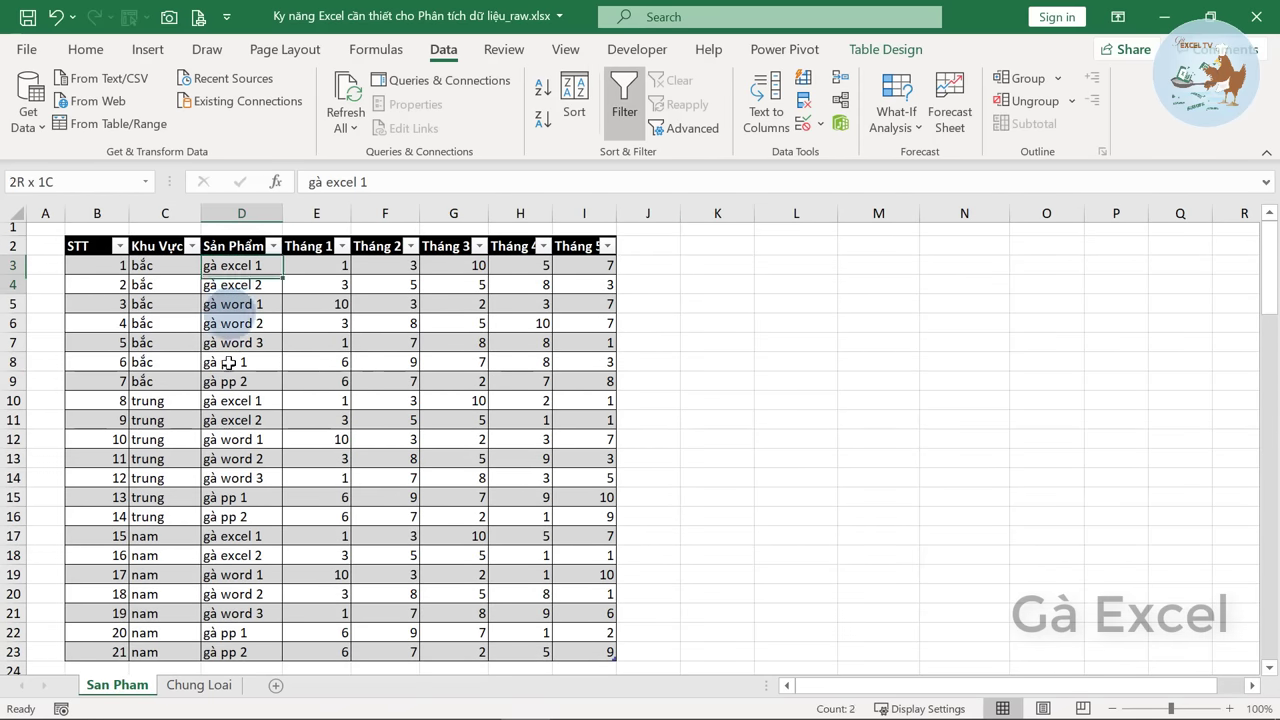
{"action": "left_click_drag", "start_coordinate": [232, 265], "coordinate": [232, 420]}
{"action": "left_click_drag", "start_coordinate": [205, 284], "coordinate": [217, 695]}
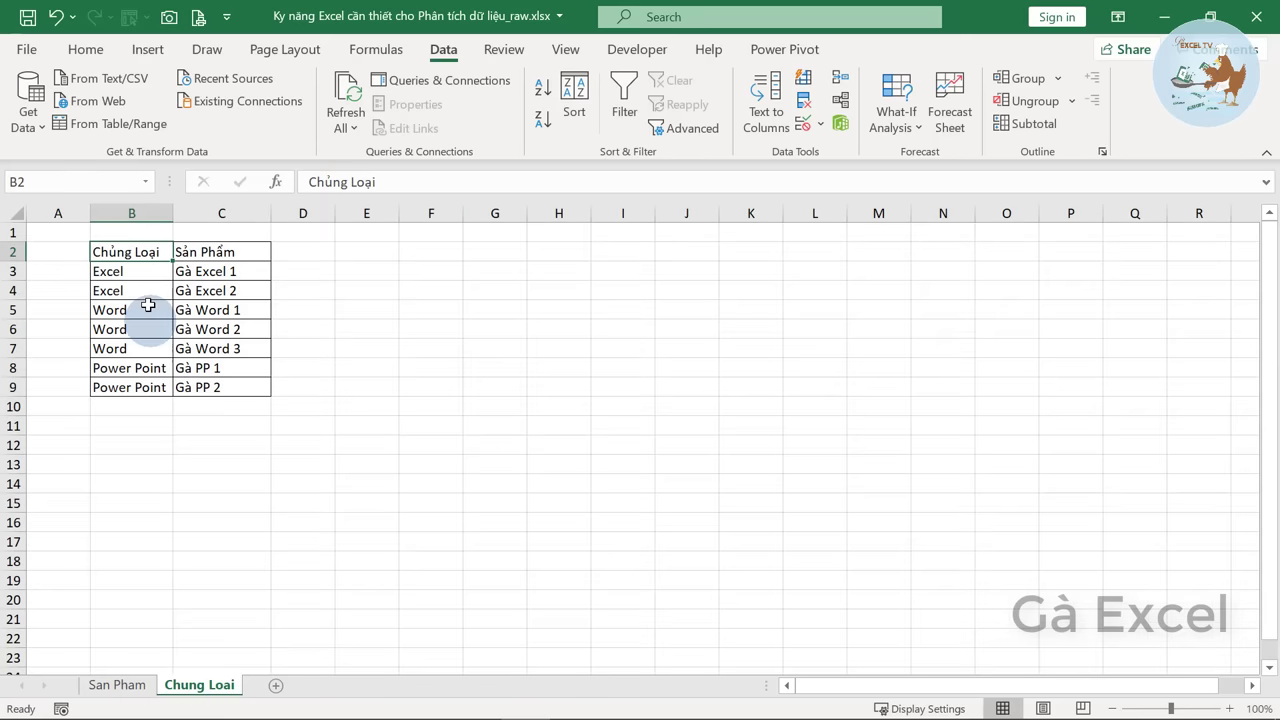
{"action": "left_click", "coordinate": [134, 290]}
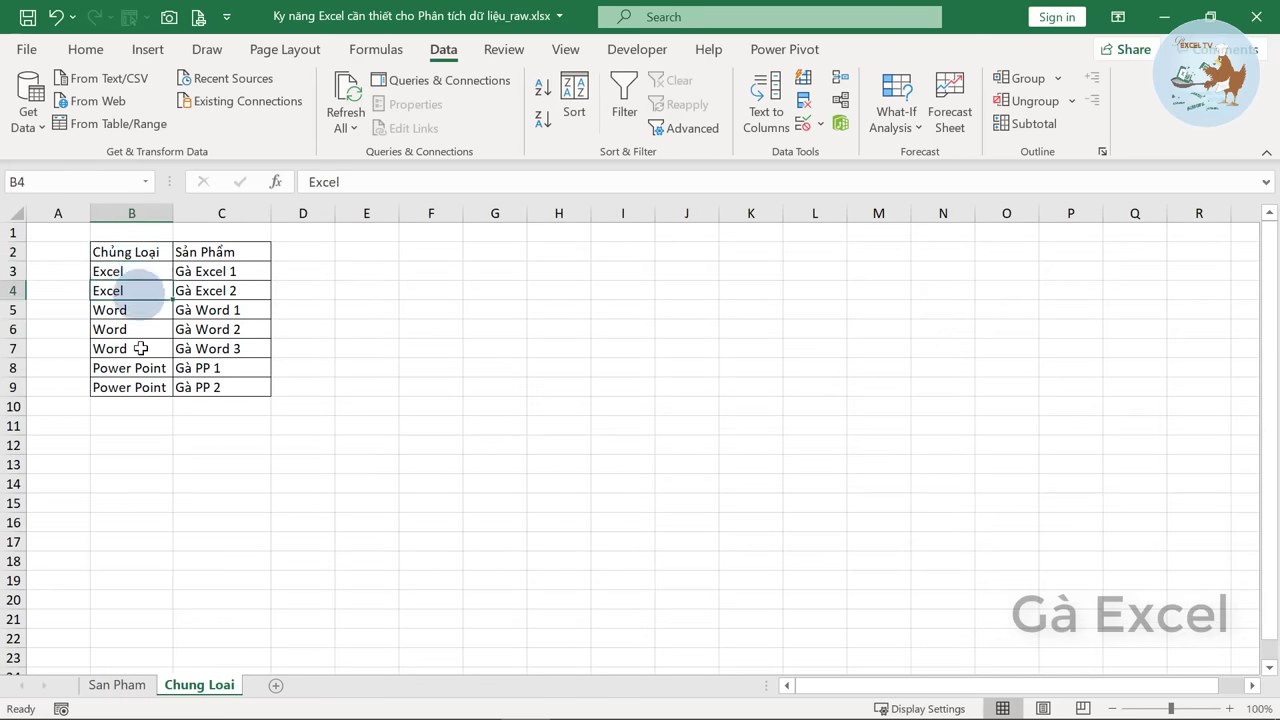
{"action": "left_click", "coordinate": [117, 686]}
{"action": "left_click", "coordinate": [357, 346]}
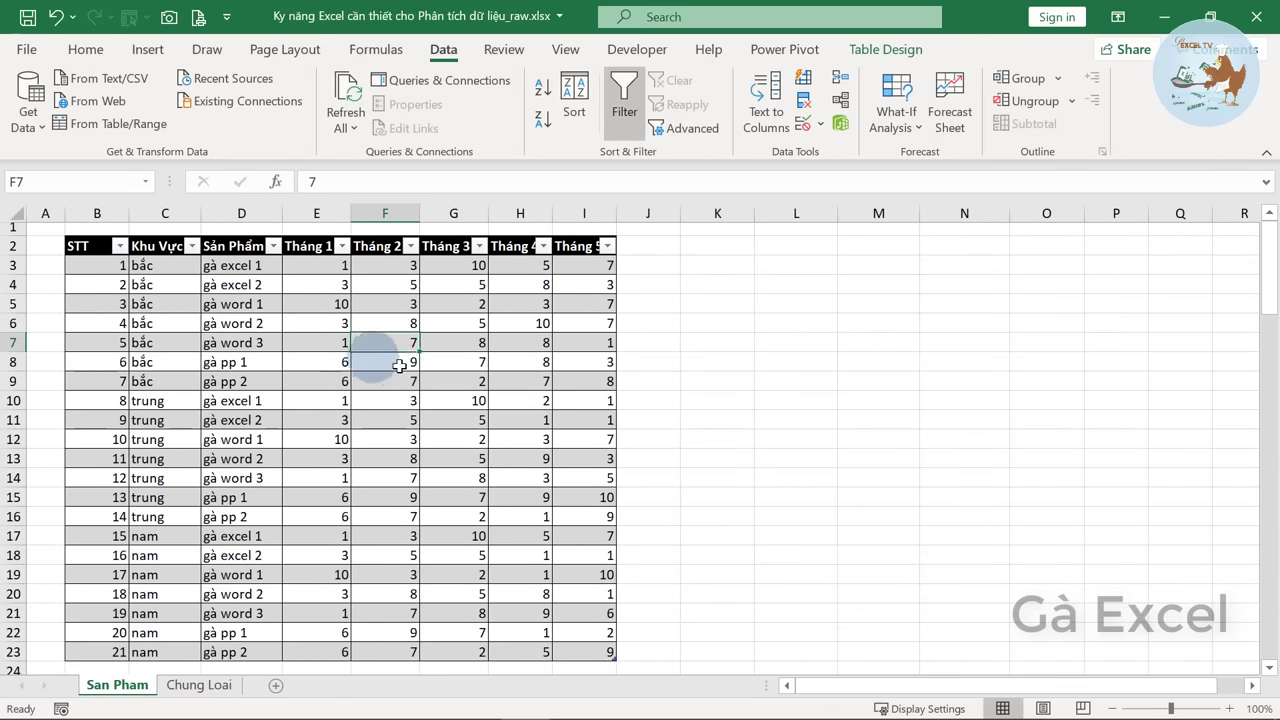
{"action": "left_click", "coordinate": [191, 693]}
{"action": "left_click", "coordinate": [133, 328]}
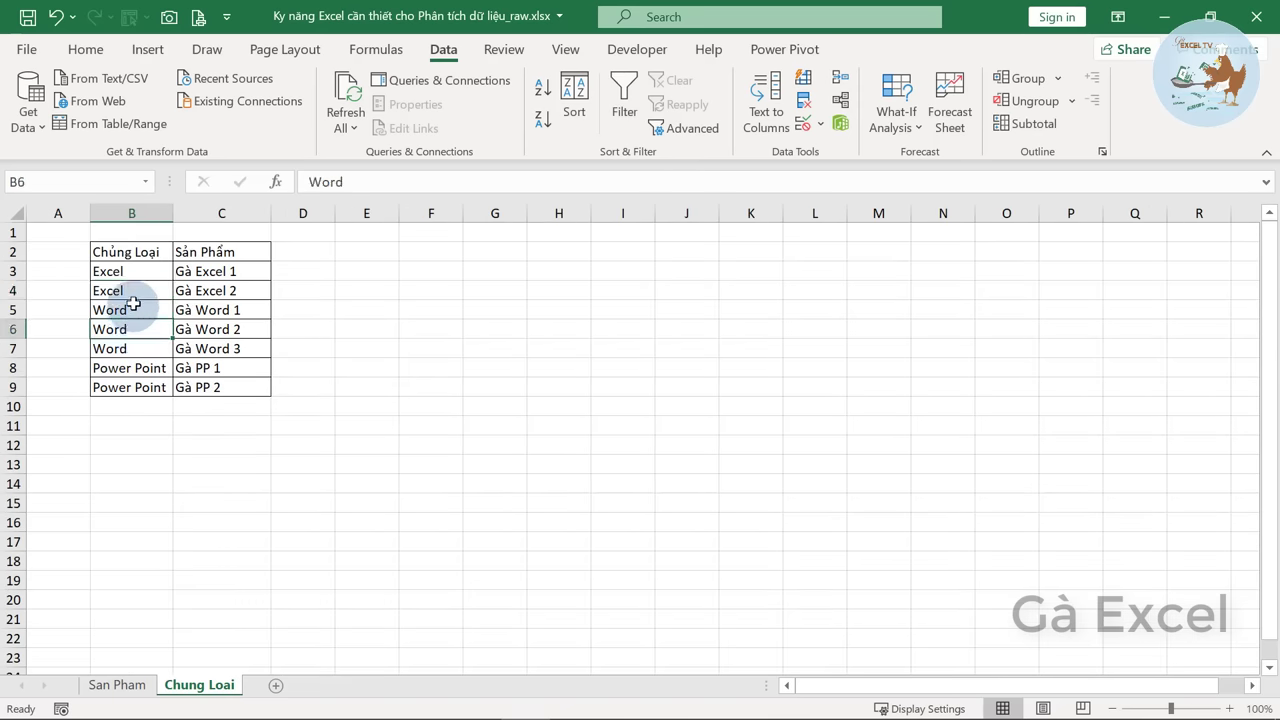
{"action": "left_click", "coordinate": [136, 291]}
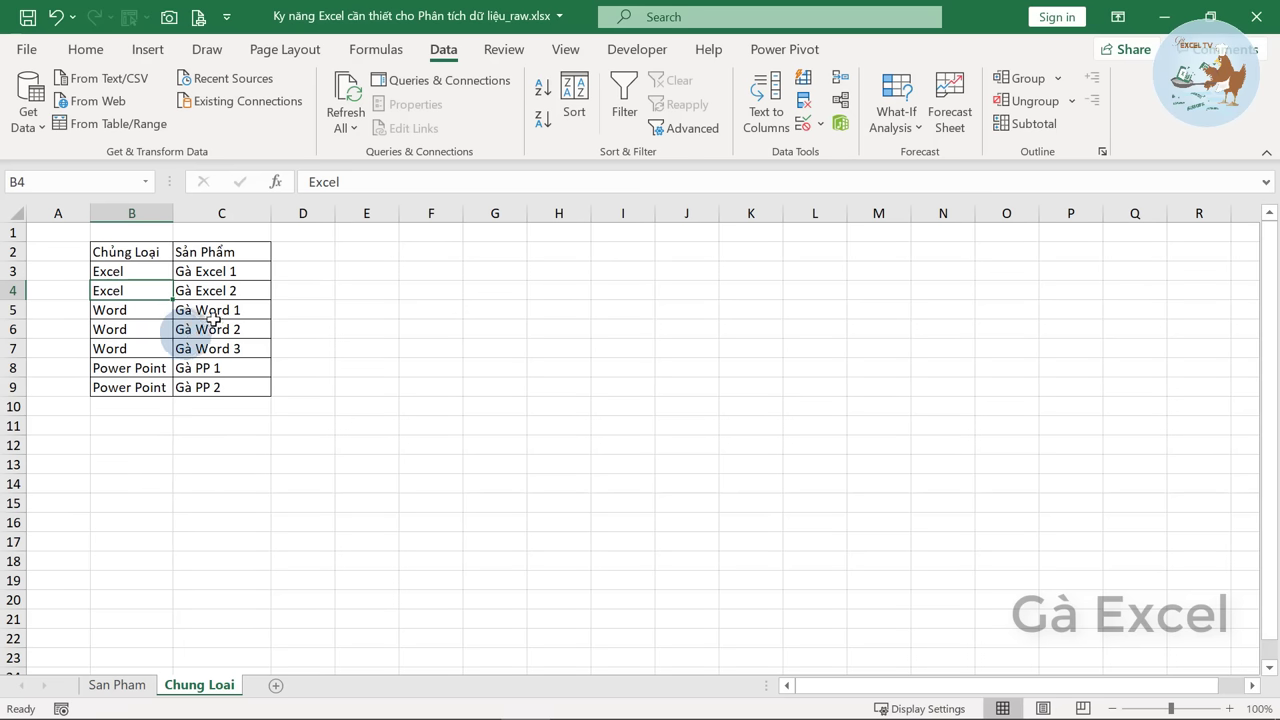
{"action": "left_click", "coordinate": [190, 312]}
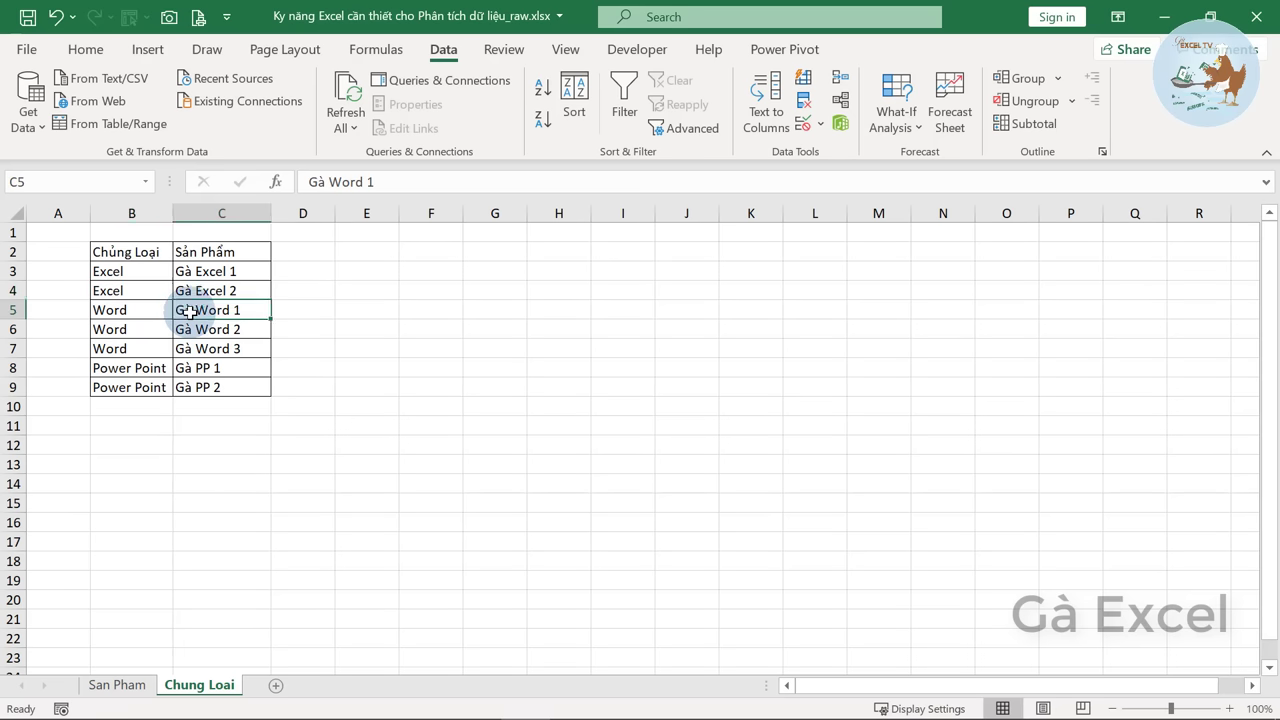
Convert the Chung Loai range B2:C9 into a table with headers.
{"action": "key", "text": "ctrl+t"}
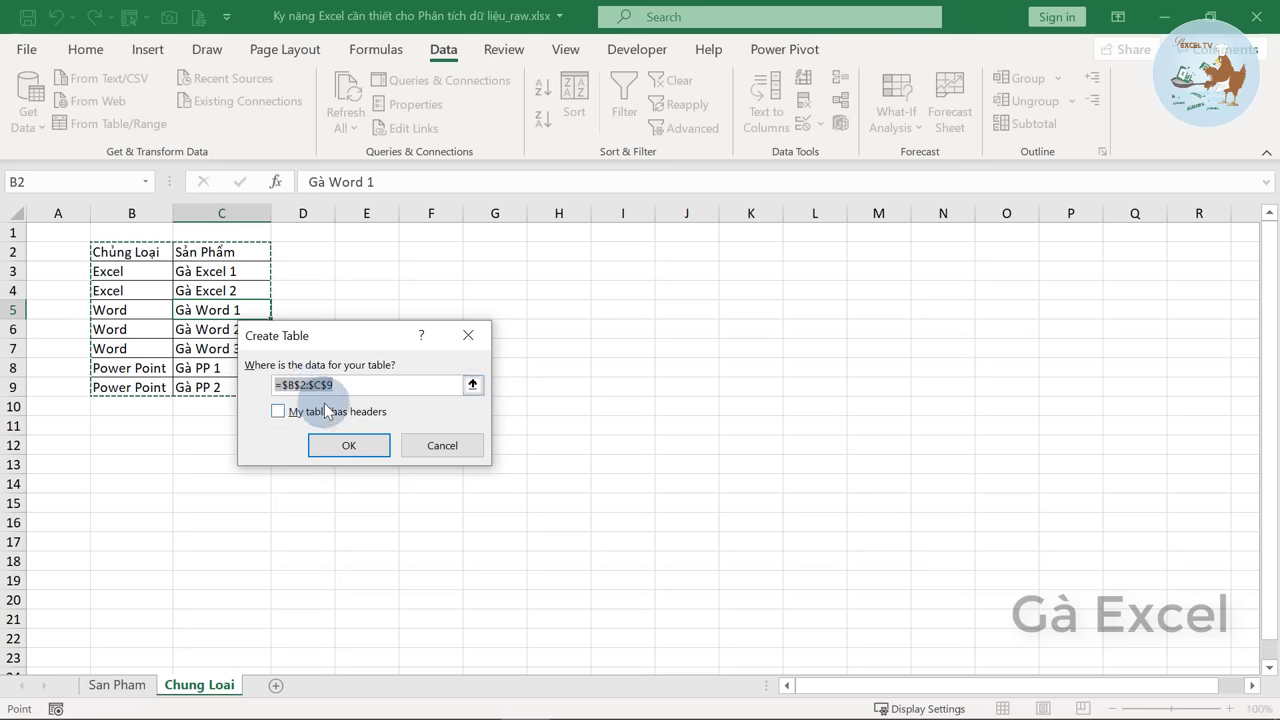
{"action": "left_click", "coordinate": [322, 414]}
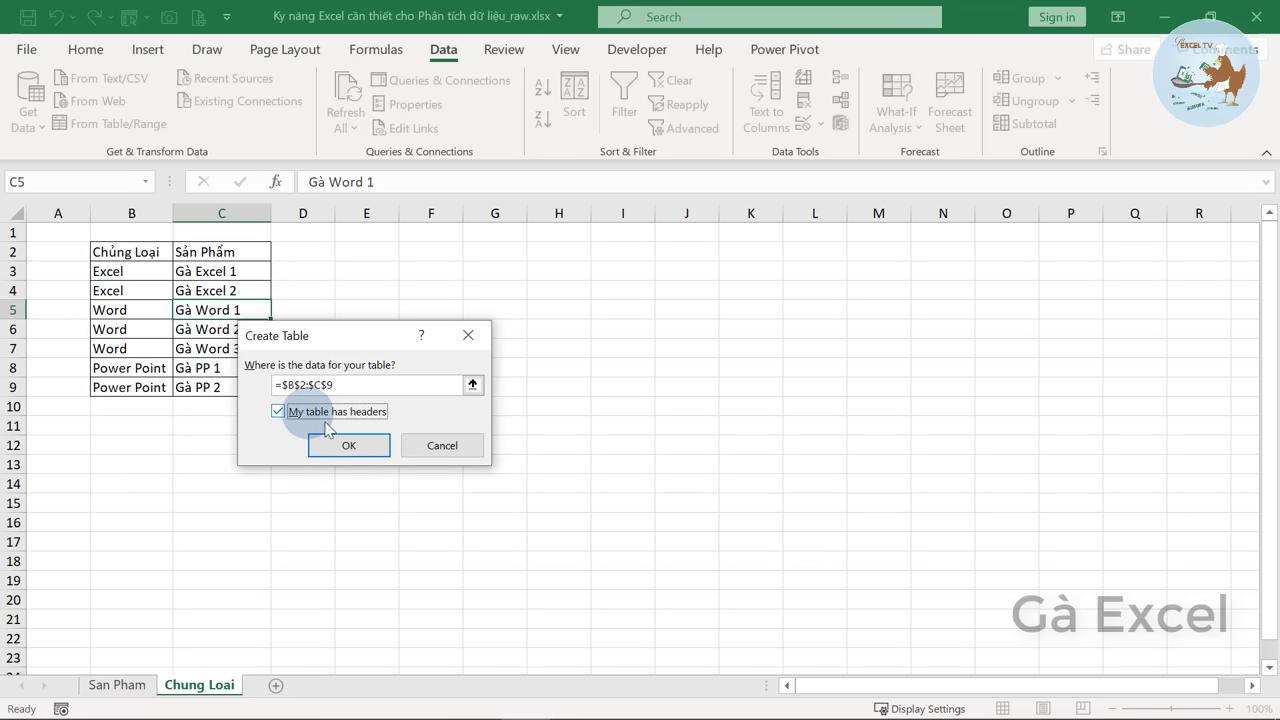
{"action": "left_click", "coordinate": [352, 446]}
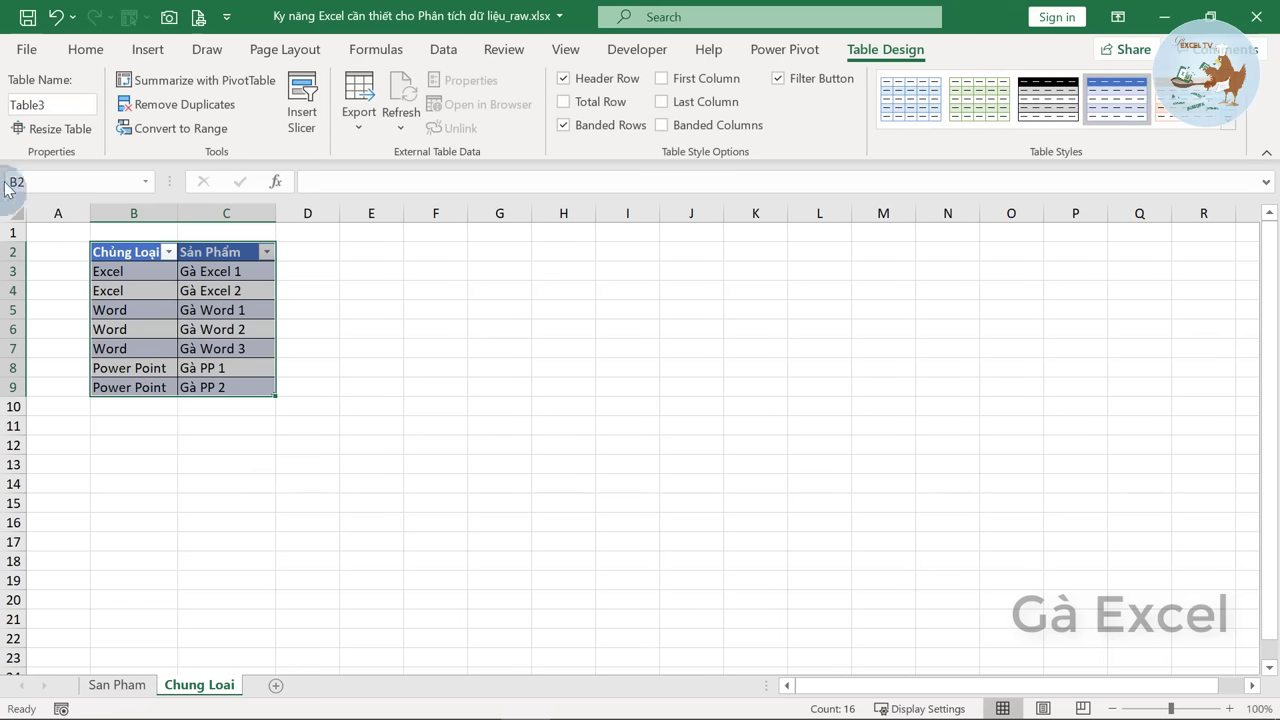
Rename the table from Table3 to tblChungLoai and return to the San Pham sheet.
{"action": "left_click", "coordinate": [57, 105]}
{"action": "type", "text": "tblChungLoai"}
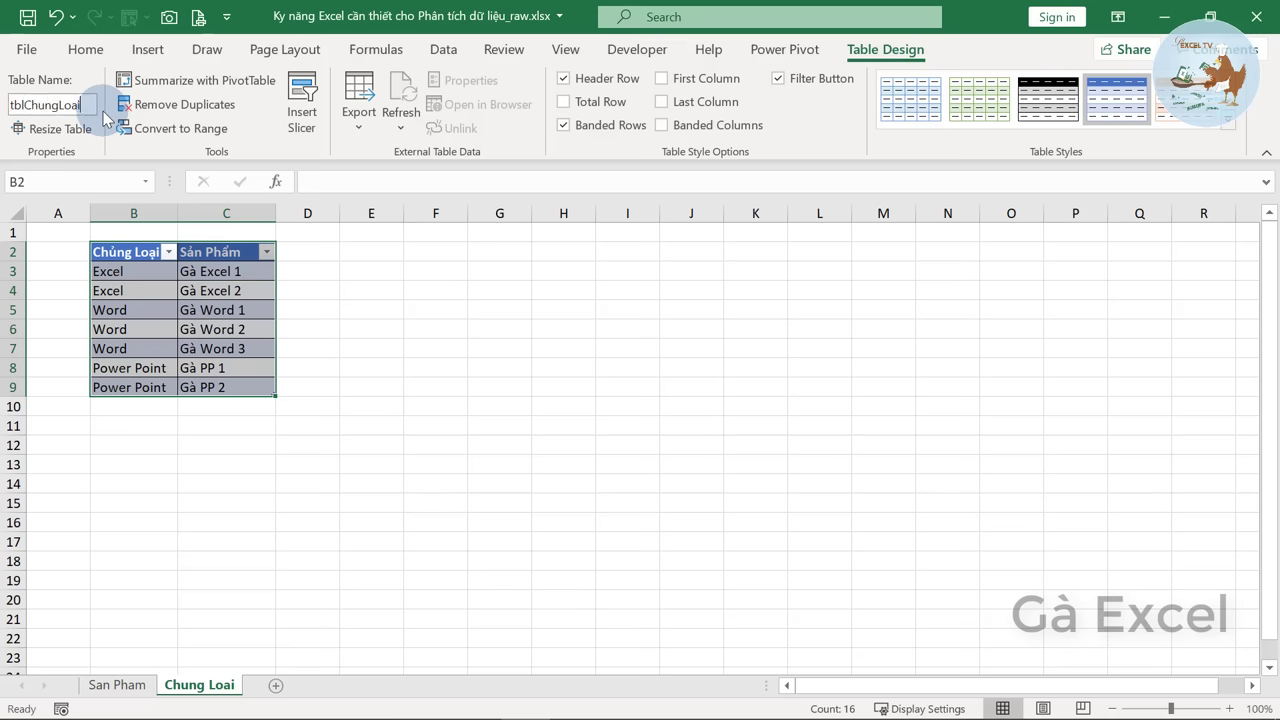
{"action": "key", "text": "Return"}
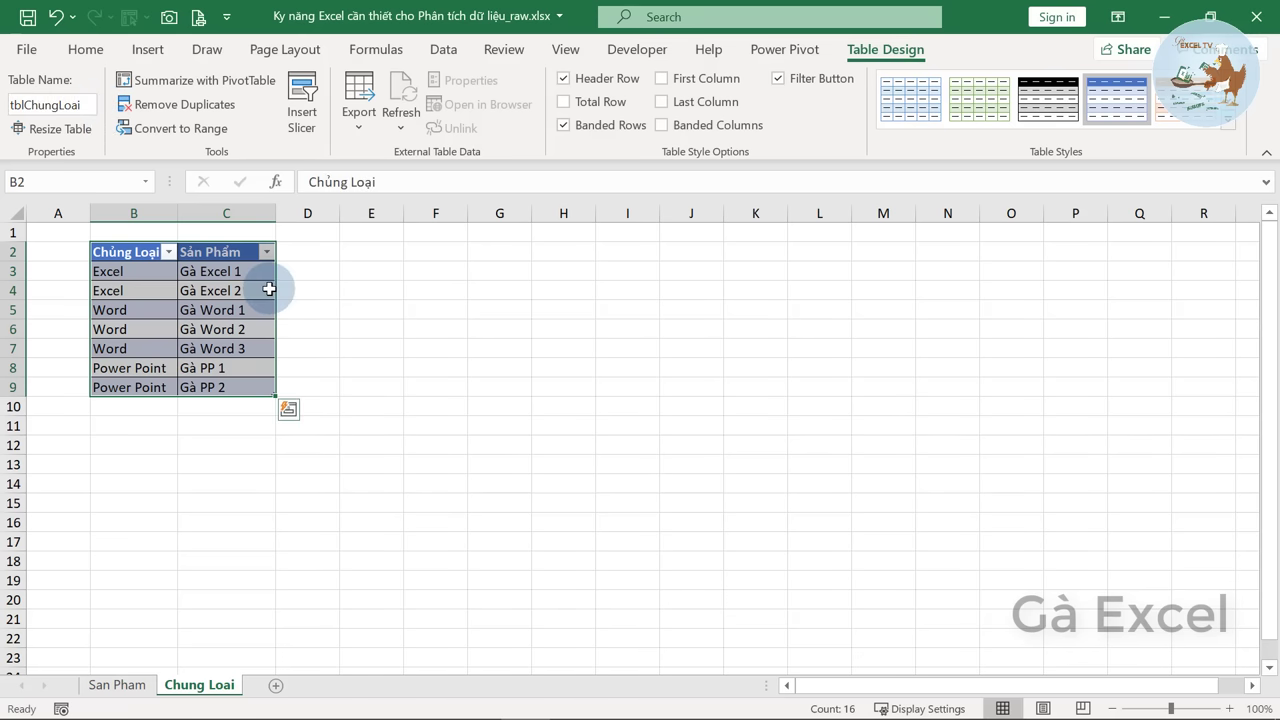
{"action": "left_click", "coordinate": [238, 313]}
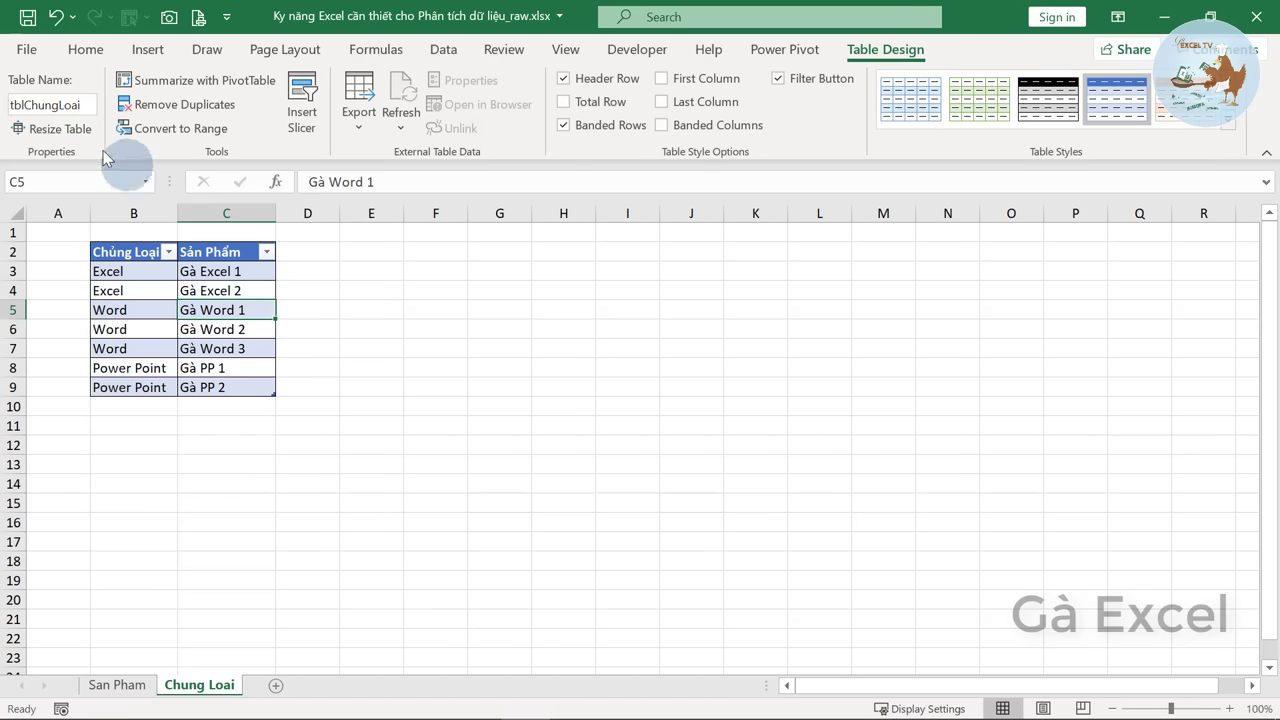
{"action": "left_click", "coordinate": [116, 685]}
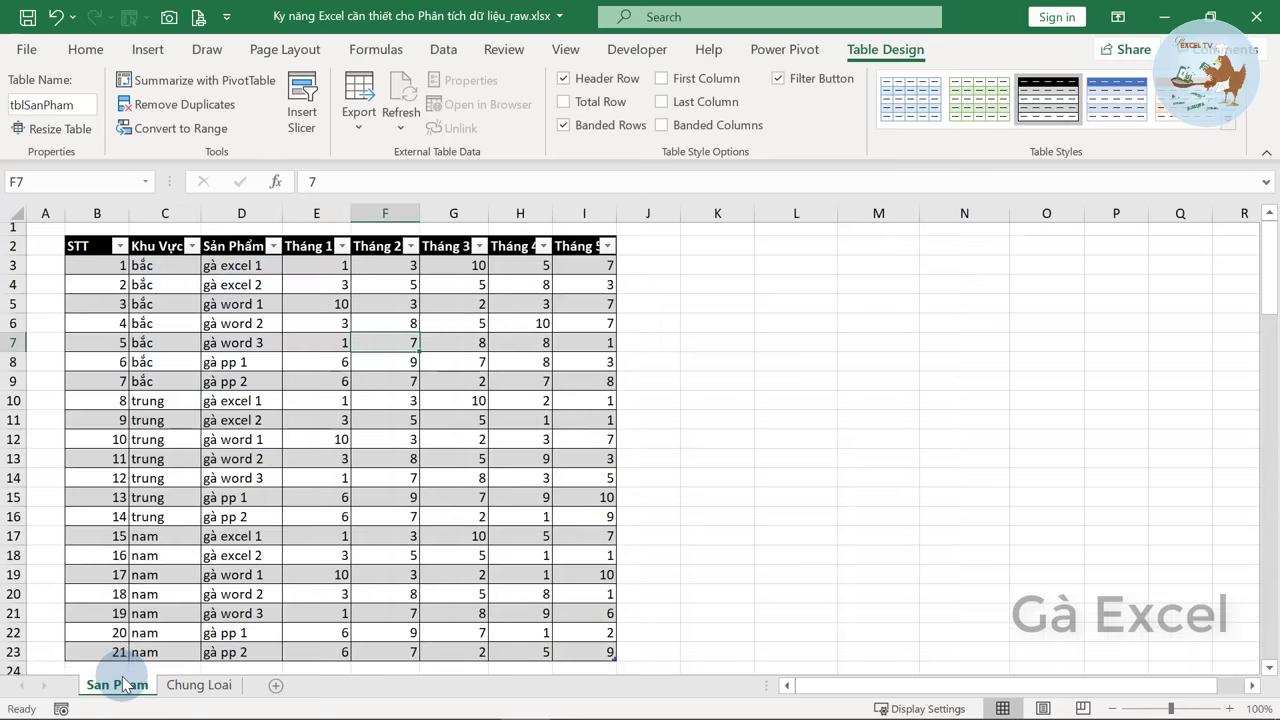
Add a blank sheet, move it ahead of San Pham, and name it Tong Hop.
{"action": "left_click", "coordinate": [346, 437]}
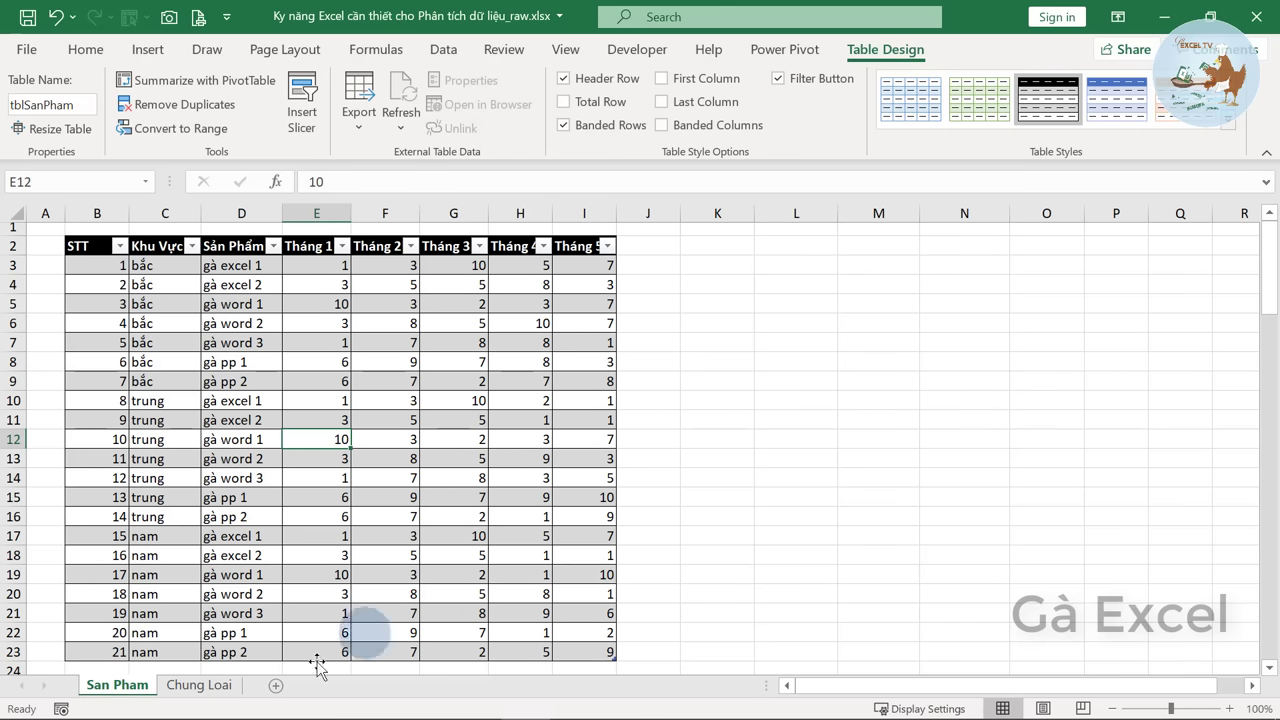
{"action": "left_click", "coordinate": [272, 686]}
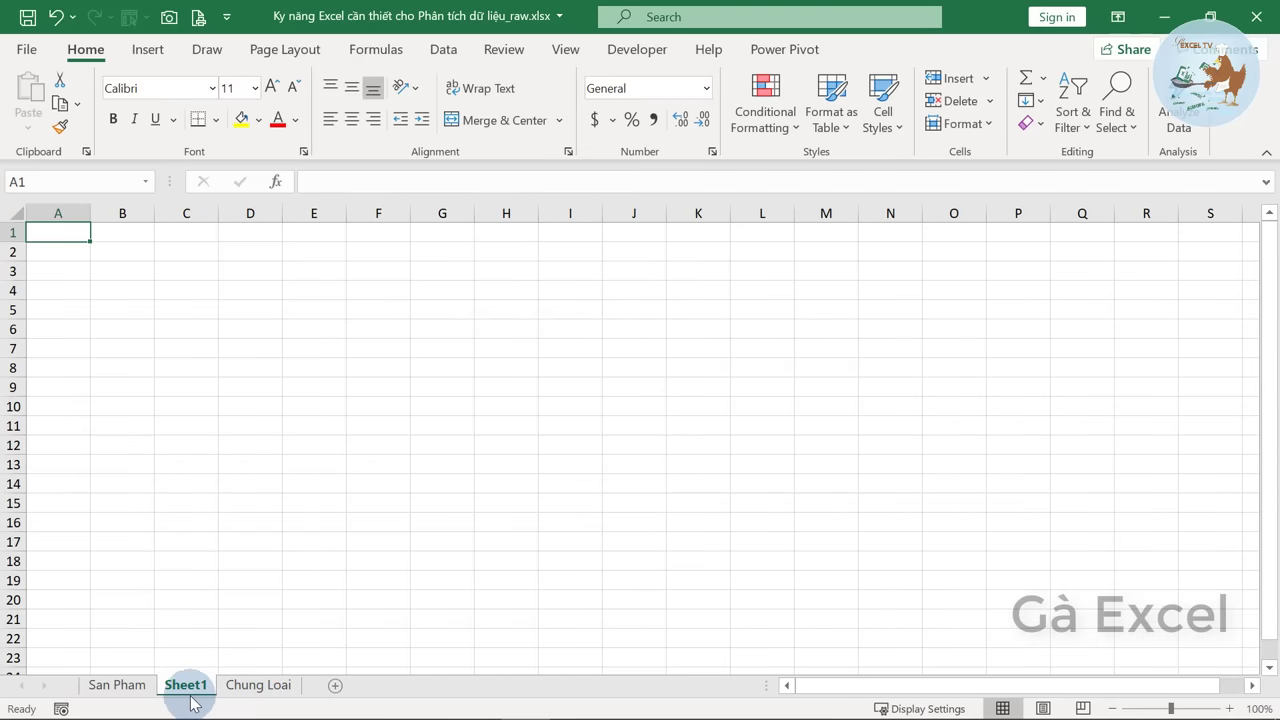
{"action": "left_click_drag", "start_coordinate": [157, 690], "coordinate": [120, 697]}
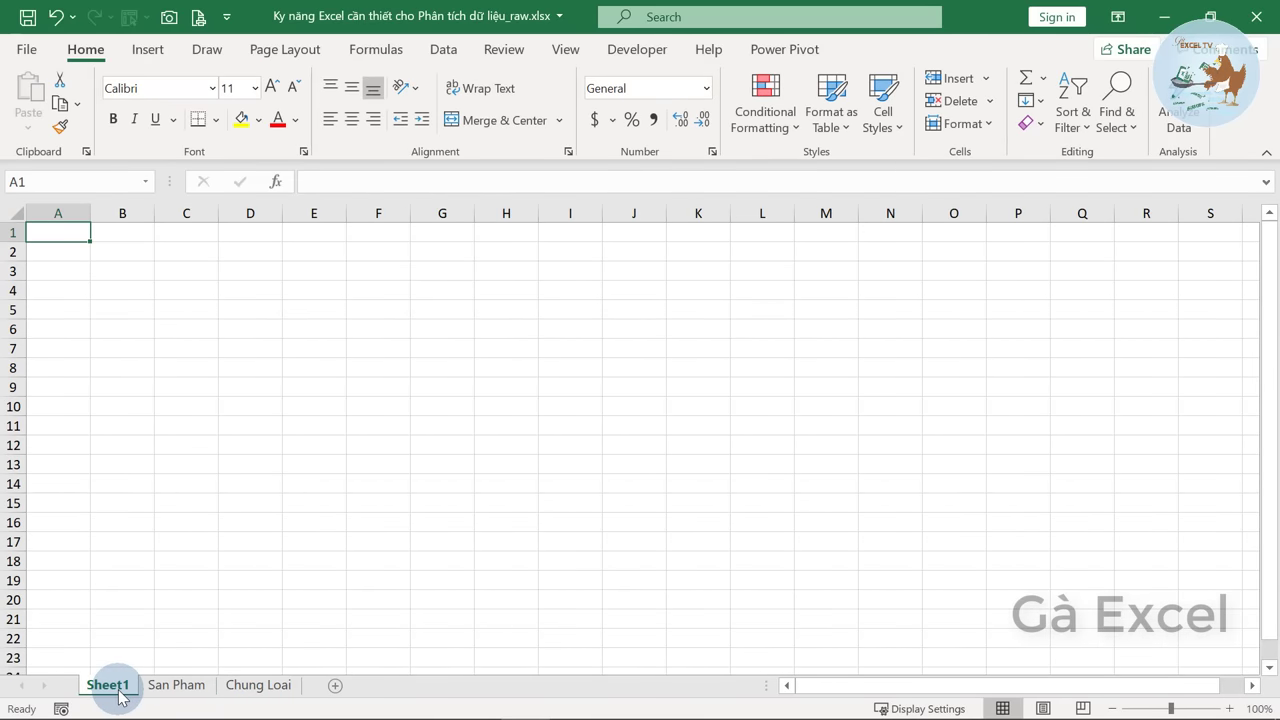
{"action": "double_click", "coordinate": [119, 690]}
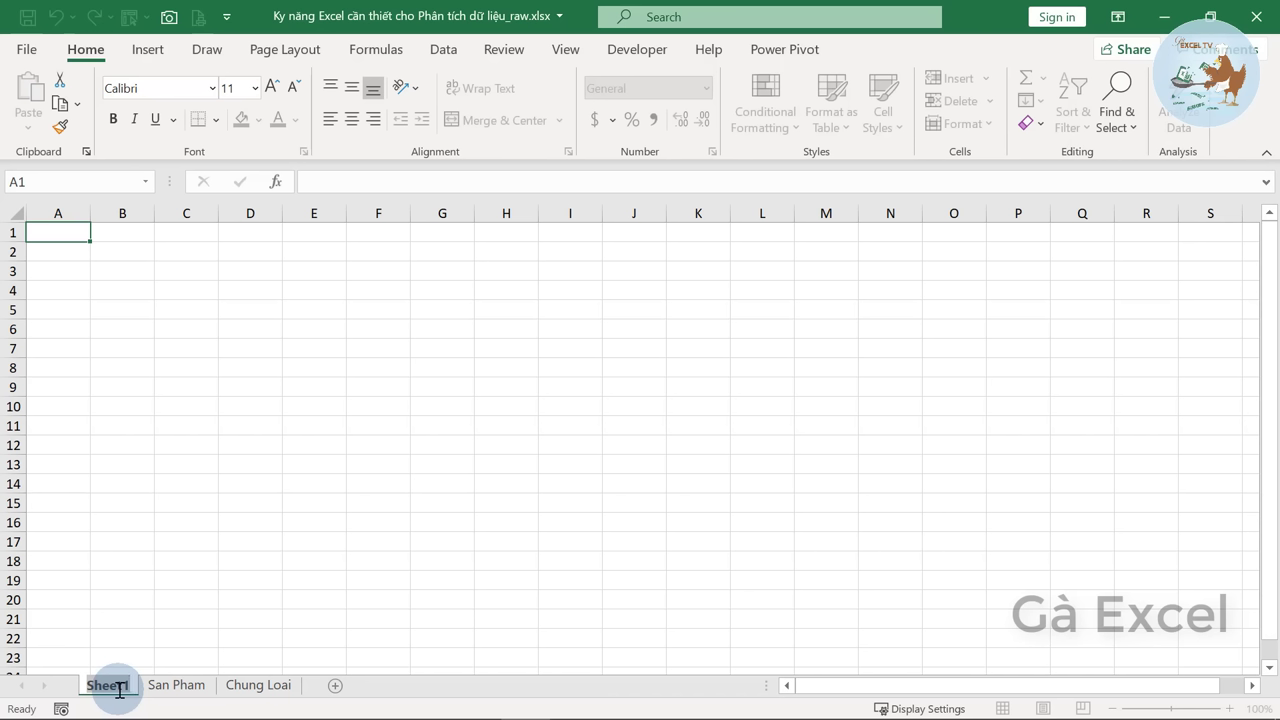
{"action": "type", "text": "Tong Hop"}
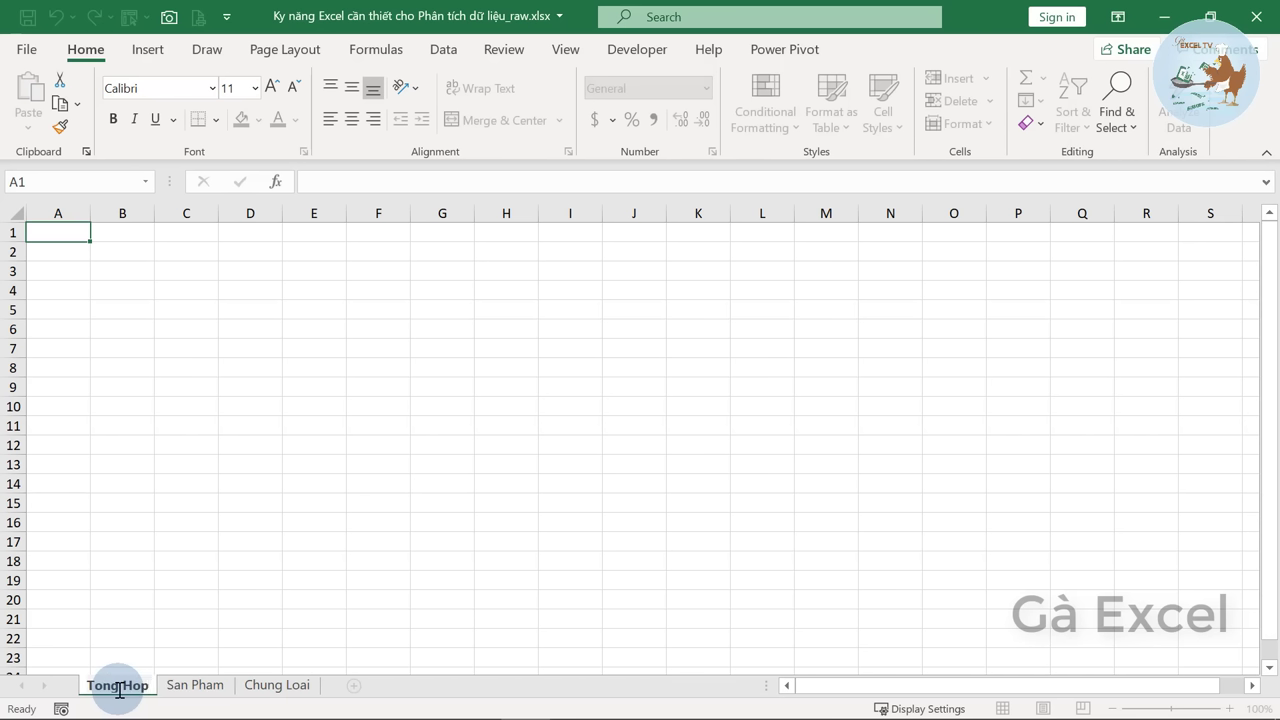
{"action": "key", "text": "Return"}
Insert a Data Model PivotTable on the existing worksheet at location 'Tong Hop'!$B$2.
{"action": "left_click", "coordinate": [103, 260]}
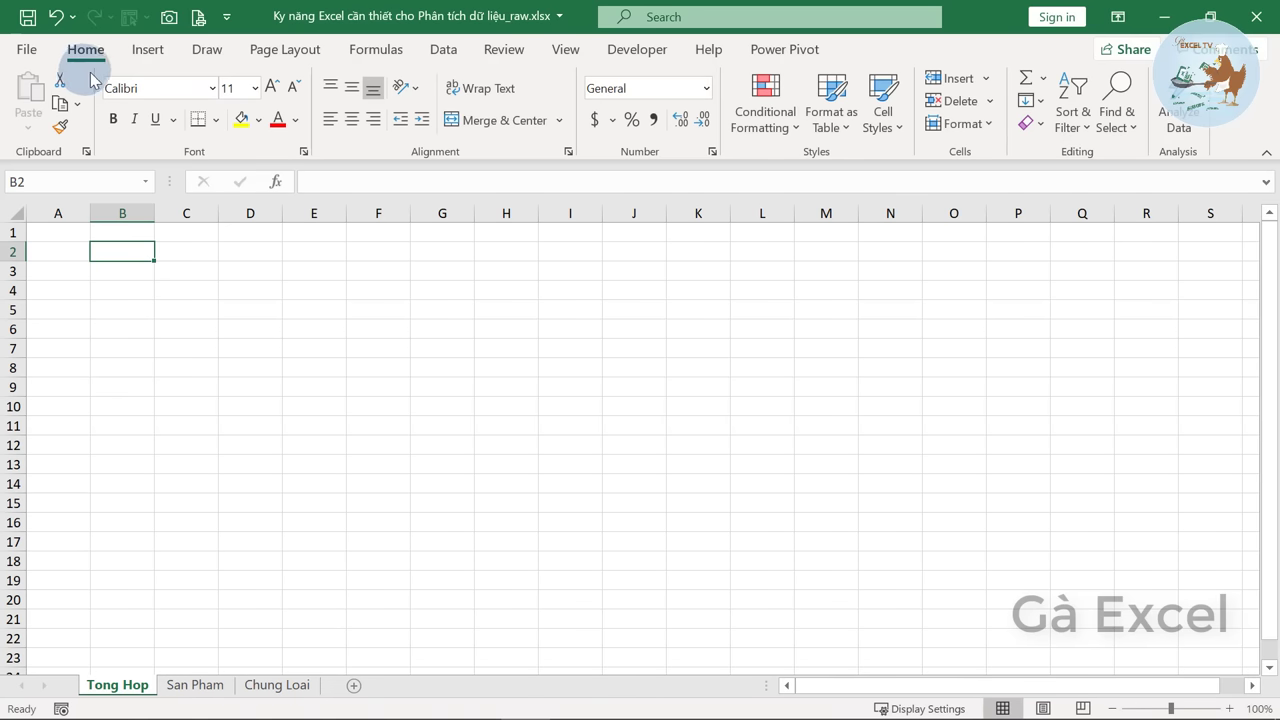
{"action": "left_click", "coordinate": [158, 48]}
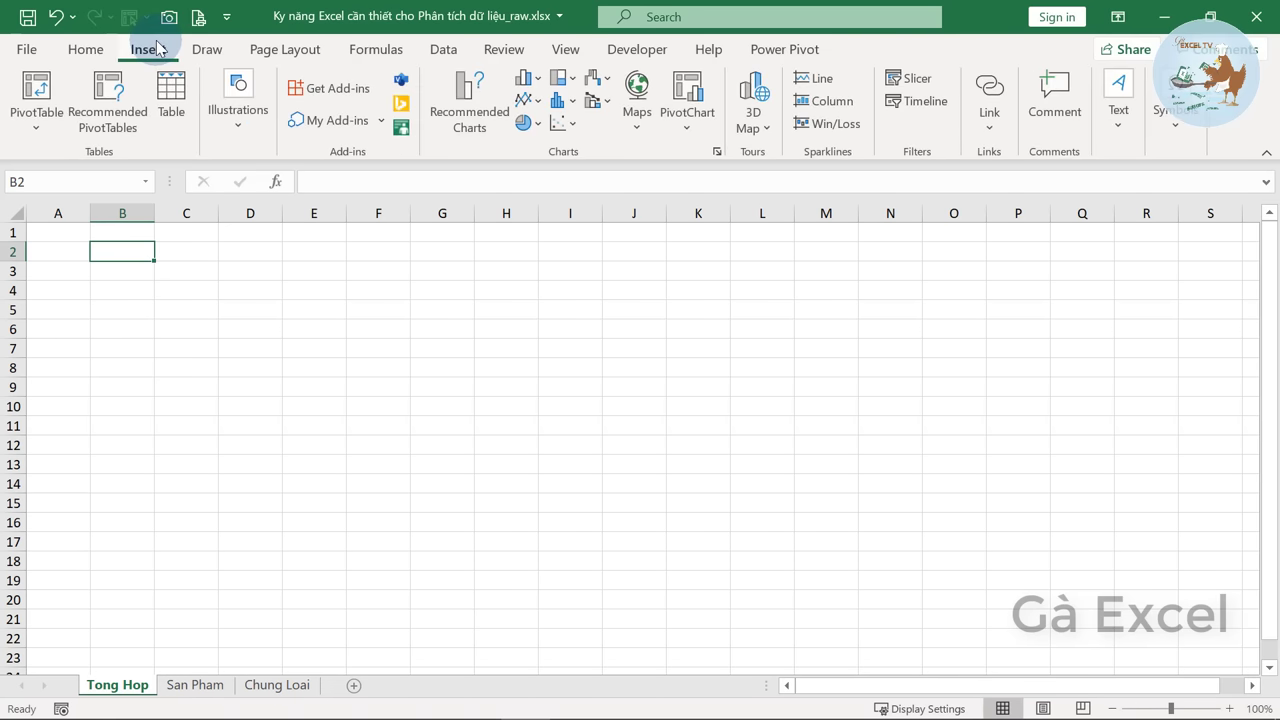
{"action": "left_click", "coordinate": [40, 135]}
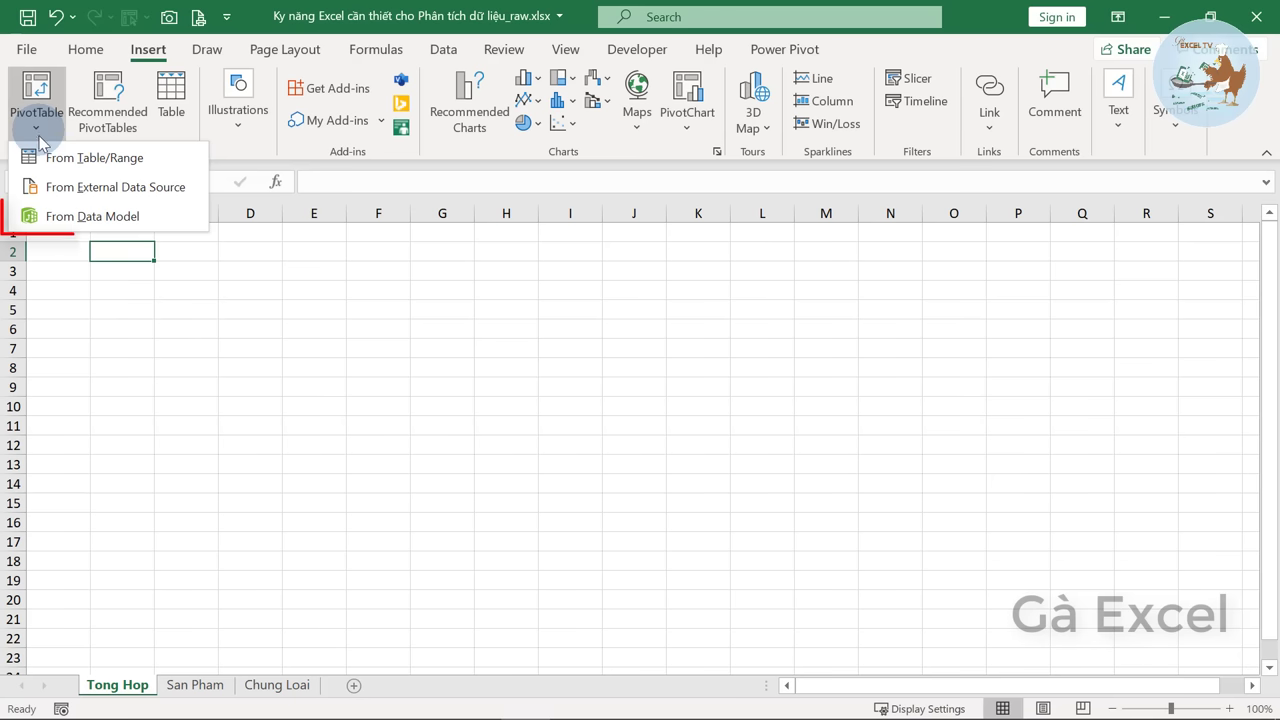
{"action": "left_click", "coordinate": [155, 228]}
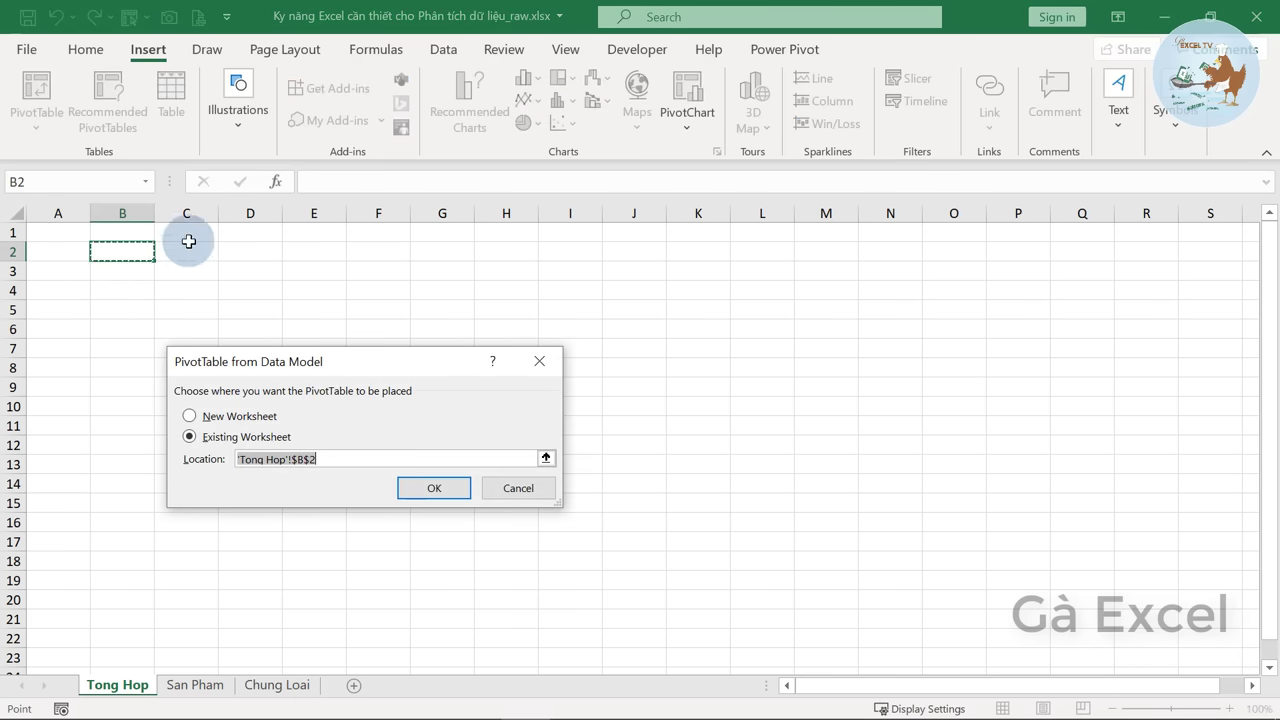
{"action": "left_click_drag", "start_coordinate": [347, 368], "coordinate": [467, 298]}
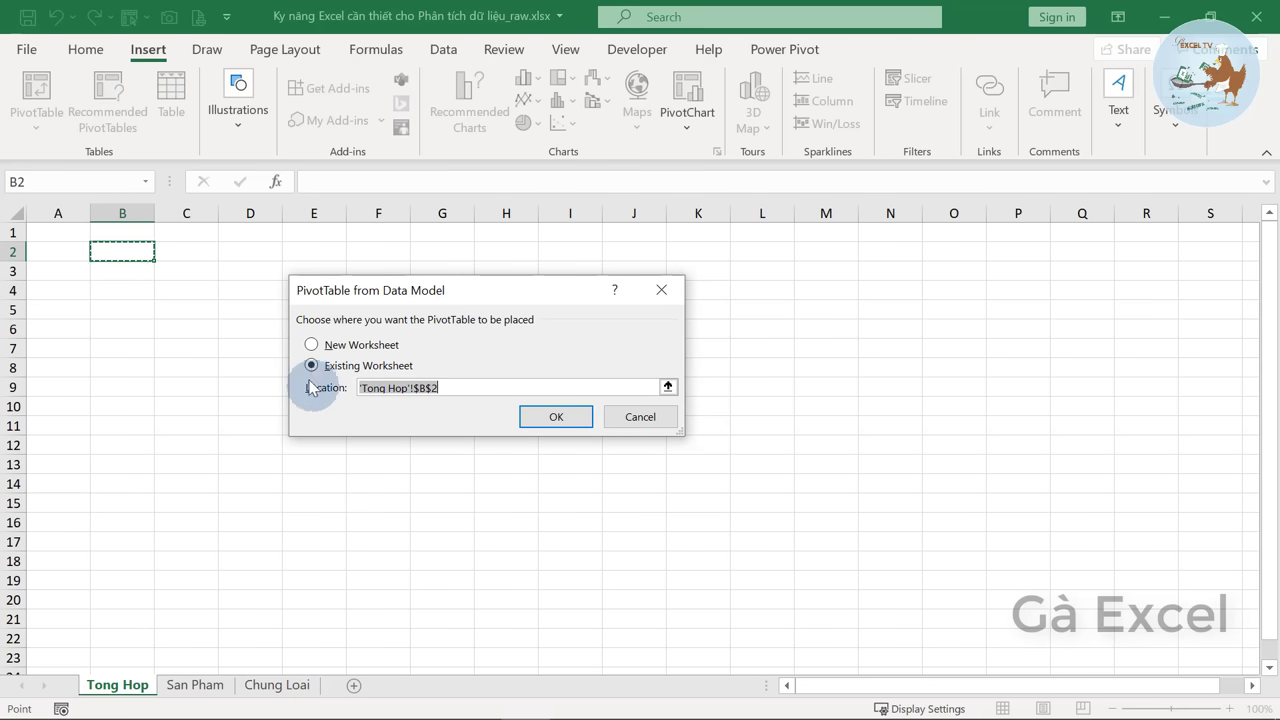
{"action": "left_click", "coordinate": [345, 354]}
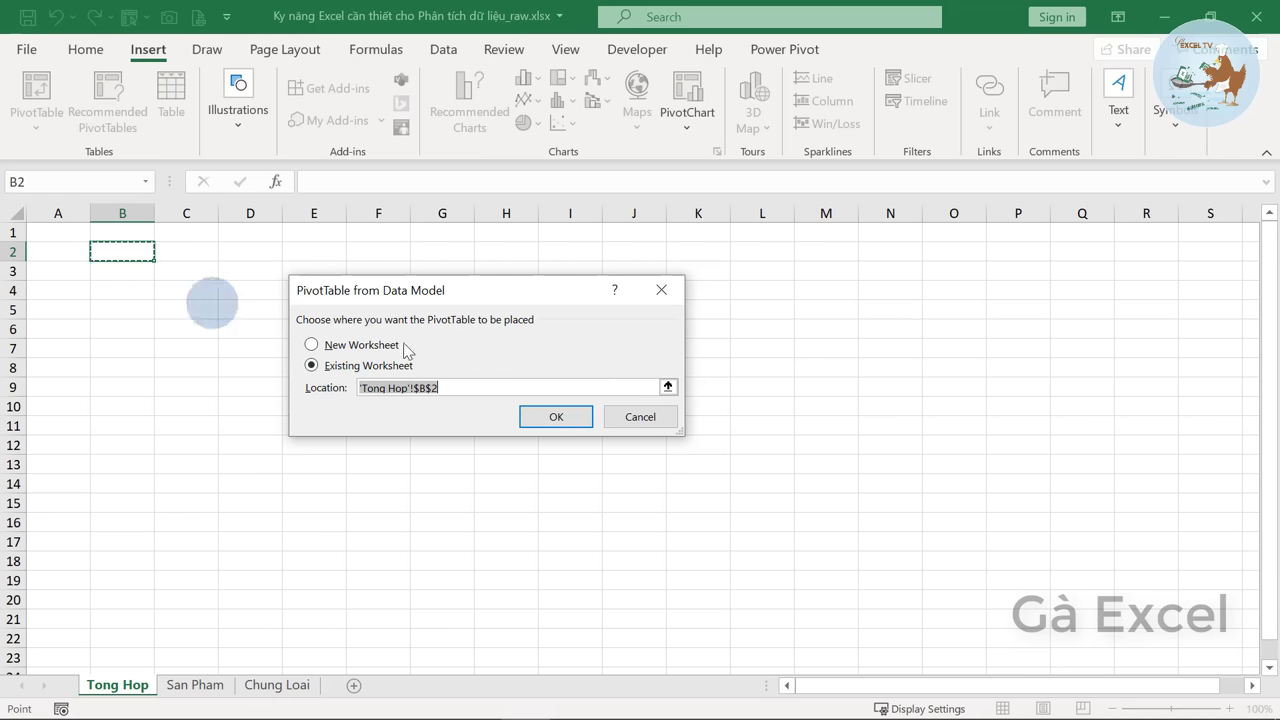
{"action": "left_click", "coordinate": [318, 388]}
{"action": "key", "text": "BackSpace"}
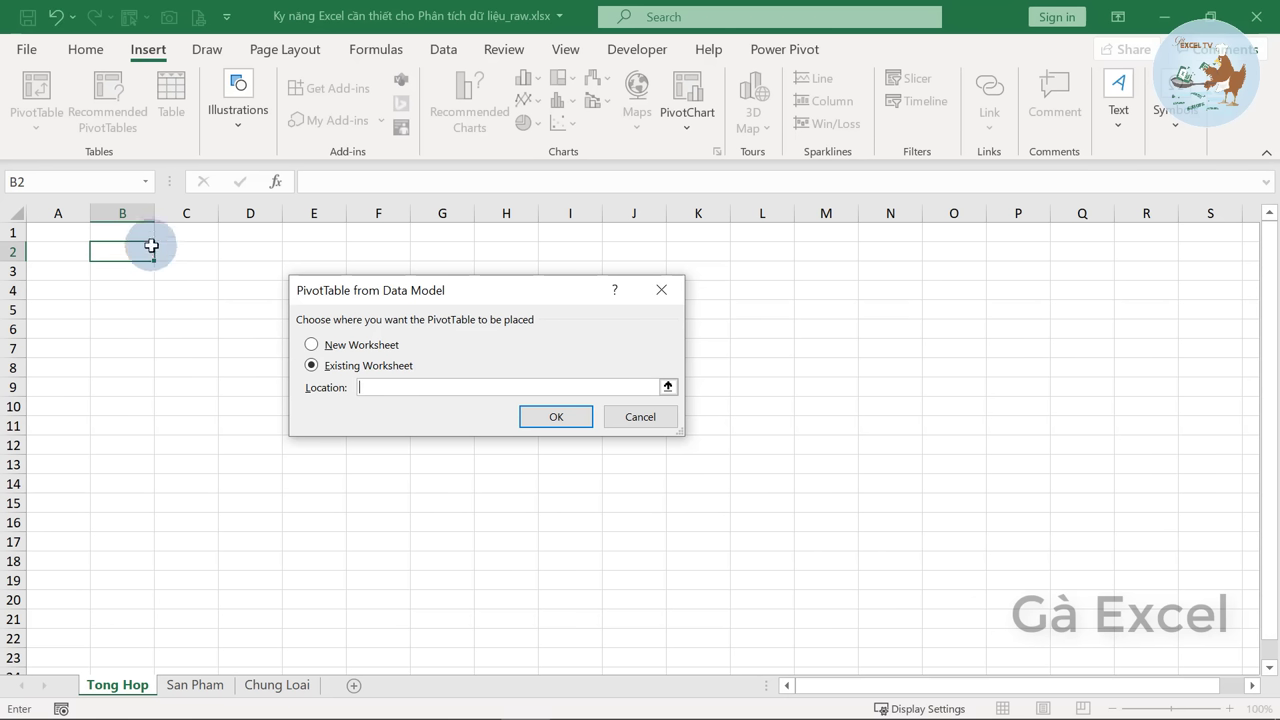
{"action": "left_click", "coordinate": [137, 262]}
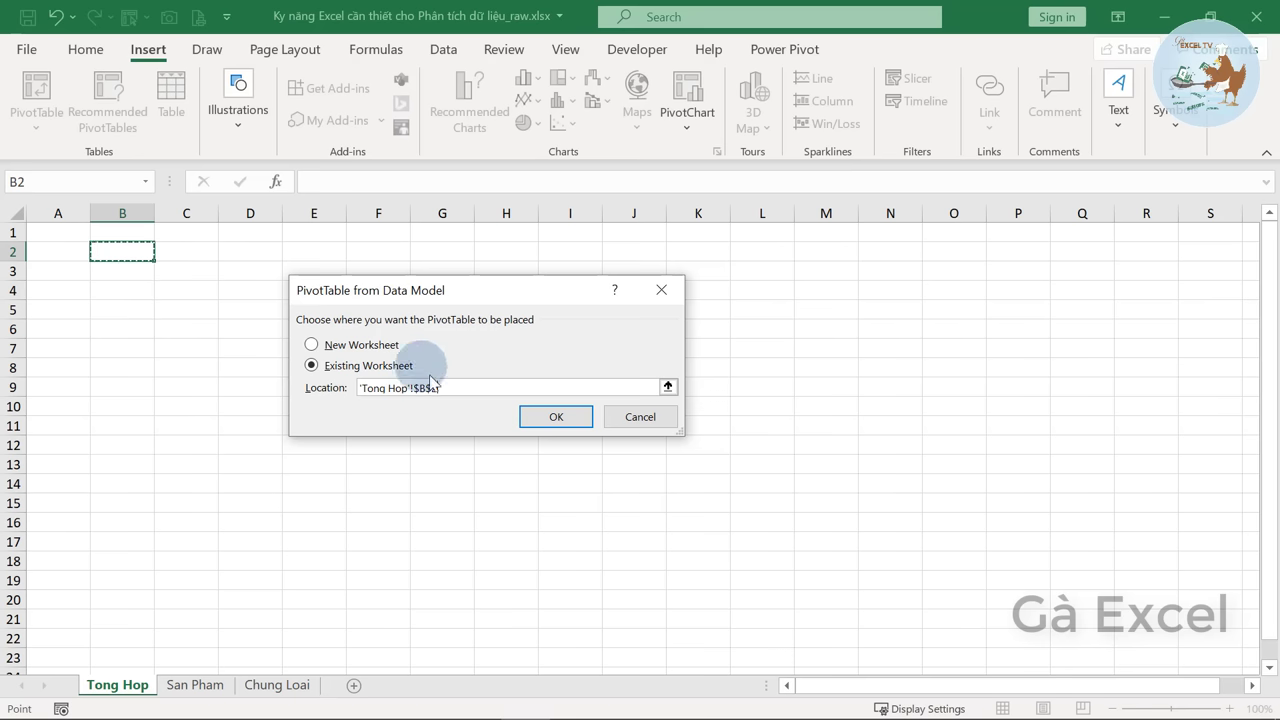
{"action": "left_click", "coordinate": [548, 416]}
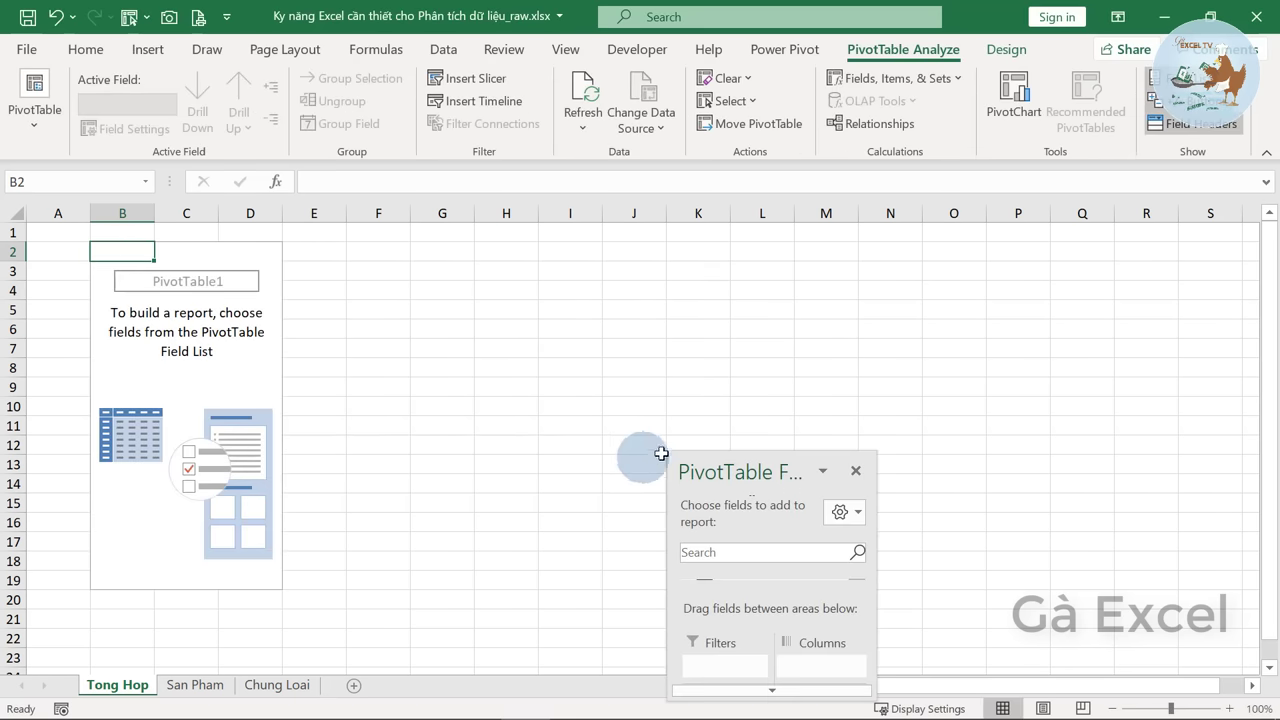
{"action": "left_click_drag", "start_coordinate": [667, 451], "coordinate": [441, 150]}
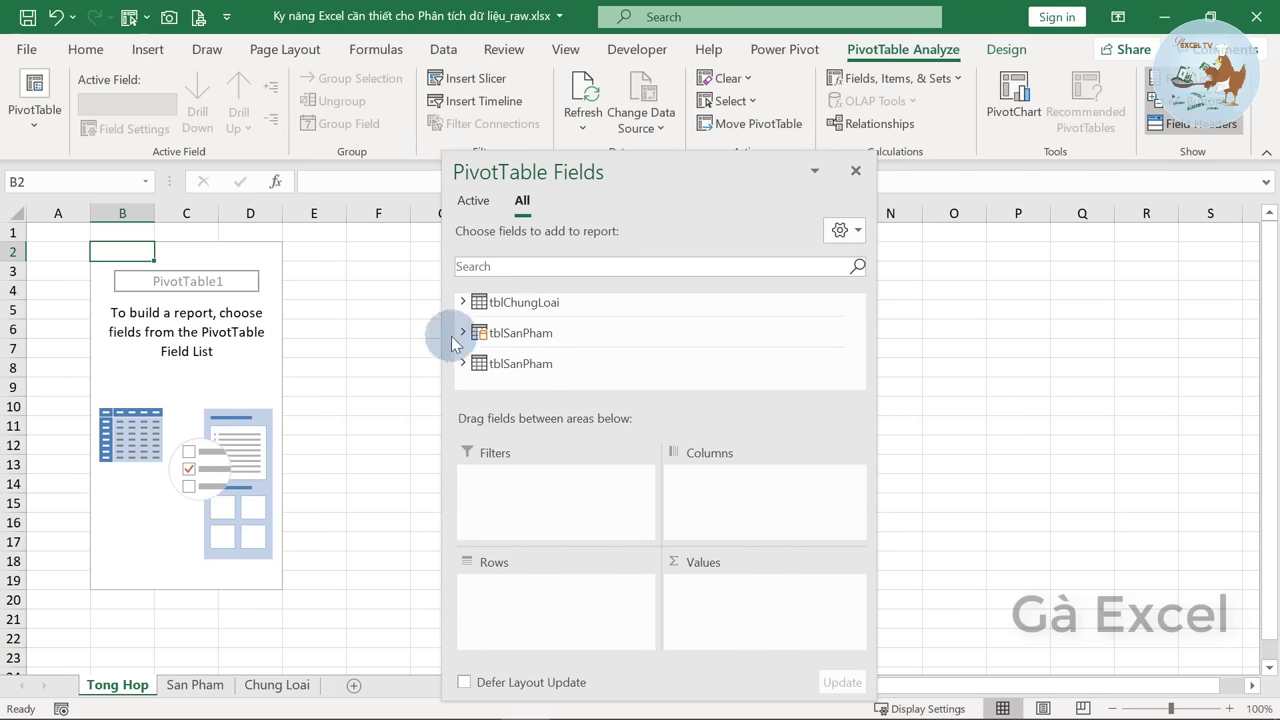
{"action": "left_click", "coordinate": [474, 201]}
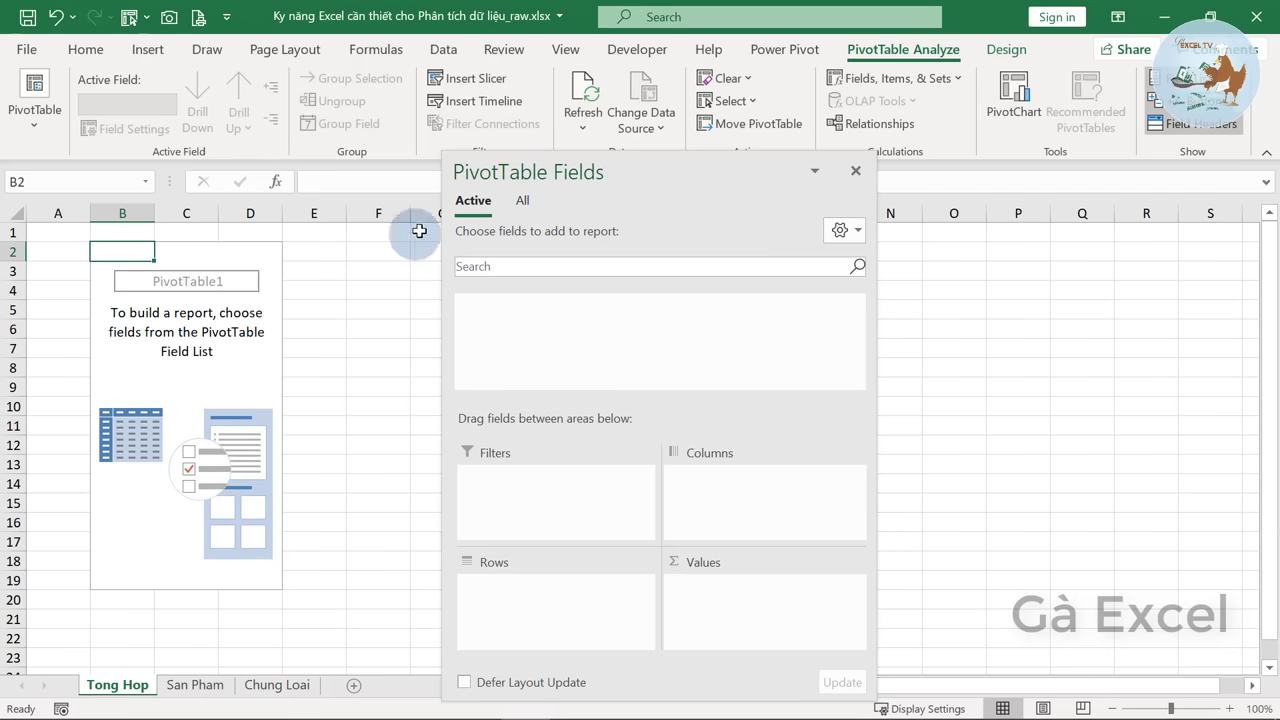
{"action": "left_click", "coordinate": [522, 203]}
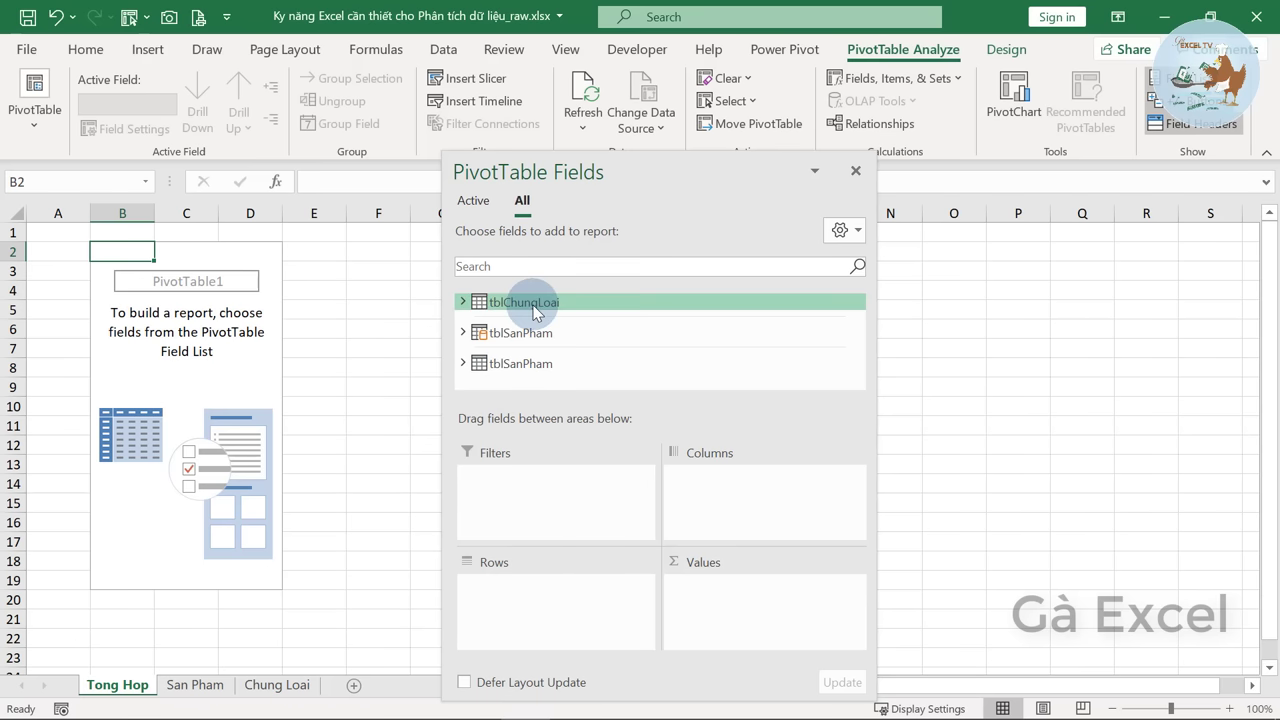
{"action": "left_click", "coordinate": [278, 685]}
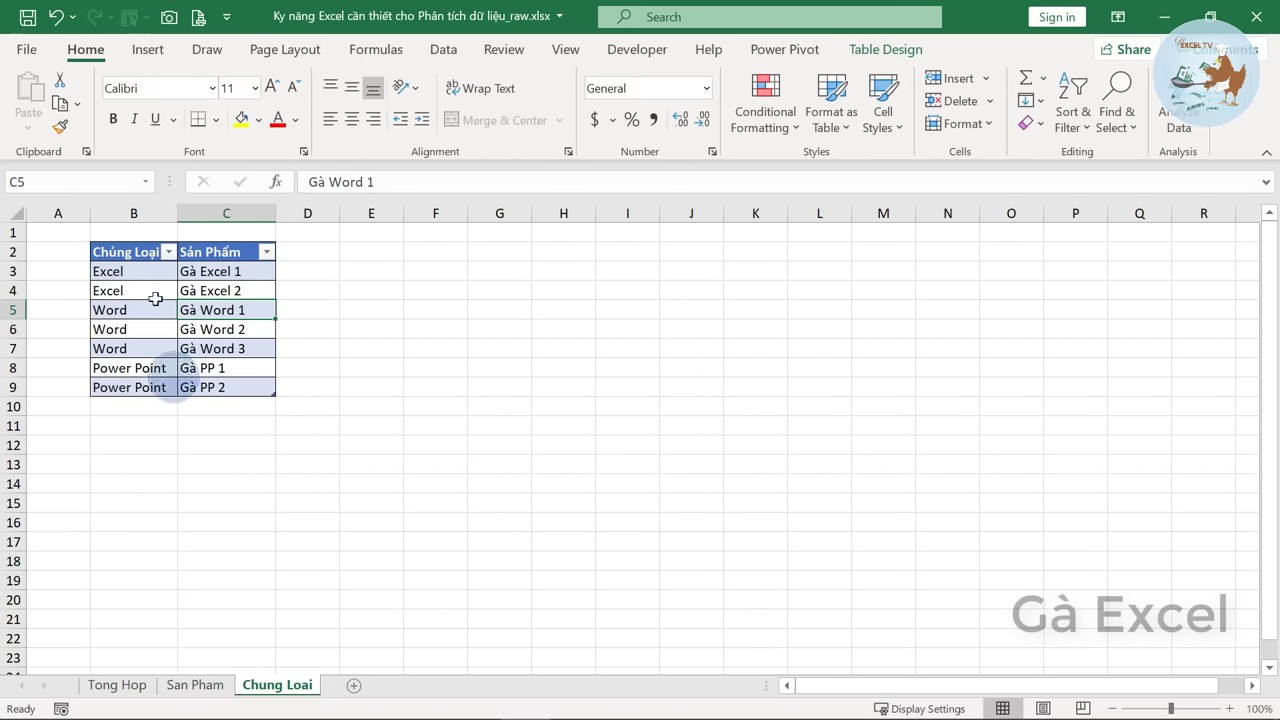
{"action": "left_click", "coordinate": [145, 693]}
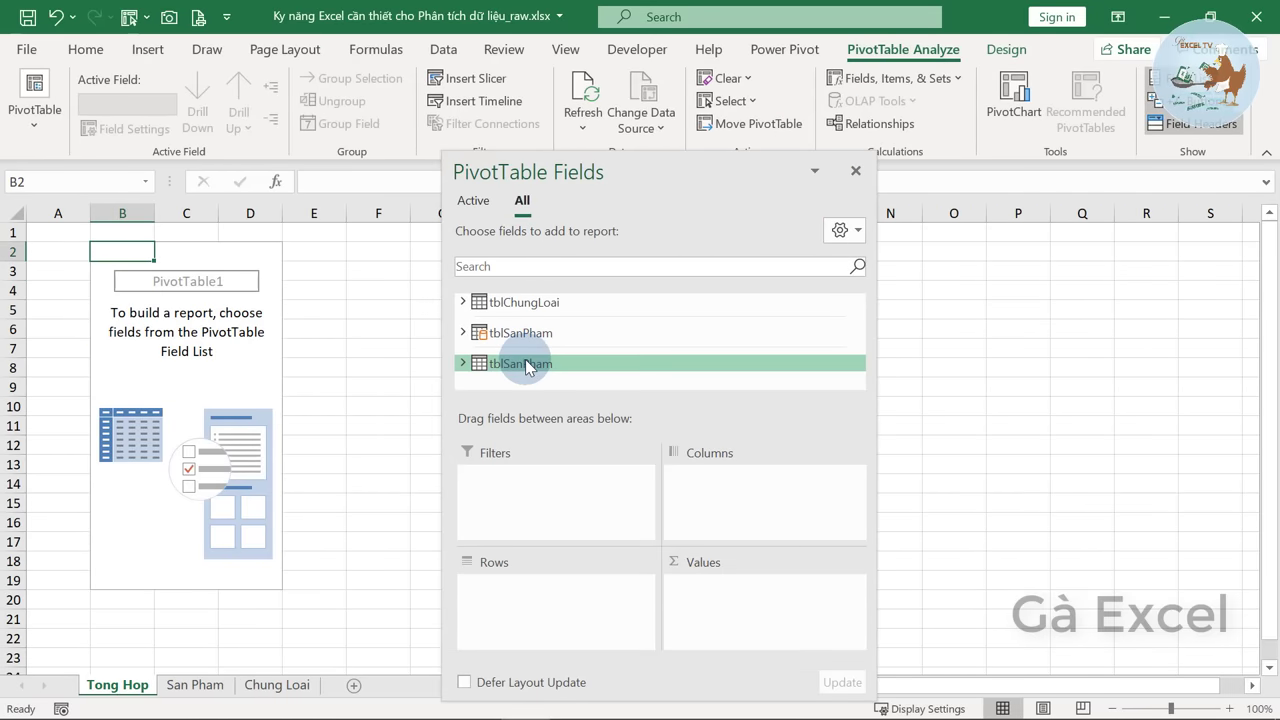
{"action": "left_click", "coordinate": [463, 364]}
{"action": "scroll", "coordinate": [597, 351], "scroll_direction": "down", "scroll_amount": 5}
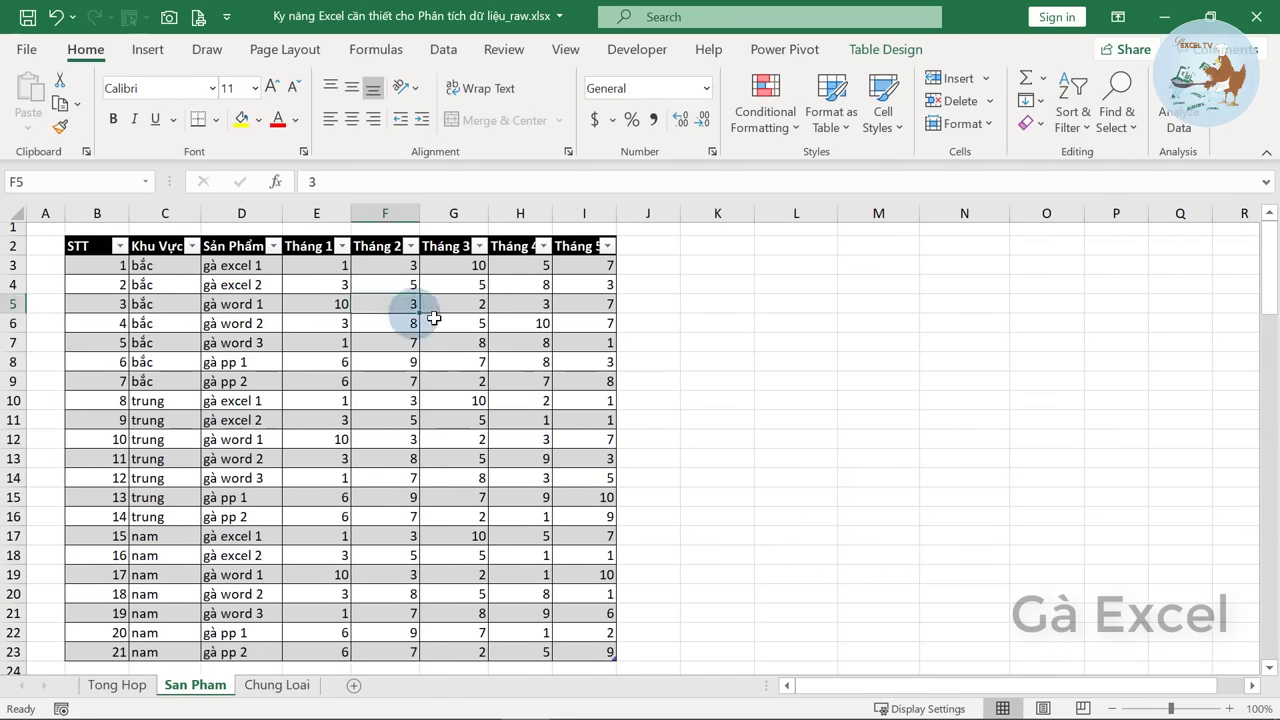
{"action": "left_click", "coordinate": [522, 323]}
{"action": "left_click", "coordinate": [117, 685]}
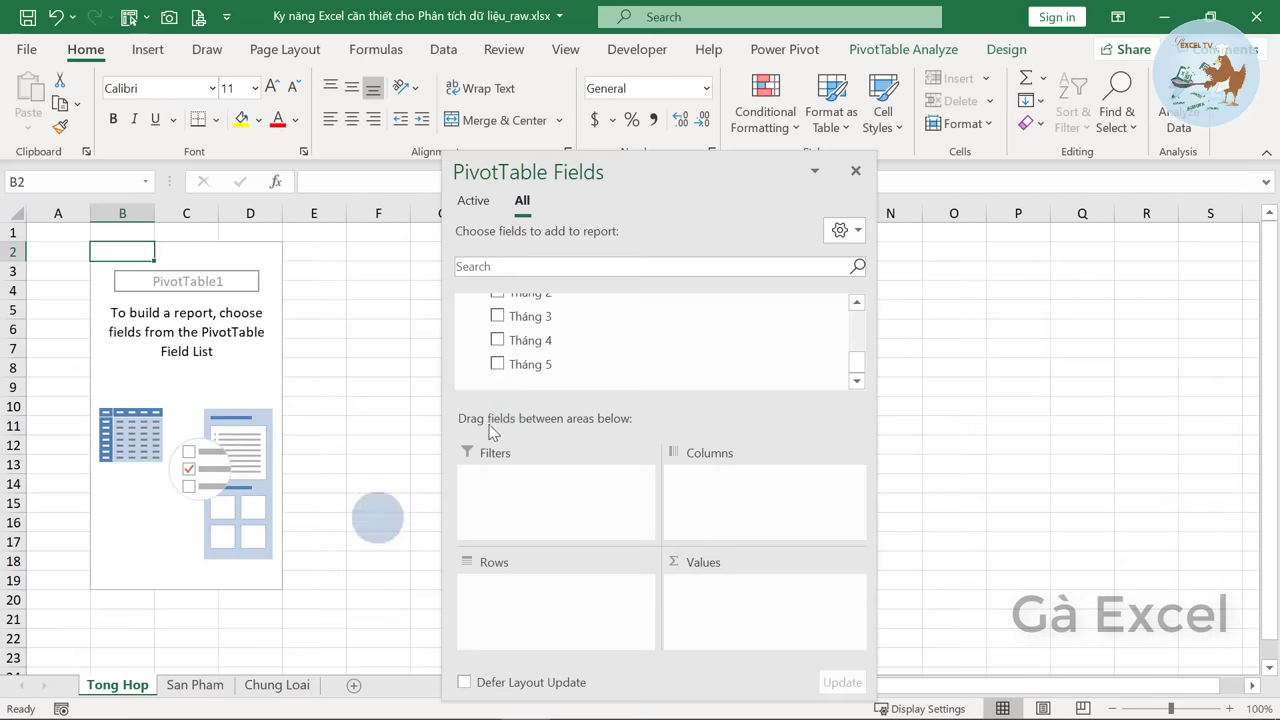
{"action": "scroll", "coordinate": [520, 360], "scroll_direction": "up", "scroll_amount": 3}
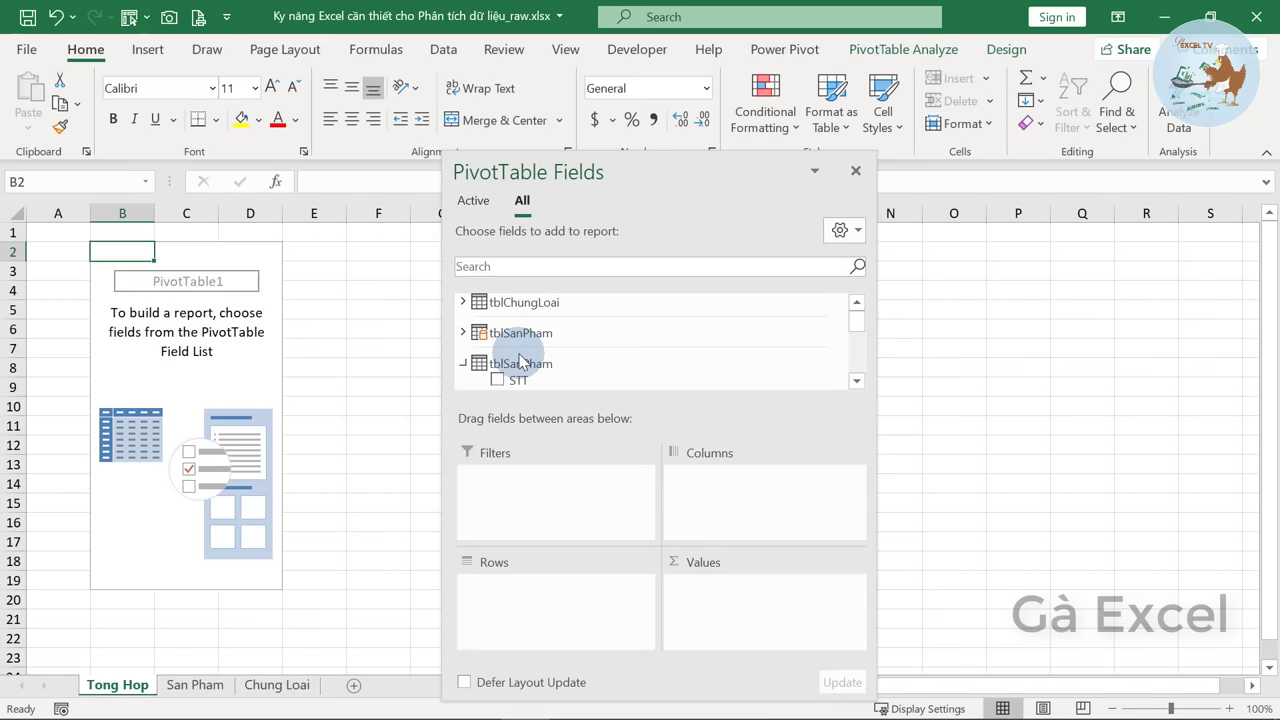
{"action": "left_click", "coordinate": [460, 363]}
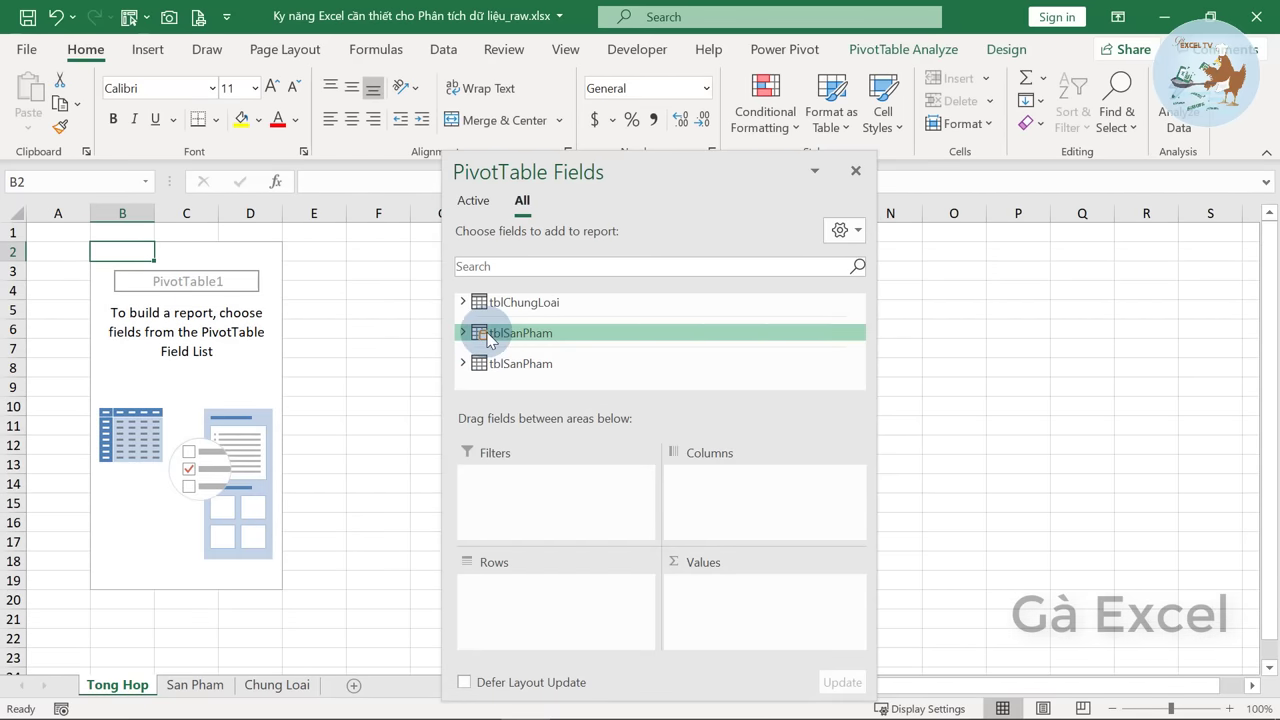
{"action": "mouse_move", "coordinate": [463, 340]}
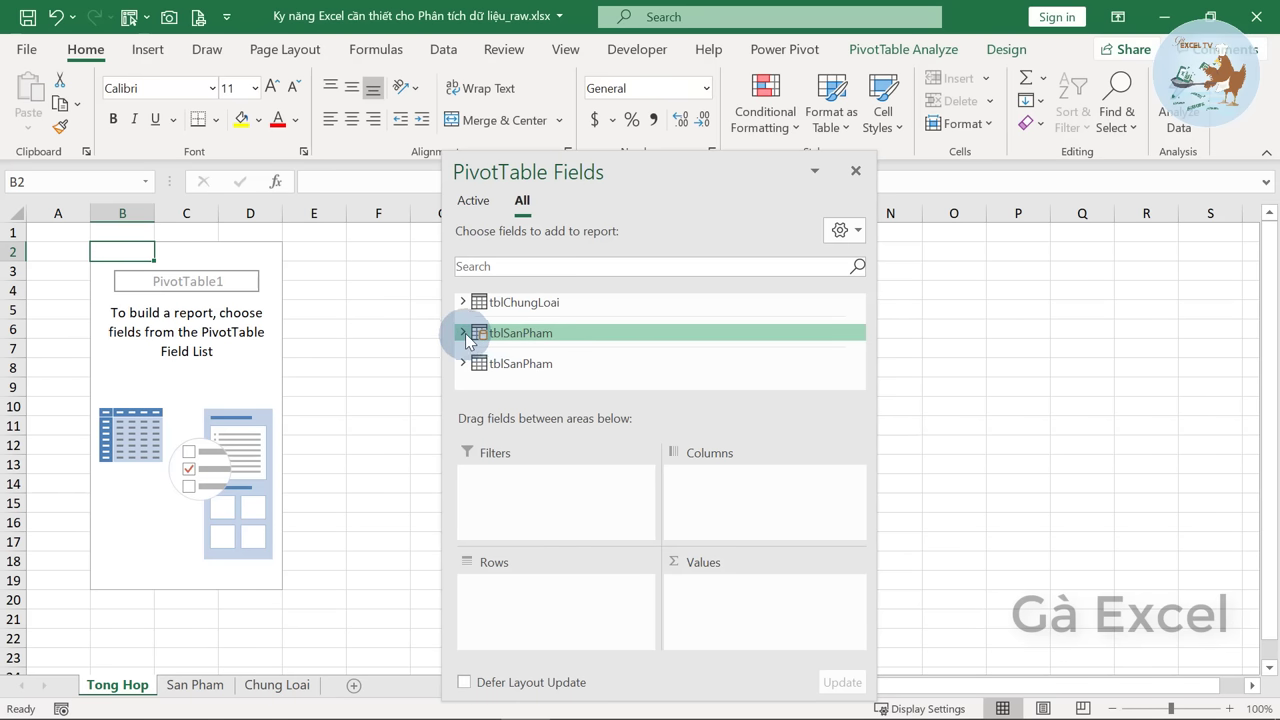
{"action": "left_click", "coordinate": [465, 338]}
{"action": "scroll", "coordinate": [575, 350], "scroll_direction": "down", "scroll_amount": 2}
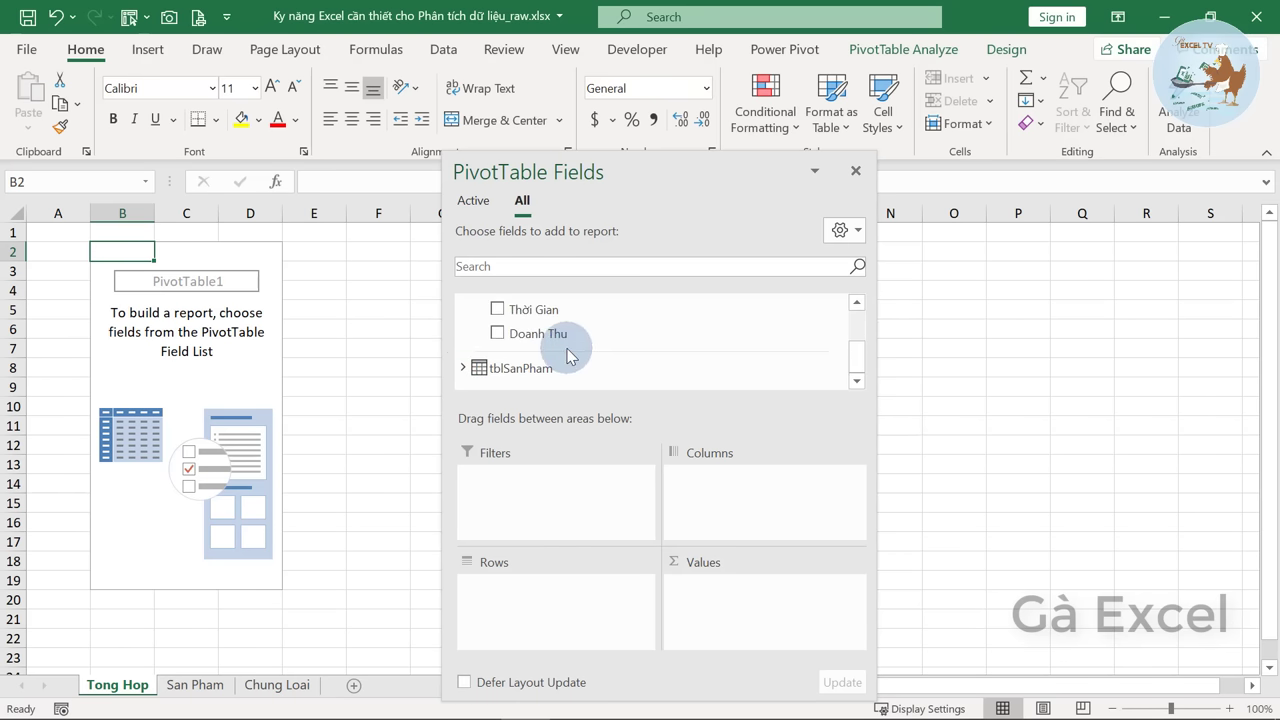
{"action": "scroll", "coordinate": [567, 355], "scroll_direction": "up", "scroll_amount": 3}
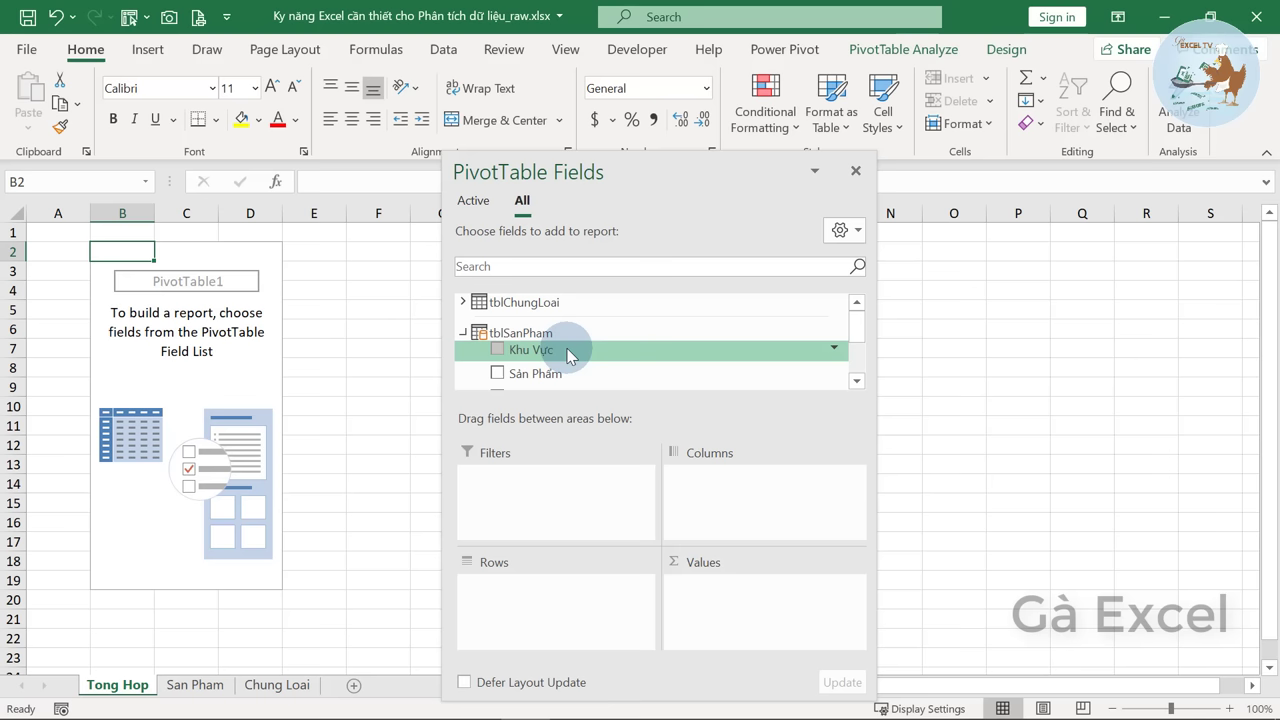
{"action": "left_click", "coordinate": [464, 336]}
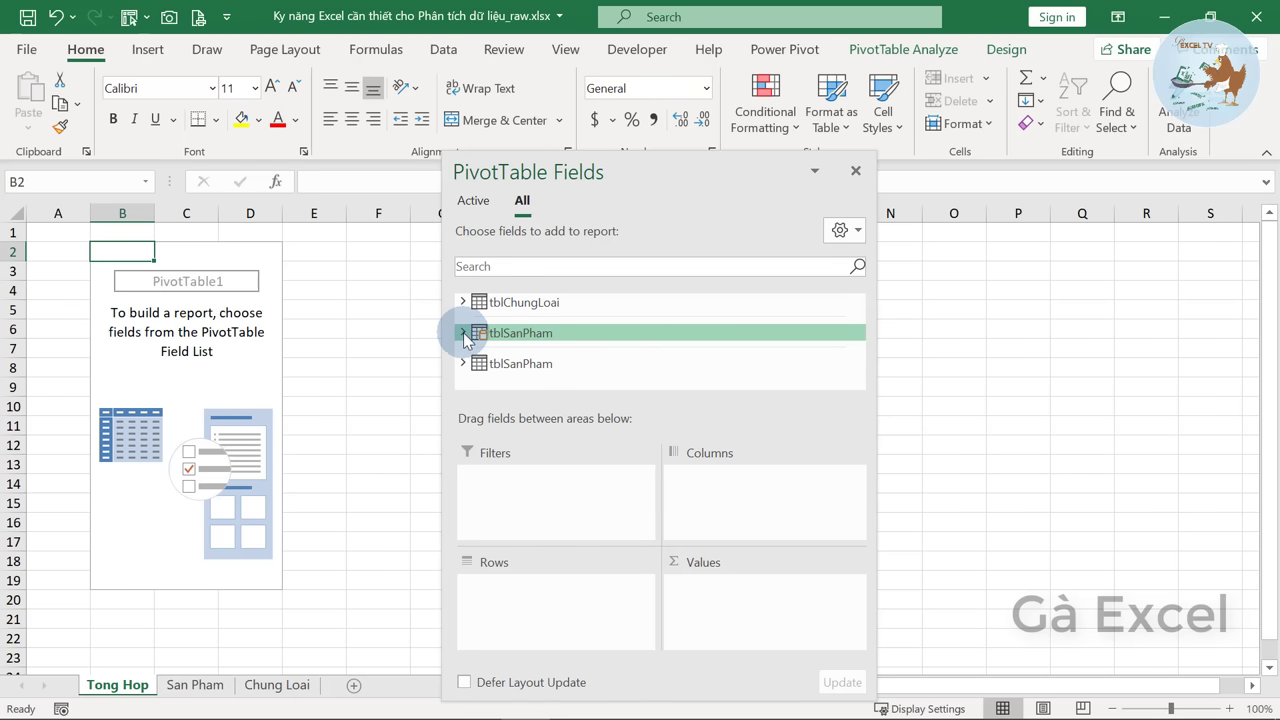
{"action": "mouse_move", "coordinate": [277, 716]}
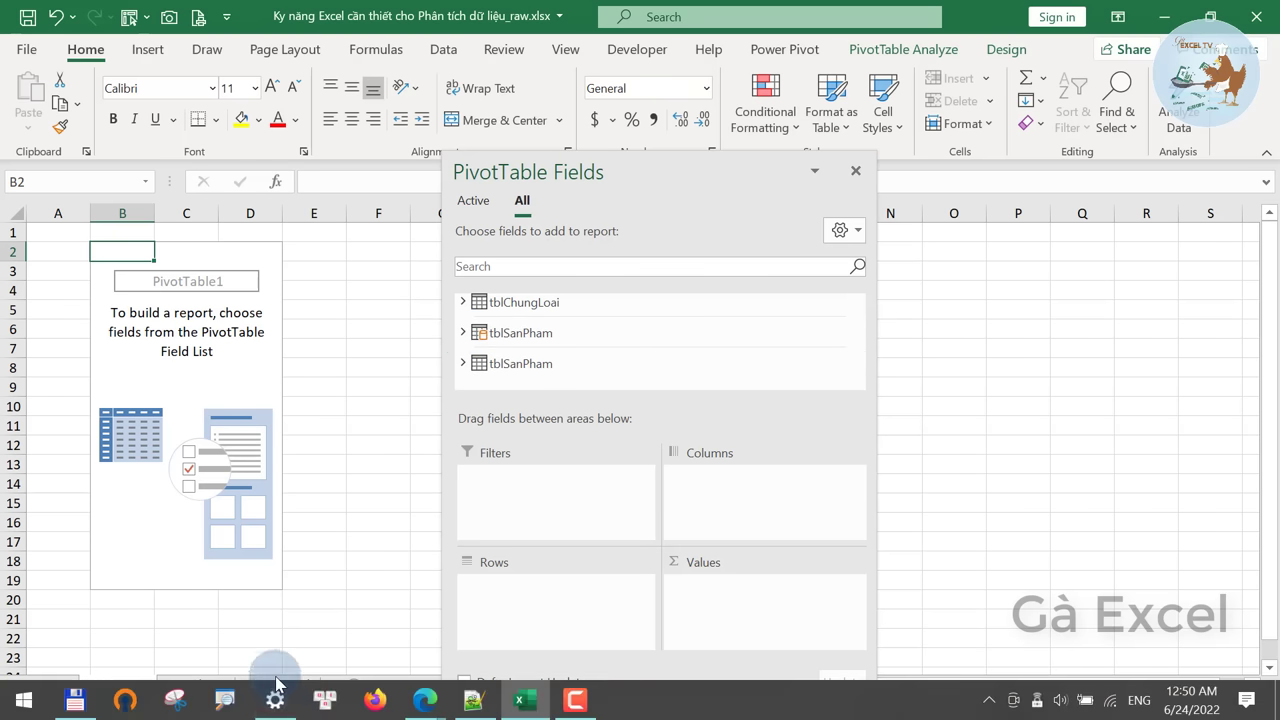
{"action": "left_click", "coordinate": [277, 685]}
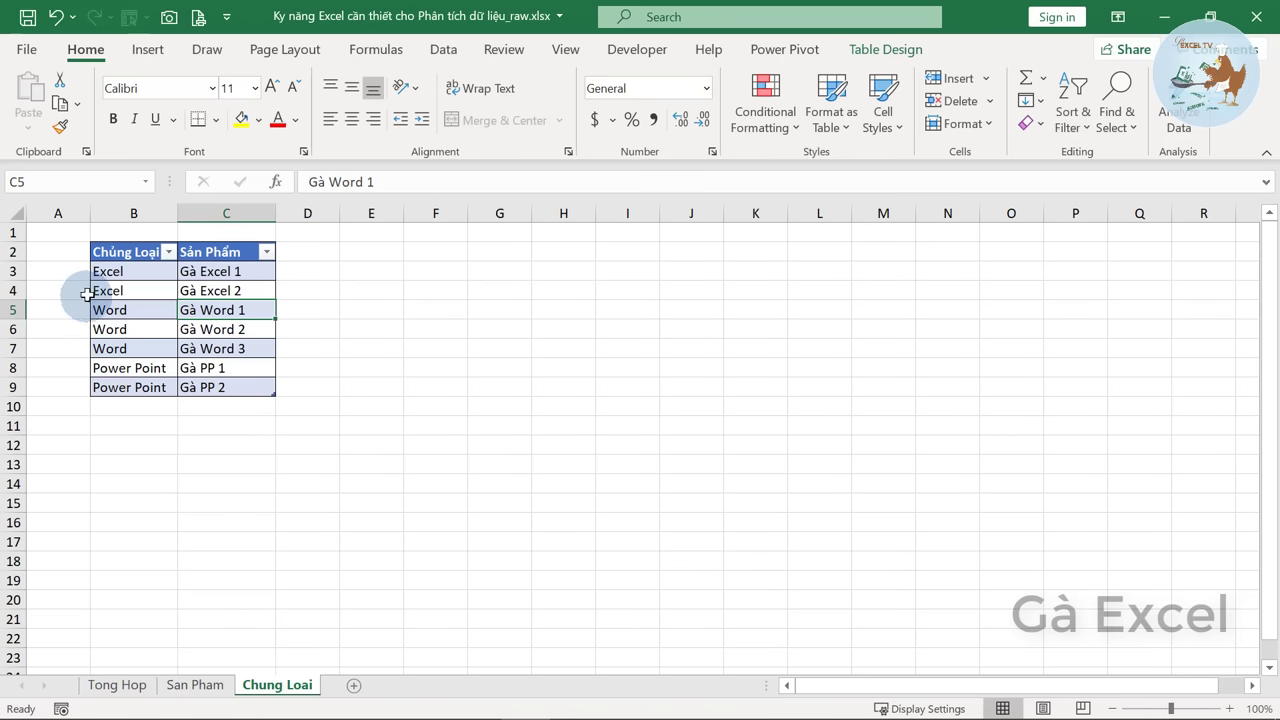
{"action": "left_click", "coordinate": [137, 294]}
{"action": "left_click", "coordinate": [147, 316]}
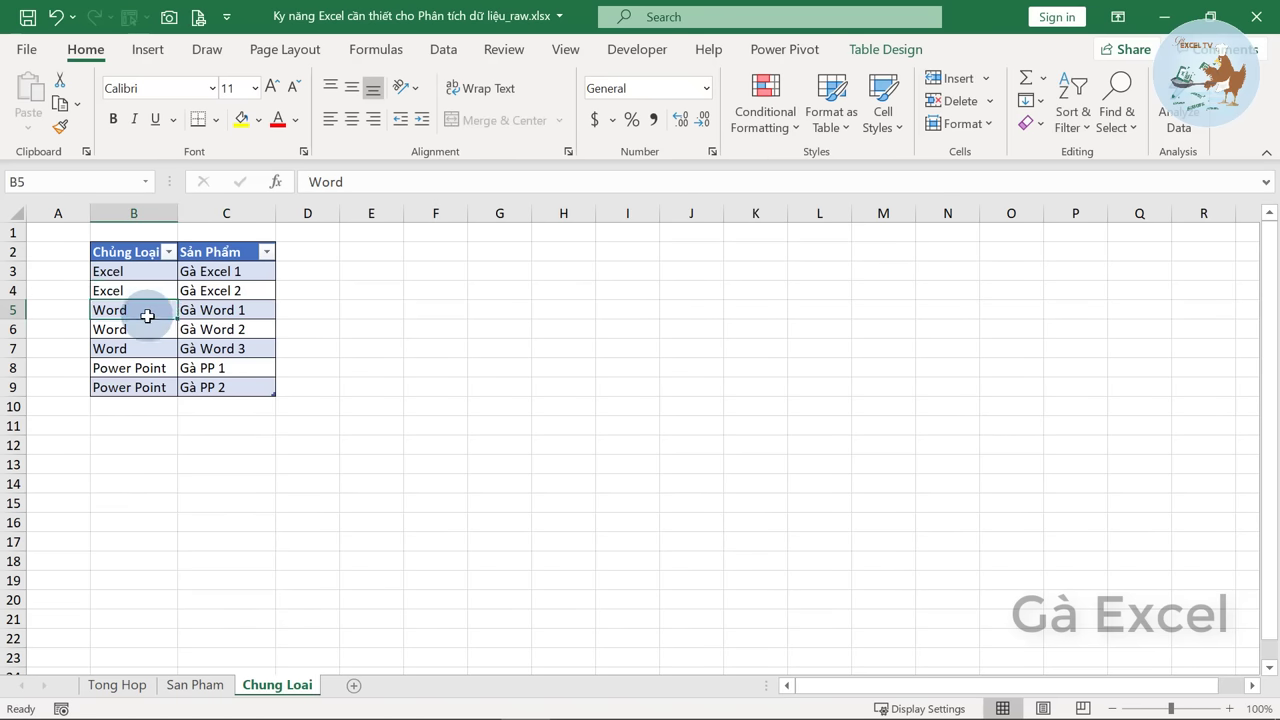
{"action": "left_click", "coordinate": [213, 687]}
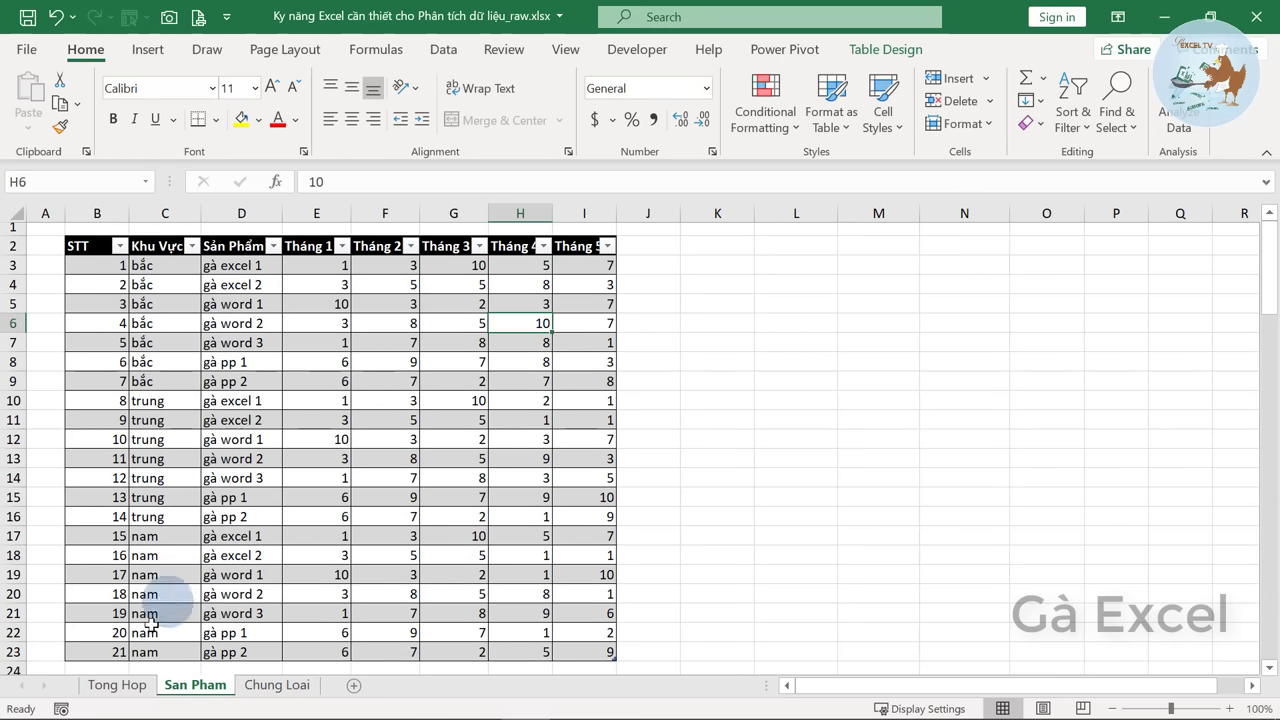
{"action": "left_click", "coordinate": [112, 686]}
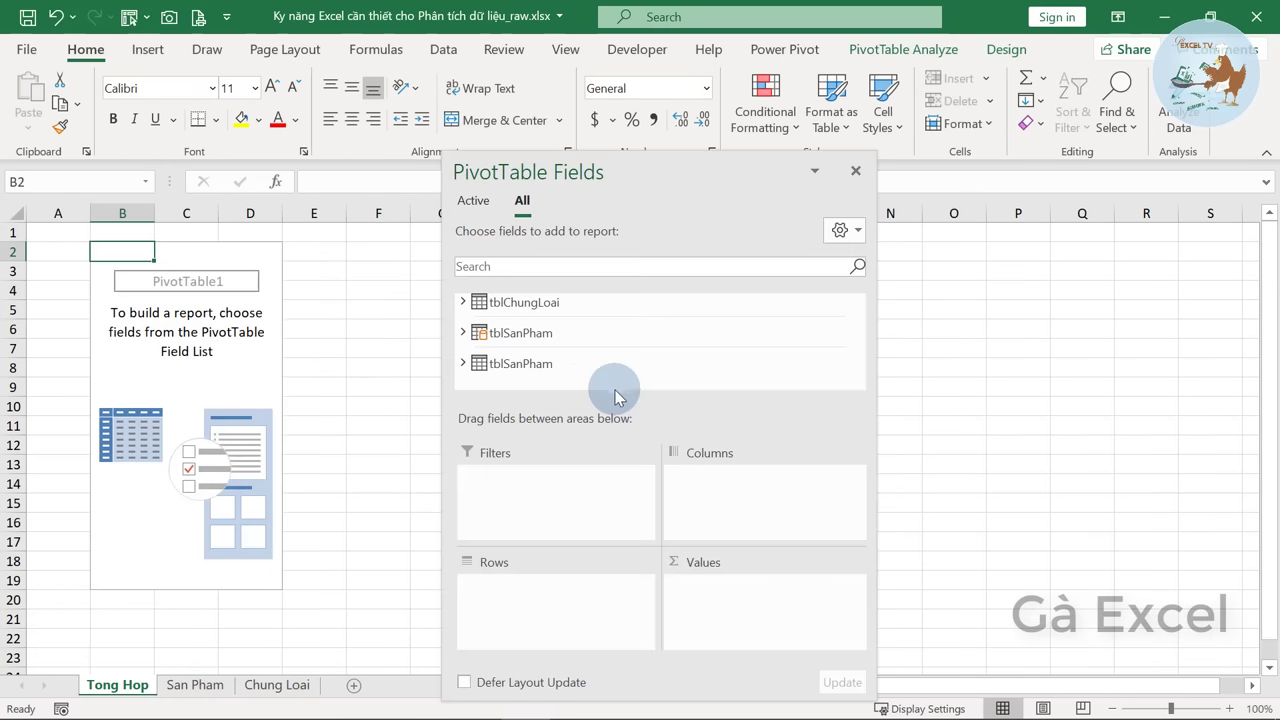
Add tblChungLoai's Chủng Loại to Rows, listing Excel, Power Point and Word.
{"action": "left_click", "coordinate": [462, 302]}
{"action": "left_click_drag", "start_coordinate": [547, 327], "coordinate": [508, 588]}
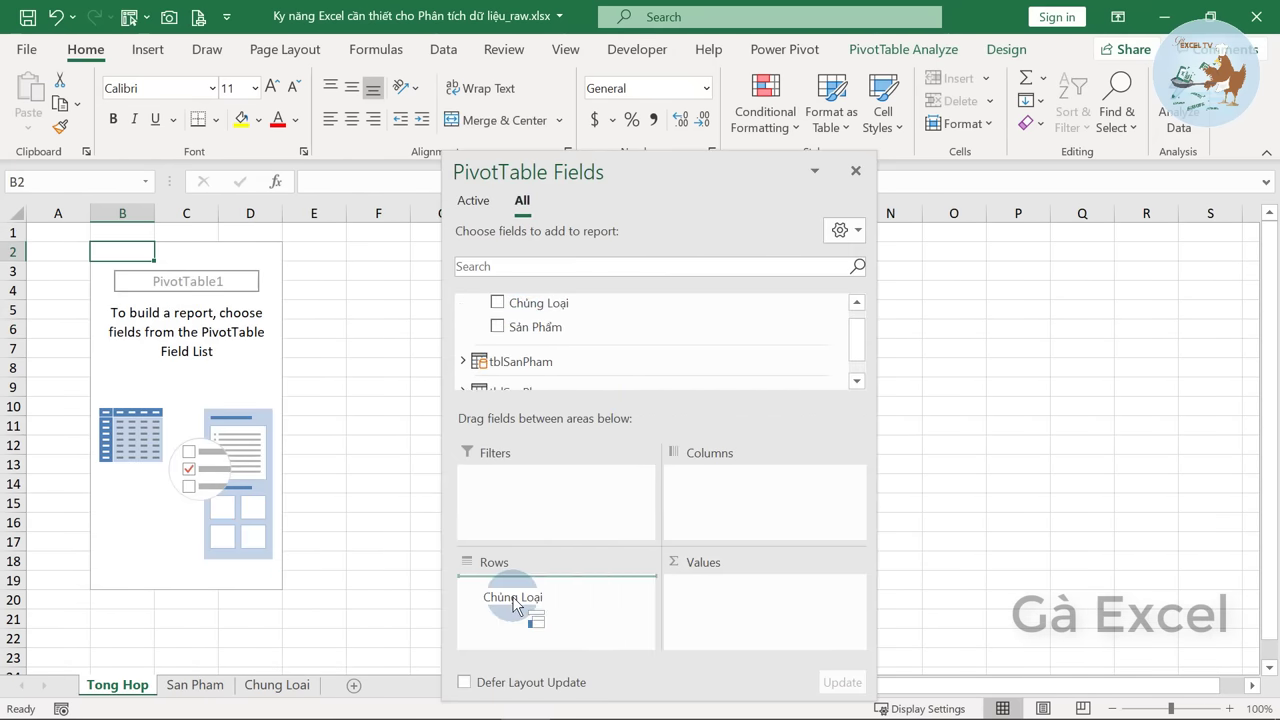
{"action": "left_click", "coordinate": [131, 275]}
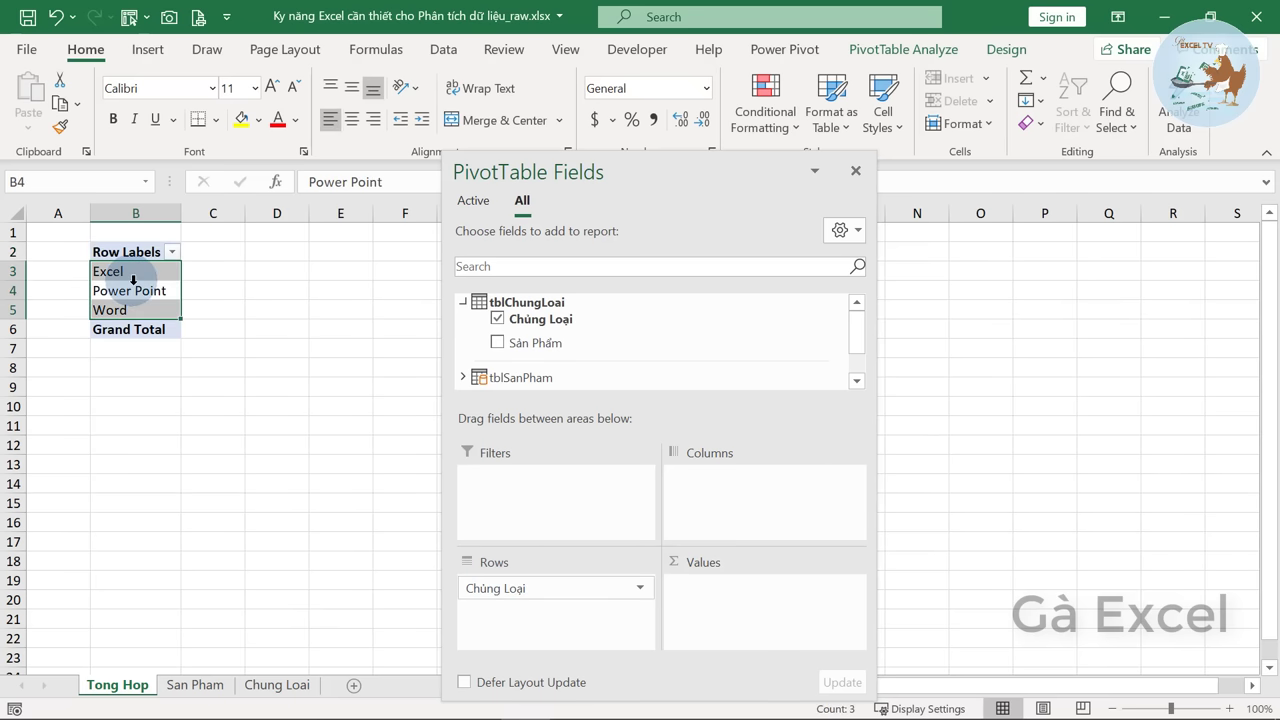
{"action": "left_click", "coordinate": [136, 305]}
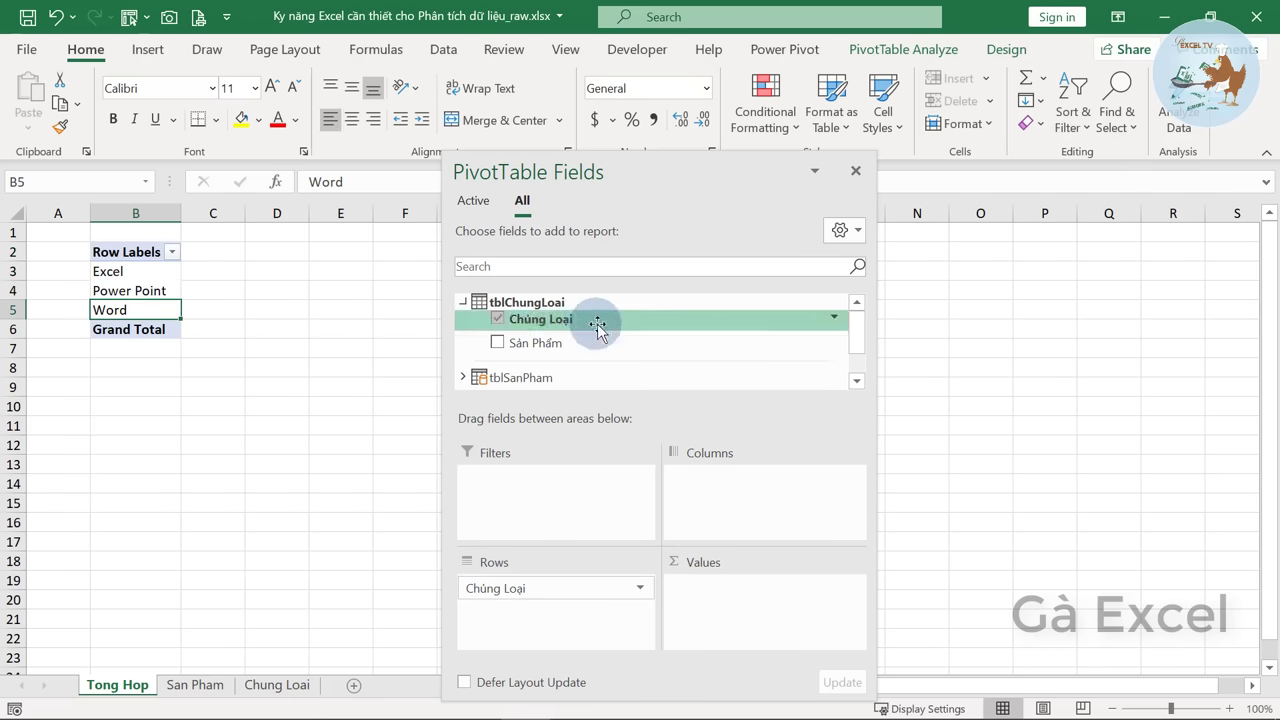
Add tblSanPham's Doanh Thu to Values, giving Count of Doanh Thu 105 per category.
{"action": "left_click", "coordinate": [472, 380]}
{"action": "scroll", "coordinate": [610, 320], "scroll_direction": "down", "scroll_amount": 2}
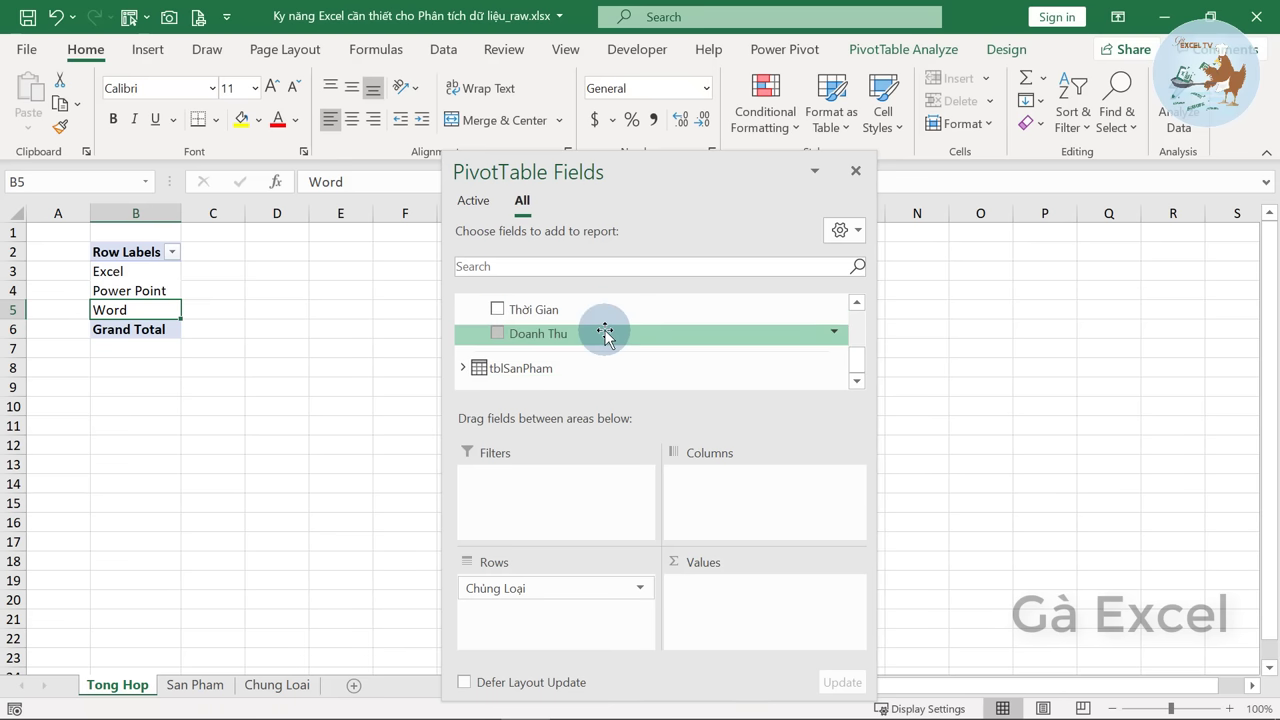
{"action": "left_click_drag", "start_coordinate": [585, 342], "coordinate": [725, 607]}
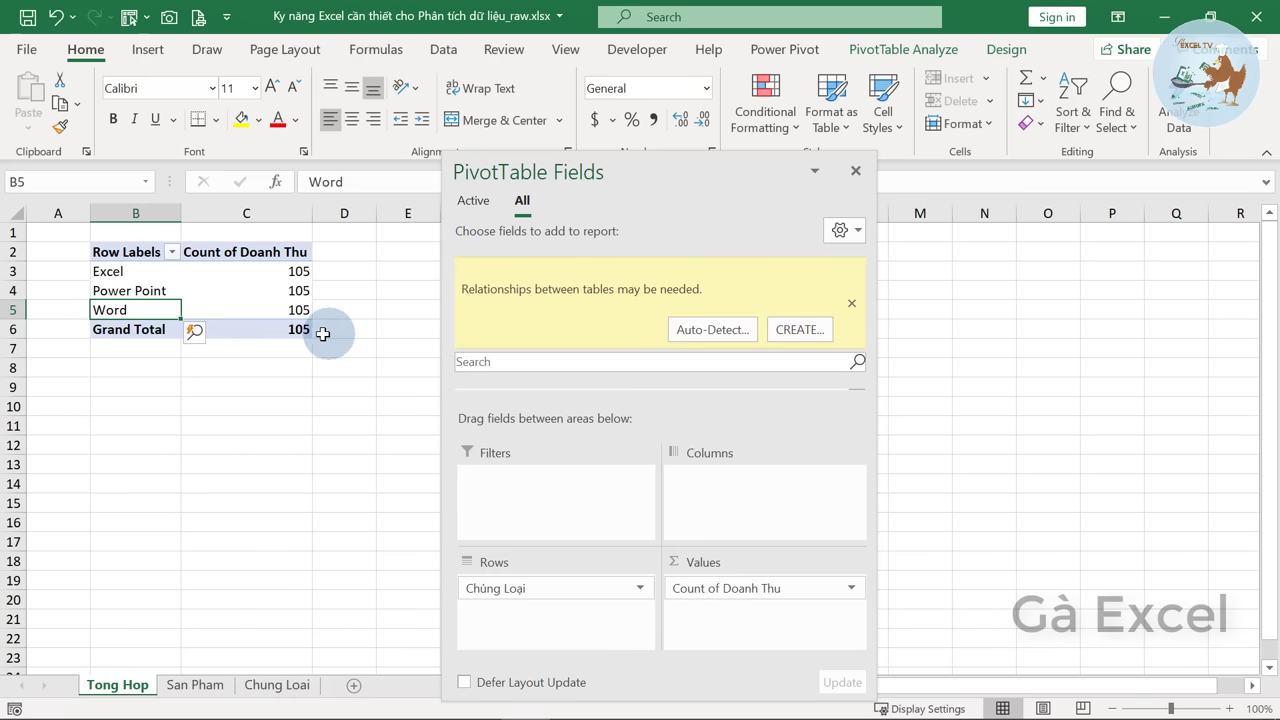
{"action": "left_click", "coordinate": [302, 331]}
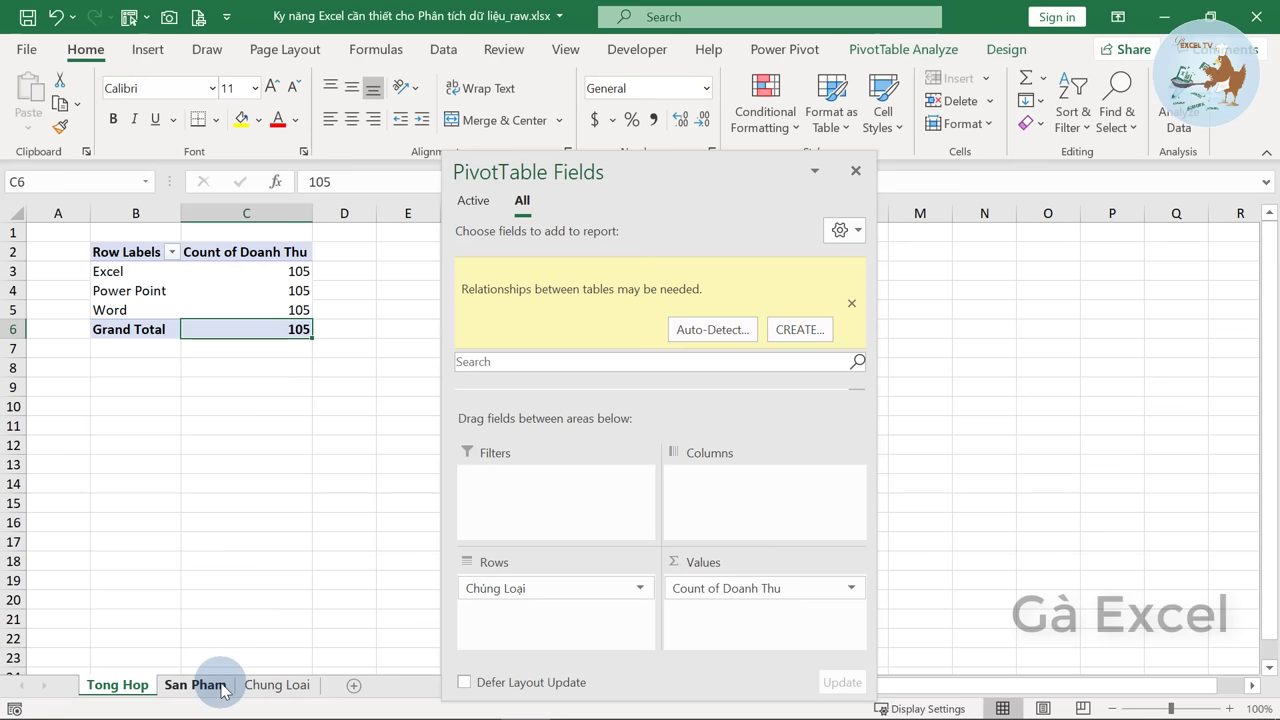
{"action": "left_click", "coordinate": [249, 273]}
{"action": "left_click", "coordinate": [248, 303]}
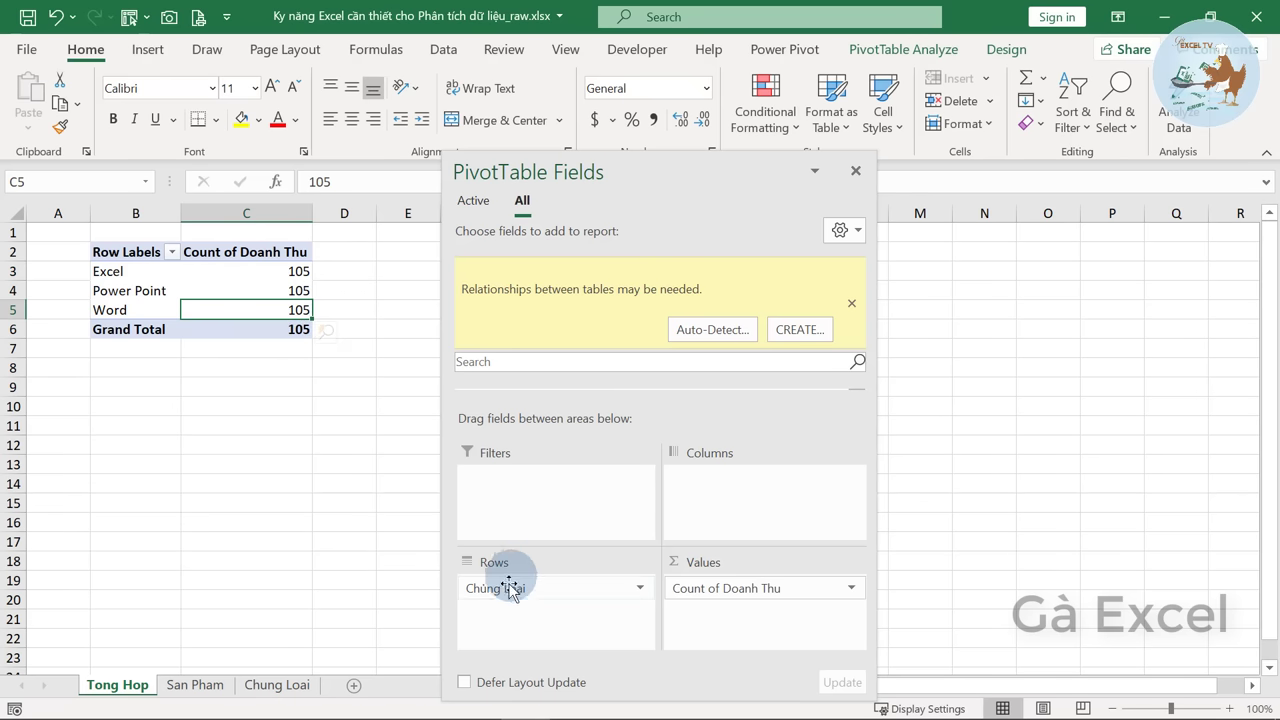
Remove Chủng Loại from Rows and add it back as the row field.
{"action": "left_click_drag", "start_coordinate": [508, 592], "coordinate": [288, 592]}
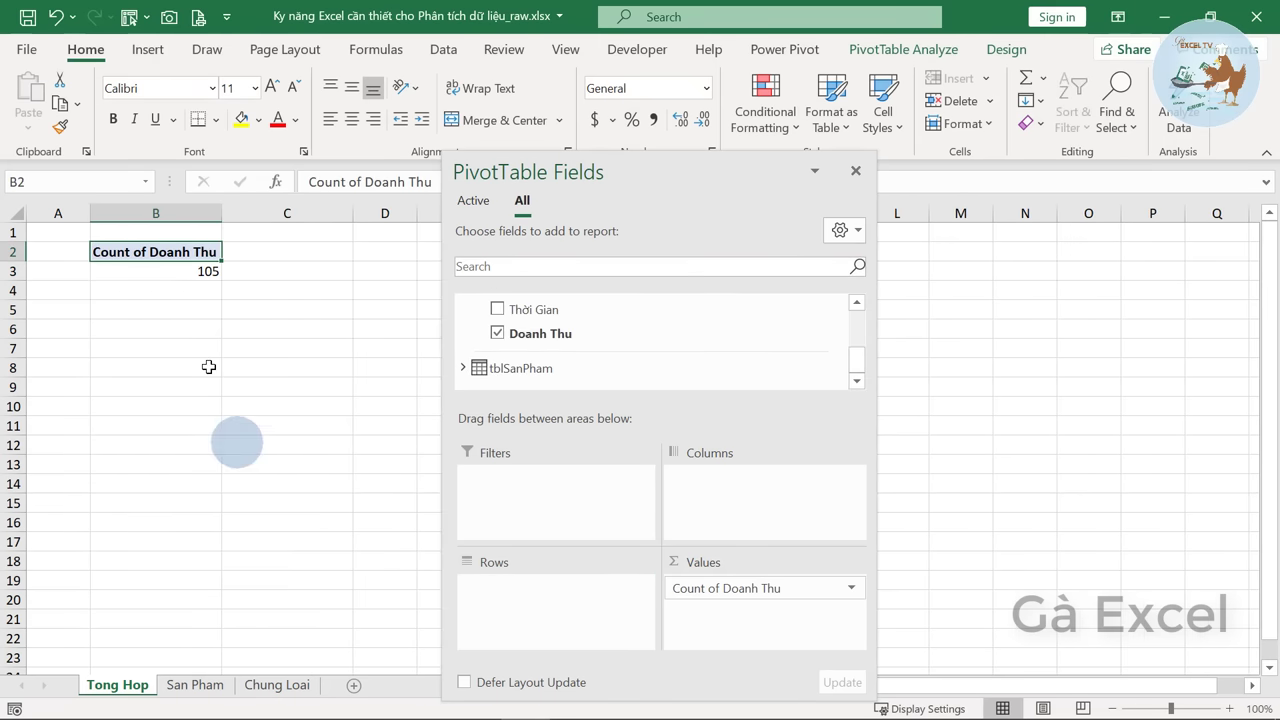
{"action": "left_click", "coordinate": [172, 273]}
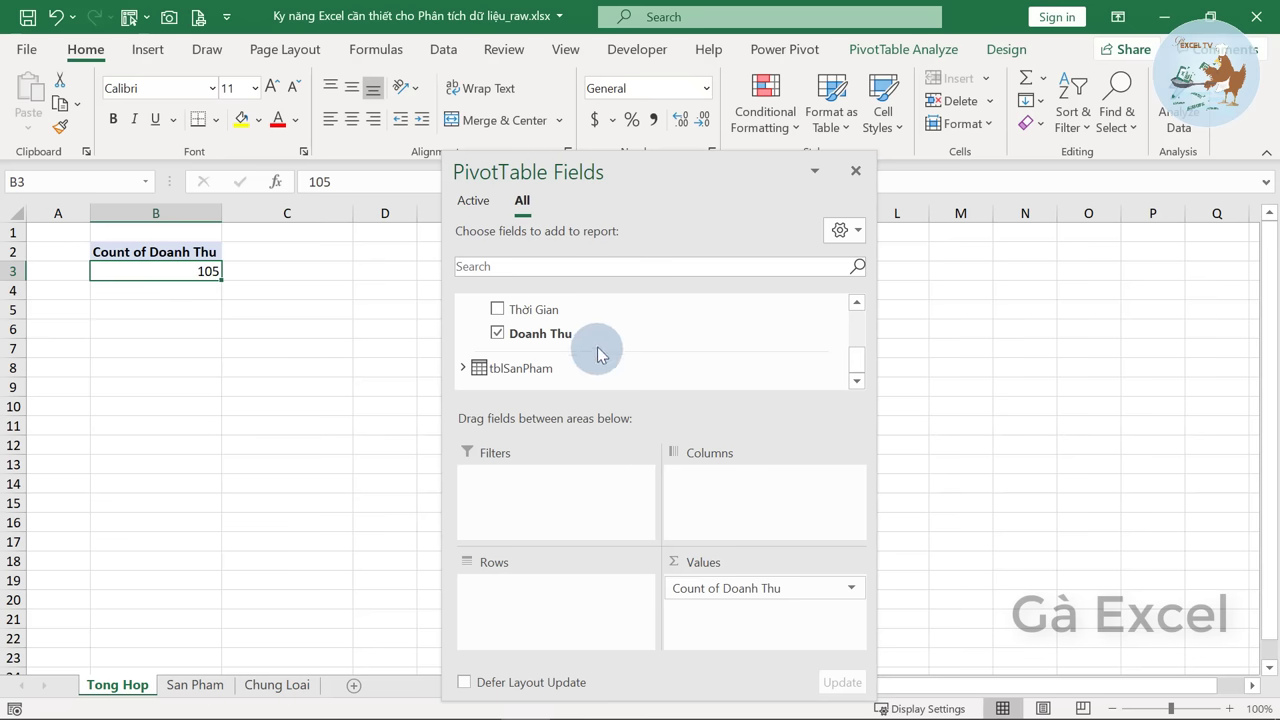
{"action": "mouse_move", "coordinate": [551, 340]}
{"action": "left_mouse_down"}
{"action": "mouse_move", "coordinate": [552, 533]}
{"action": "mouse_move", "coordinate": [533, 328]}
{"action": "mouse_move", "coordinate": [530, 590]}
{"action": "left_mouse_up"}
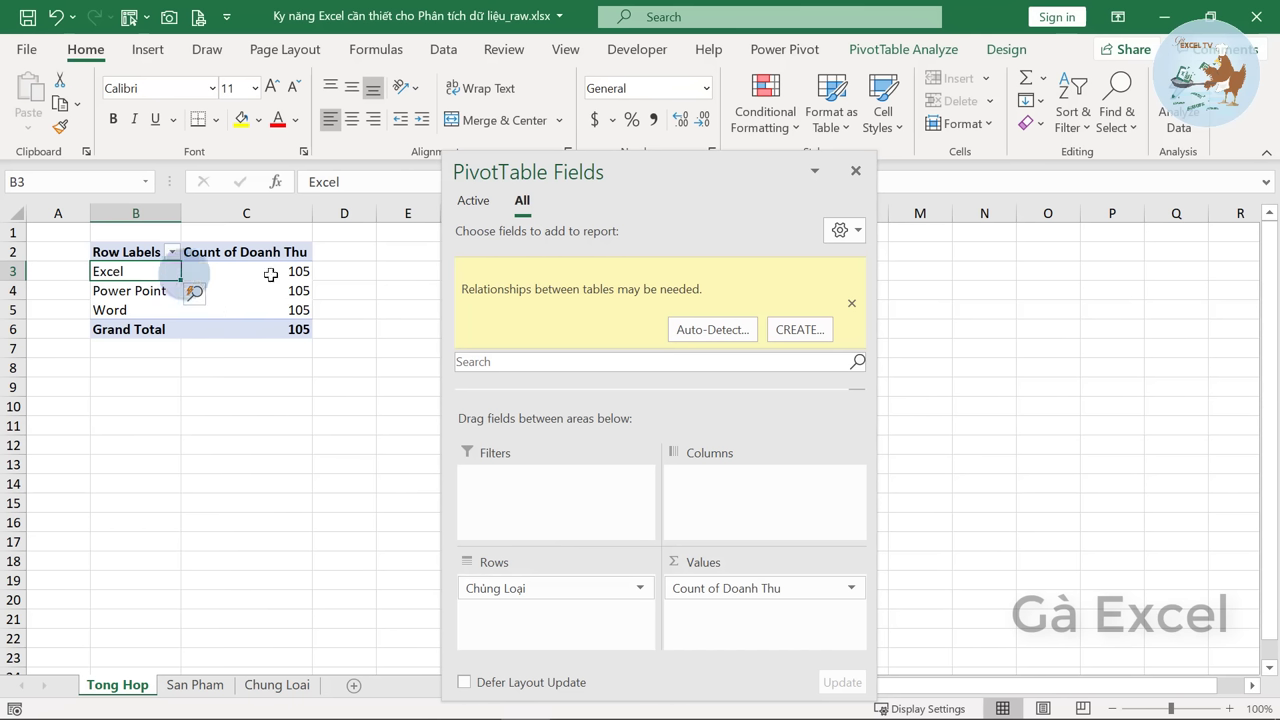
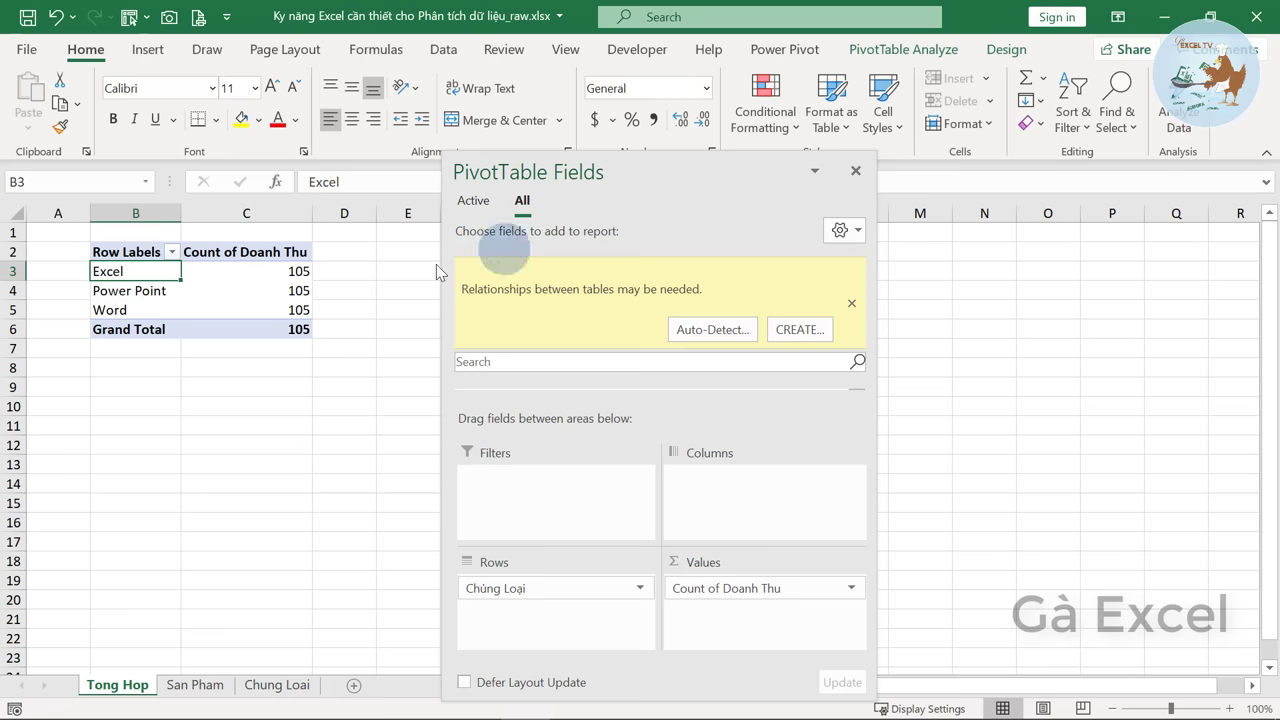
Open the workbook's data model maximized in Diagram View, showing tblSanPham and tblChungLoai.
{"action": "left_click", "coordinate": [284, 289]}
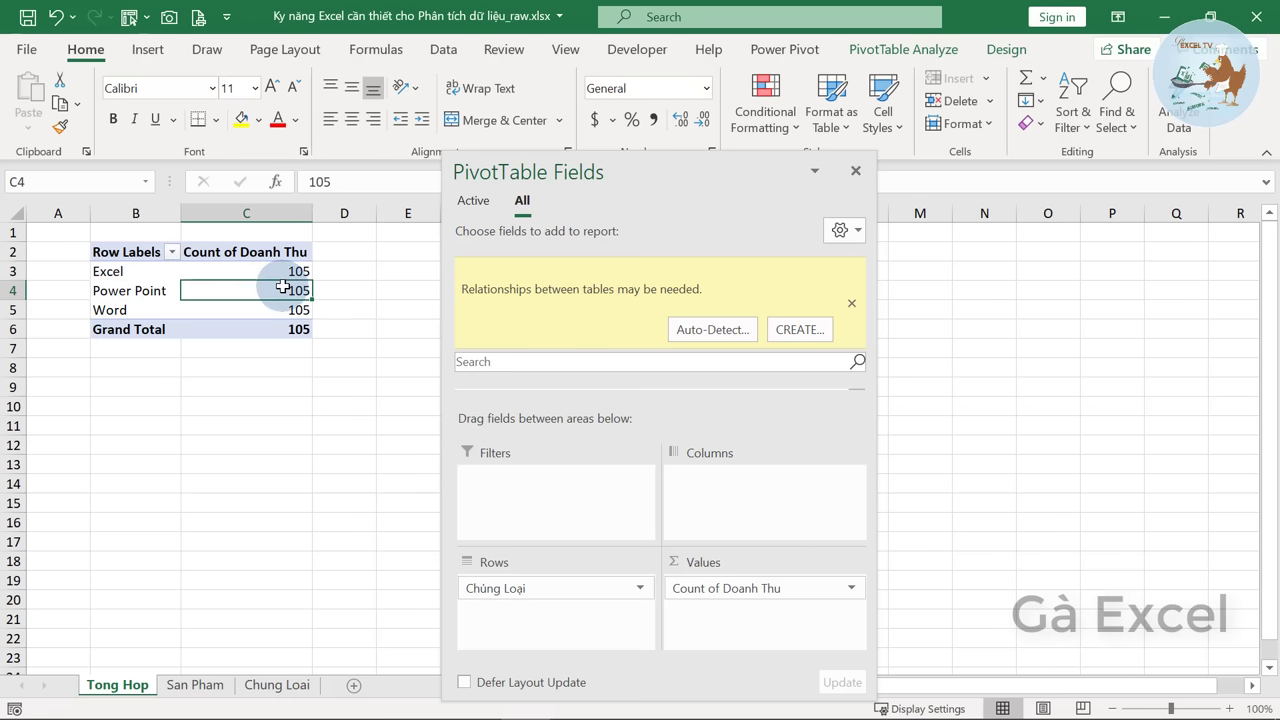
{"action": "left_click", "coordinate": [443, 49]}
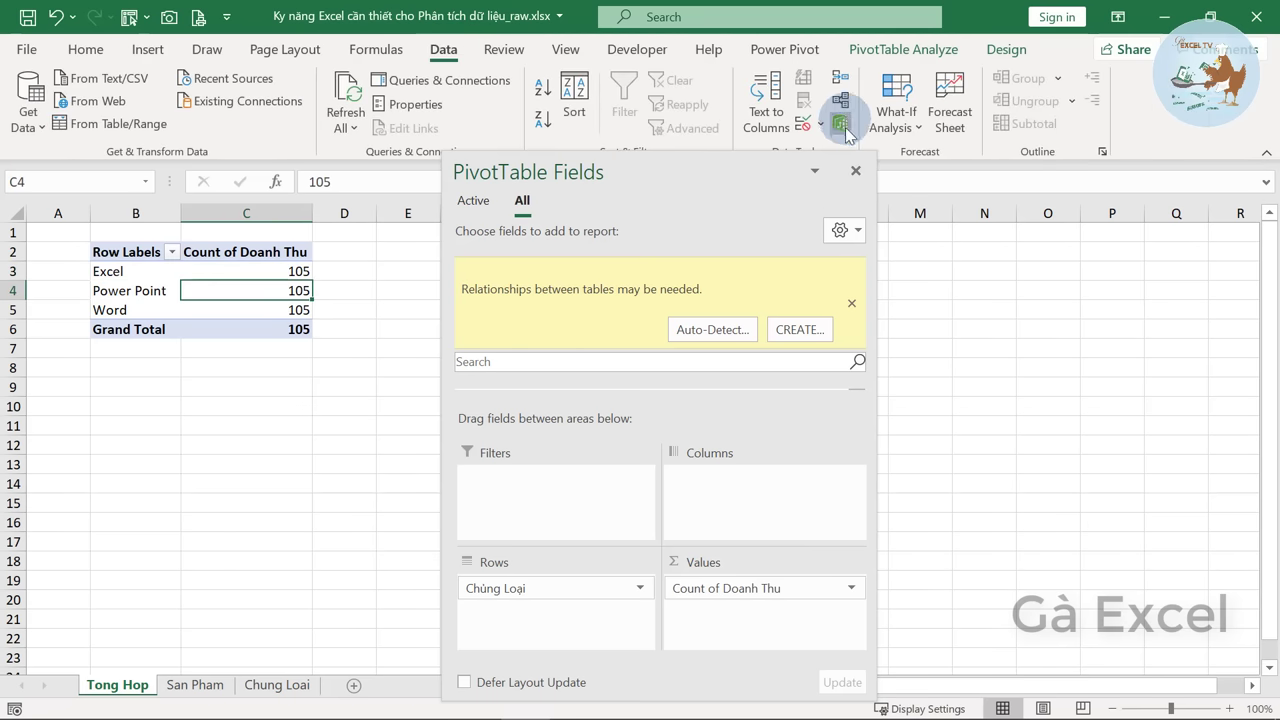
{"action": "left_click", "coordinate": [786, 52]}
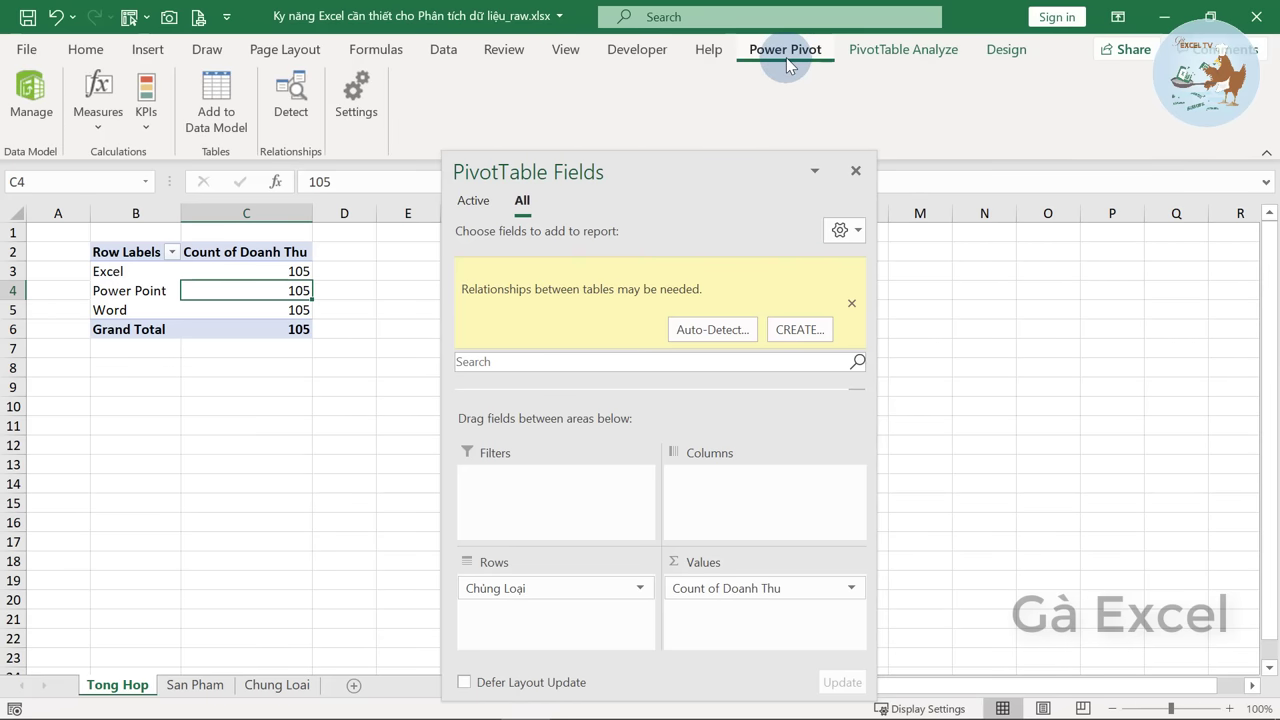
{"action": "left_click", "coordinate": [432, 50]}
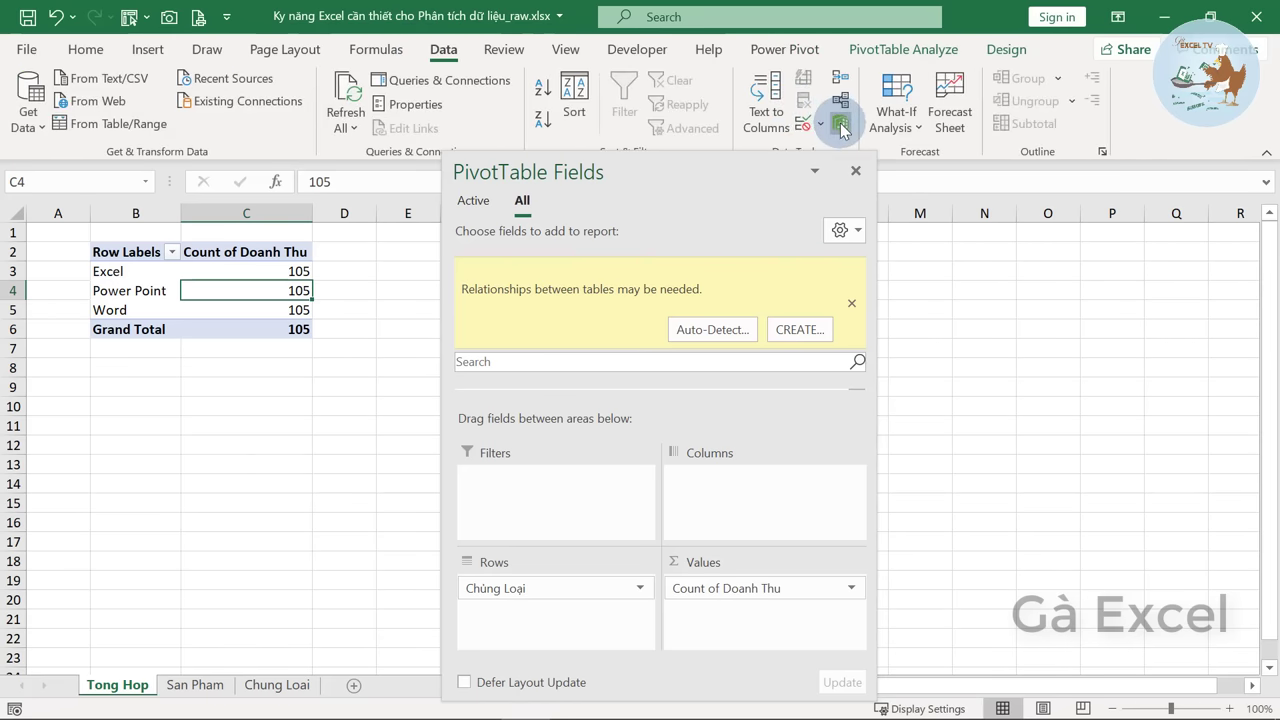
{"action": "left_click", "coordinate": [841, 125]}
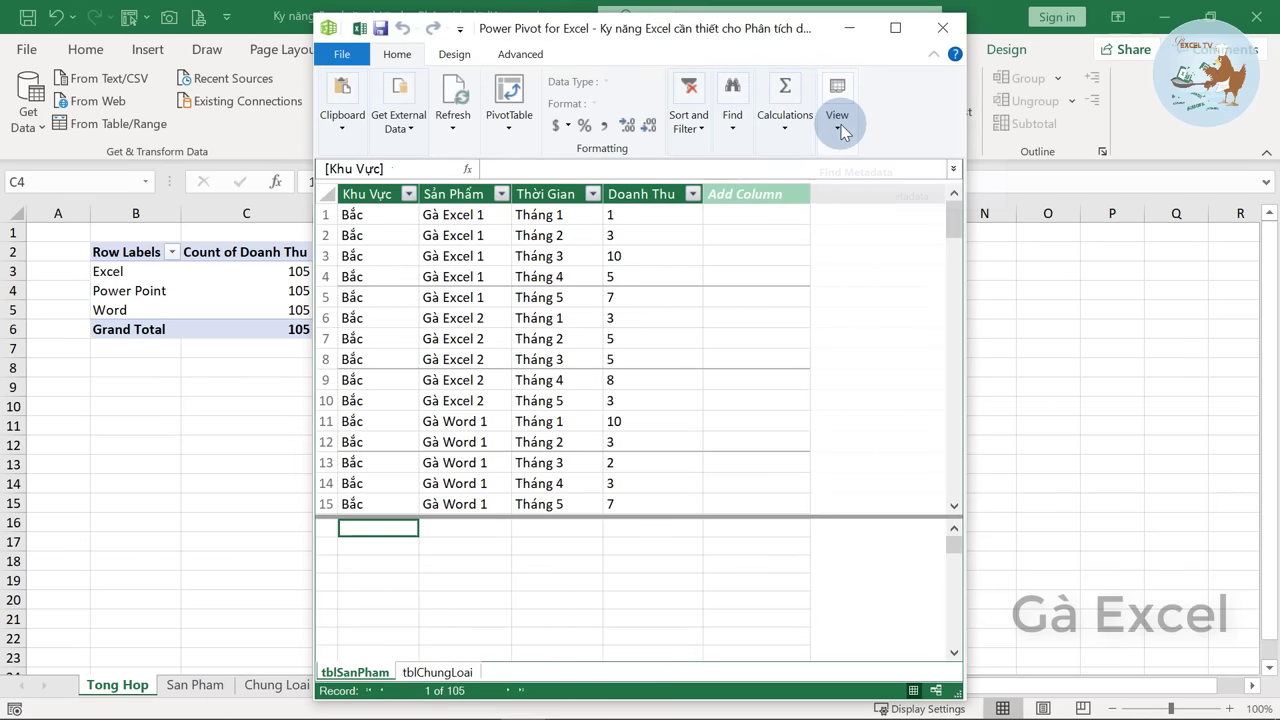
{"action": "left_click", "coordinate": [895, 28]}
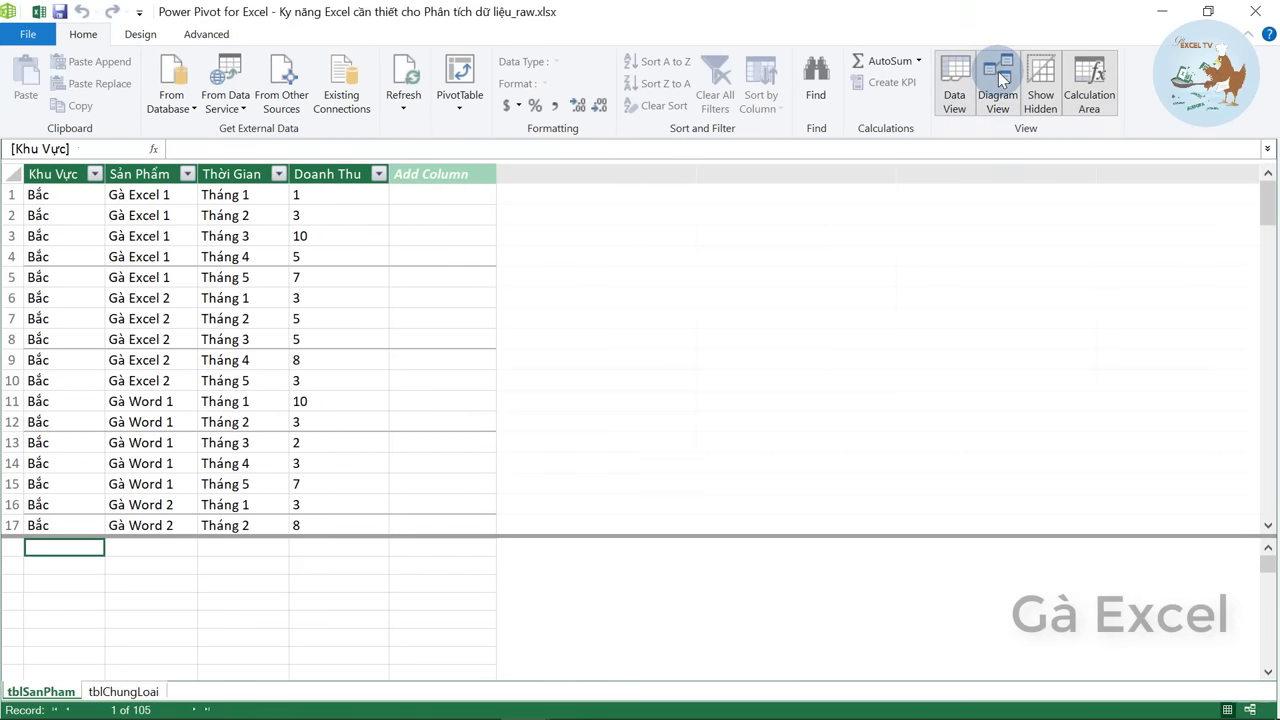
{"action": "left_click", "coordinate": [995, 90]}
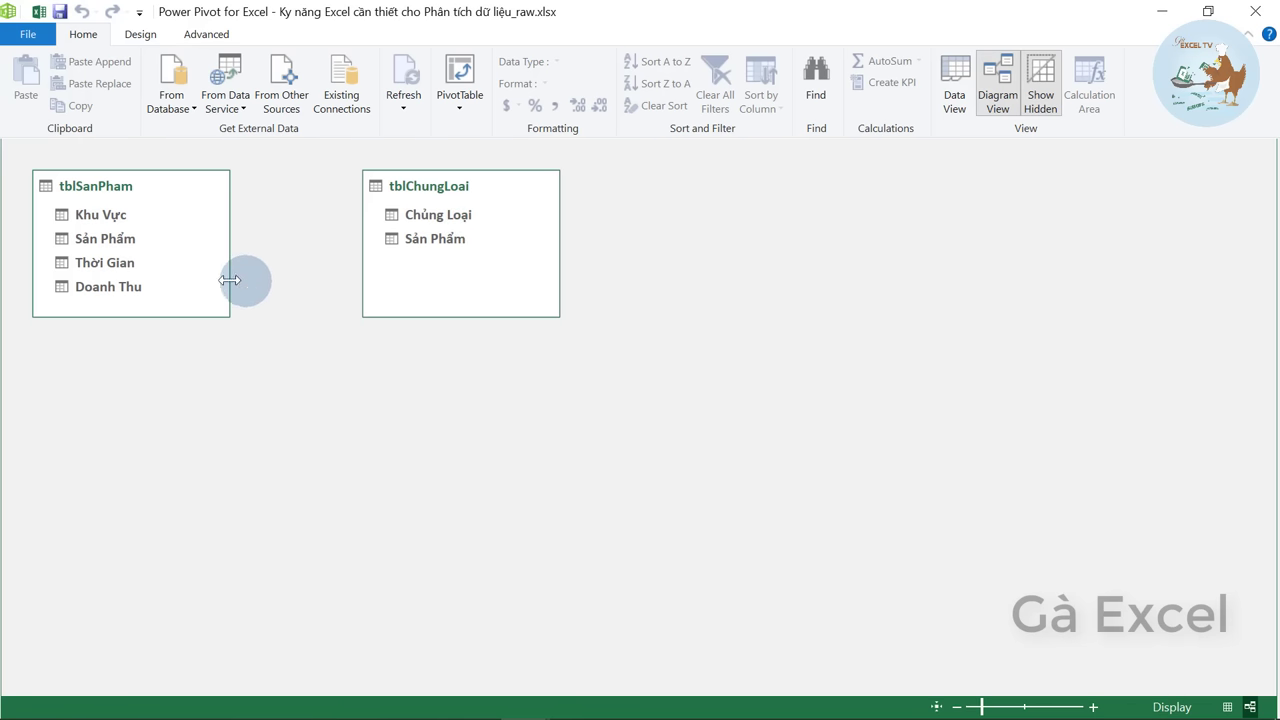
Link tblSanPham's Sản Phẩm column to tblChungLoai's Sản Phẩm column.
{"action": "left_click", "coordinate": [105, 239]}
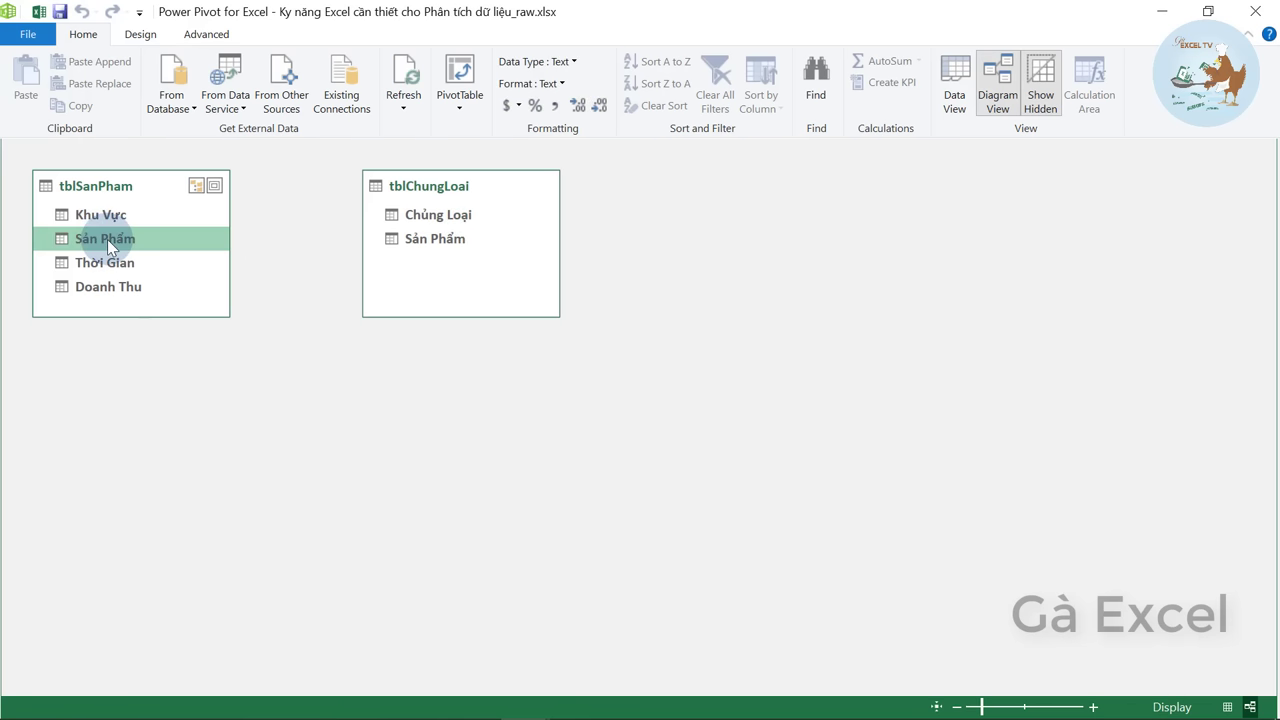
{"action": "left_click", "coordinate": [430, 240]}
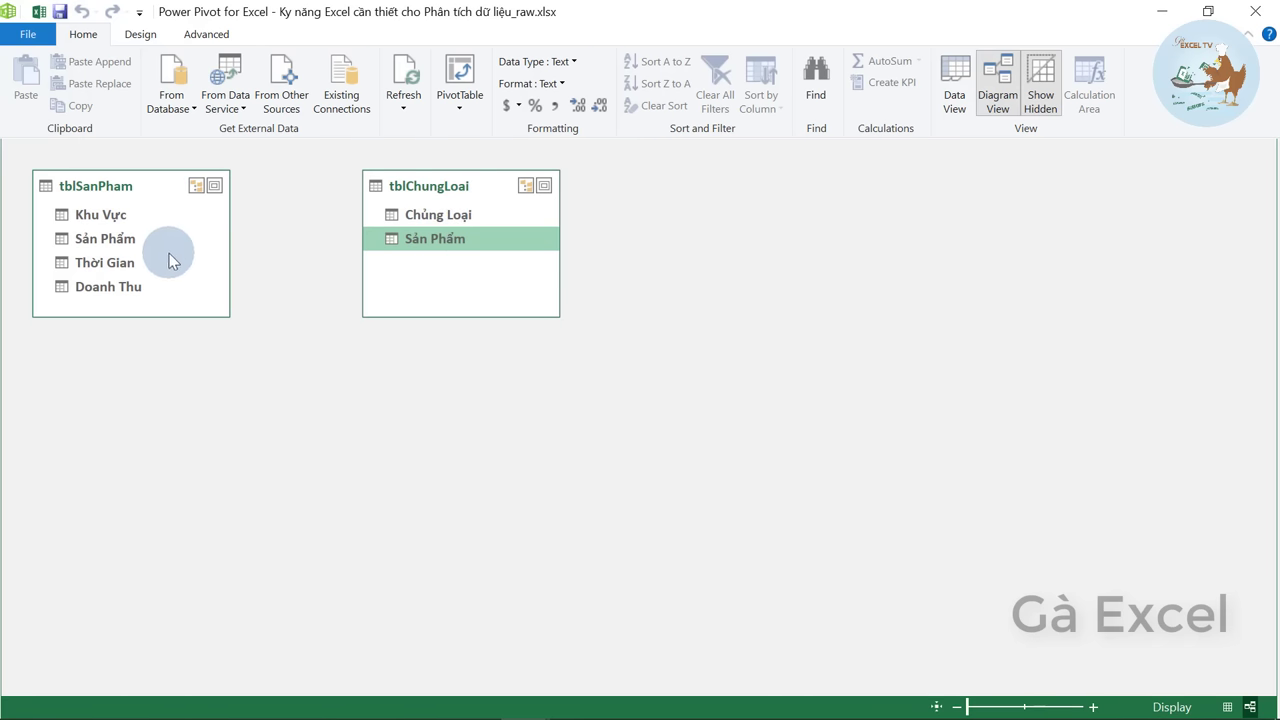
{"action": "left_click", "coordinate": [131, 243]}
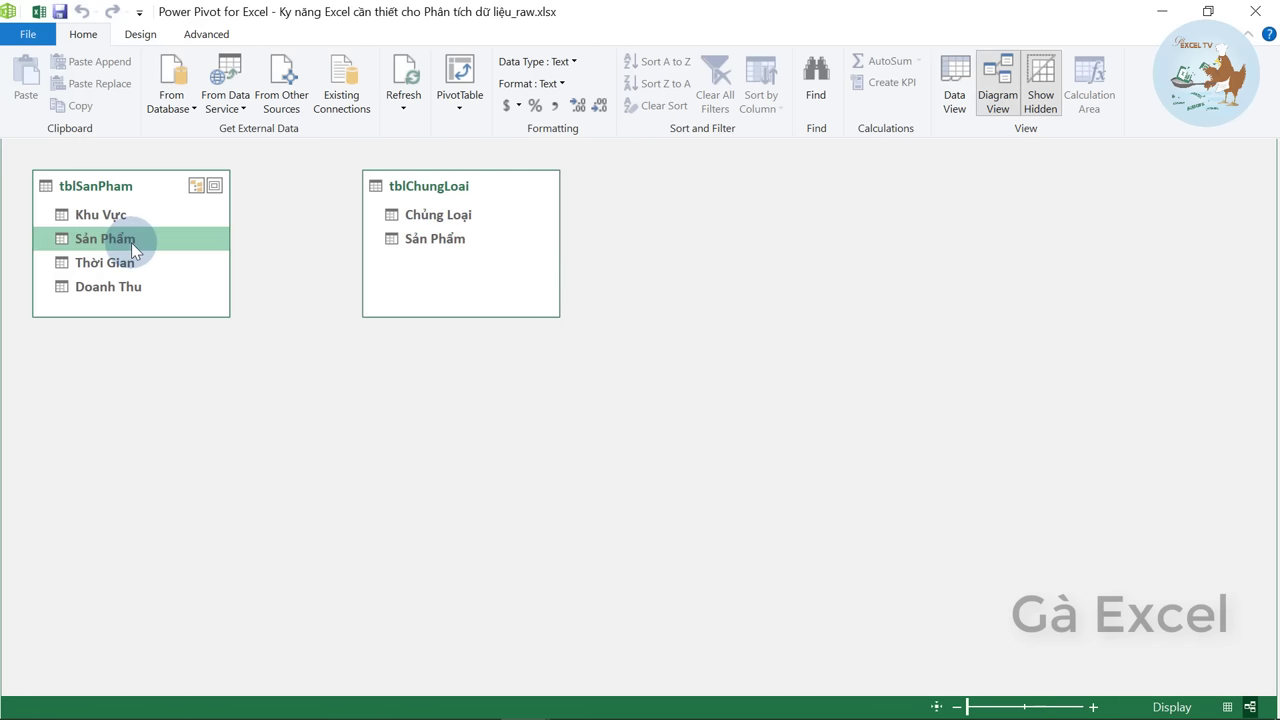
{"action": "left_click_drag", "start_coordinate": [131, 242], "coordinate": [418, 248]}
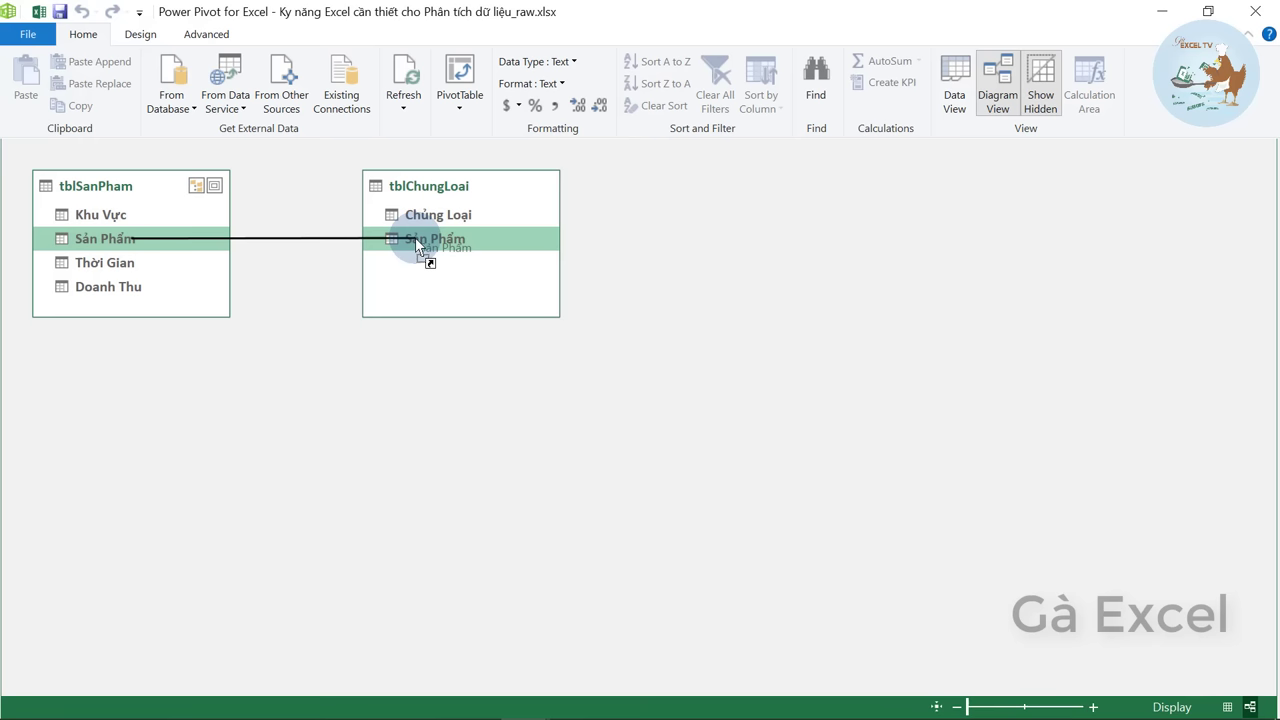
{"action": "left_click_drag", "start_coordinate": [418, 248], "coordinate": [418, 248]}
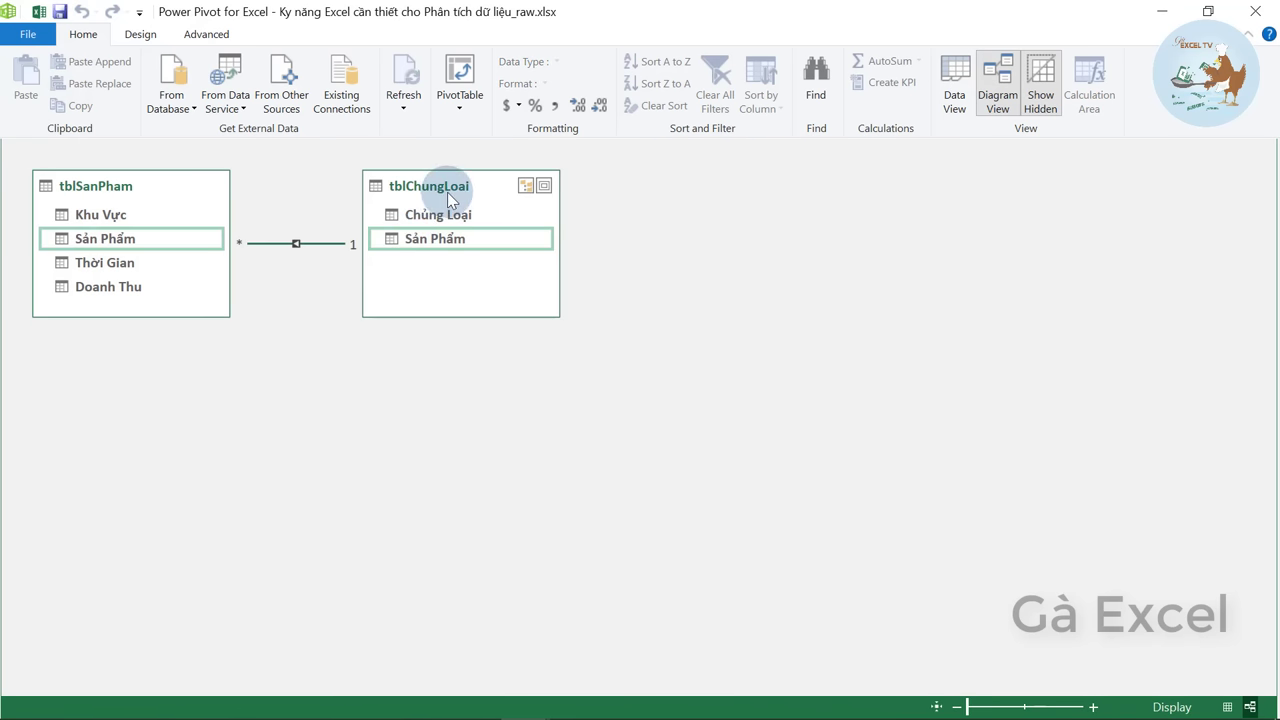
Spread the two tables apart in the diagram and close Power Pivot.
{"action": "mouse_move", "coordinate": [447, 190]}
{"action": "left_mouse_down"}
{"action": "mouse_move", "coordinate": [540, 292]}
{"action": "mouse_move", "coordinate": [794, 371]}
{"action": "left_mouse_up"}
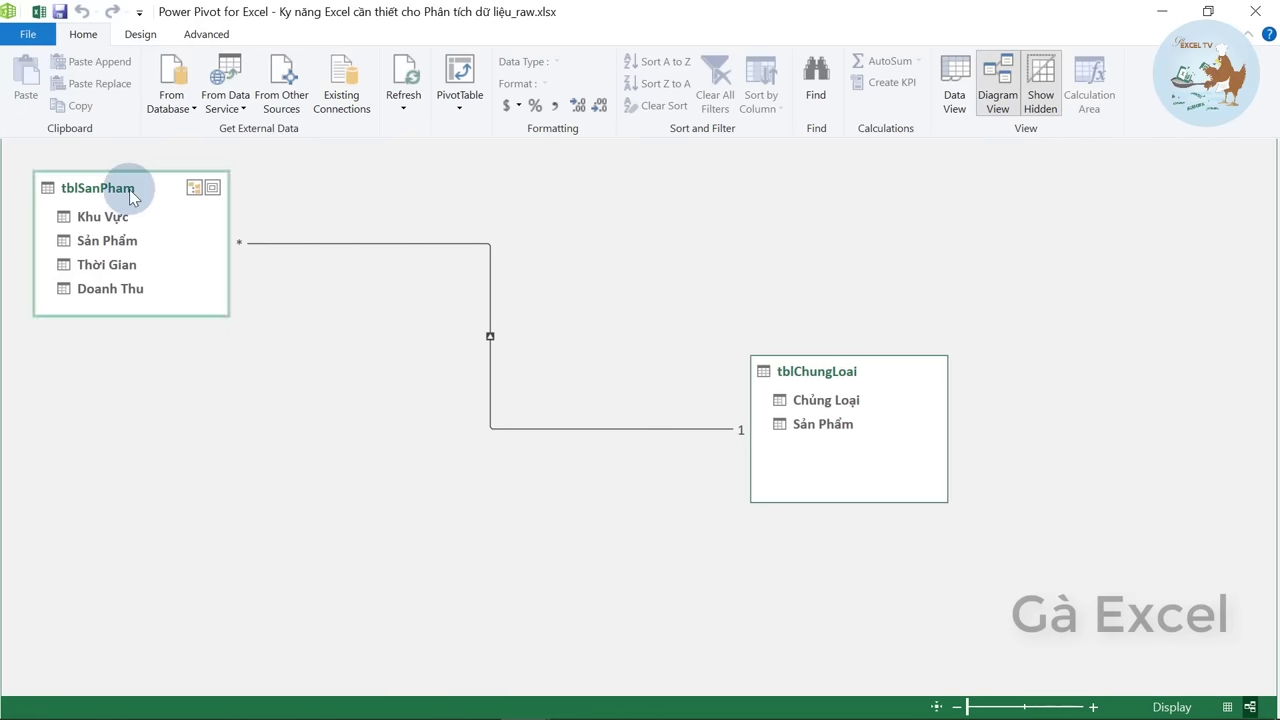
{"action": "mouse_move", "coordinate": [134, 188]}
{"action": "left_mouse_down"}
{"action": "mouse_move", "coordinate": [446, 198]}
{"action": "mouse_move", "coordinate": [408, 198]}
{"action": "left_mouse_up"}
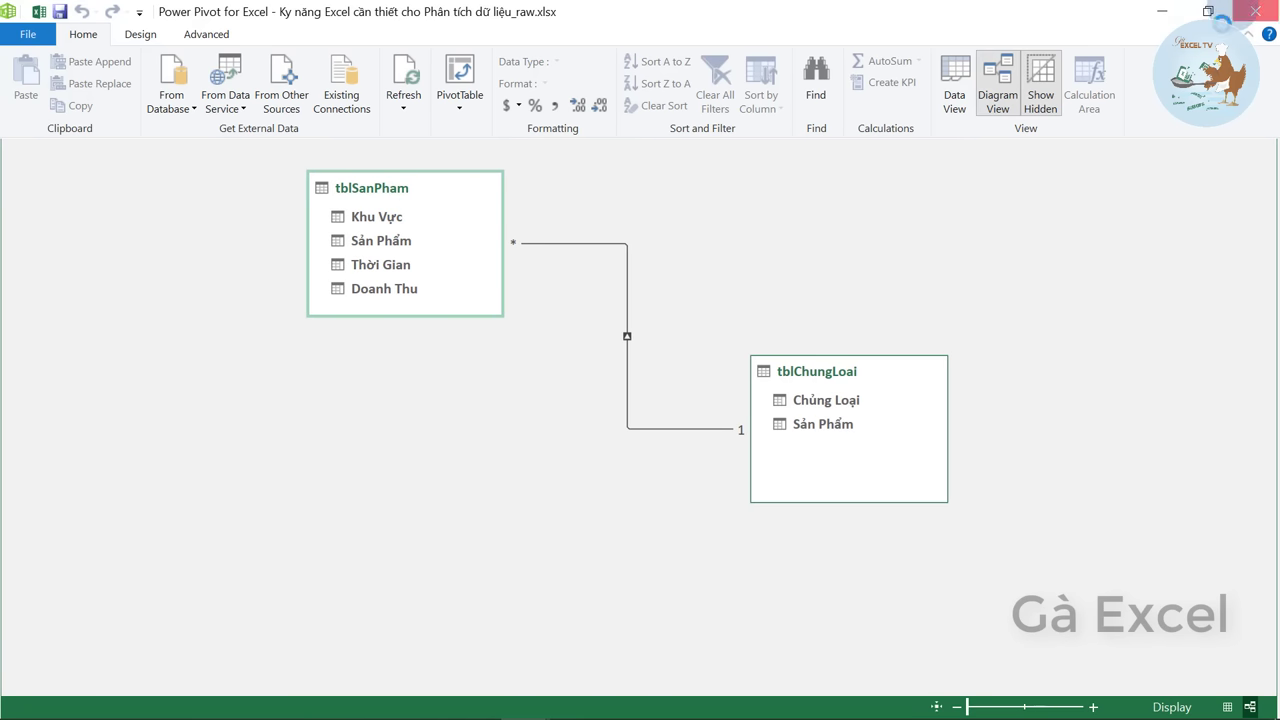
{"action": "left_click", "coordinate": [1255, 11]}
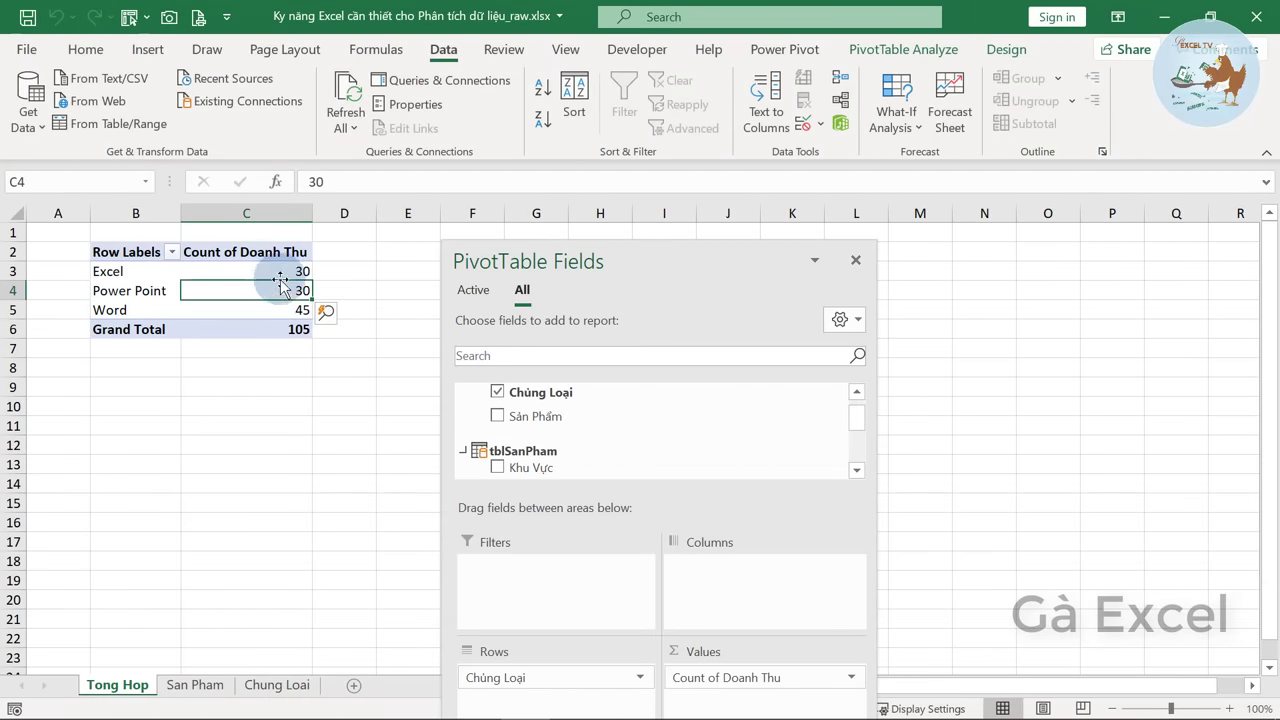
Switch the pivot to tabular report layout so its row header reads Chủng Loại.
{"action": "left_click_drag", "start_coordinate": [278, 272], "coordinate": [275, 310]}
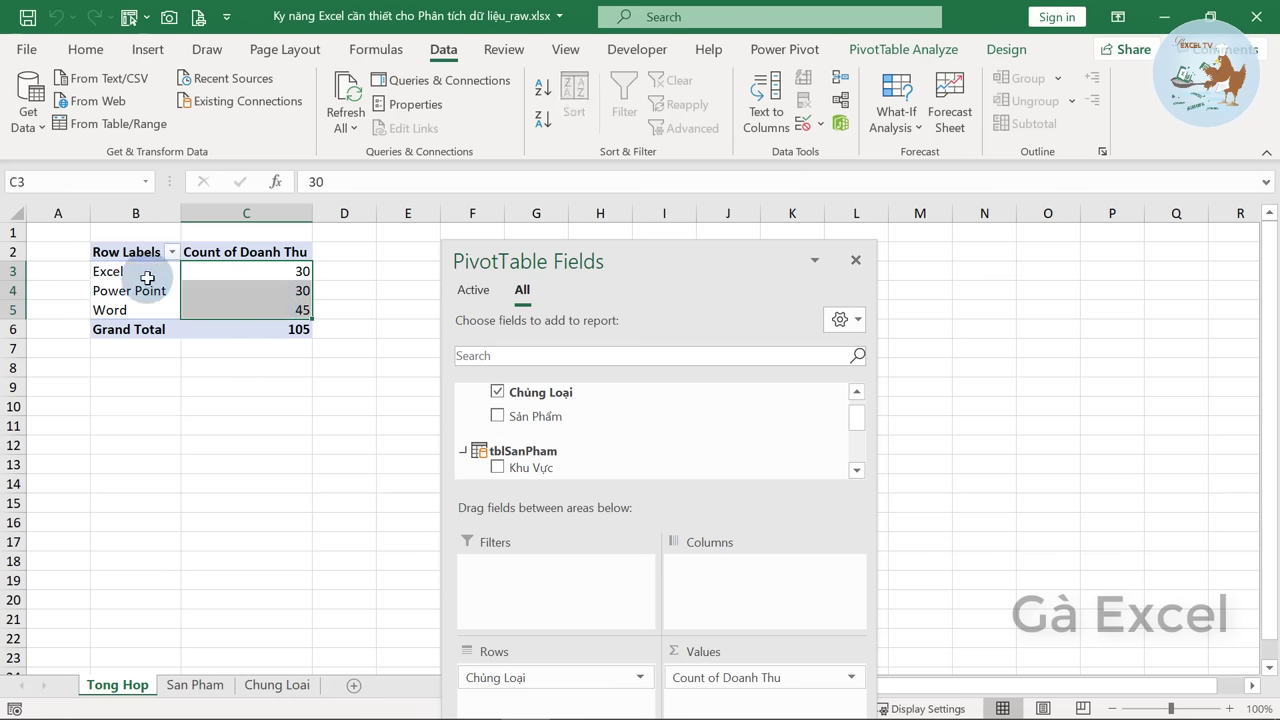
{"action": "left_click", "coordinate": [214, 272]}
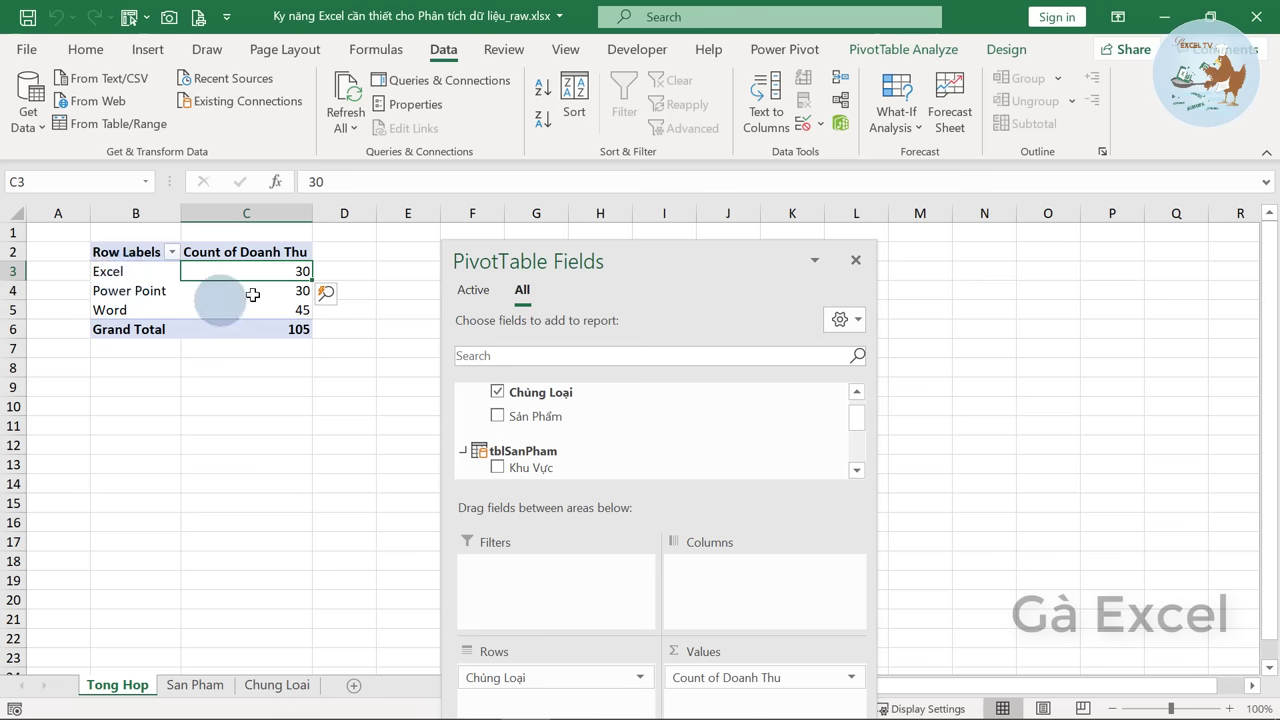
{"action": "left_click", "coordinate": [1006, 49]}
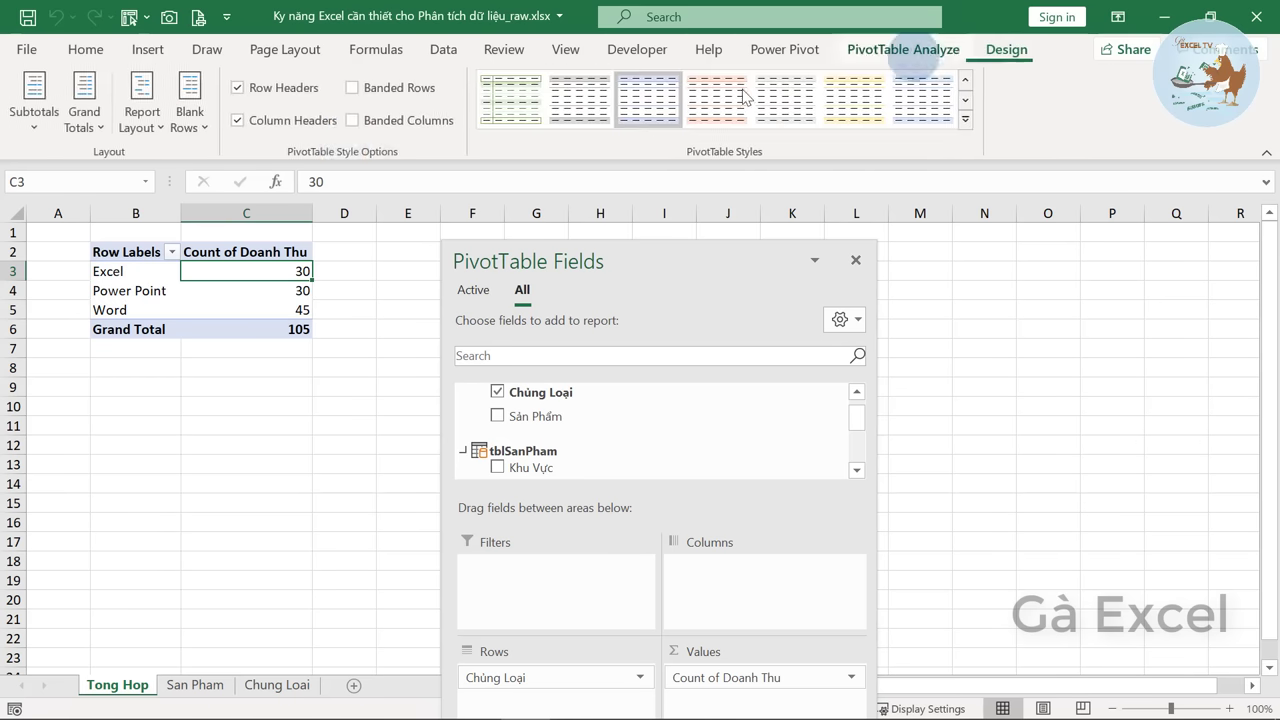
{"action": "left_click", "coordinate": [142, 120]}
{"action": "left_click", "coordinate": [209, 276]}
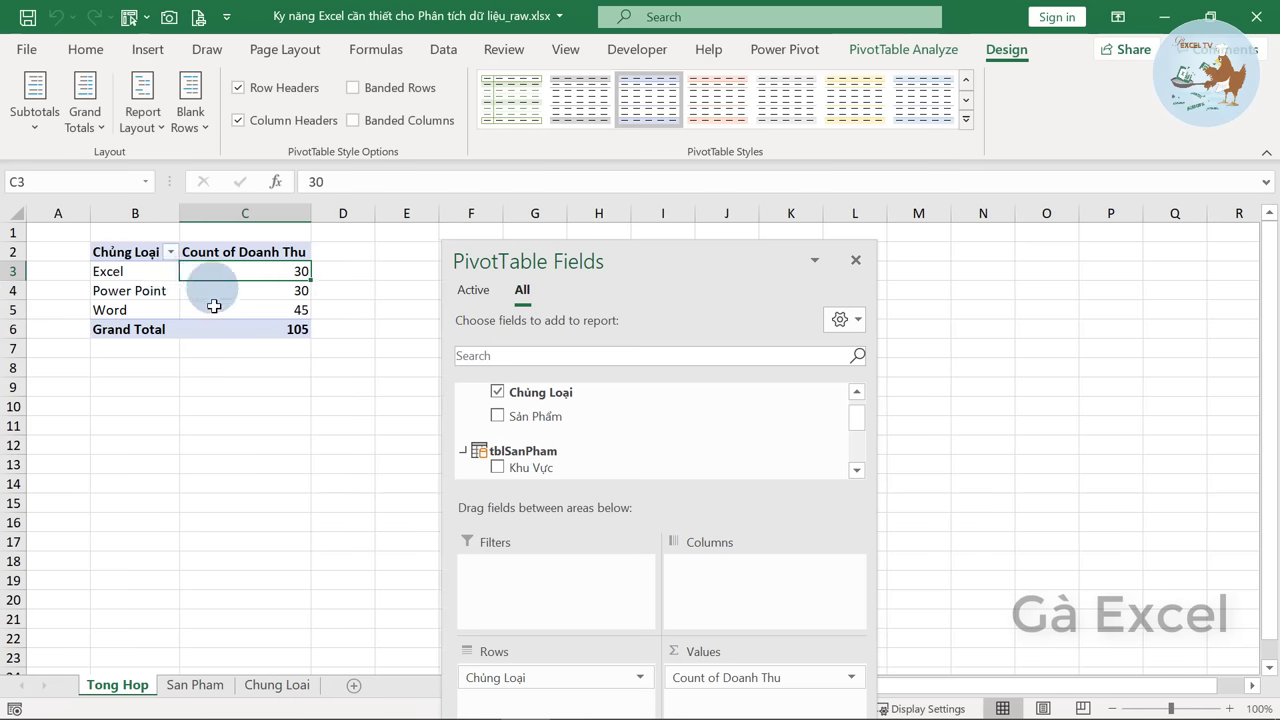
{"action": "left_click", "coordinate": [110, 252]}
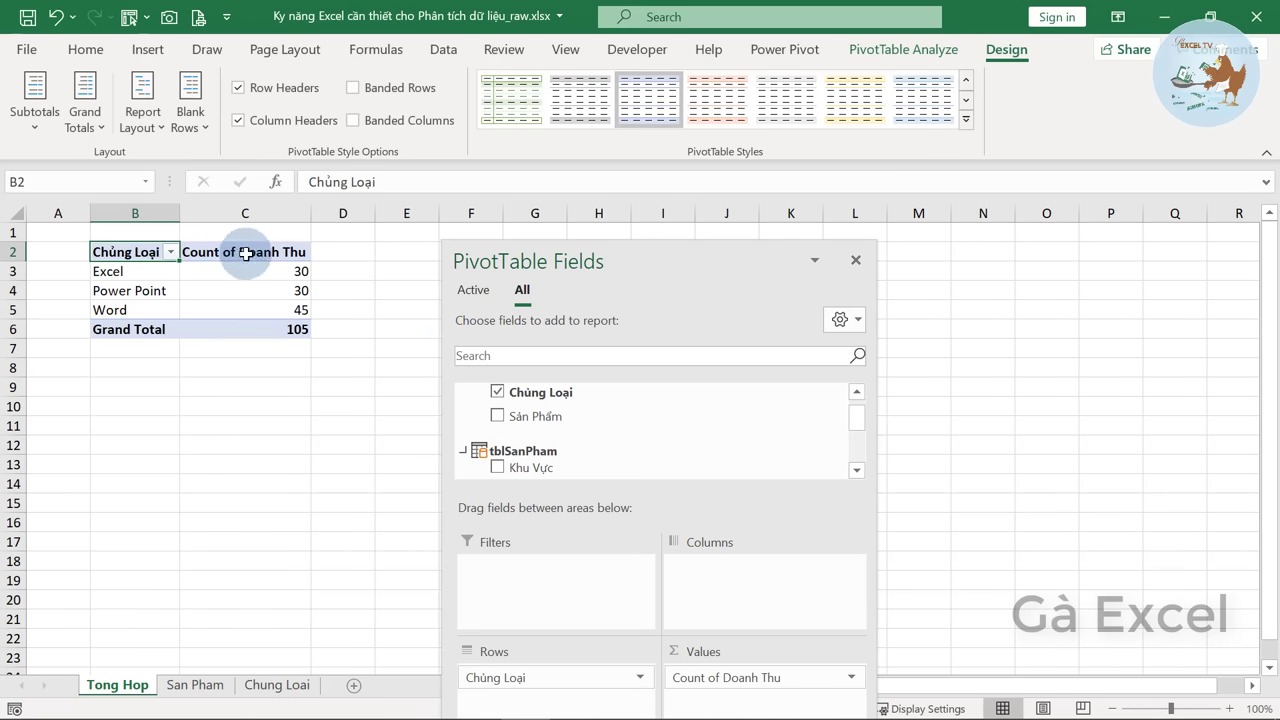
{"action": "left_click", "coordinate": [220, 272]}
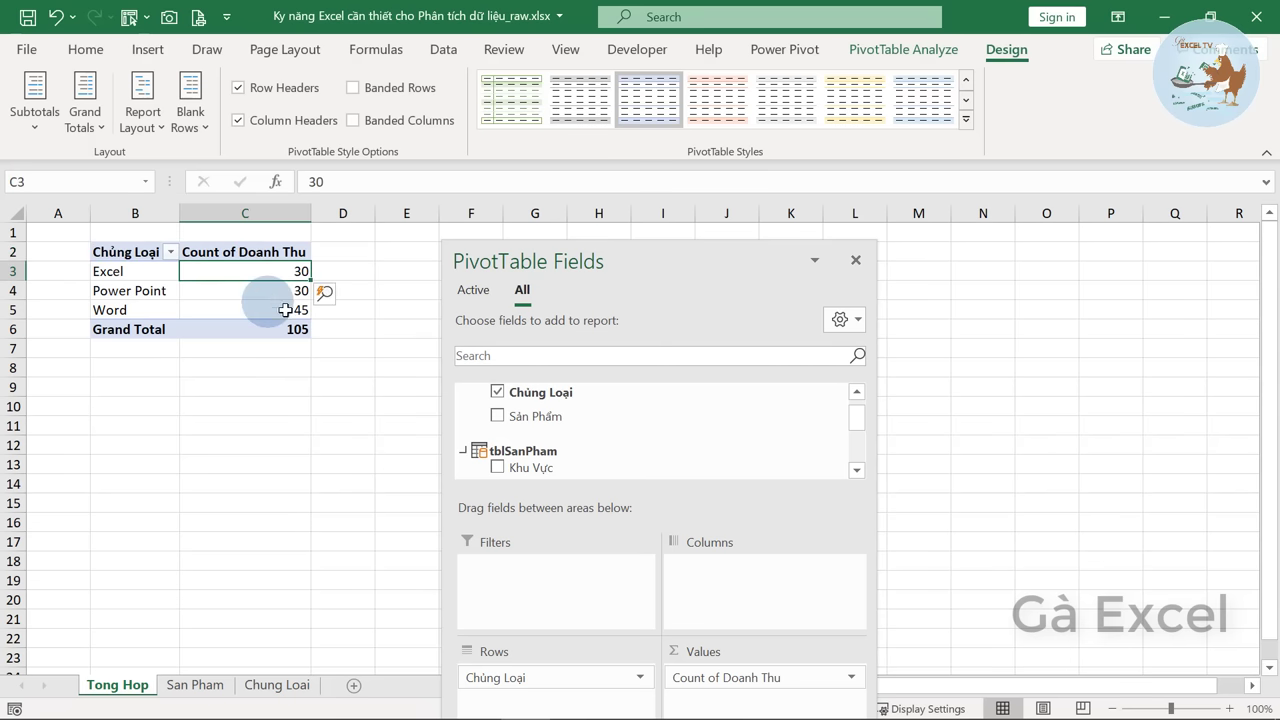
Try summarizing Doanh Thu with Sum and dismiss the text data type error.
{"action": "left_click", "coordinate": [703, 679]}
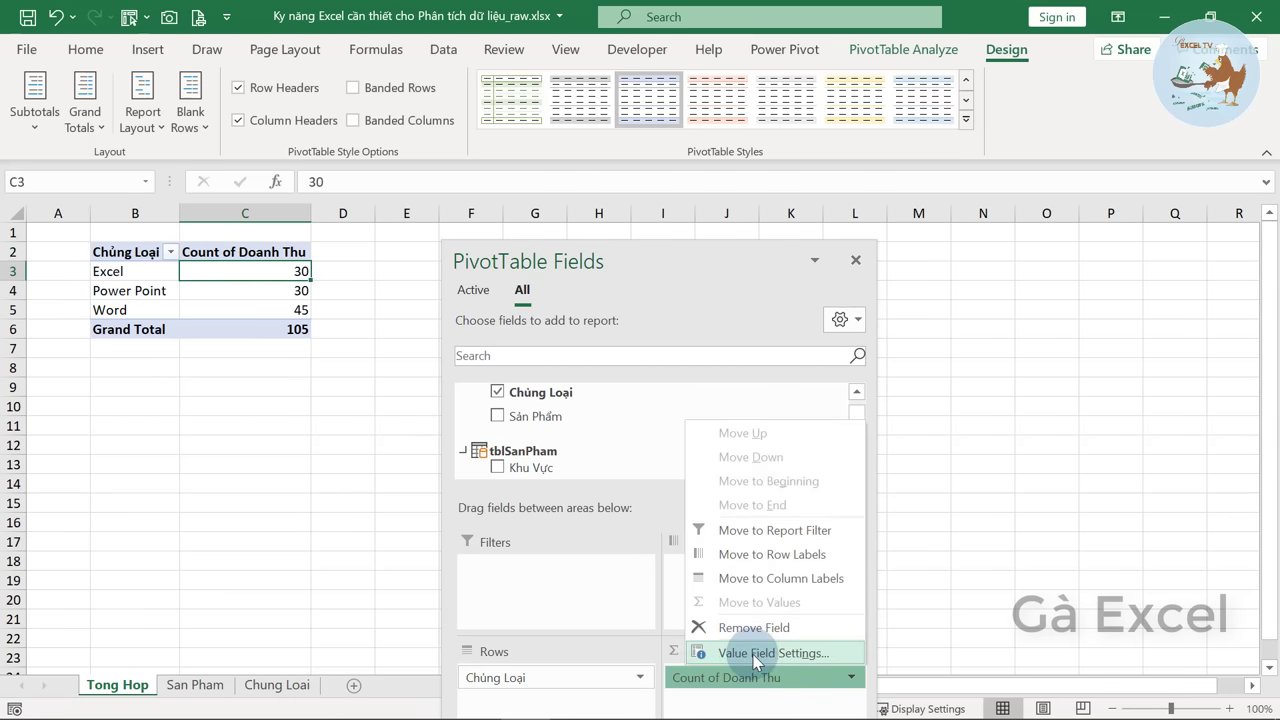
{"action": "left_click", "coordinate": [755, 653]}
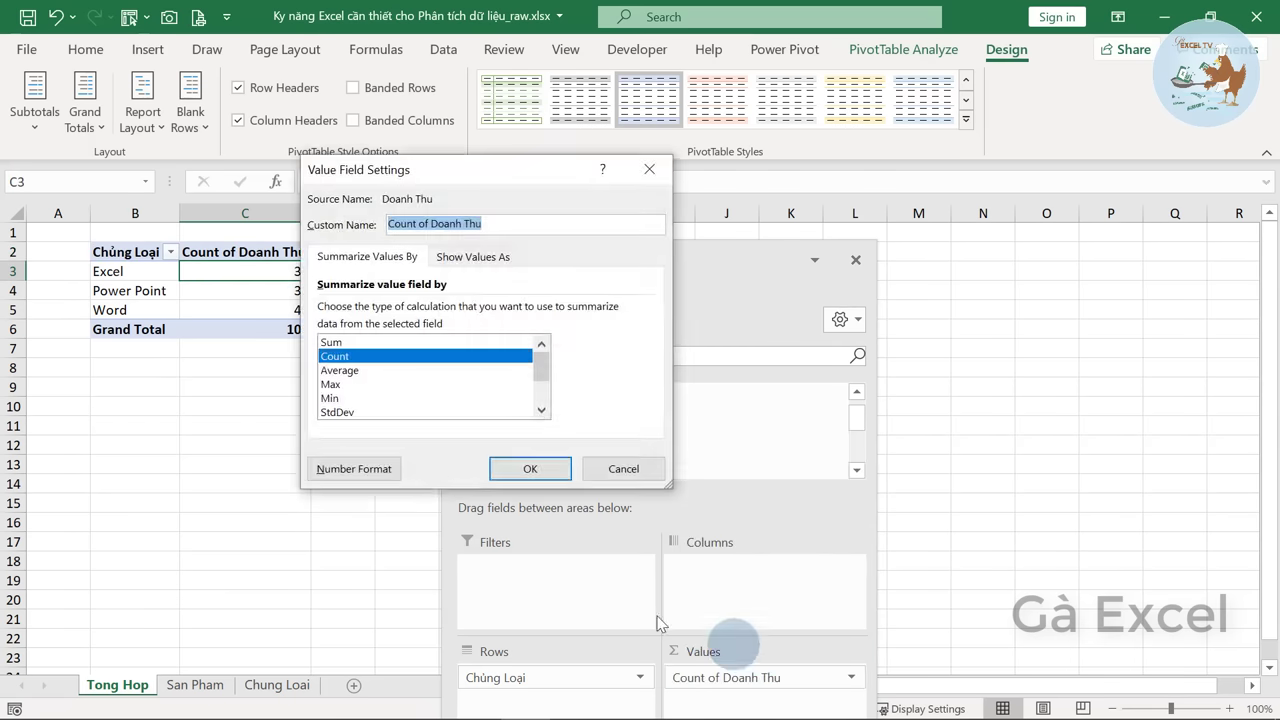
{"action": "left_click", "coordinate": [331, 342]}
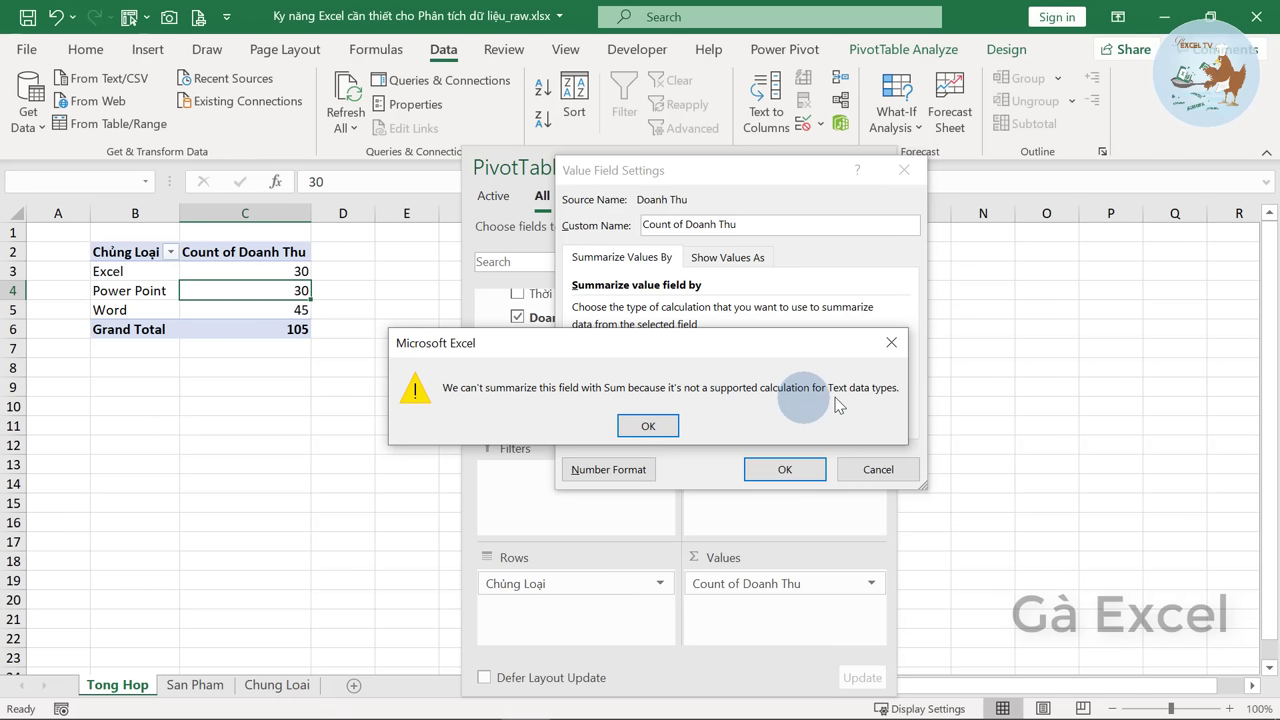
{"action": "left_click", "coordinate": [648, 426]}
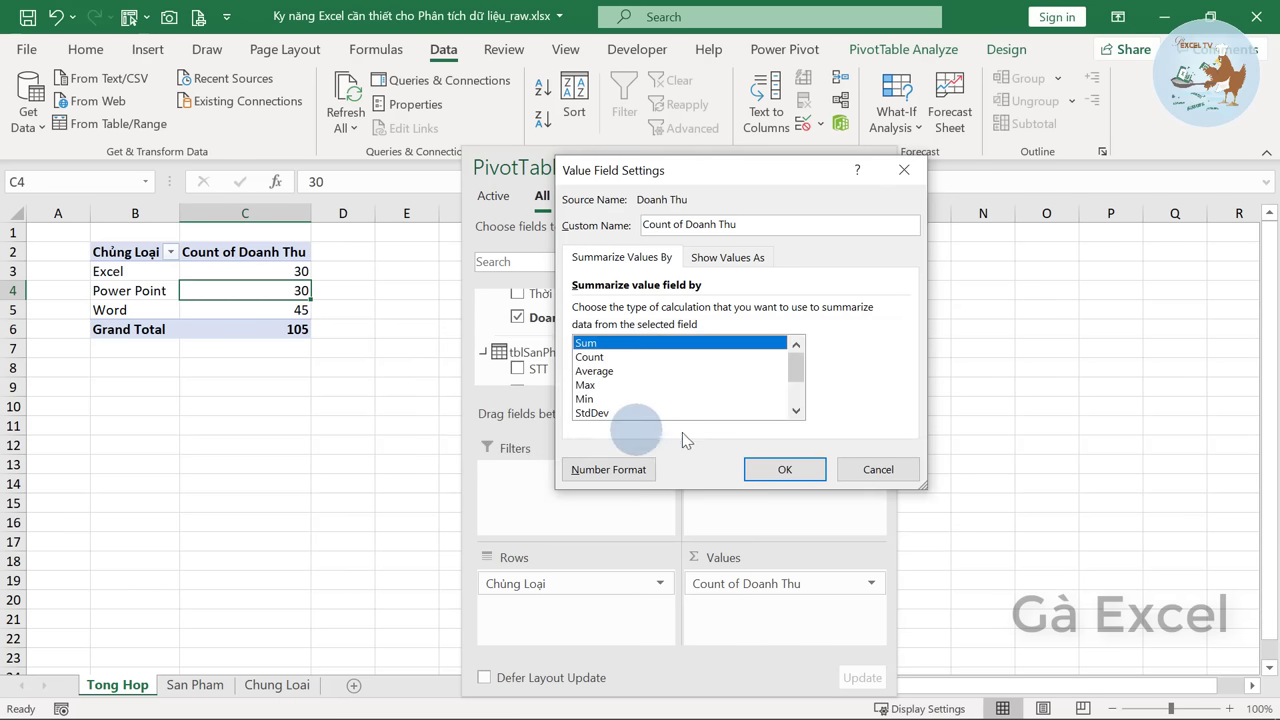
Cancel the change and open the tblSanPham query from Queries & Connections.
{"action": "left_click", "coordinate": [895, 474]}
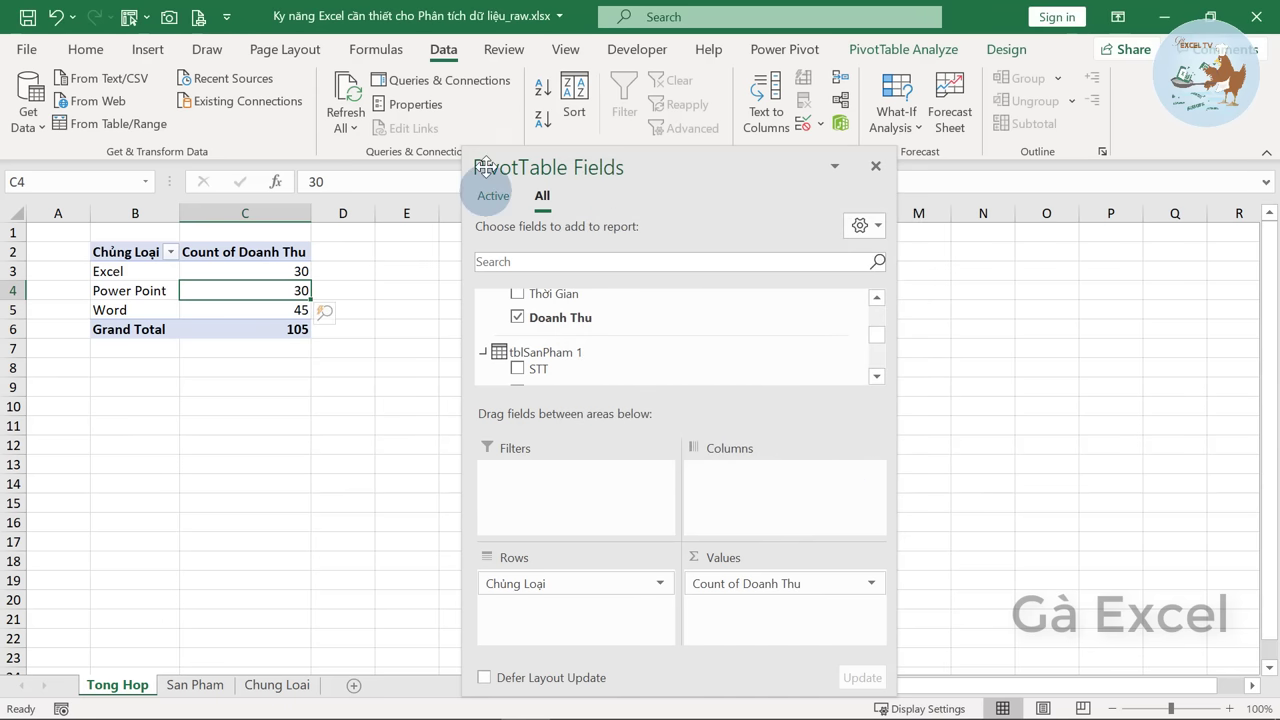
{"action": "left_click", "coordinate": [474, 84]}
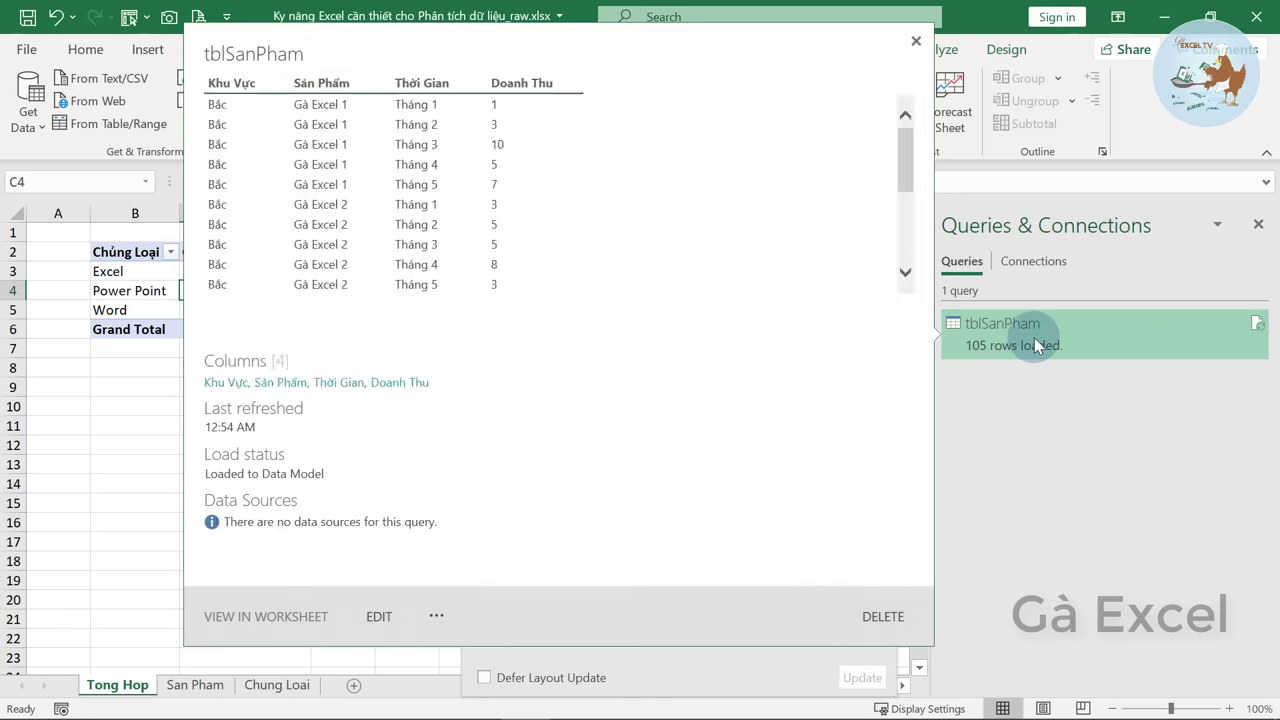
{"action": "double_click", "coordinate": [1034, 340]}
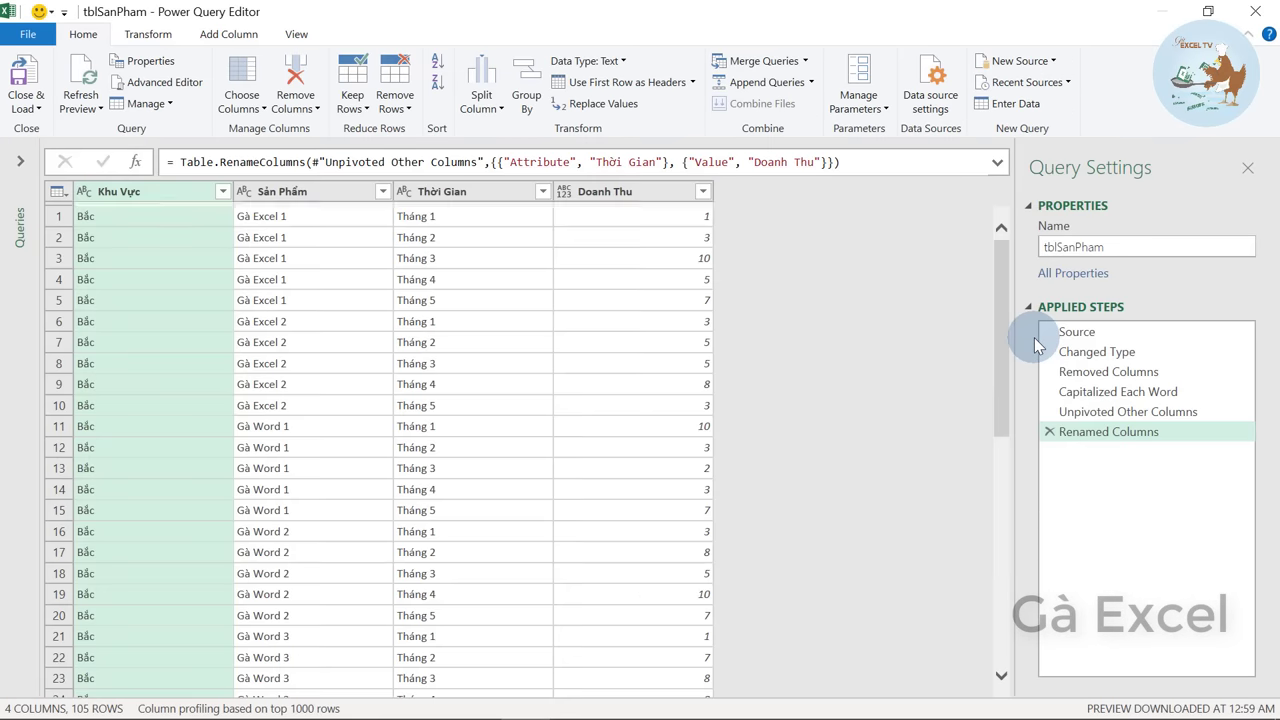
Set Doanh Thu to Whole Number and Close & Load tblSanPham back into Excel.
{"action": "left_click", "coordinate": [564, 192]}
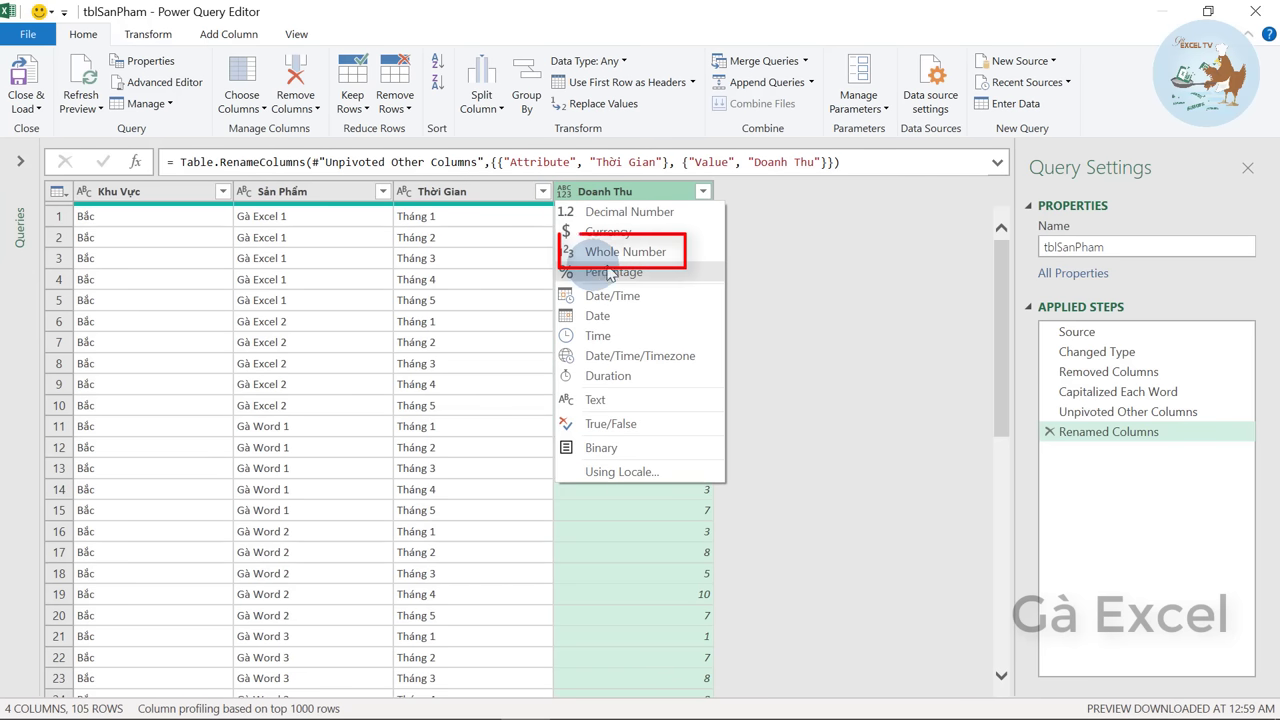
{"action": "left_click", "coordinate": [626, 255]}
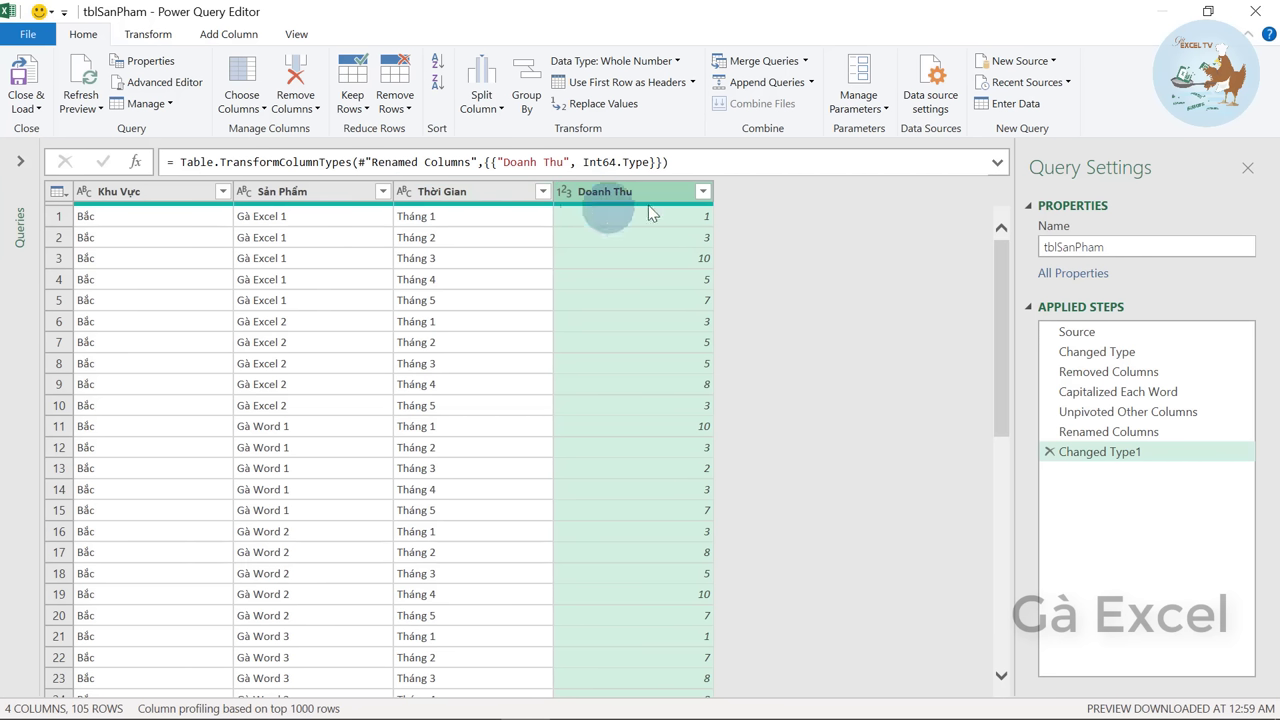
{"action": "left_click", "coordinate": [40, 108]}
{"action": "left_click", "coordinate": [30, 90]}
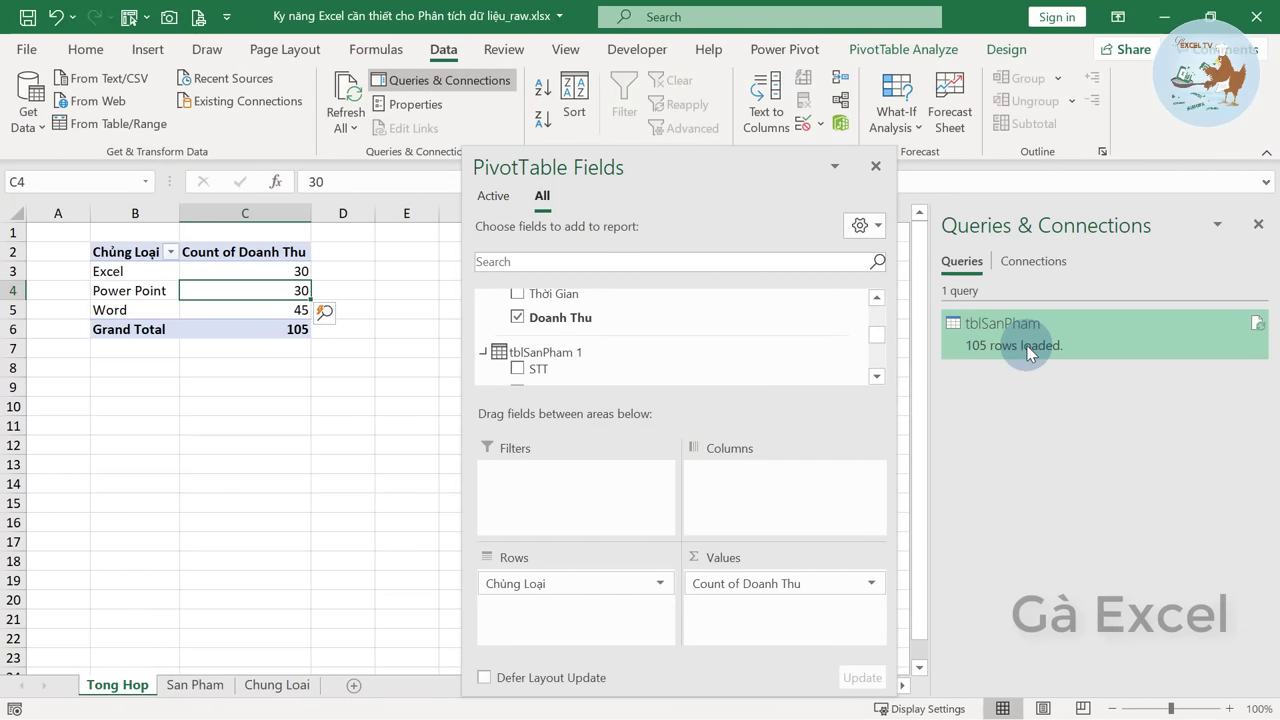
Change the Doanh Thu value field to Sum: Excel 123, Power Point 183, Word 242, total 548.
{"action": "mouse_move", "coordinate": [1030, 355]}
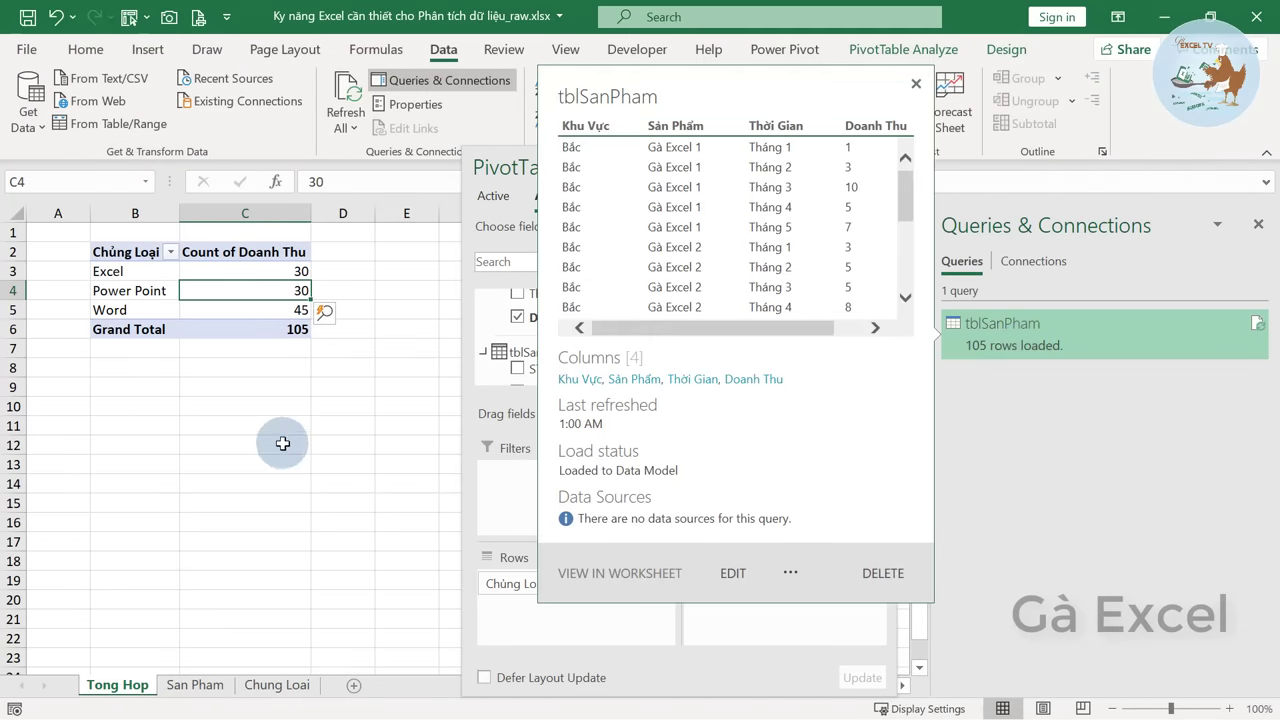
{"action": "left_click", "coordinate": [740, 590]}
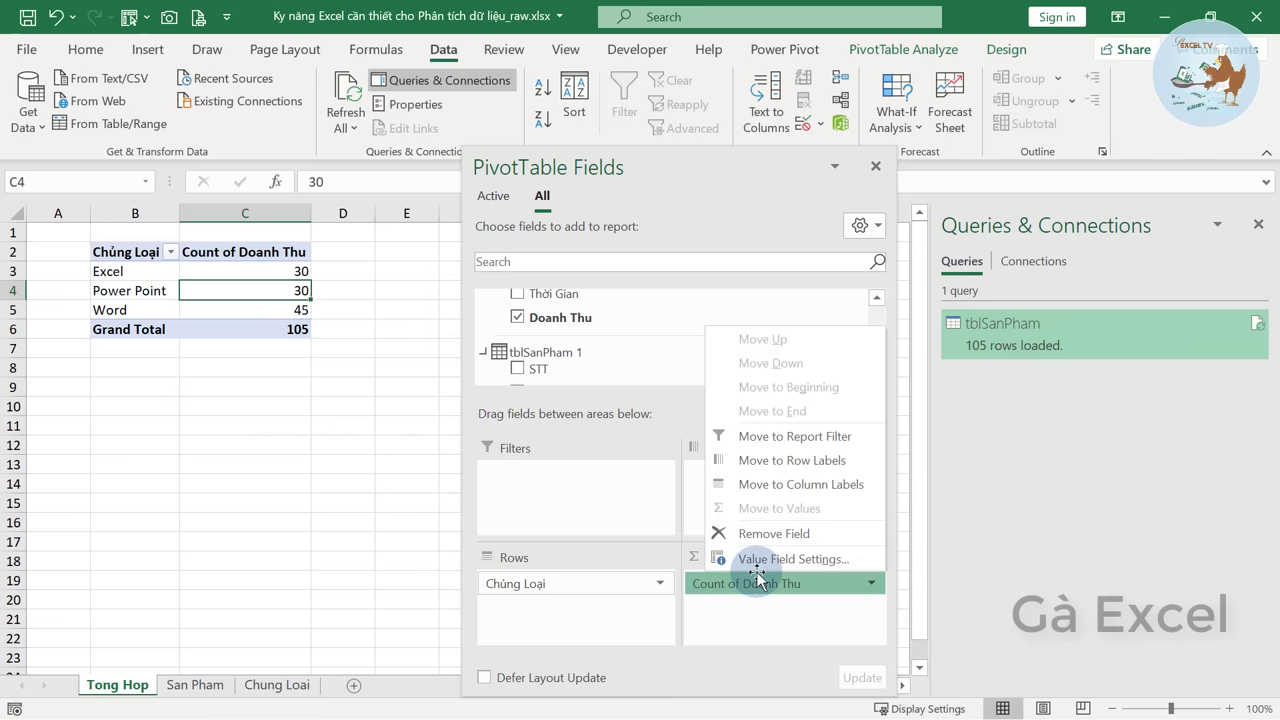
{"action": "left_click", "coordinate": [767, 561]}
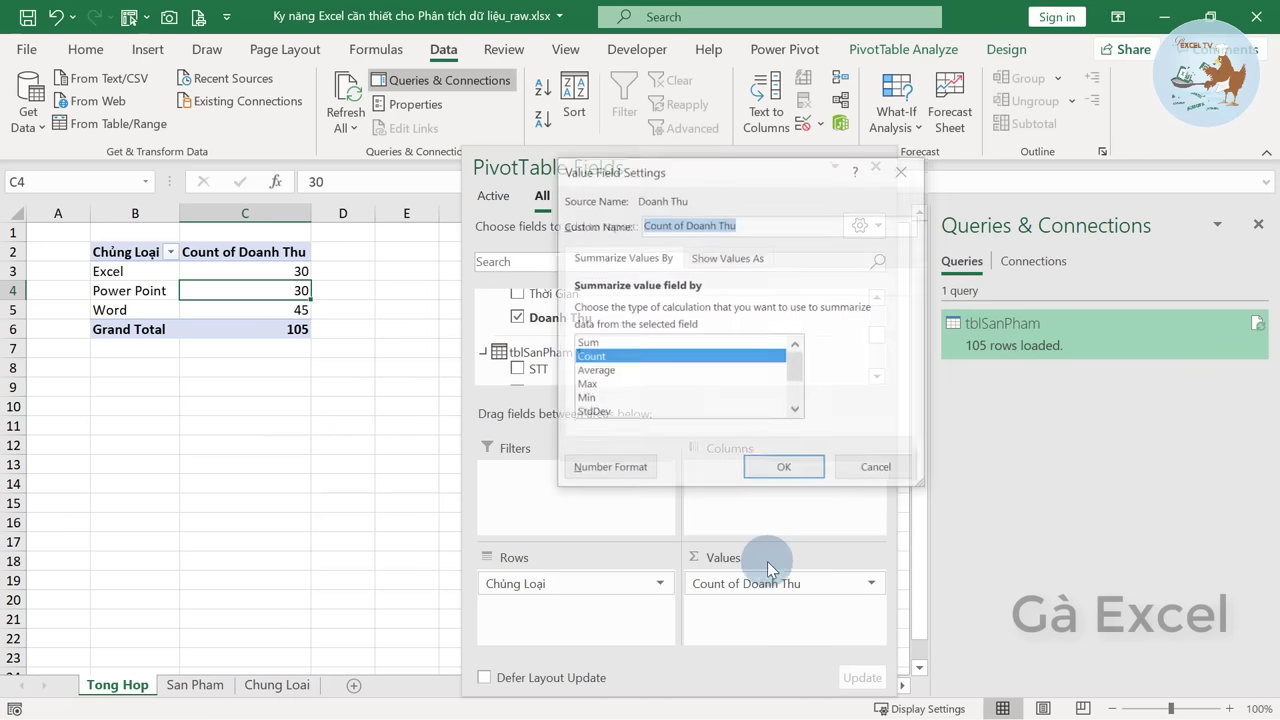
{"action": "left_click", "coordinate": [601, 346]}
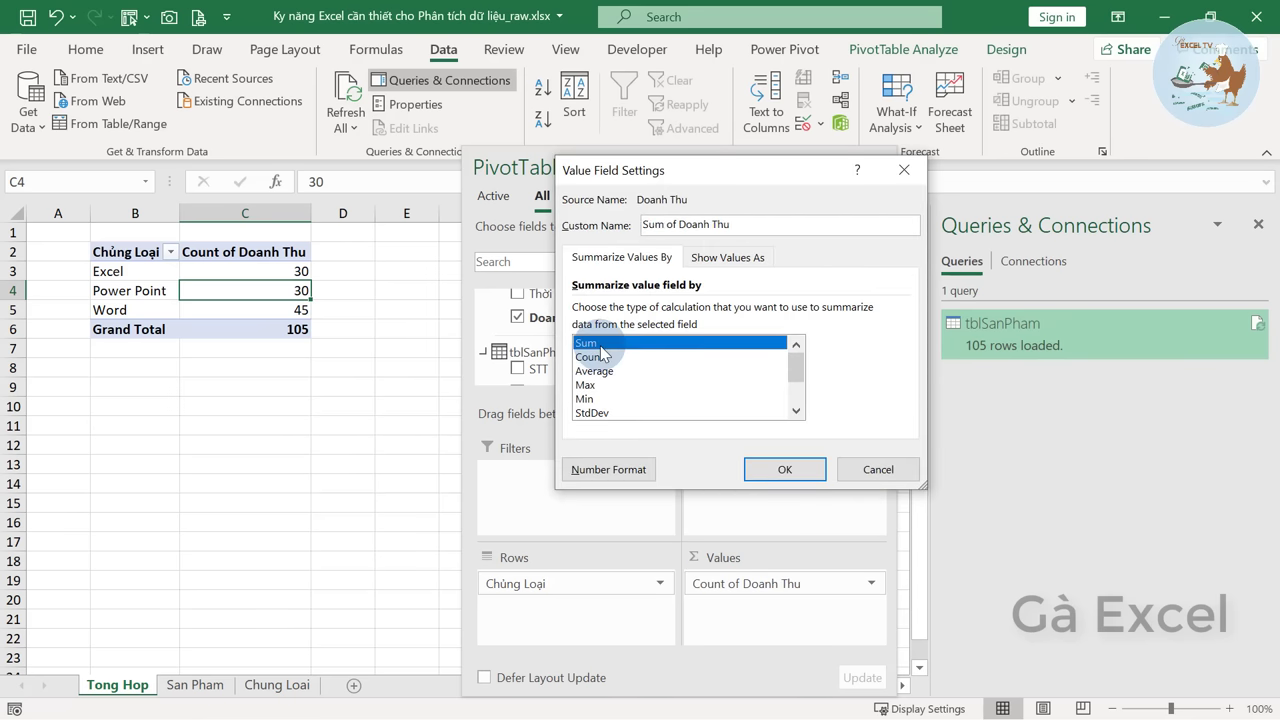
{"action": "left_click", "coordinate": [785, 469]}
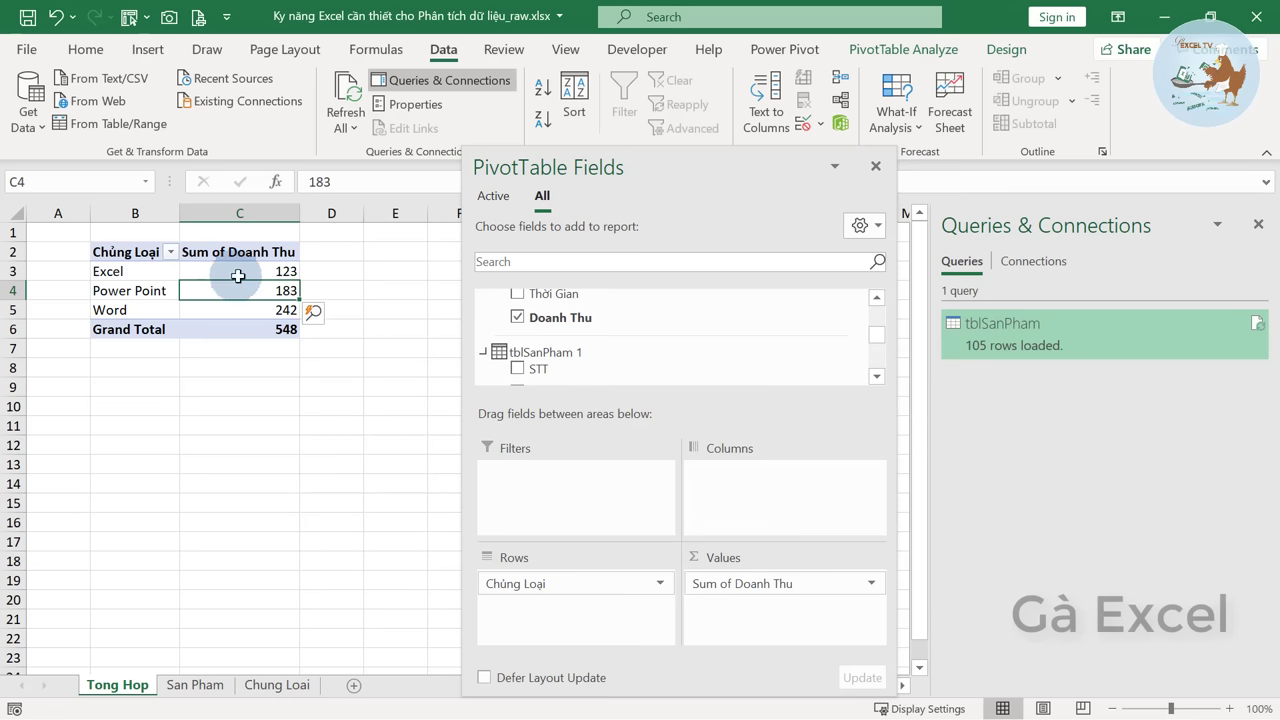
Select the Chủng Loại header cell B2.
{"action": "mouse_move", "coordinate": [1032, 346]}
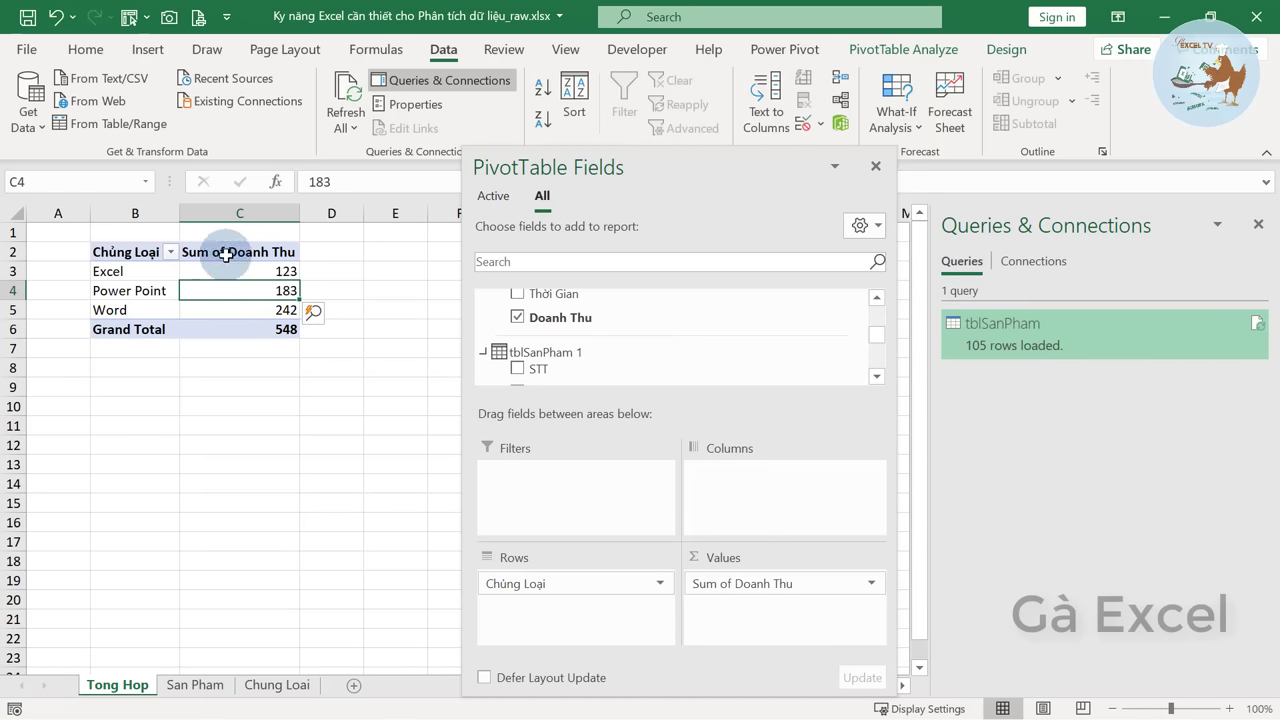
{"action": "mouse_move", "coordinate": [235, 294]}
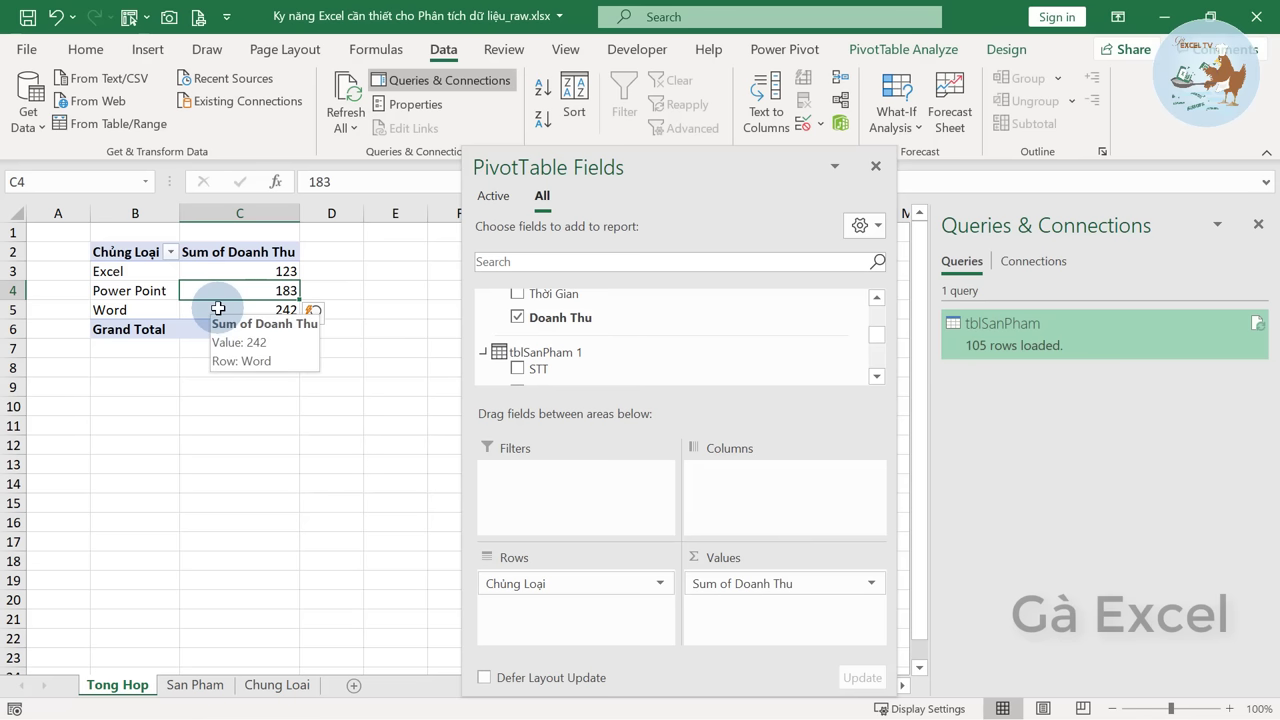
{"action": "left_click", "coordinate": [138, 253]}
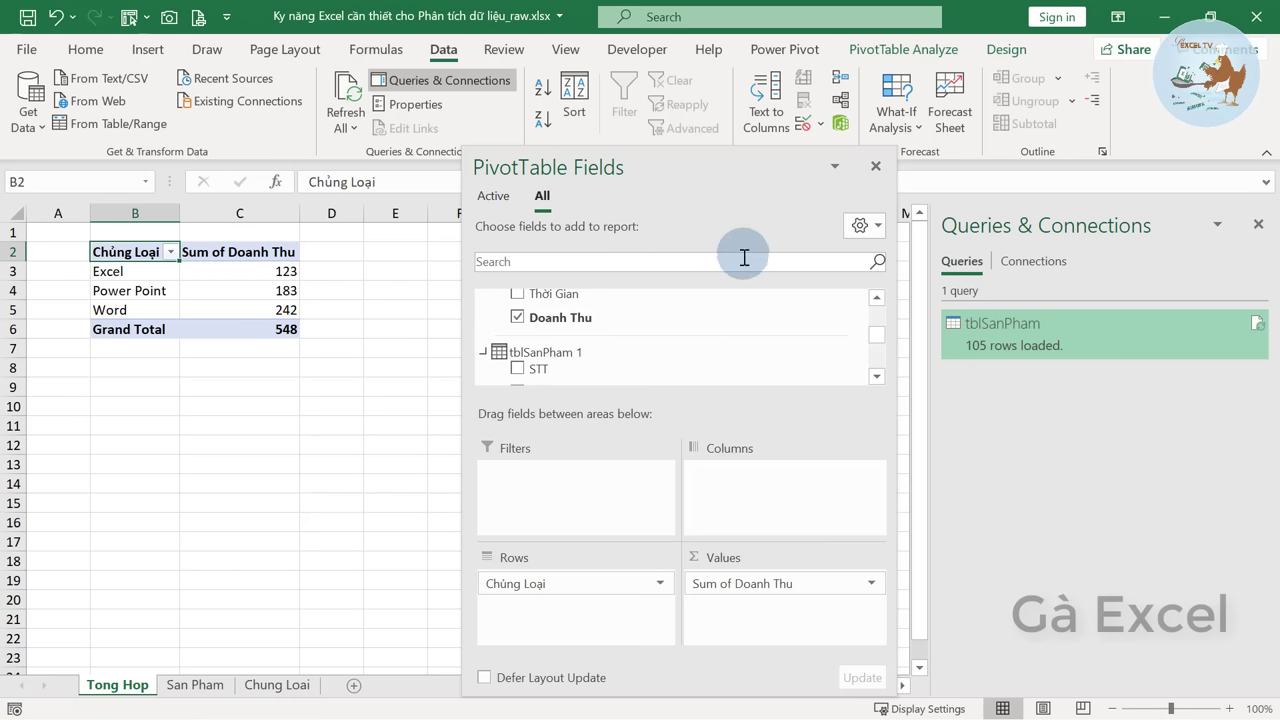